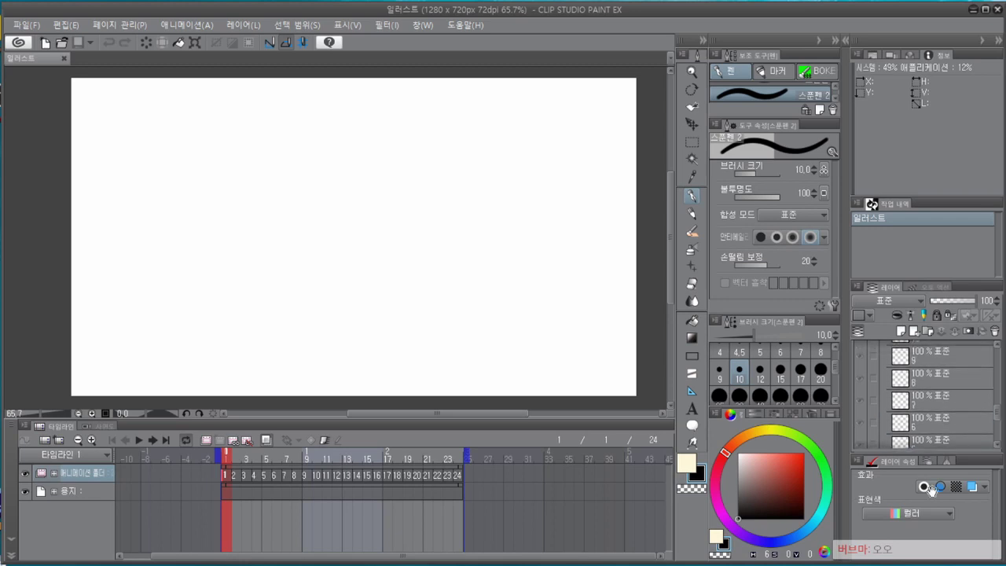
# Replace the 24 raster layers in the animation folder with six new vector layers.
pyautogui.moveTo(919, 363); pyautogui.dragTo(905, 489)
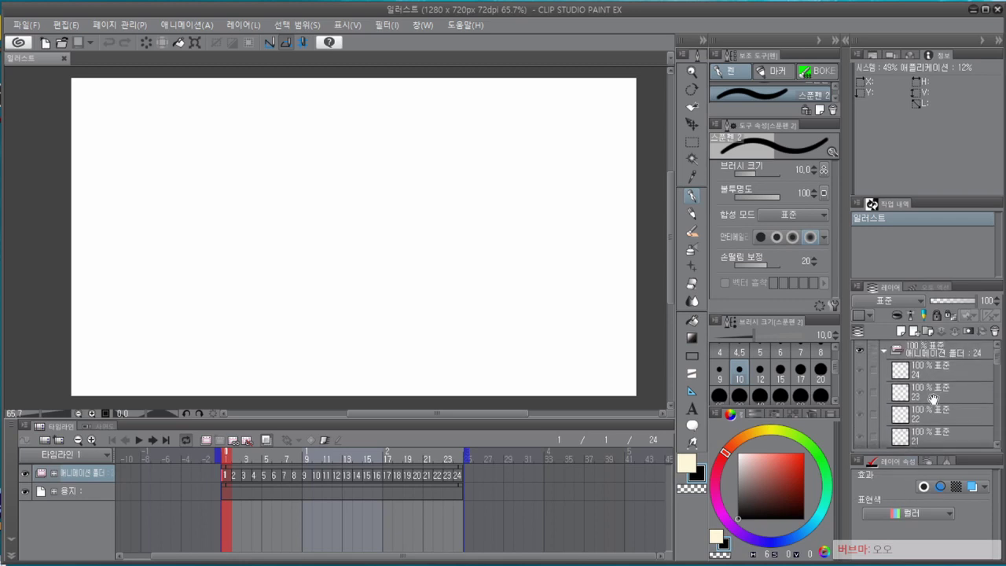
pyautogui.click(994, 331)
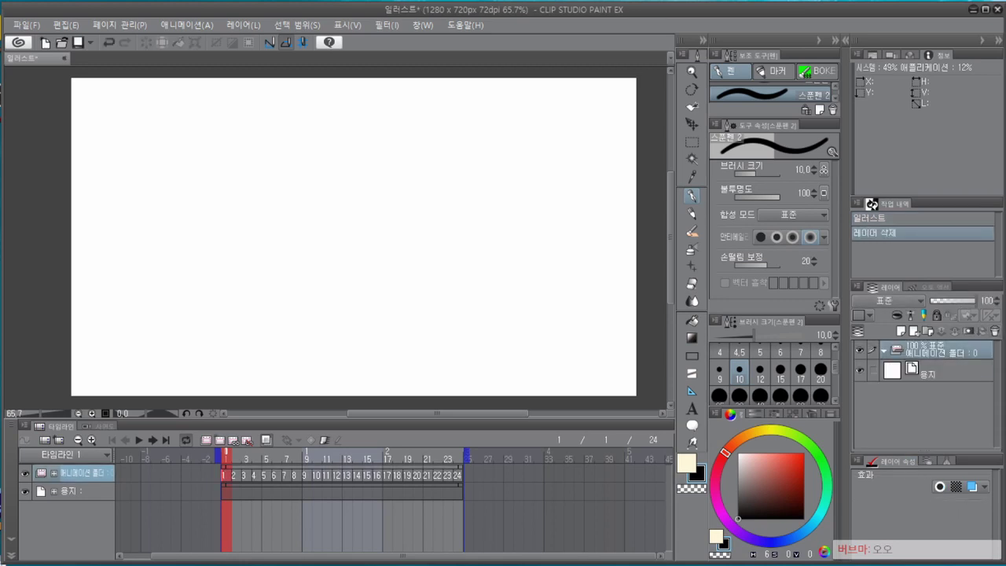
pyautogui.click(913, 330)
pyautogui.click(913, 330)
pyautogui.click(914, 330)
pyautogui.click(914, 330)
pyautogui.click(914, 330)
pyautogui.click(914, 330)
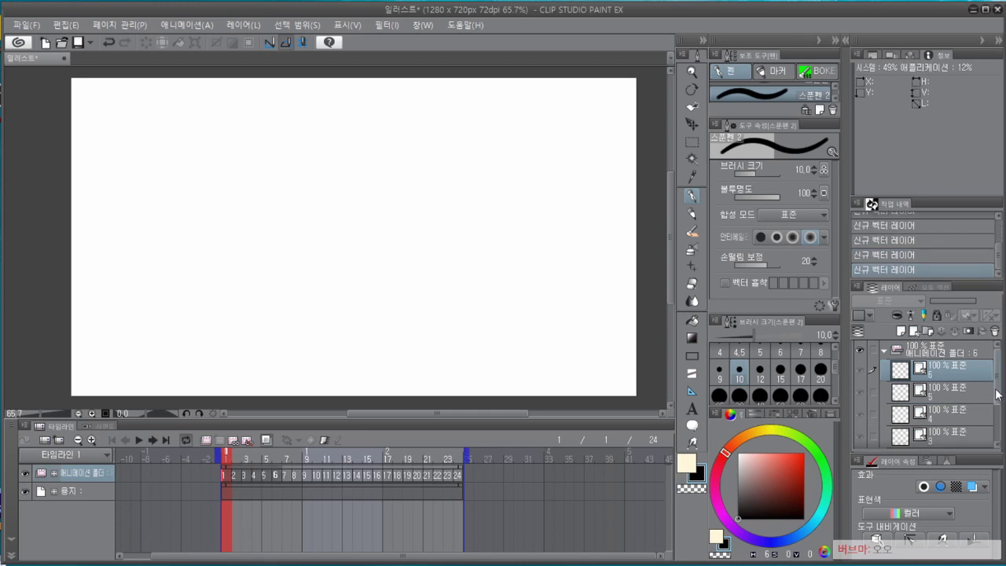
# Handwrite the heading "벡터 레이어를 사용하자!" across the upper part of the canvas on vector layer 1.
pyautogui.scroll(-3, 960, 400)
pyautogui.click(961, 422)
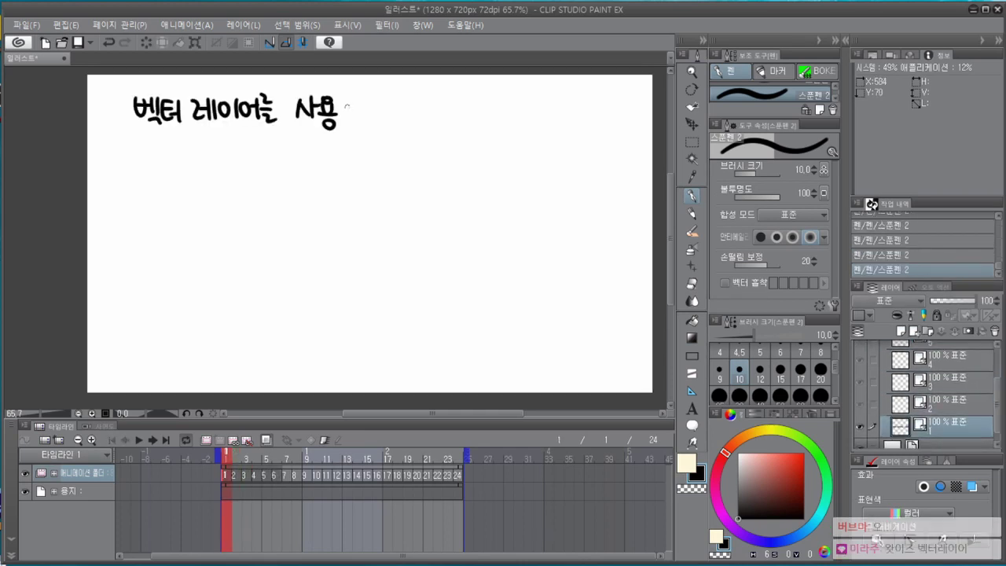
pyautogui.moveTo(340, 105); pyautogui.dragTo(352, 104)
pyautogui.moveTo(345, 113); pyautogui.dragTo(354, 122)
pyautogui.moveTo(355, 111); pyautogui.dragTo(361, 117)
pyautogui.moveTo(366, 111); pyautogui.dragTo(371, 123)
pyautogui.moveTo(373, 112); pyautogui.dragTo(391, 117)
pyautogui.click(392, 122)
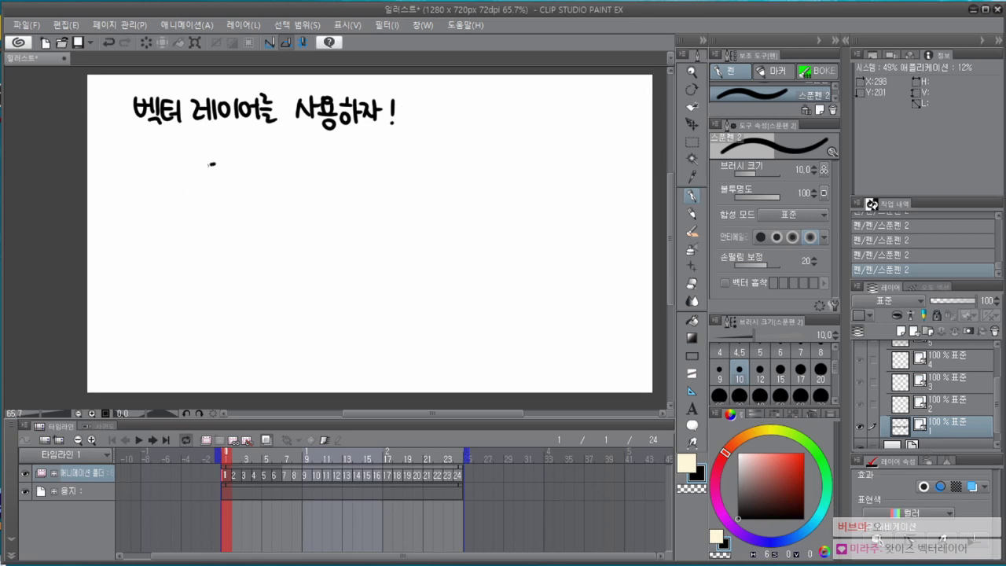
# Draw a circle below the heading with the pen and select its line with the Object tool.
pyautogui.moveTo(210, 164)
pyautogui.mouseDown()
pyautogui.moveTo(279, 207)
pyautogui.moveTo(211, 163)
pyautogui.mouseUp()
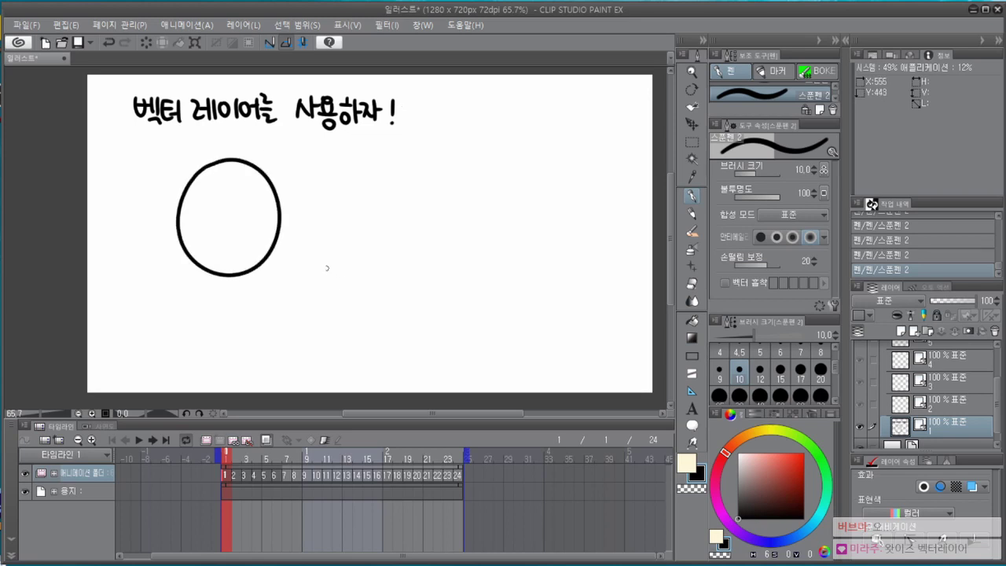
pyautogui.press('o')
pyautogui.click(279, 248)
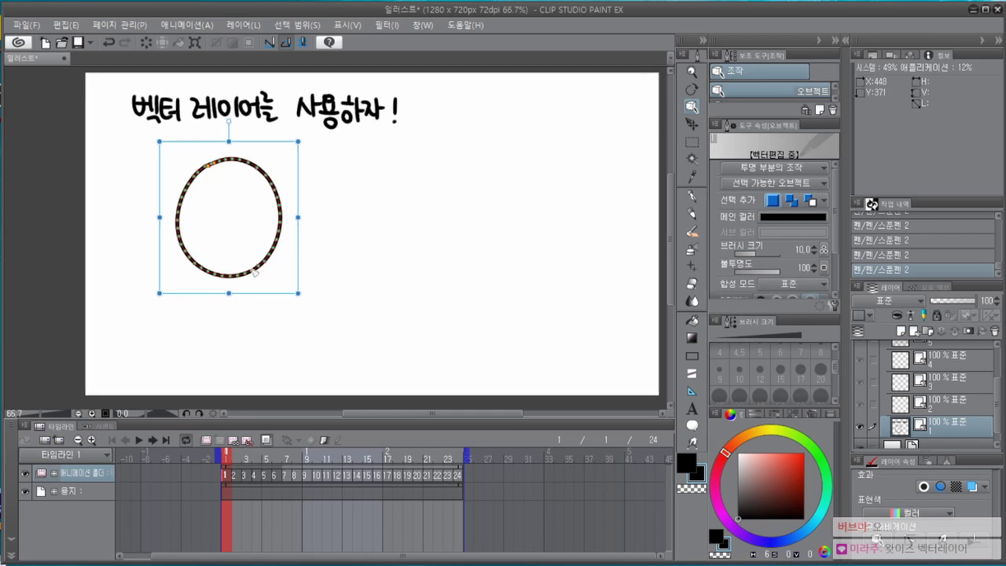
pyautogui.click(344, 247)
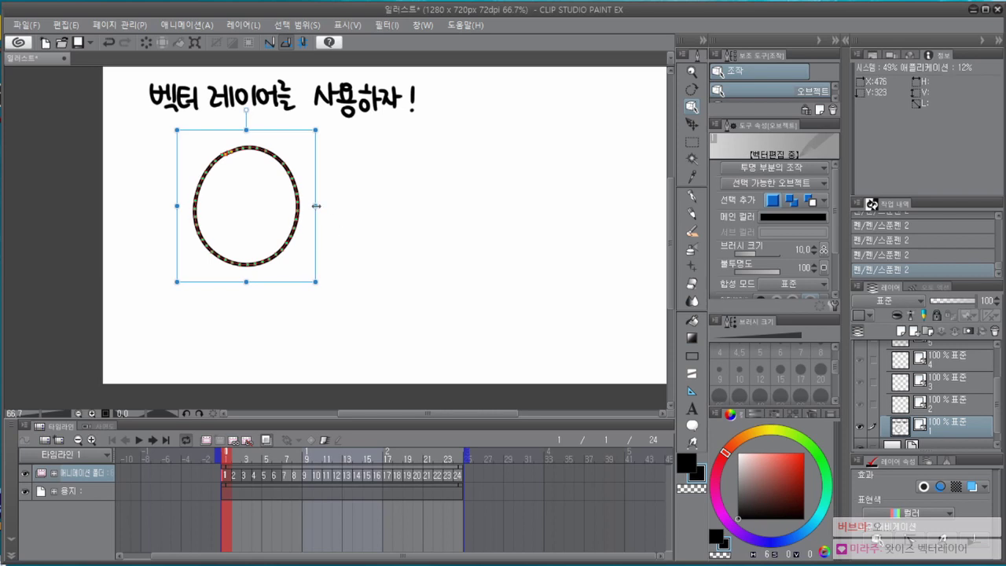
# Enlarge the circle's vector line in two stages until it extends past the canvas height.
pyautogui.moveTo(316, 206); pyautogui.dragTo(434, 283)
pyautogui.click(523, 268)
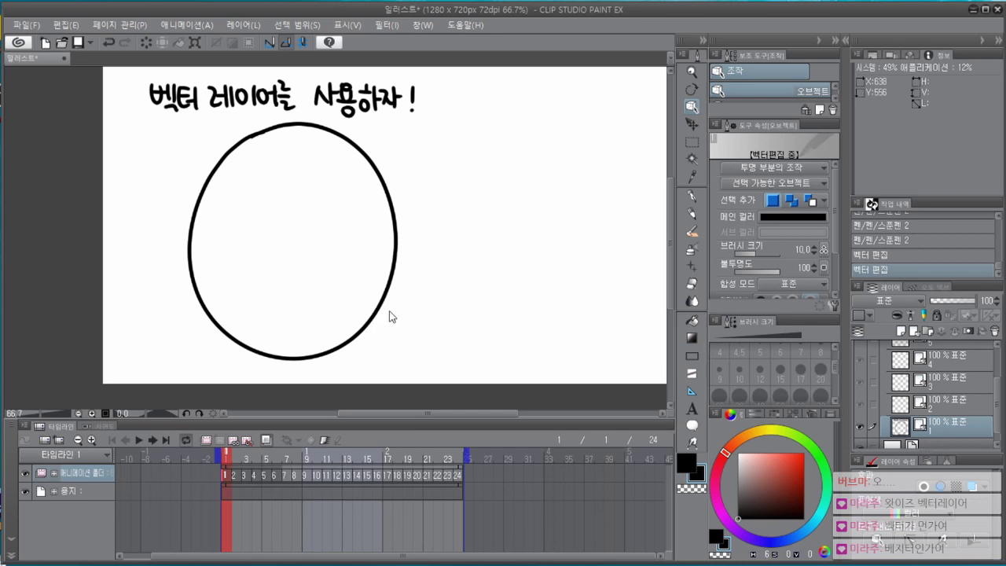
pyautogui.click(385, 286)
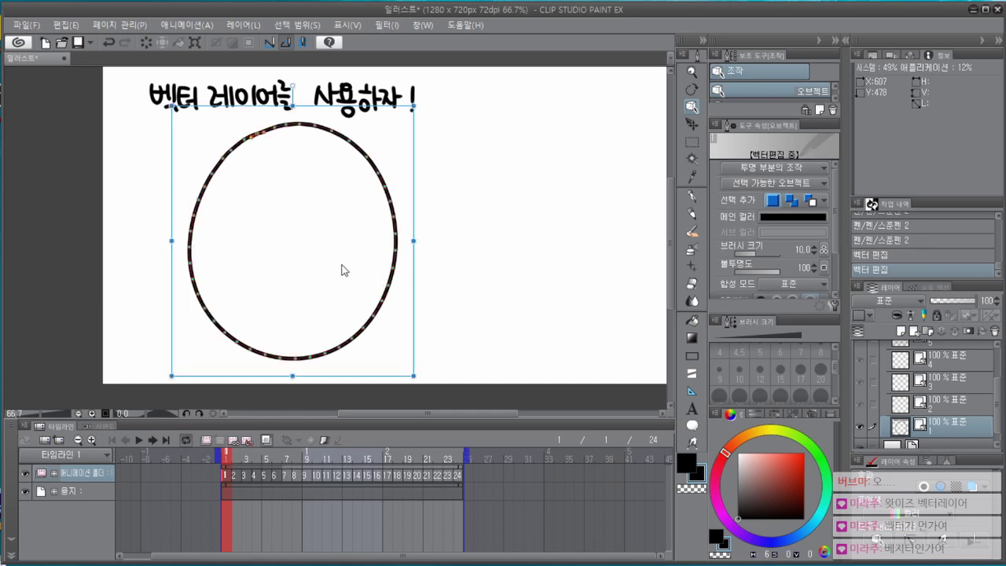
pyautogui.moveTo(444, 262); pyautogui.dragTo(656, 246)
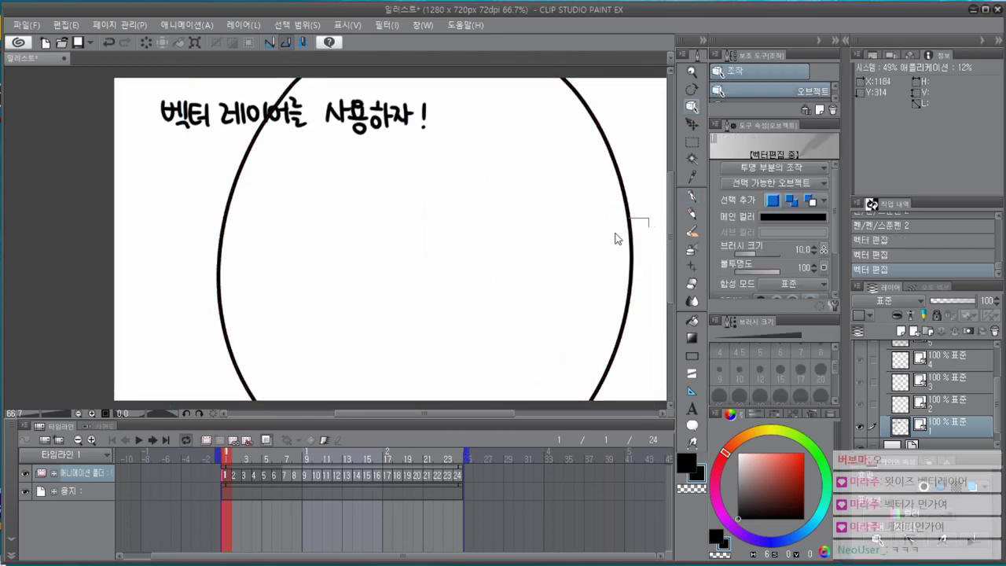
# Shrink the oversized circle to a small one and move it toward the left side of the canvas.
pyautogui.click(633, 249)
pyautogui.moveTo(649, 258); pyautogui.dragTo(543, 257)
pyautogui.click(435, 285)
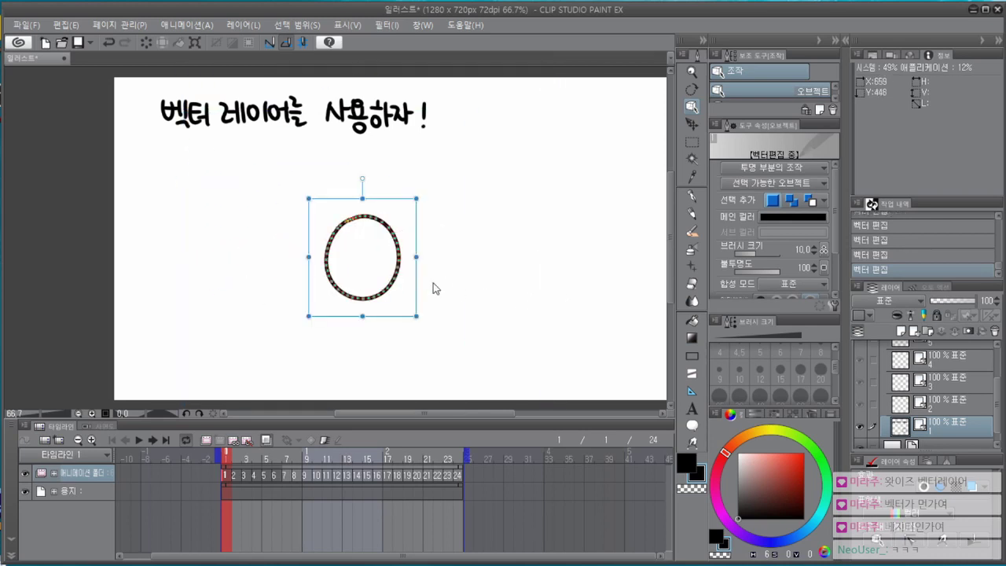
pyautogui.moveTo(419, 288); pyautogui.dragTo(315, 303)
pyautogui.click(393, 272)
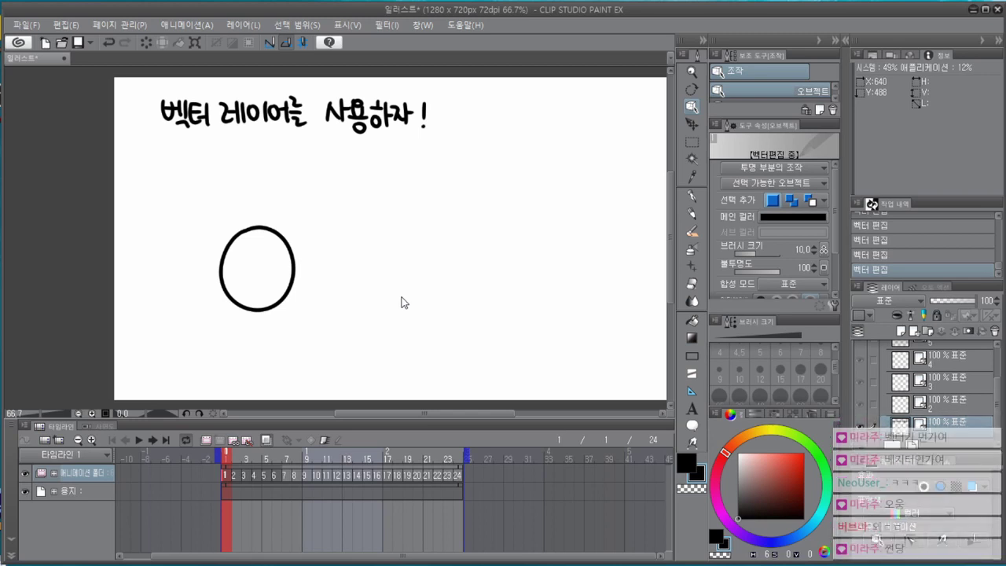
# Erase the whole circle with one stroke of the vector eraser.
pyautogui.press('p')
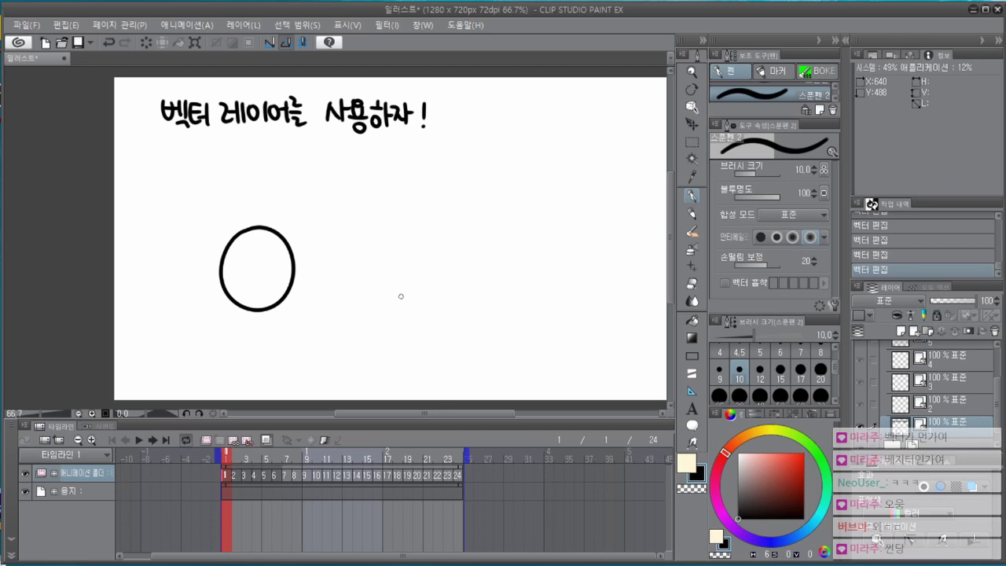
pyautogui.press('e')
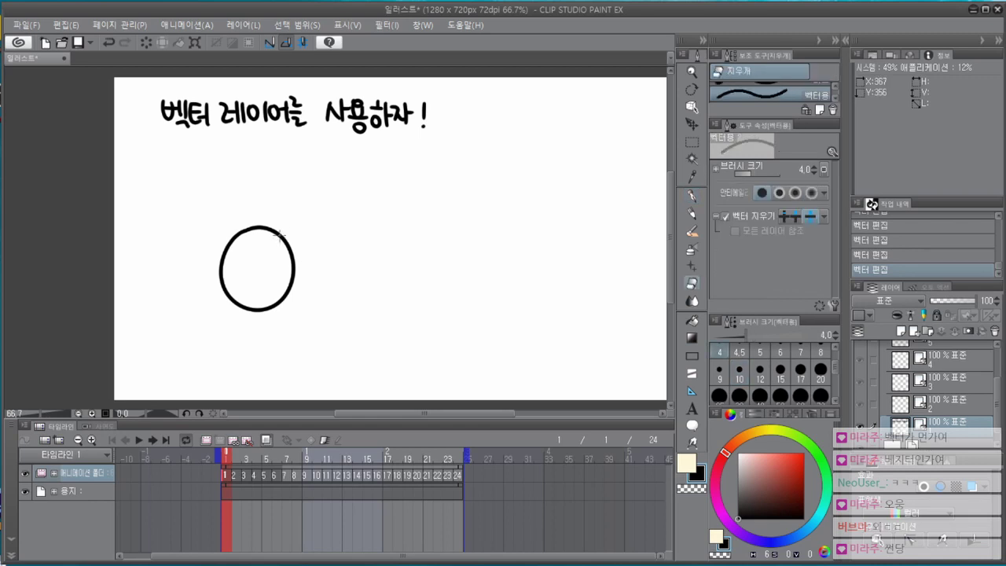
pyautogui.moveTo(271, 246); pyautogui.dragTo(306, 215)
# Draw a chibi face below the heading with a jawline, eyelid arcs, round eyes, a nose dot and a small mouth, redoing unsatisfactory strokes.
pyautogui.press('p')
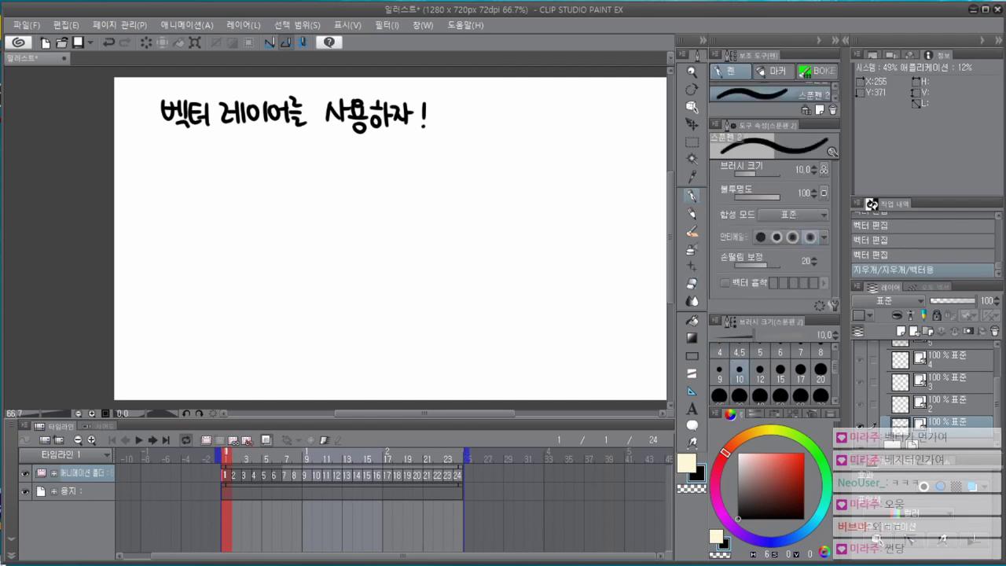
pyautogui.moveTo(226, 227)
pyautogui.mouseDown()
pyautogui.moveTo(227, 258)
pyautogui.moveTo(281, 299)
pyautogui.moveTo(343, 283)
pyautogui.moveTo(274, 220)
pyautogui.moveTo(259, 230)
pyautogui.moveTo(346, 238)
pyautogui.moveTo(338, 259)
pyautogui.moveTo(317, 227)
pyautogui.mouseUp()
pyautogui.hotkey('ctrl', 'z')
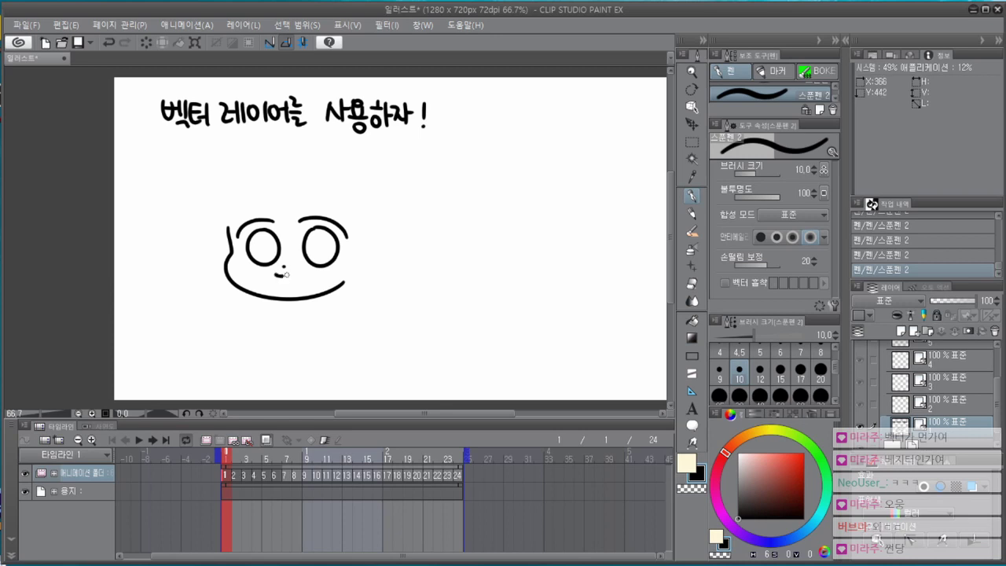
pyautogui.hotkey('ctrl', 'z')
pyautogui.hotkey('ctrl', 'z')
pyautogui.click(285, 257)
# Draw the bangs and side locks around the face and adjust the lines with the vector line pinch tool.
pyautogui.moveTo(261, 179)
pyautogui.mouseDown()
pyautogui.moveTo(259, 230)
pyautogui.moveTo(308, 233)
pyautogui.mouseUp()
pyautogui.moveTo(308, 186); pyautogui.dragTo(322, 227)
pyautogui.moveTo(340, 209); pyautogui.dragTo(343, 292)
pyautogui.moveTo(366, 255); pyautogui.dragTo(352, 289)
pyautogui.moveTo(256, 196); pyautogui.dragTo(228, 236)
pyautogui.moveTo(217, 191)
pyautogui.mouseDown()
pyautogui.moveTo(207, 237)
pyautogui.moveTo(228, 293)
pyautogui.moveTo(229, 278)
pyautogui.mouseUp()
pyautogui.press('y')
pyautogui.press('p')
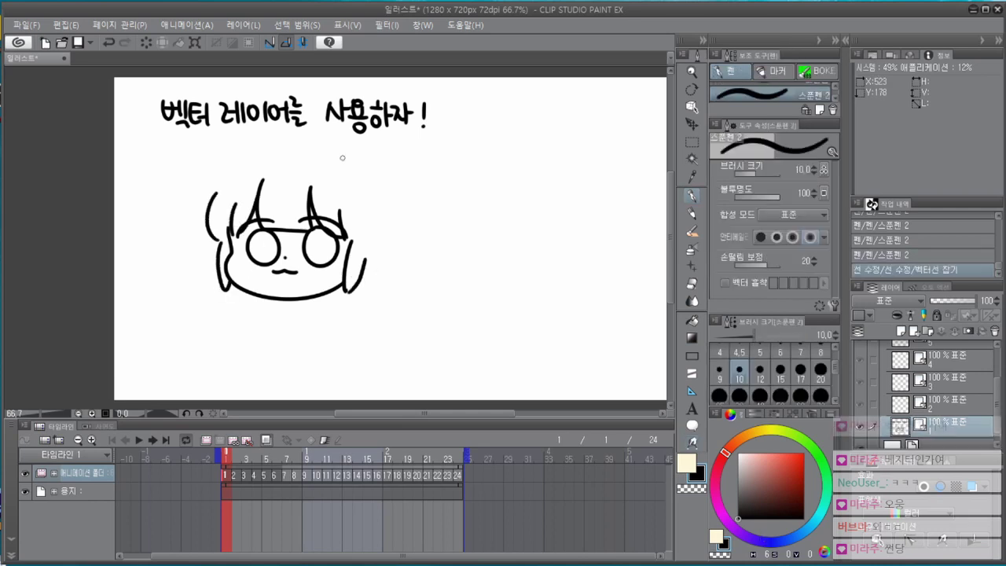
# Draw the top of the head, two cat ears with inner lines and a small hair tuft, pinching lines into shape.
pyautogui.moveTo(227, 173)
pyautogui.mouseDown()
pyautogui.moveTo(266, 155)
pyautogui.moveTo(363, 171)
pyautogui.mouseUp()
pyautogui.moveTo(270, 145)
pyautogui.mouseDown()
pyautogui.moveTo(213, 144)
pyautogui.moveTo(214, 193)
pyautogui.mouseUp()
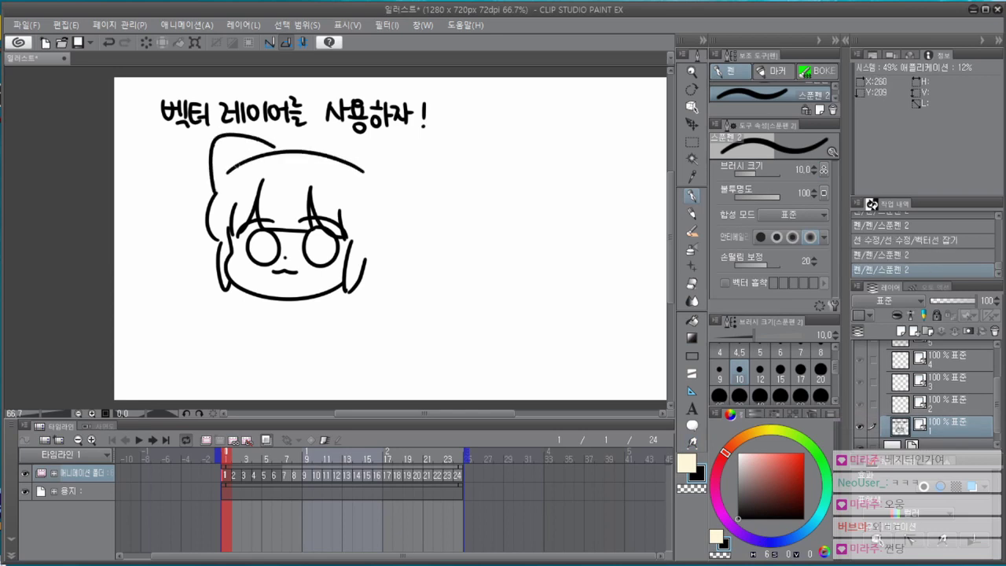
pyautogui.moveTo(245, 155); pyautogui.dragTo(223, 169)
pyautogui.moveTo(322, 151)
pyautogui.mouseDown()
pyautogui.moveTo(358, 143)
pyautogui.moveTo(386, 197)
pyautogui.mouseUp()
pyautogui.moveTo(351, 162)
pyautogui.mouseDown()
pyautogui.moveTo(378, 163)
pyautogui.moveTo(372, 187)
pyautogui.moveTo(355, 171)
pyautogui.mouseUp()
pyautogui.press('y')
pyautogui.press('p')
pyautogui.moveTo(294, 150); pyautogui.dragTo(306, 150)
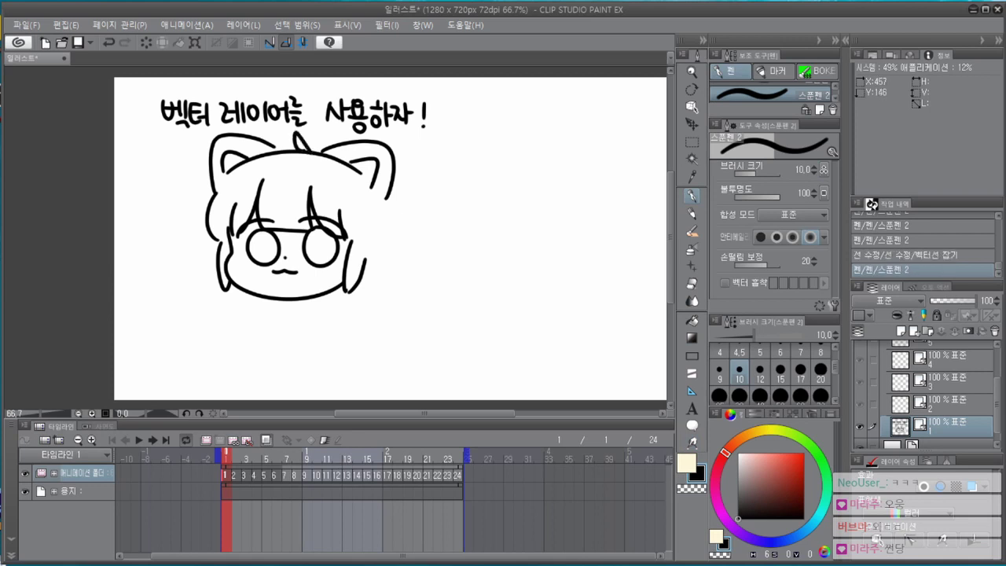
# Draw the outer hair down both sides of the face and refine the right-hand lines with the vector pinch tool.
pyautogui.moveTo(388, 196)
pyautogui.mouseDown()
pyautogui.moveTo(398, 220)
pyautogui.moveTo(393, 209)
pyautogui.moveTo(392, 274)
pyautogui.moveTo(360, 281)
pyautogui.moveTo(386, 284)
pyautogui.mouseUp()
pyautogui.hotkey('ctrl', 'z')
pyautogui.press('y')
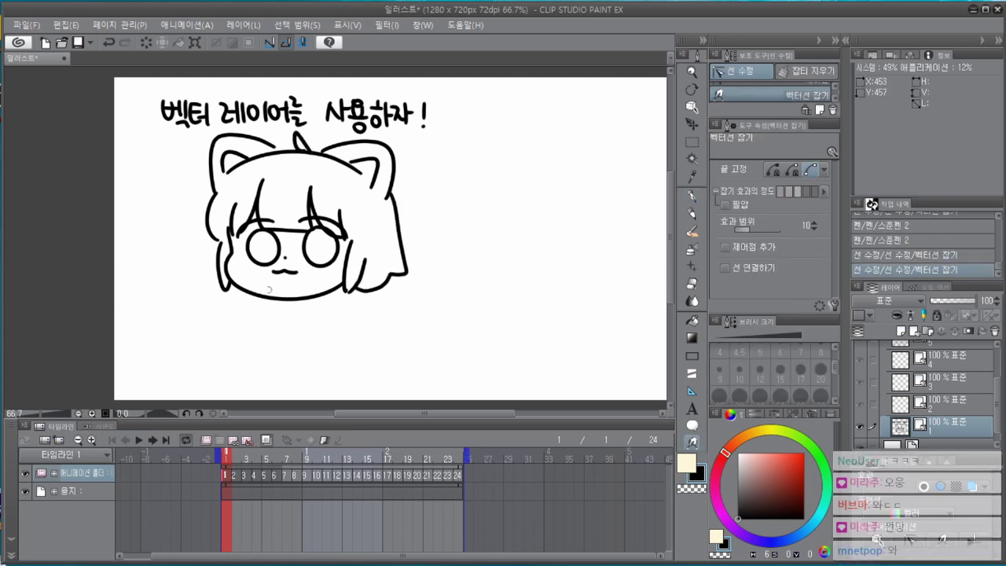
pyautogui.press('p')
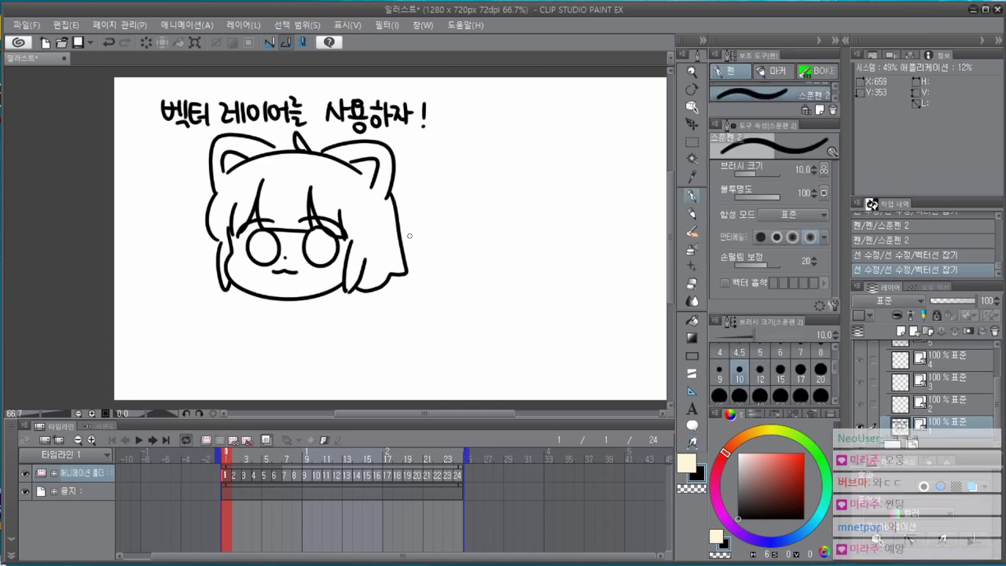
pyautogui.moveTo(221, 243)
pyautogui.mouseDown()
pyautogui.moveTo(208, 275)
pyautogui.moveTo(232, 290)
pyautogui.mouseUp()
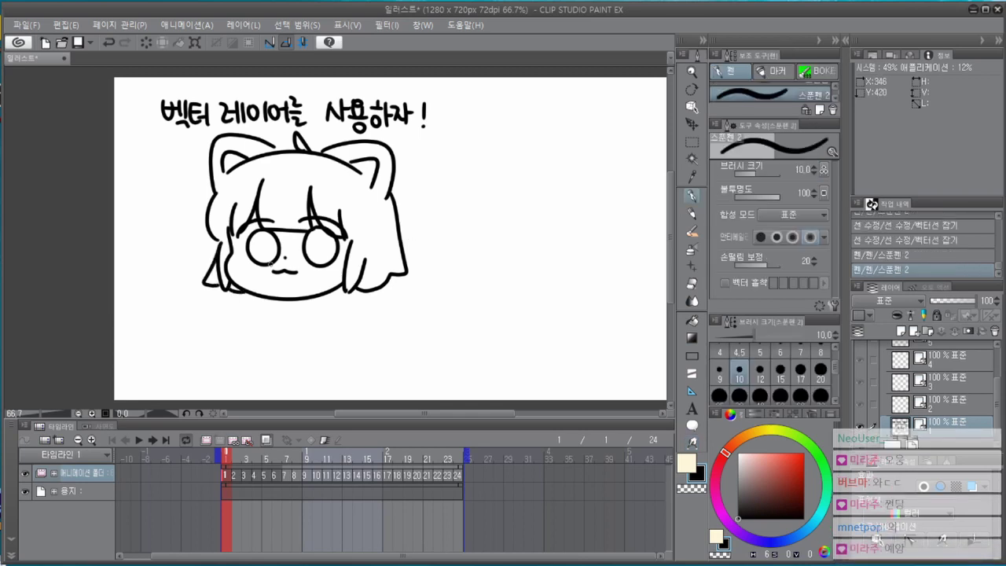
# Try to remove part of the bangs line above the eyes with a transparent pen stroke and undo the test strokes.
pyautogui.scroll(1, 318, 220)
pyautogui.moveTo(233, 234); pyautogui.dragTo(259, 251)
pyautogui.press('b')
pyautogui.press('p')
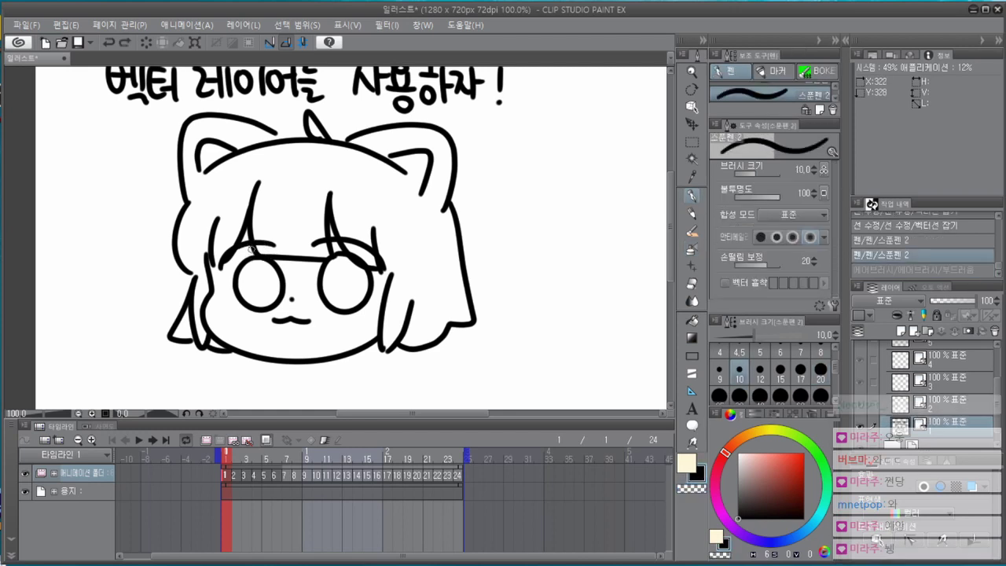
pyautogui.hotkey('ctrl', 'z')
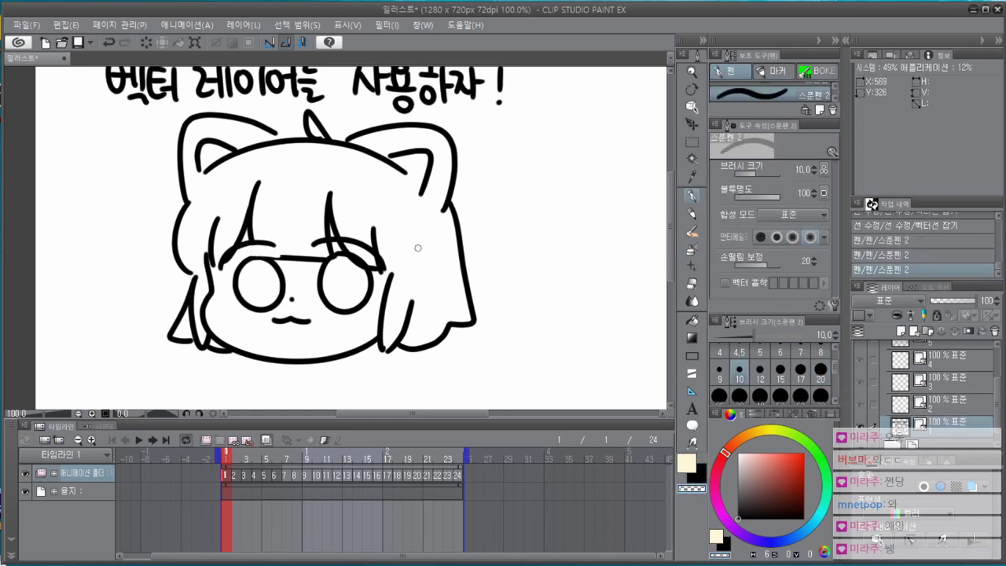
# Delete the long bangs line with the Object tool and remove the remaining bangs strokes with the vector eraser.
pyautogui.press('o')
pyautogui.click(252, 234)
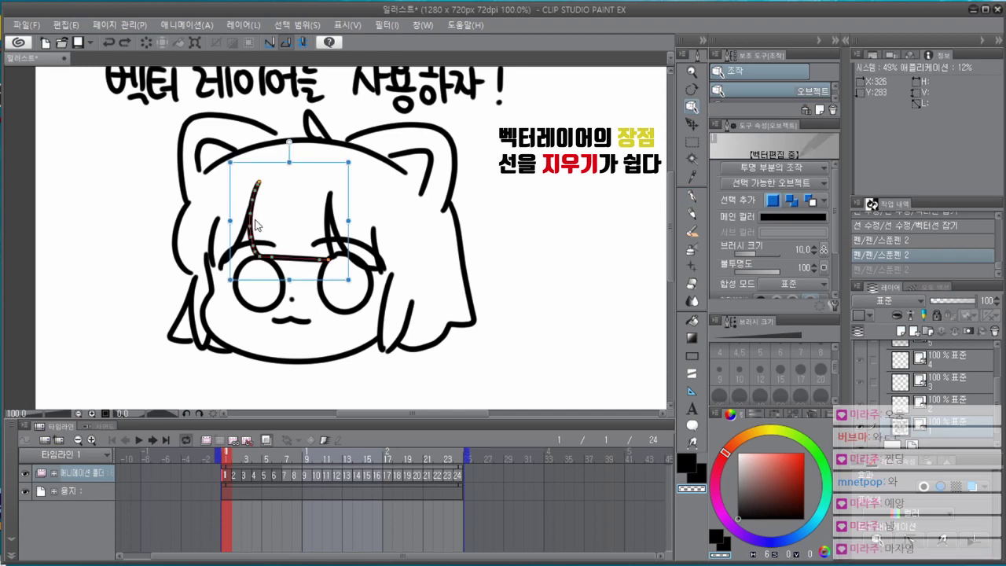
pyautogui.press('Delete')
pyautogui.press('e')
pyautogui.moveTo(324, 214); pyautogui.dragTo(380, 239)
pyautogui.click(244, 220)
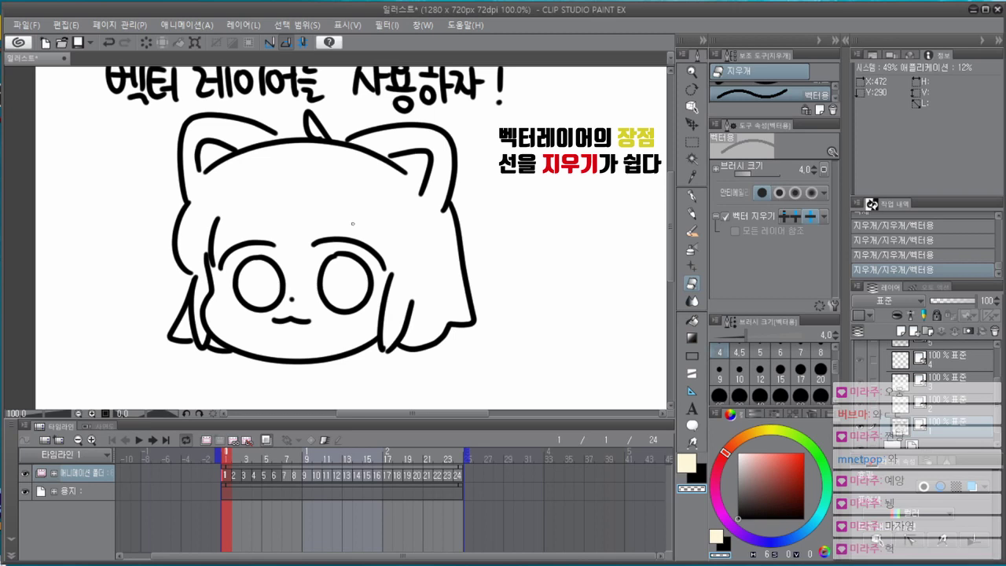
# Undo the bangs deletion and all the vector eraser strokes.
pyautogui.hotkey('ctrl', 'z')
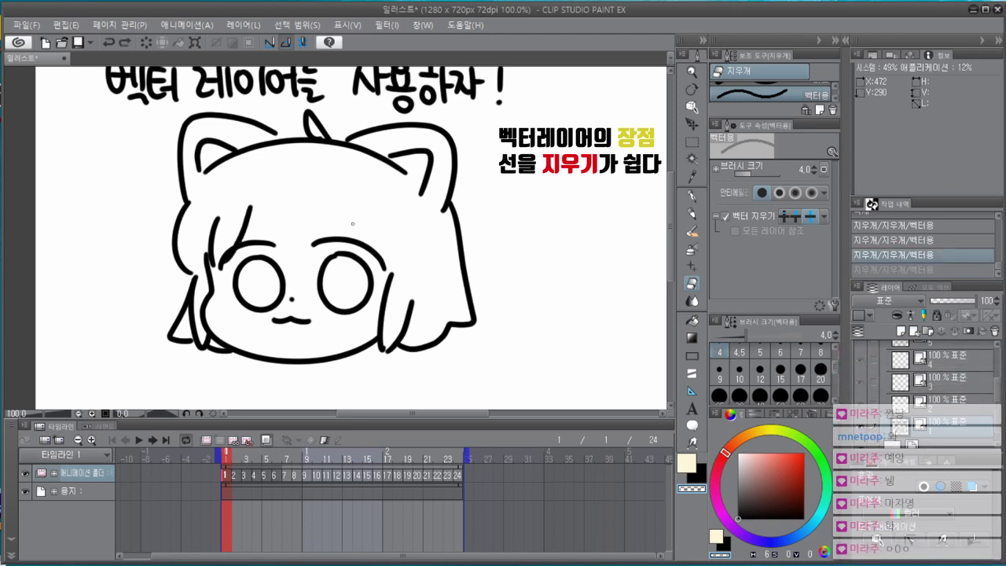
pyautogui.hotkey('ctrl', 'z')
pyautogui.hotkey('ctrl', 'z')
pyautogui.hotkey('ctrl', 'z')
pyautogui.hotkey('ctrl', 'z')
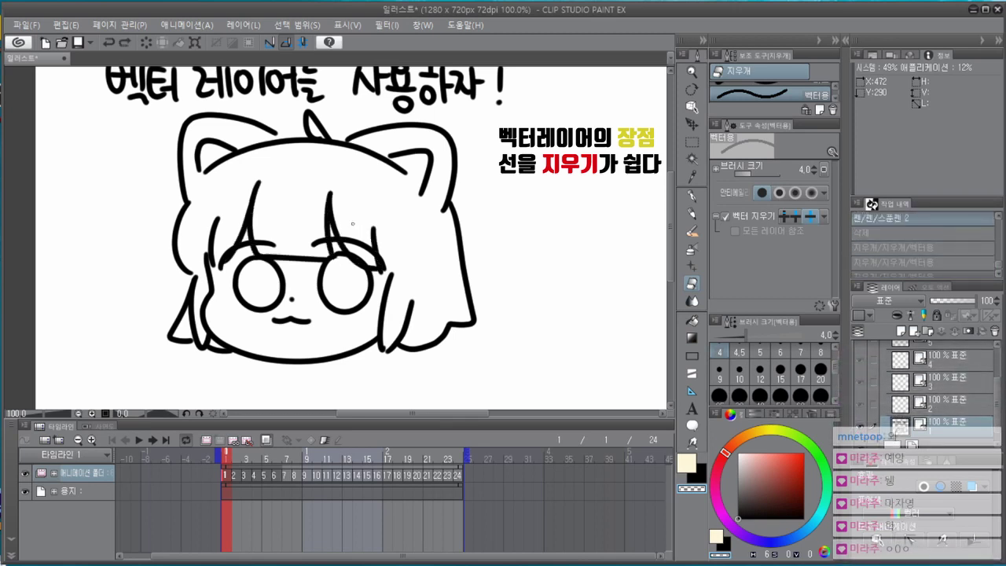
# Select the vector lines of the eyes, eyelids, nose and mouth together and move them slightly lower on the face.
pyautogui.press('o')
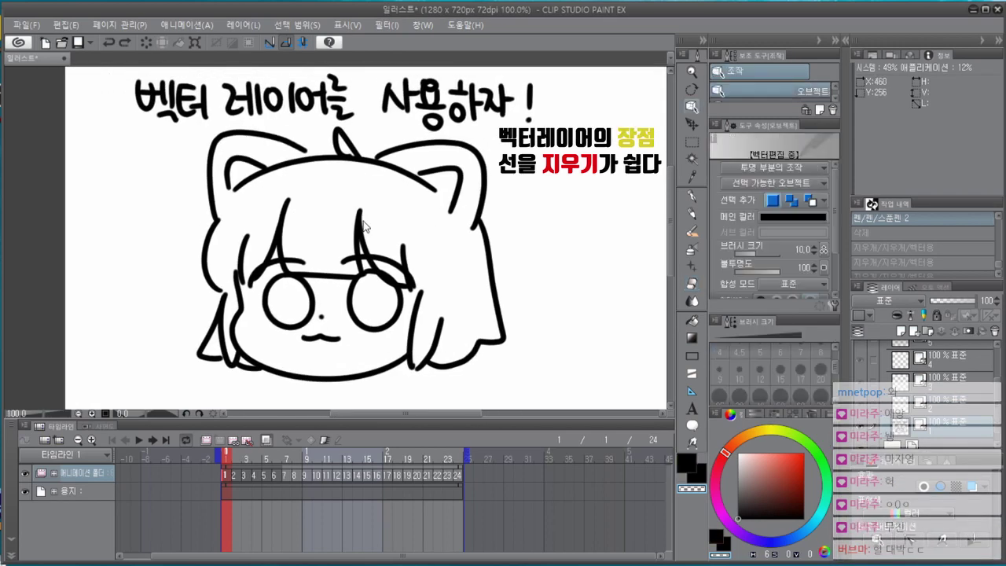
pyautogui.press('m')
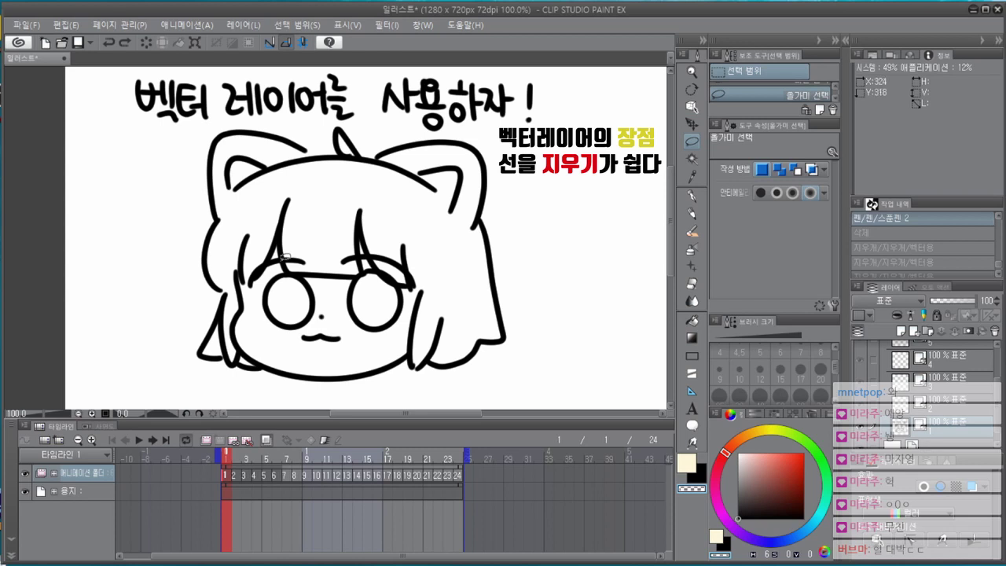
pyautogui.moveTo(440, 279); pyautogui.dragTo(446, 260)
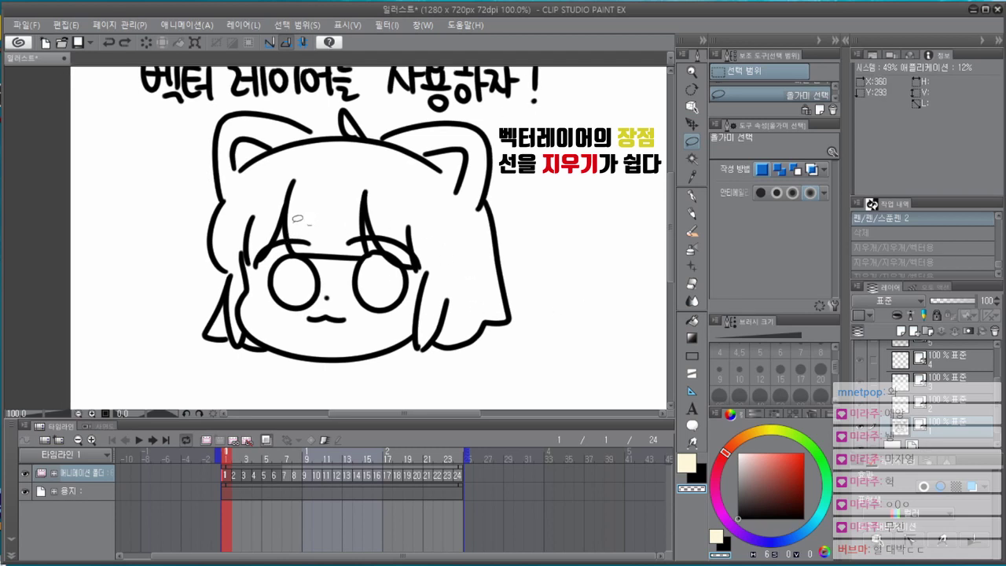
pyautogui.moveTo(299, 218)
pyautogui.mouseDown()
pyautogui.moveTo(285, 325)
pyautogui.moveTo(362, 334)
pyautogui.moveTo(427, 290)
pyautogui.moveTo(418, 235)
pyautogui.mouseUp()
pyautogui.press('o')
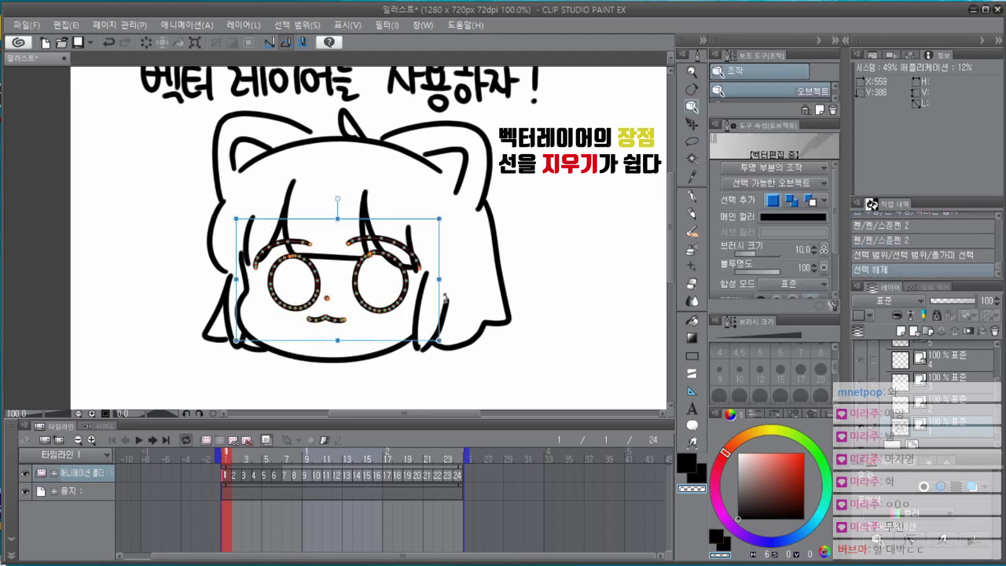
pyautogui.moveTo(442, 298); pyautogui.dragTo(440, 301)
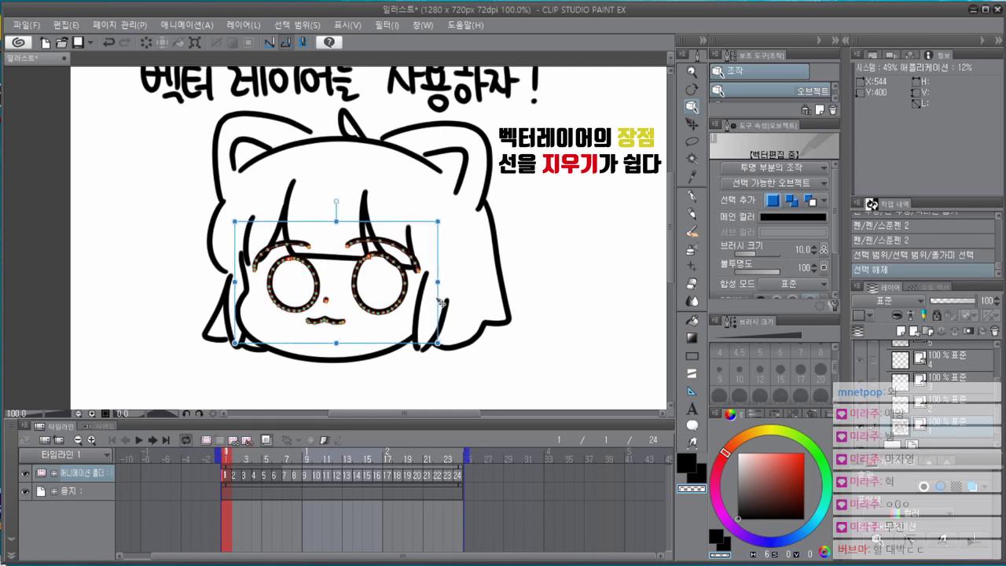
pyautogui.click(474, 299)
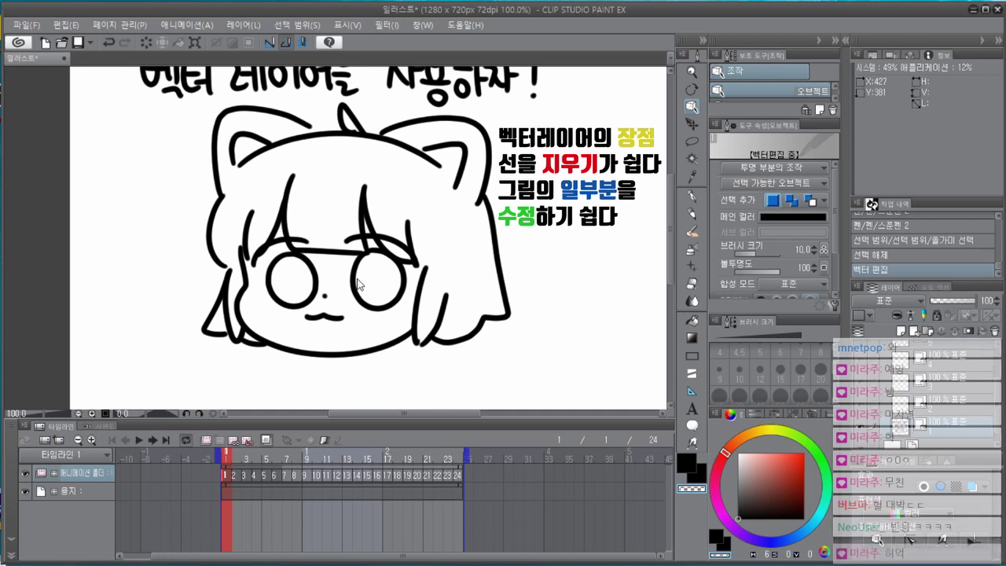
# Widen the eye and eyelid on the face's right side slightly with the Object tool and check the drawing mirrored.
pyautogui.click(286, 306)
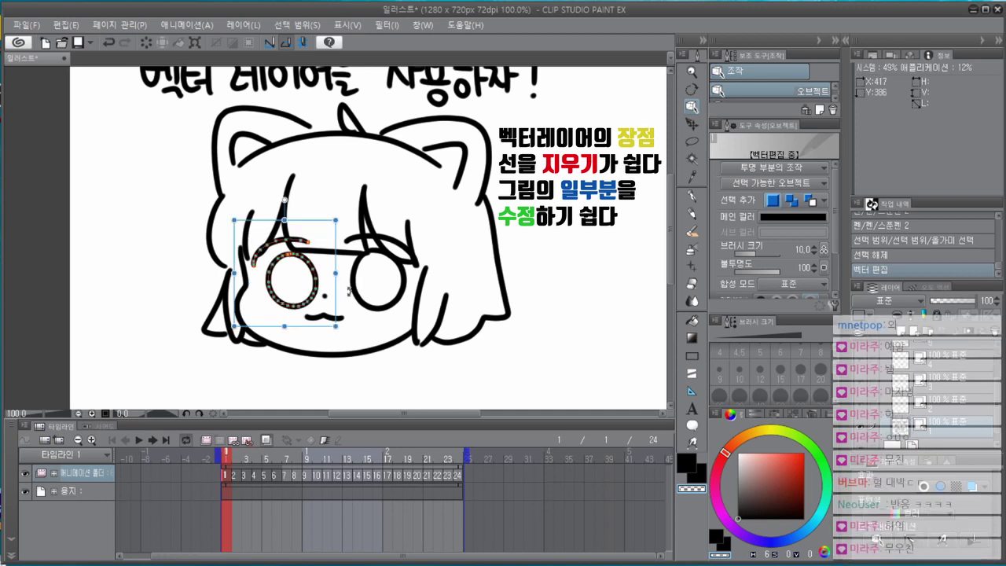
pyautogui.click(429, 277)
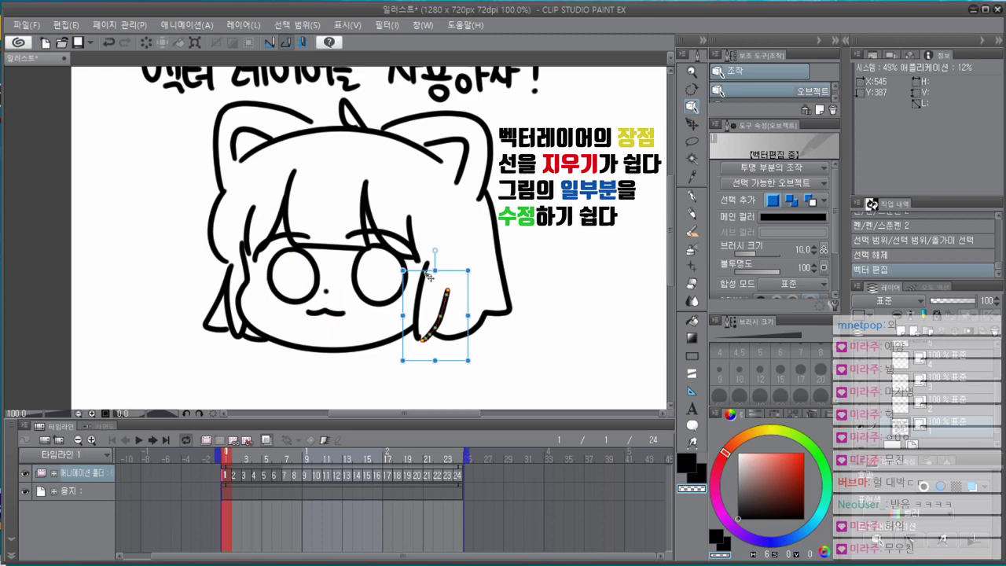
pyautogui.click(379, 305)
pyautogui.keyDown('shift'); pyautogui.click(390, 248); pyautogui.keyUp('shift')
pyautogui.moveTo(440, 268); pyautogui.dragTo(438, 268)
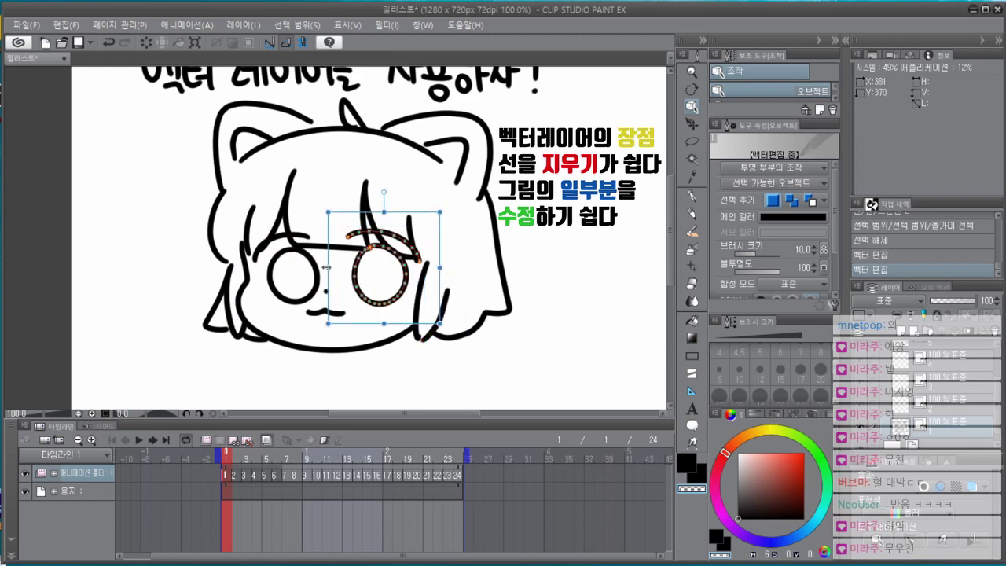
pyautogui.moveTo(328, 268); pyautogui.dragTo(325, 268)
pyautogui.hotkey('ctrl', 'd')
pyautogui.press('h')
pyautogui.press('h')
pyautogui.press('h')
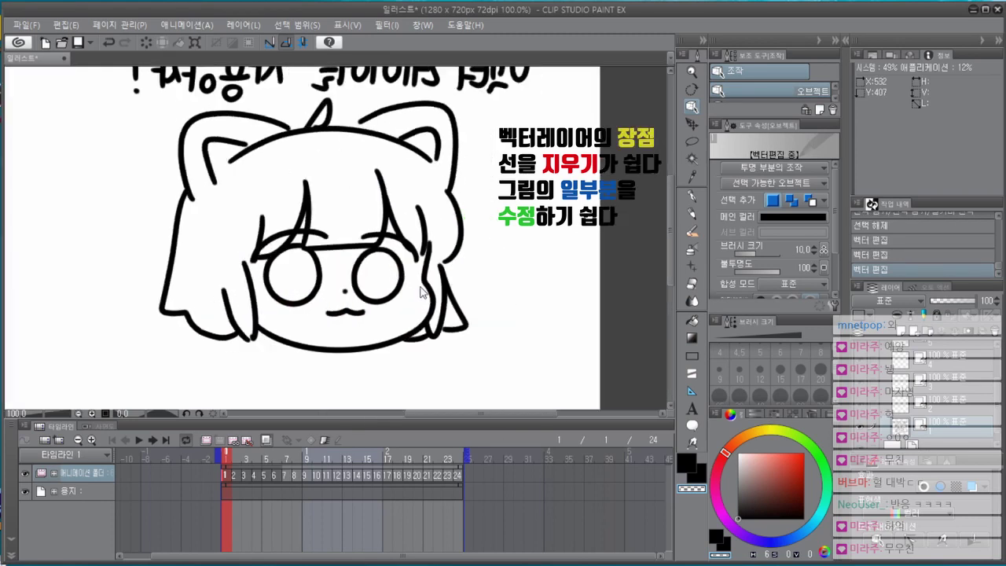
pyautogui.press('h')
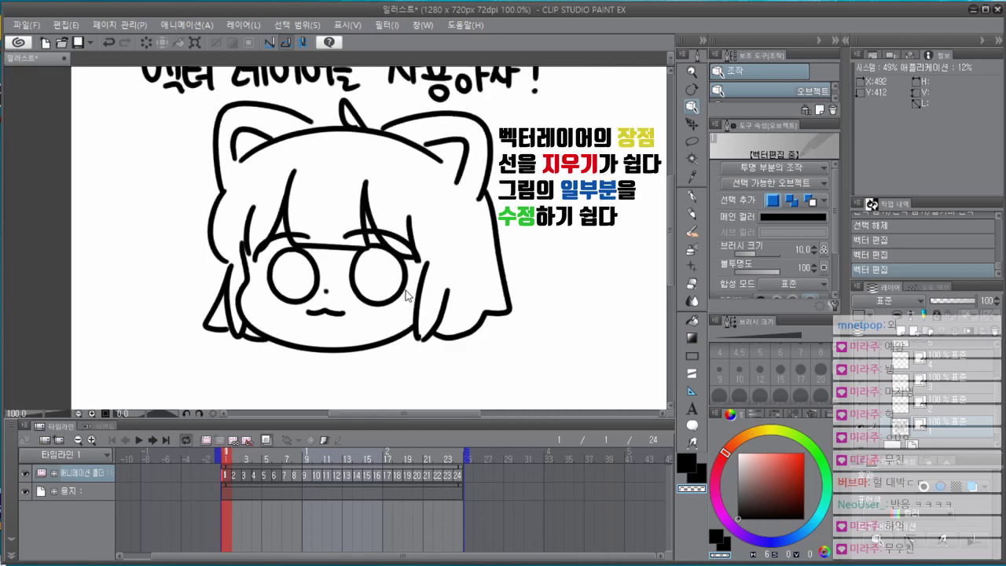
# Stretch the eye on the face's left side slightly upwards with the Object tool and mirror the canvas to check it.
pyautogui.click(284, 302)
pyautogui.moveTo(294, 230); pyautogui.dragTo(294, 227)
pyautogui.press('h')
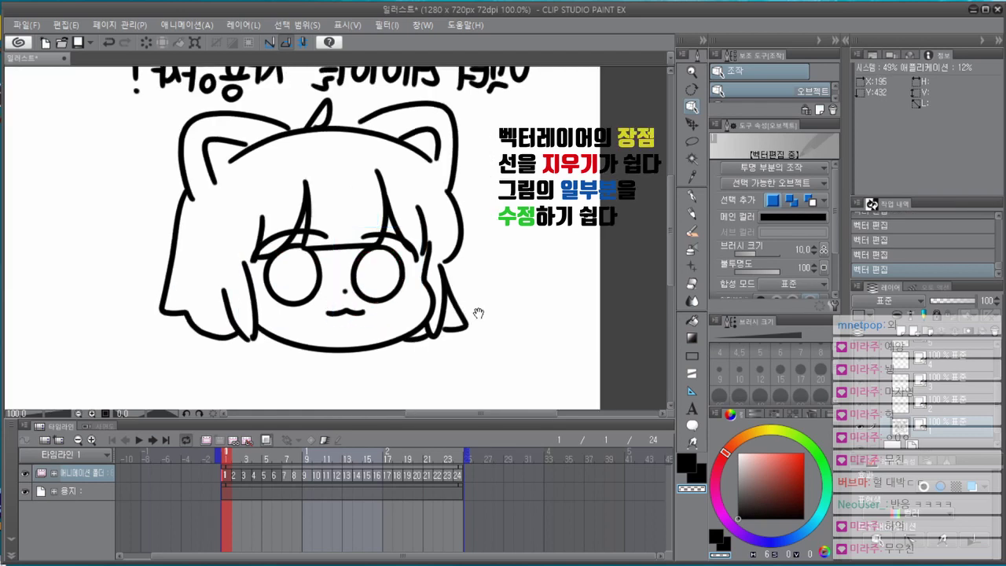
# Adjust the eye and eyelid lines with the Pinch Vector Line tool and compare the face in mirrored and normal view.
pyautogui.press('y')
pyautogui.moveTo(365, 297)
pyautogui.mouseDown()
pyautogui.moveTo(340, 276)
pyautogui.moveTo(383, 288)
pyautogui.mouseUp()
pyautogui.moveTo(350, 236); pyautogui.dragTo(362, 228)
pyautogui.press('h')
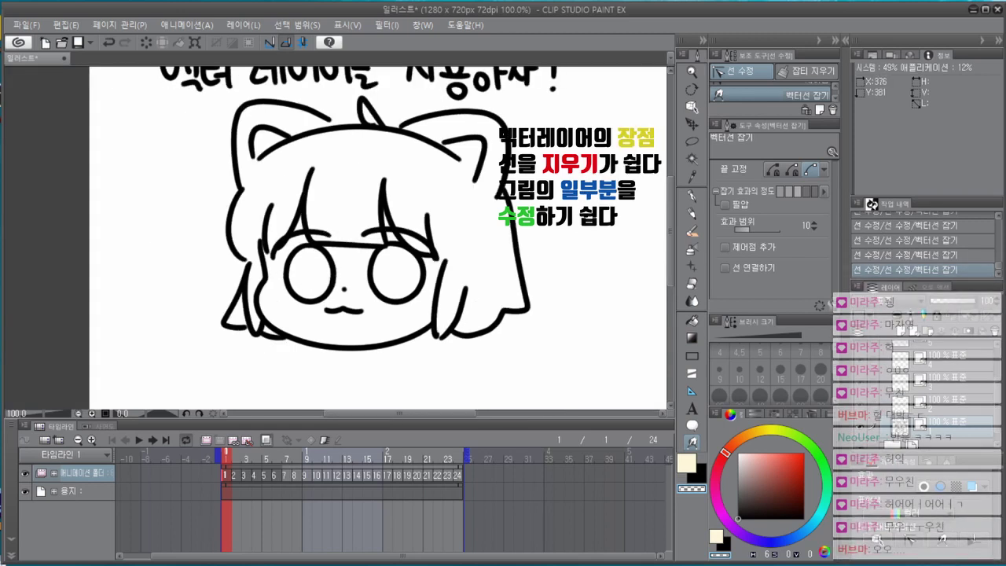
pyautogui.press('h')
pyautogui.press('h')
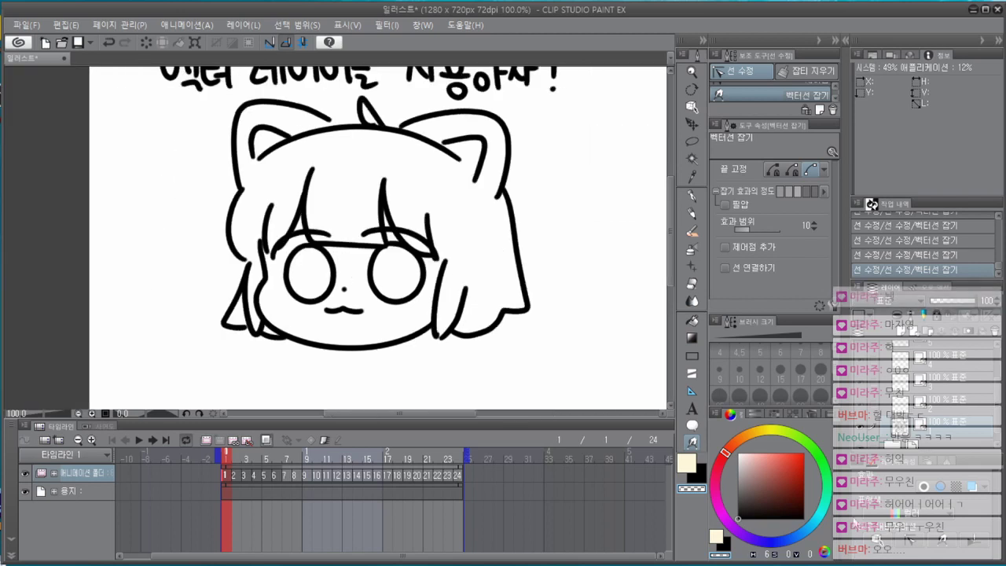
# Nudge the lower end of the right side-hair strand and the top outline of the head with the Pinch Vector Line tool.
pyautogui.moveTo(474, 300); pyautogui.dragTo(472, 321)
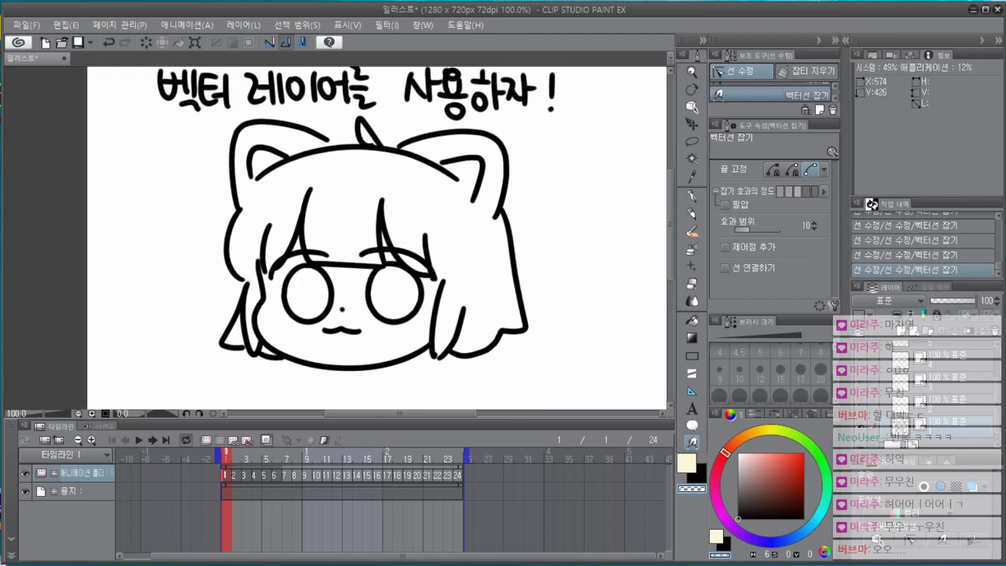
pyautogui.moveTo(433, 355); pyautogui.dragTo(439, 357)
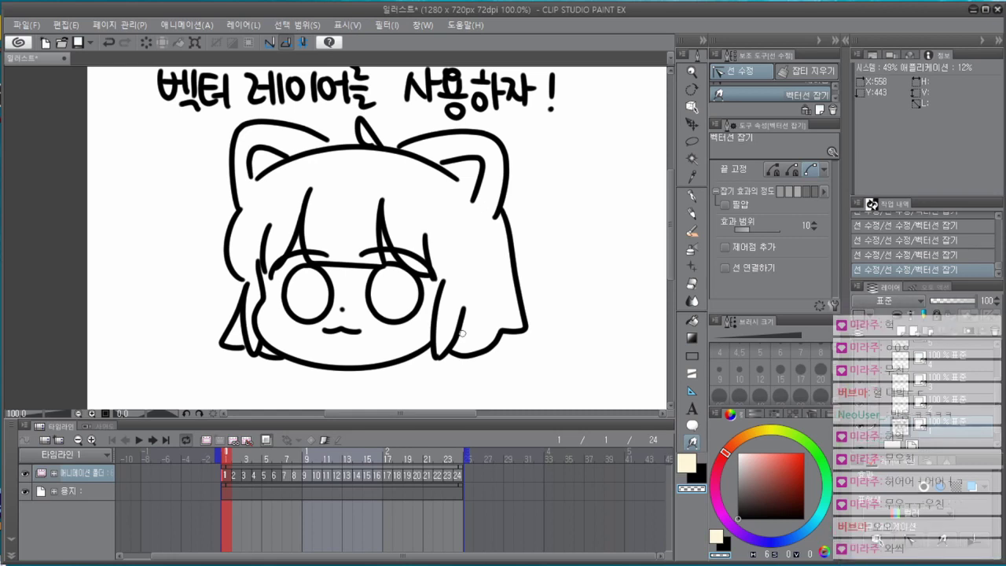
pyautogui.press('p')
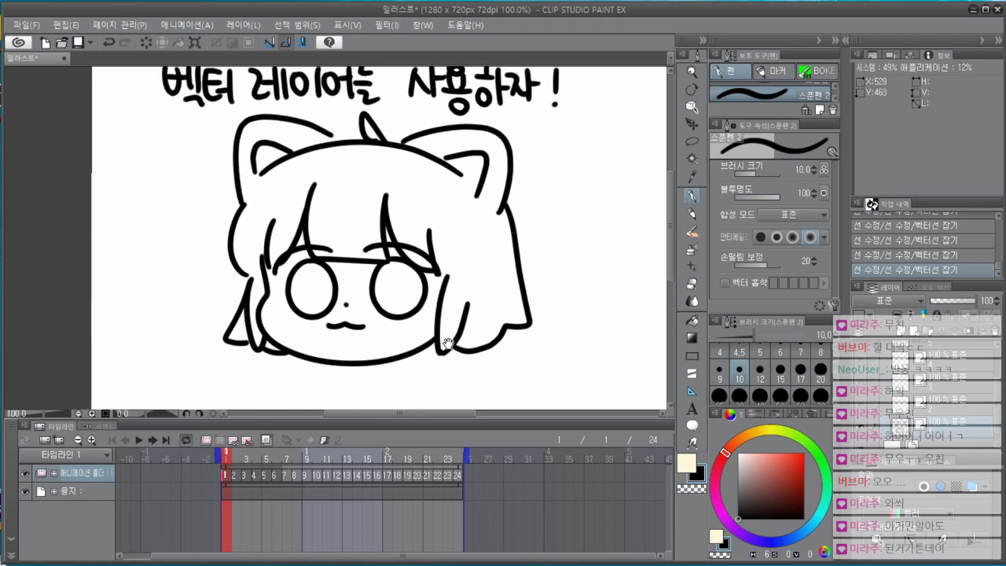
pyautogui.press('y')
pyautogui.moveTo(267, 173); pyautogui.dragTo(315, 148)
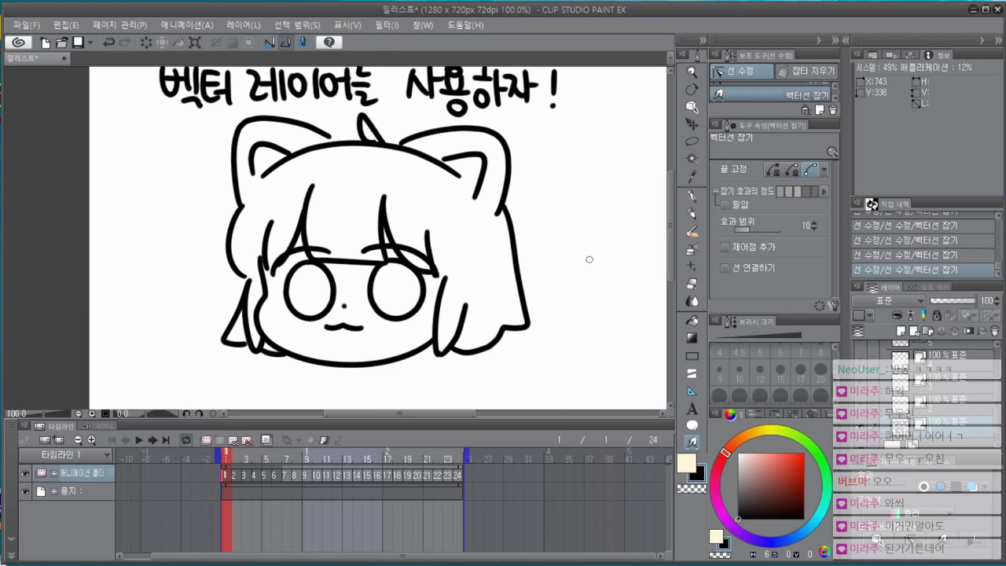
# Cover the left bangs strand with a transparent 스푼펜 2 stroke at brush size 10.
pyautogui.scroll(2, 318, 205)
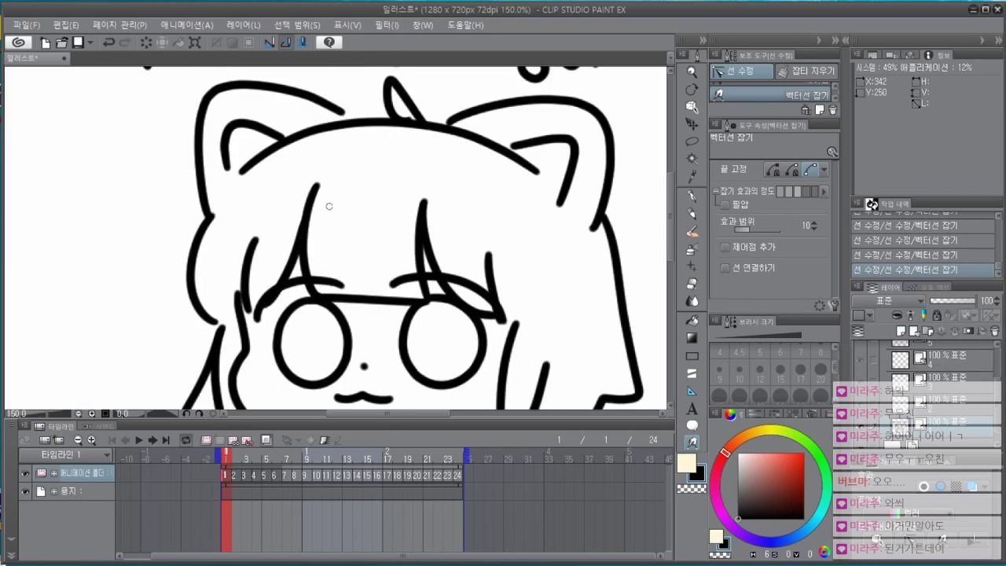
pyautogui.scroll(-2, 356, 188)
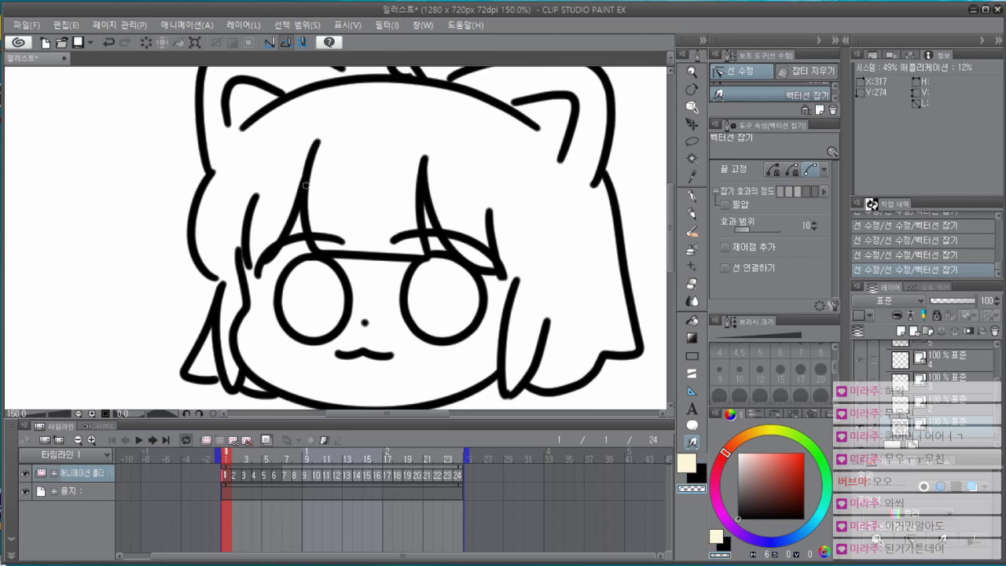
pyautogui.press('p')
pyautogui.moveTo(341, 142)
pyautogui.mouseDown()
pyautogui.moveTo(323, 134)
pyautogui.moveTo(308, 233)
pyautogui.mouseUp()
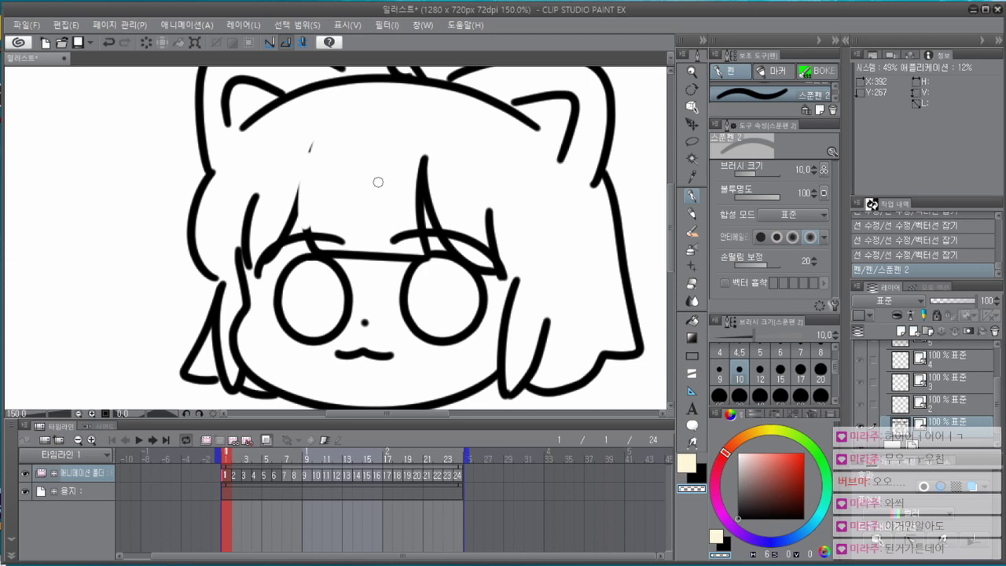
# Select the vector path of the covered bangs line, then delete the transparent stroke lying over it with the Object tool.
pyautogui.press('o')
pyautogui.click(317, 253)
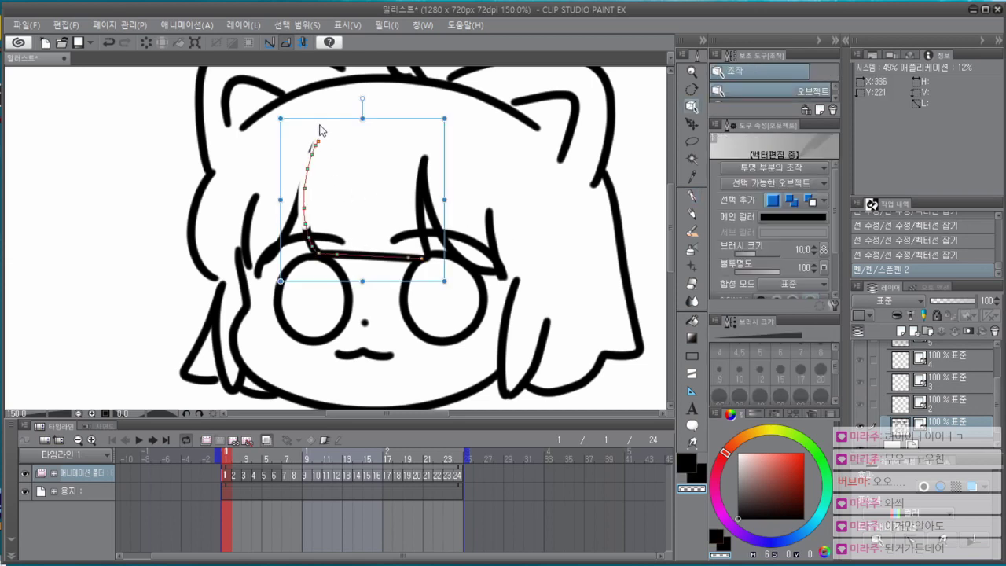
pyautogui.click(324, 189)
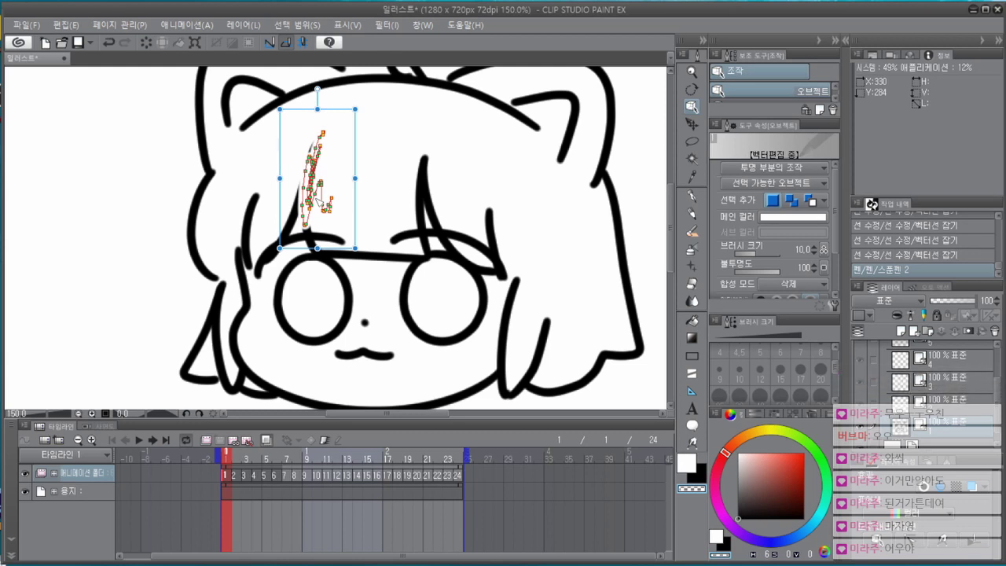
pyautogui.press('Delete')
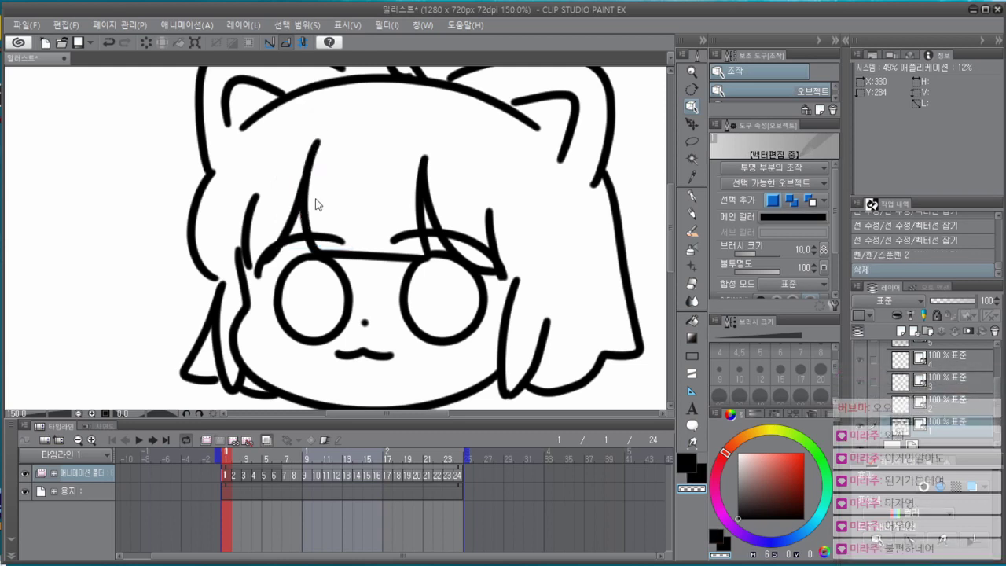
# Select the middle bangs strand, then switch to the Eraser and enlarge its sub tool list to show the vector erasers.
pyautogui.moveTo(364, 246); pyautogui.dragTo(355, 292)
pyautogui.click(418, 272)
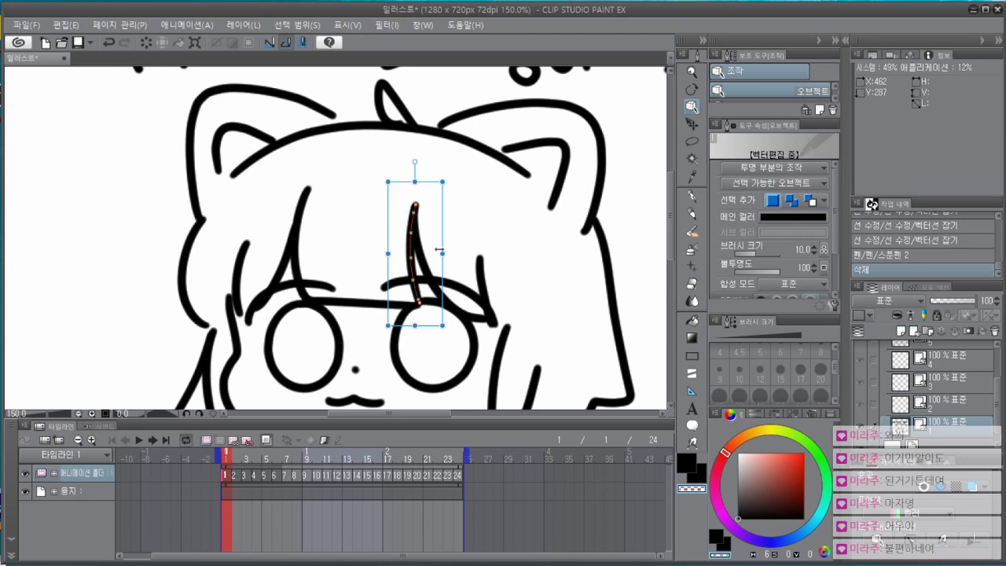
pyautogui.moveTo(522, 268); pyautogui.dragTo(530, 261)
pyautogui.press('e')
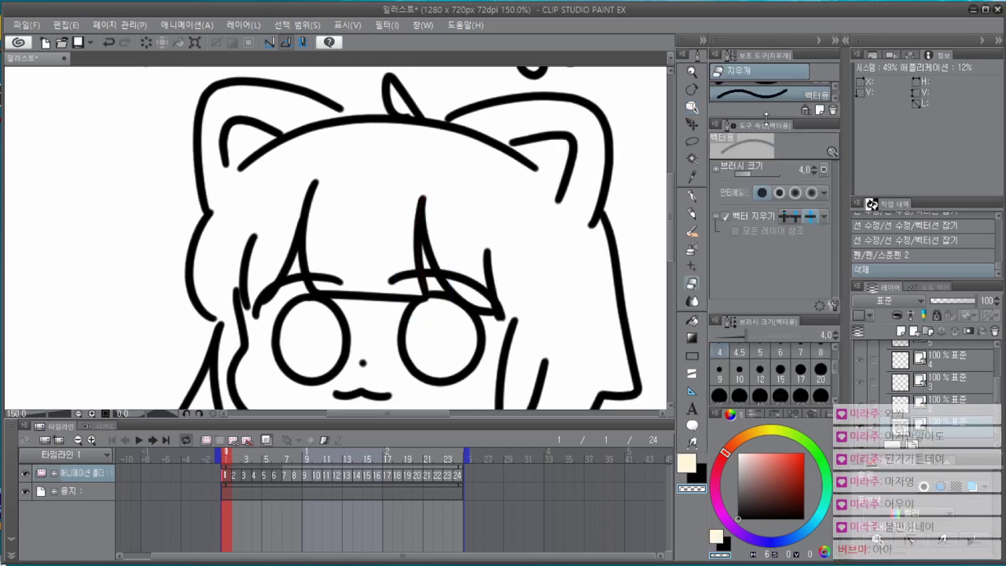
pyautogui.moveTo(766, 116); pyautogui.dragTo(766, 209)
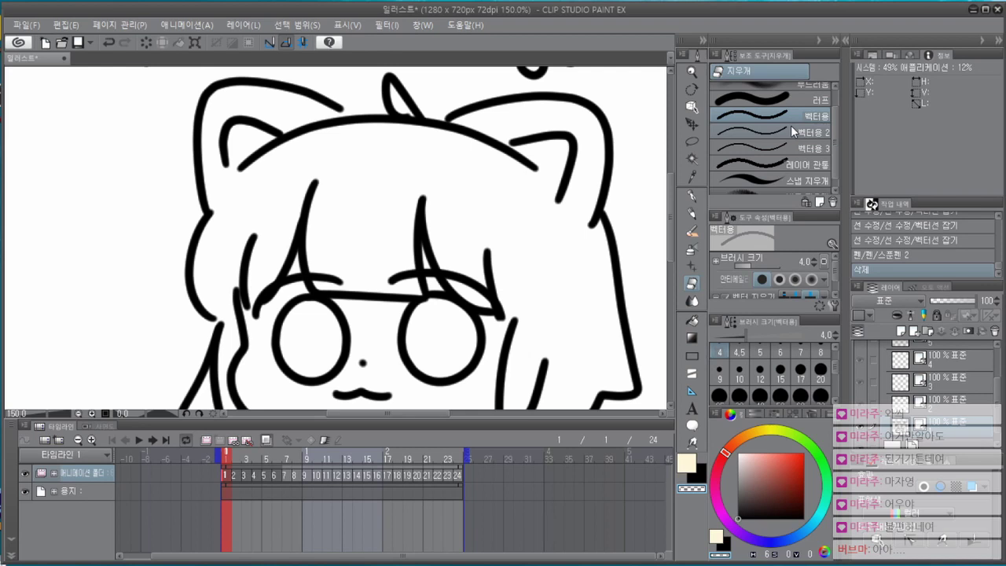
# Try to remove the whole left bangs line with the 벡터용 eraser and undo the erasure.
pyautogui.moveTo(430, 283); pyautogui.dragTo(411, 225)
pyautogui.scroll(-1, 447, 304)
pyautogui.moveTo(440, 307); pyautogui.dragTo(437, 330)
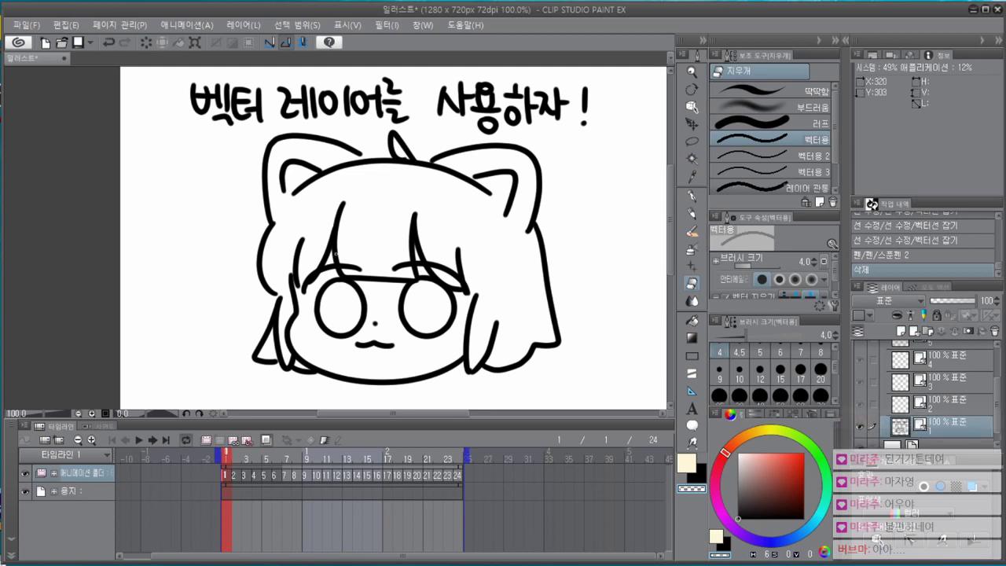
pyautogui.moveTo(376, 277); pyautogui.dragTo(380, 231)
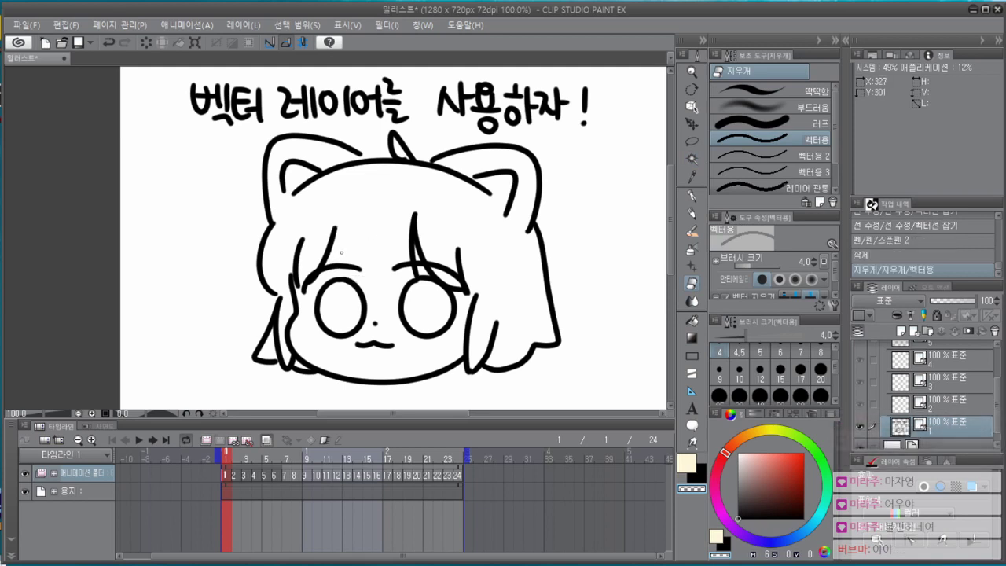
pyautogui.hotkey('ctrl', 'z')
# Try to erase the bangs line above the eyes up to its intersections with the 벡터용 2 eraser and undo it.
pyautogui.press('.')
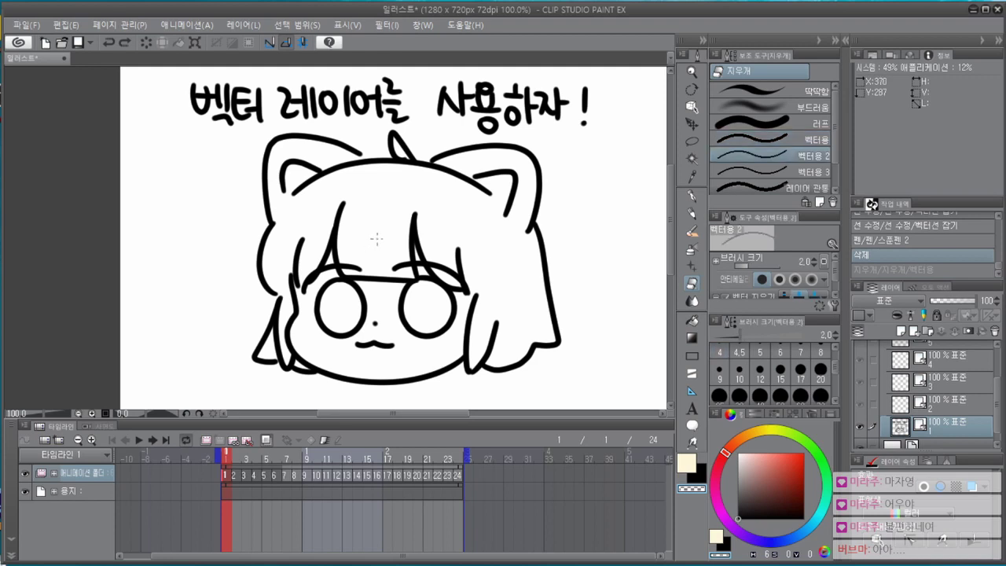
pyautogui.scroll(1, 346, 264)
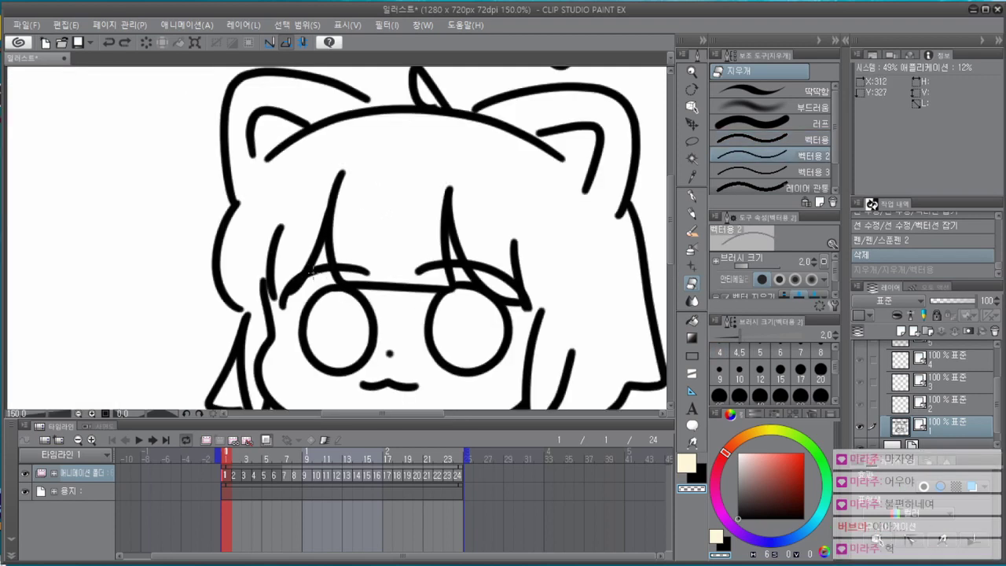
pyautogui.press('p')
pyautogui.press('o')
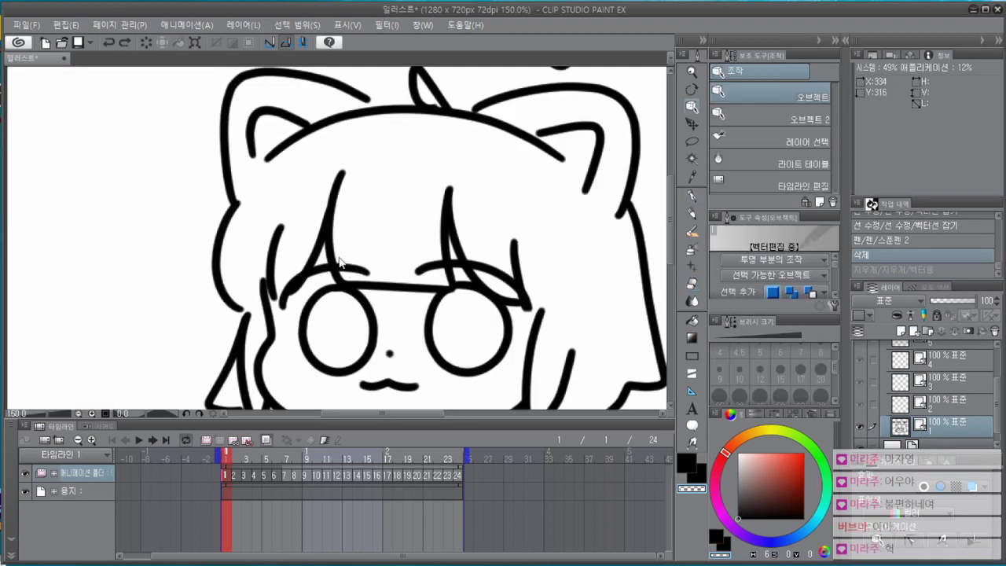
pyautogui.press('e')
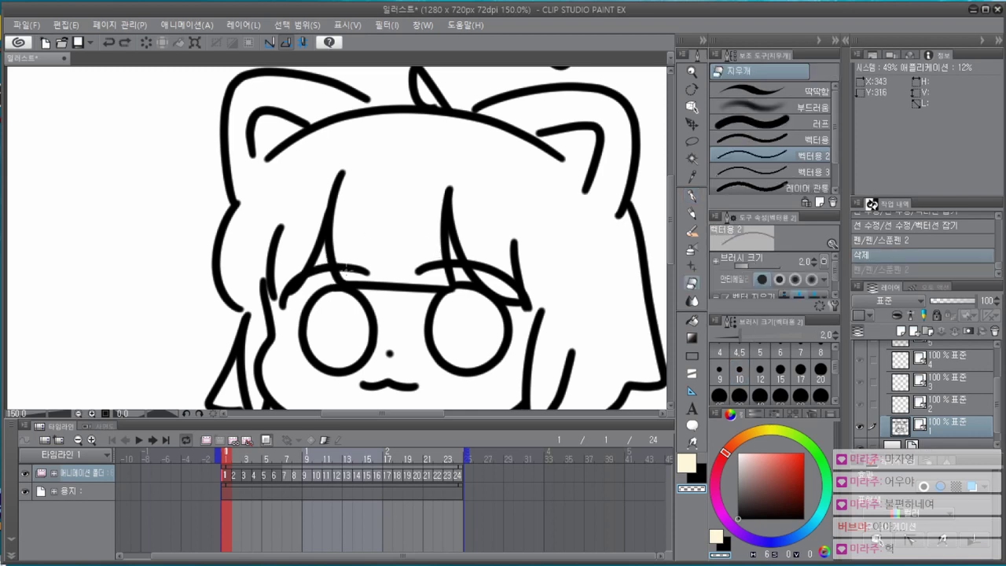
pyautogui.moveTo(334, 276); pyautogui.dragTo(426, 274)
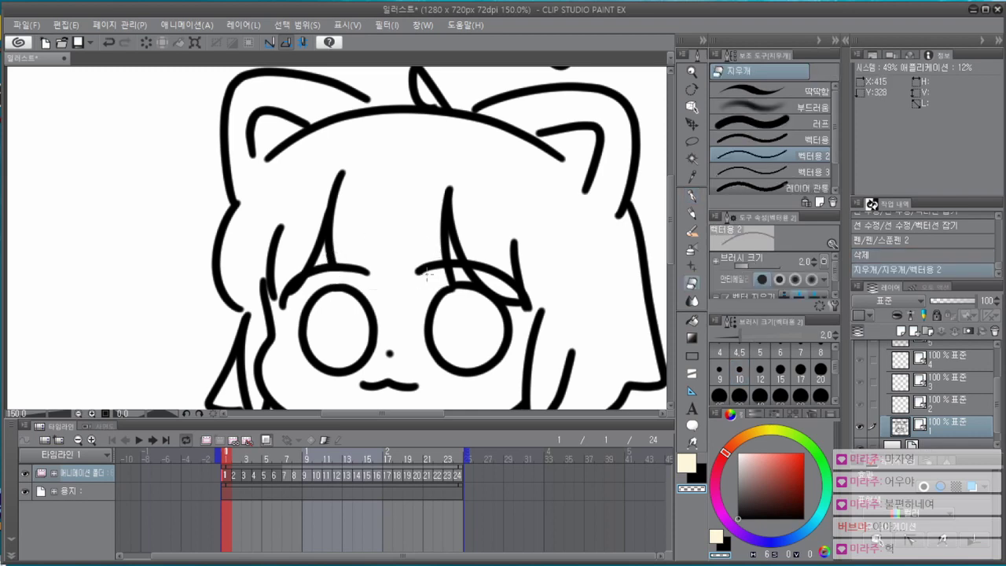
pyautogui.hotkey('ctrl', 'z')
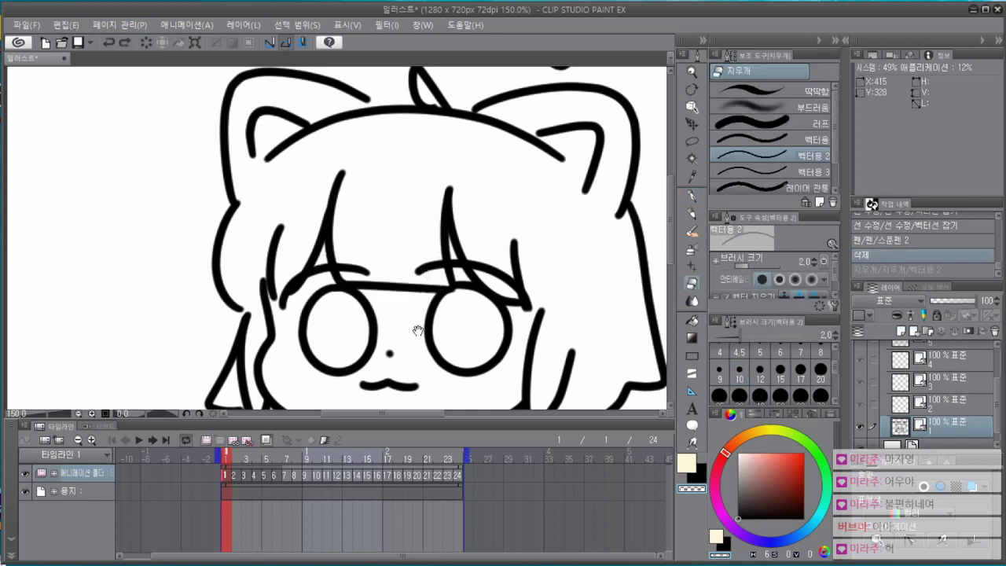
# Draw a black test parallelogram beside the face with 스푼펜 2 and undo its strokes.
pyautogui.moveTo(418, 330); pyautogui.dragTo(429, 272)
pyautogui.press('p')
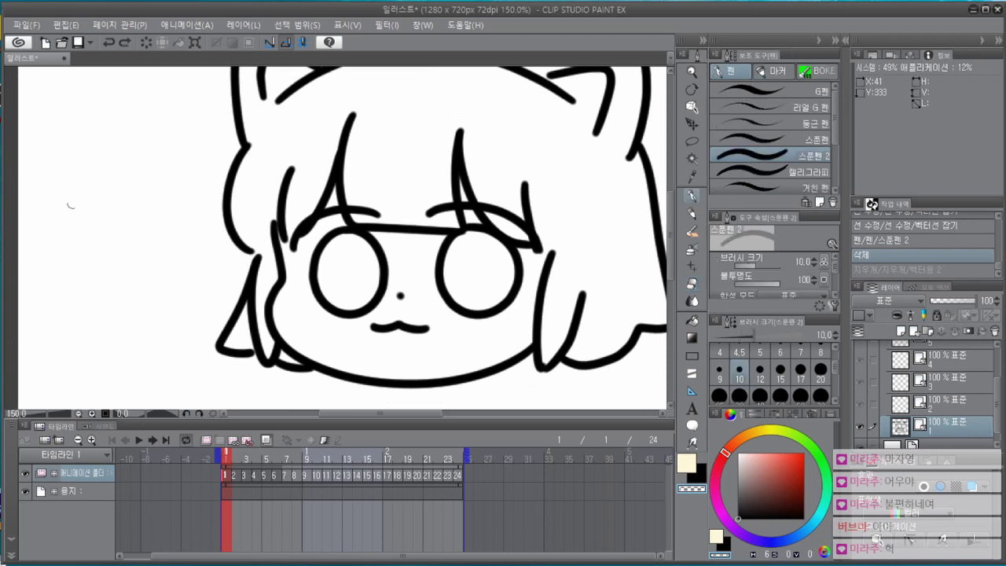
pyautogui.moveTo(110, 166); pyautogui.dragTo(50, 213)
pyautogui.press('c')
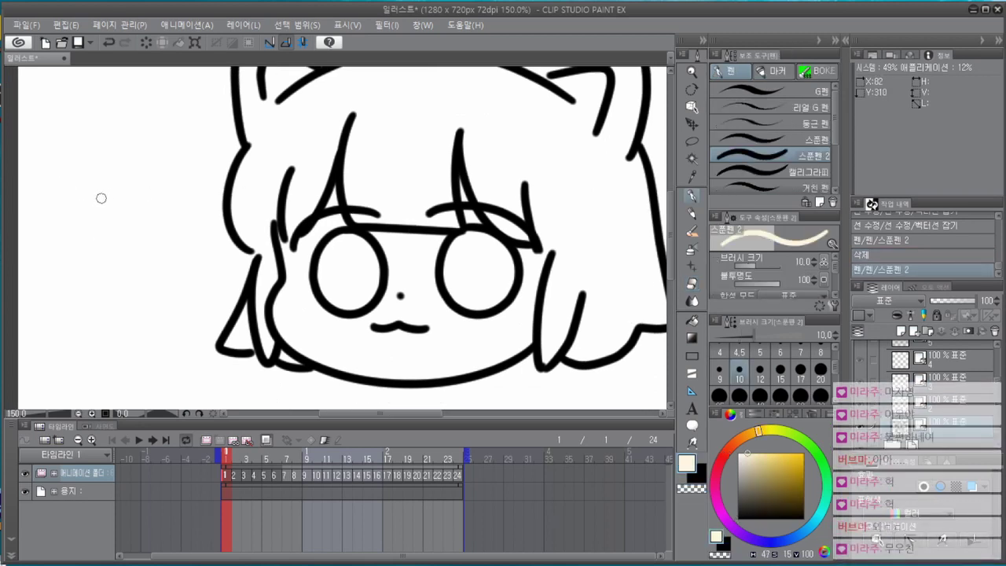
pyautogui.moveTo(125, 157)
pyautogui.mouseDown()
pyautogui.moveTo(39, 220)
pyautogui.moveTo(132, 220)
pyautogui.mouseUp()
pyautogui.moveTo(118, 154)
pyautogui.mouseDown()
pyautogui.moveTo(221, 161)
pyautogui.moveTo(171, 218)
pyautogui.mouseUp()
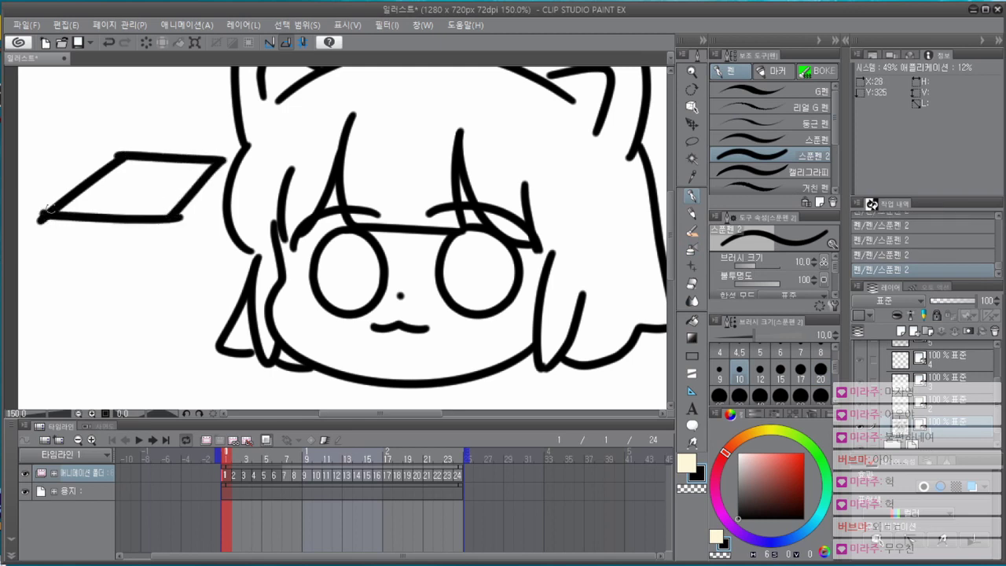
pyautogui.hotkey('ctrl', 'z')
pyautogui.hotkey('ctrl', 'z')
pyautogui.hotkey('ctrl', 'z')
pyautogui.hotkey('ctrl', 'z')
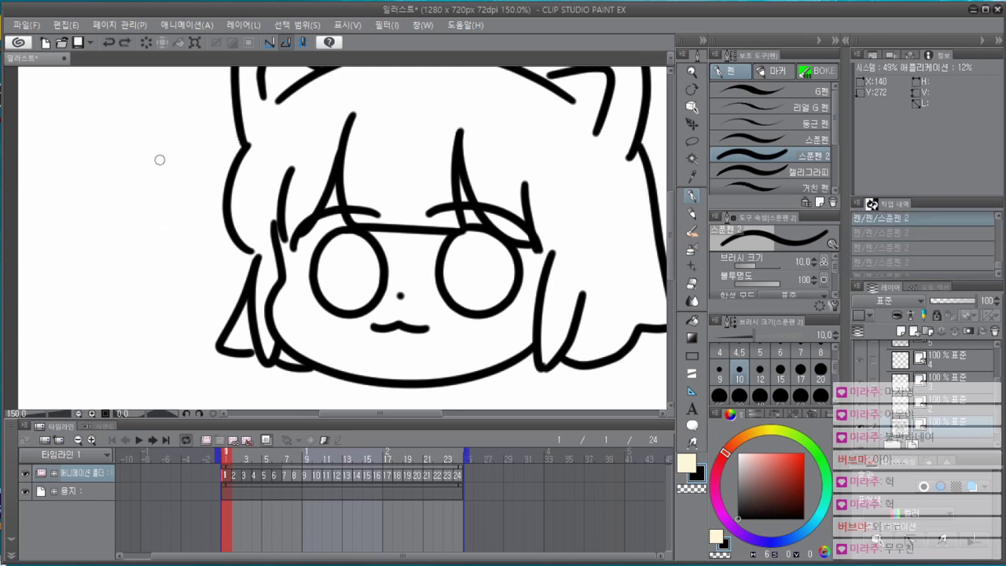
# Draw a circle beside the face, crossed by a horizontal and a vertical line, with a smaller circle around its centre.
pyautogui.moveTo(108, 137)
pyautogui.mouseDown()
pyautogui.moveTo(68, 236)
pyautogui.moveTo(181, 154)
pyautogui.moveTo(90, 137)
pyautogui.mouseUp()
pyautogui.moveTo(63, 206); pyautogui.dragTo(187, 193)
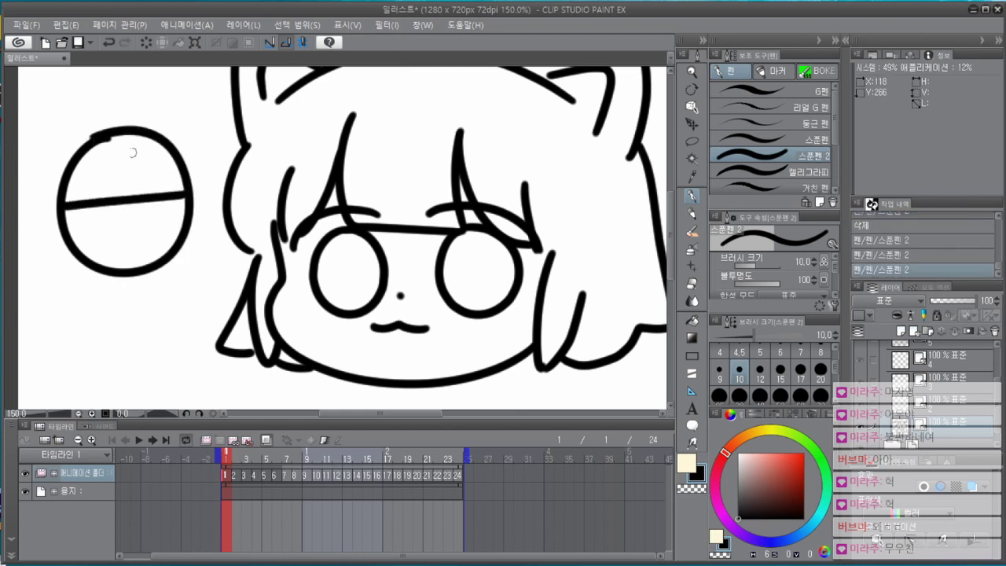
pyautogui.moveTo(116, 135); pyautogui.dragTo(134, 279)
pyautogui.moveTo(124, 170)
pyautogui.mouseDown()
pyautogui.moveTo(155, 202)
pyautogui.moveTo(129, 169)
pyautogui.moveTo(154, 163)
pyautogui.mouseUp()
pyautogui.press('y')
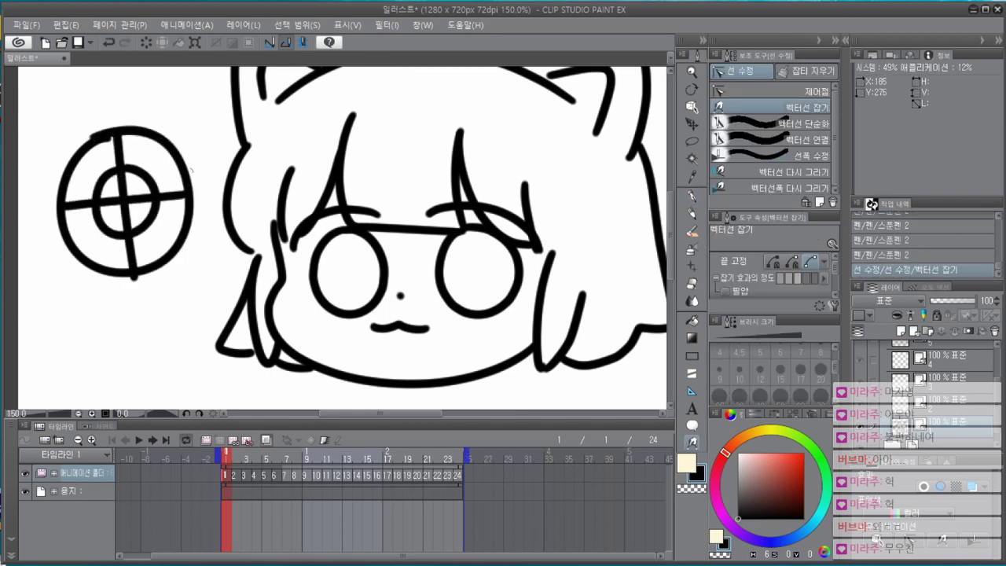
# Erase the parts of the crossing lines inside the smaller circle with the 벡터용 2 eraser.
pyautogui.press('e')
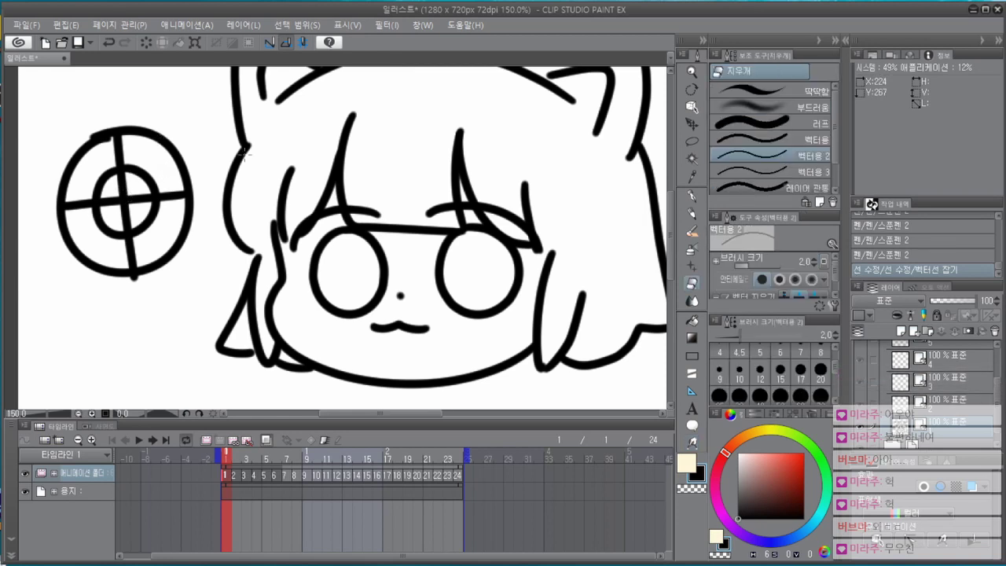
pyautogui.moveTo(110, 193)
pyautogui.mouseDown()
pyautogui.moveTo(111, 206)
pyautogui.moveTo(139, 203)
pyautogui.mouseUp()
pyautogui.moveTo(130, 188); pyautogui.dragTo(119, 189)
pyautogui.click(126, 188)
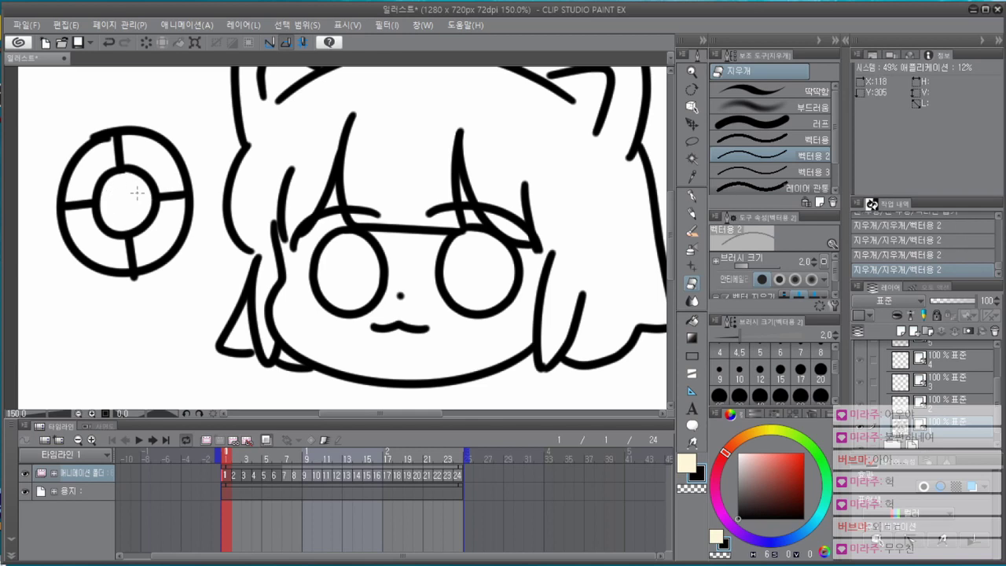
# Select all strokes of the crossed circle drawing beside the face as objects and delete them.
pyautogui.press('o')
pyautogui.moveTo(167, 113); pyautogui.dragTo(82, 270)
pyautogui.press('Delete')
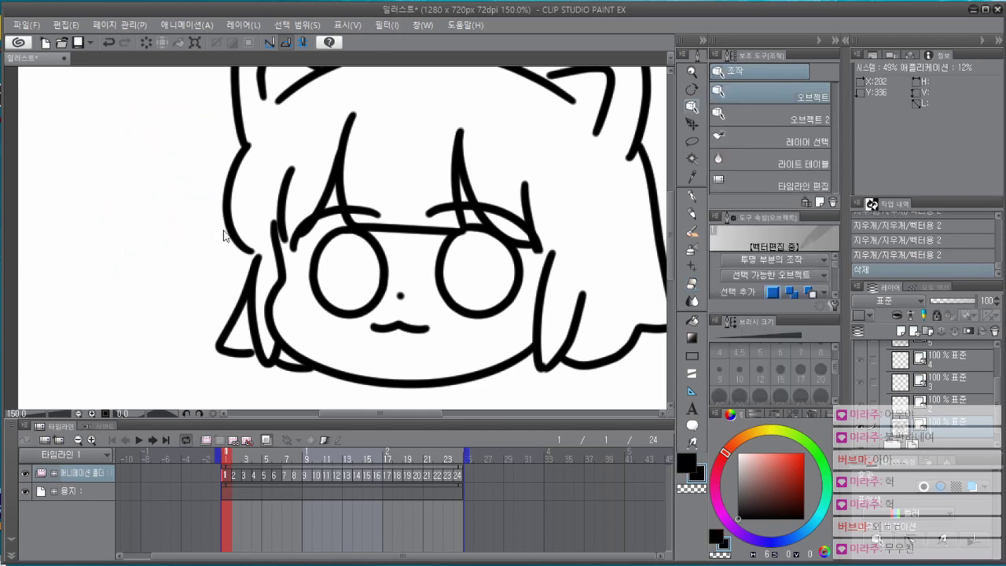
# Draw a grid of four steep and four nearly horizontal crossing lines beside the face with 스푼펜 2.
pyautogui.scroll(-1, 218, 261)
pyautogui.press('p')
pyautogui.moveTo(131, 153); pyautogui.dragTo(105, 267)
pyautogui.moveTo(166, 147); pyautogui.dragTo(138, 295)
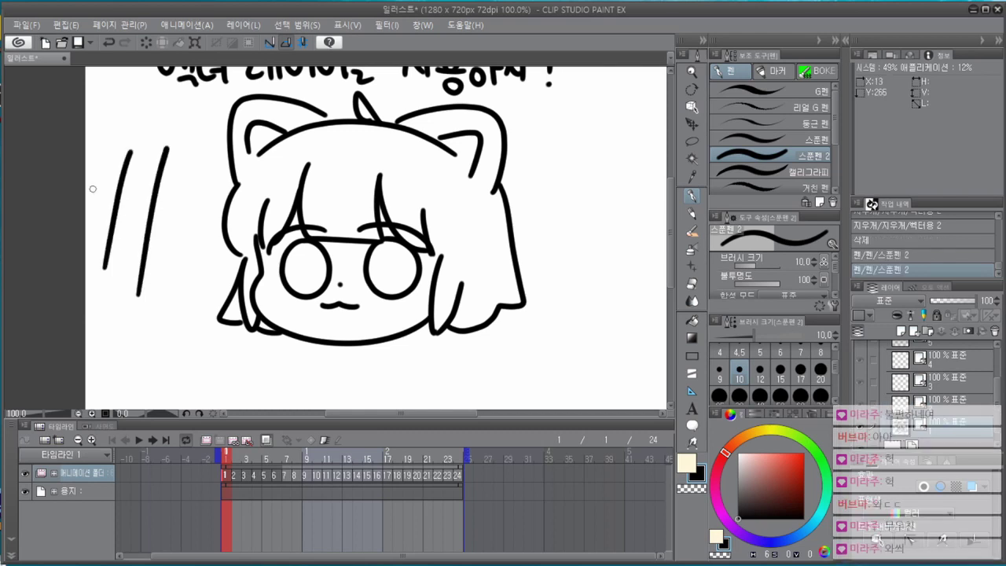
pyautogui.moveTo(93, 188); pyautogui.dragTo(187, 175)
pyautogui.moveTo(87, 238); pyautogui.dragTo(190, 219)
pyautogui.moveTo(89, 267); pyautogui.dragTo(185, 244)
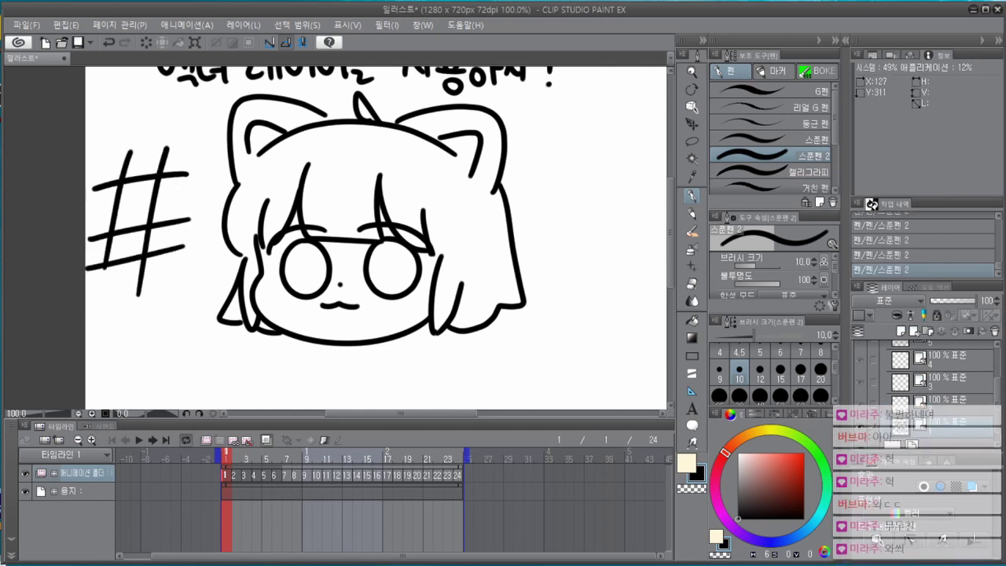
pyautogui.moveTo(183, 147); pyautogui.dragTo(157, 290)
pyautogui.moveTo(86, 218); pyautogui.dragTo(202, 194)
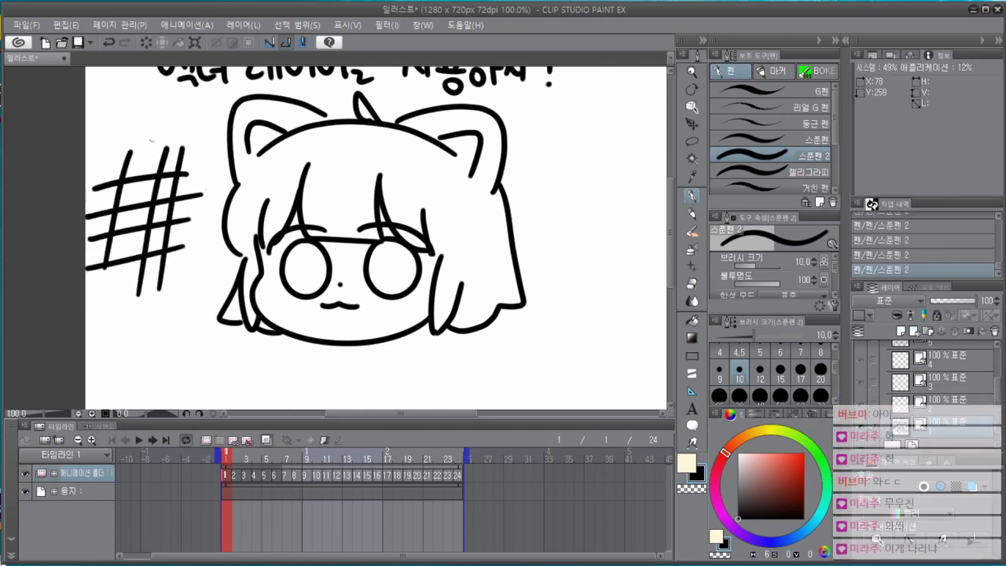
pyautogui.moveTo(153, 138); pyautogui.dragTo(114, 311)
# Erase several line segments between intersections of the test grid with the 벡터용 2 eraser.
pyautogui.press('e')
pyautogui.moveTo(149, 198)
pyautogui.mouseDown()
pyautogui.moveTo(143, 214)
pyautogui.moveTo(158, 229)
pyautogui.mouseUp()
pyautogui.moveTo(126, 225); pyautogui.dragTo(122, 235)
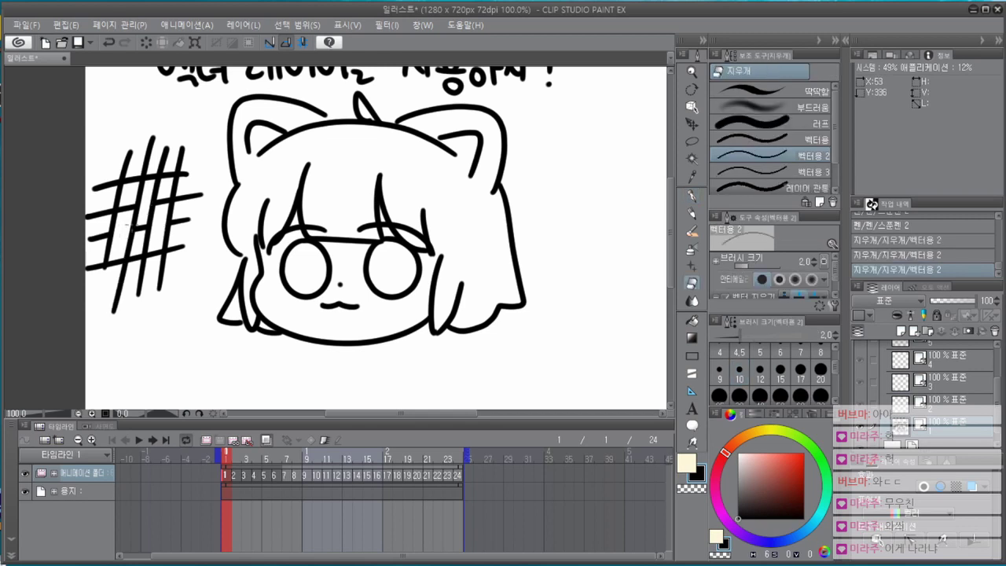
pyautogui.moveTo(132, 177); pyautogui.dragTo(99, 223)
pyautogui.click(193, 197)
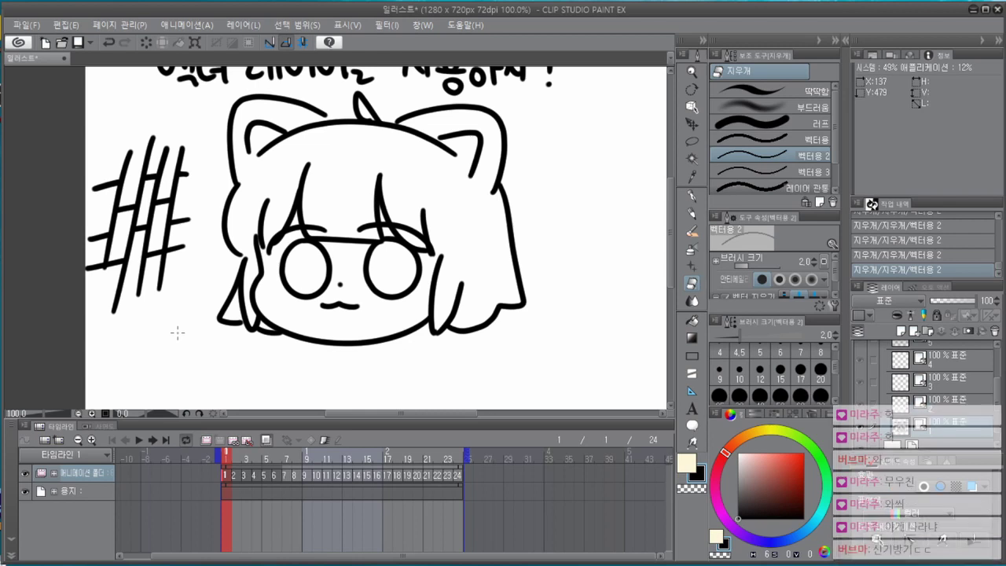
# Select all strokes of the test grid as objects and delete them.
pyautogui.moveTo(188, 304); pyautogui.dragTo(196, 322)
pyautogui.press('o')
pyautogui.moveTo(90, 157)
pyautogui.mouseDown()
pyautogui.moveTo(199, 322)
pyautogui.moveTo(210, 313)
pyautogui.moveTo(189, 365)
pyautogui.mouseUp()
pyautogui.press('Delete')
# Reshape the outer hair line below the character's left-hand ear and the hair tuft on the head with 벡터선 잡기.
pyautogui.press('p')
pyautogui.press('y')
pyautogui.moveTo(223, 230); pyautogui.dragTo(217, 235)
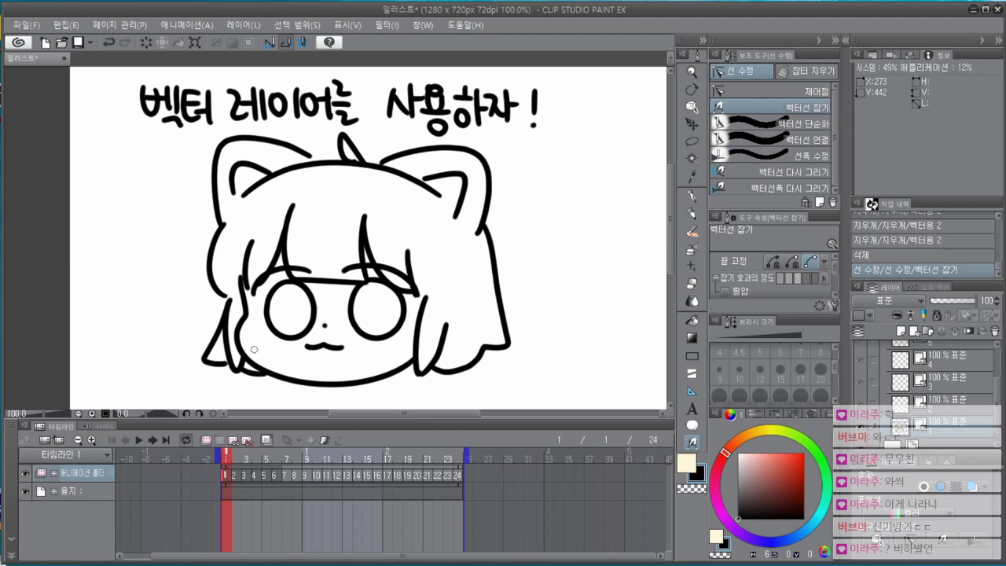
pyautogui.moveTo(220, 233); pyautogui.dragTo(252, 220)
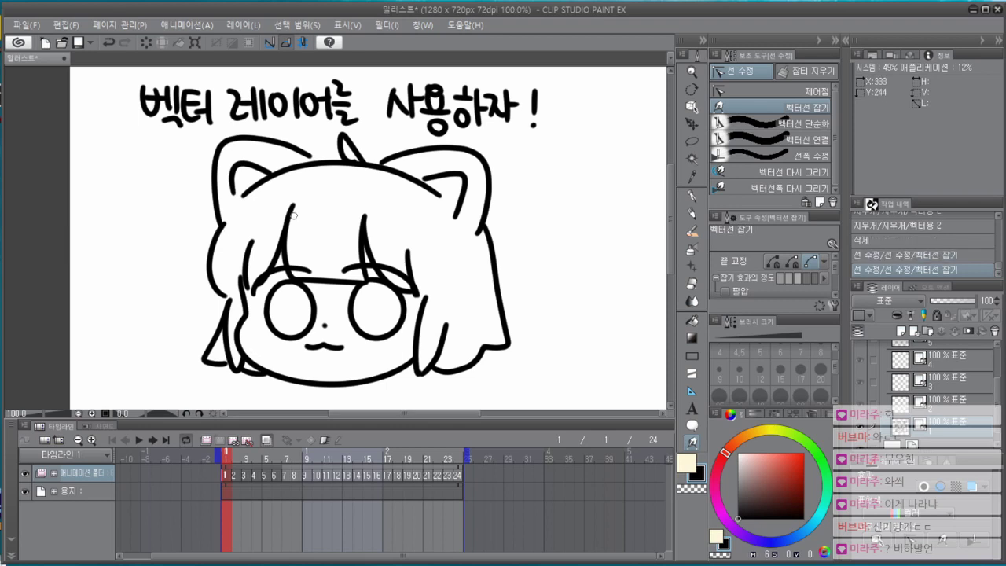
pyautogui.moveTo(505, 315); pyautogui.dragTo(503, 310)
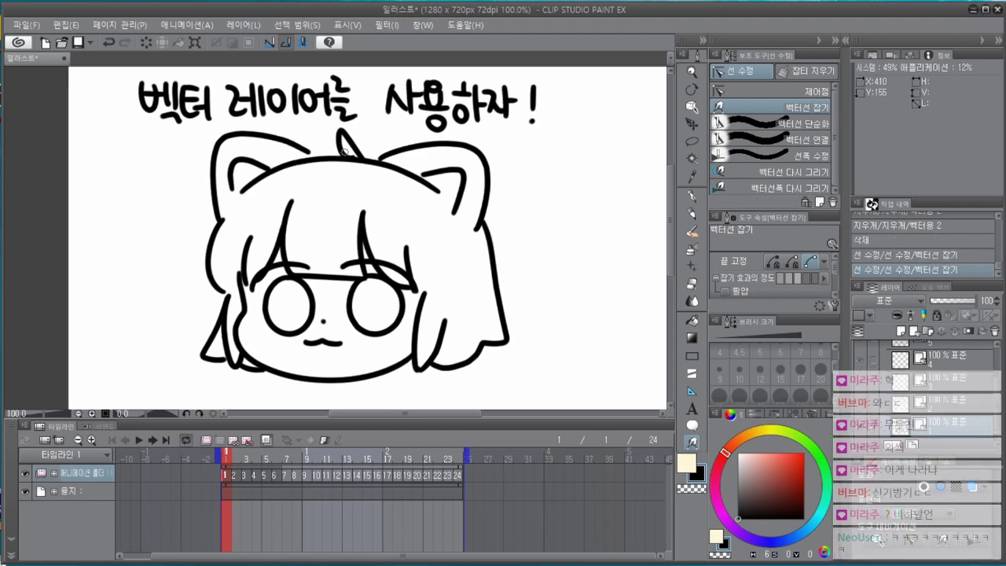
pyautogui.moveTo(343, 152); pyautogui.dragTo(359, 156)
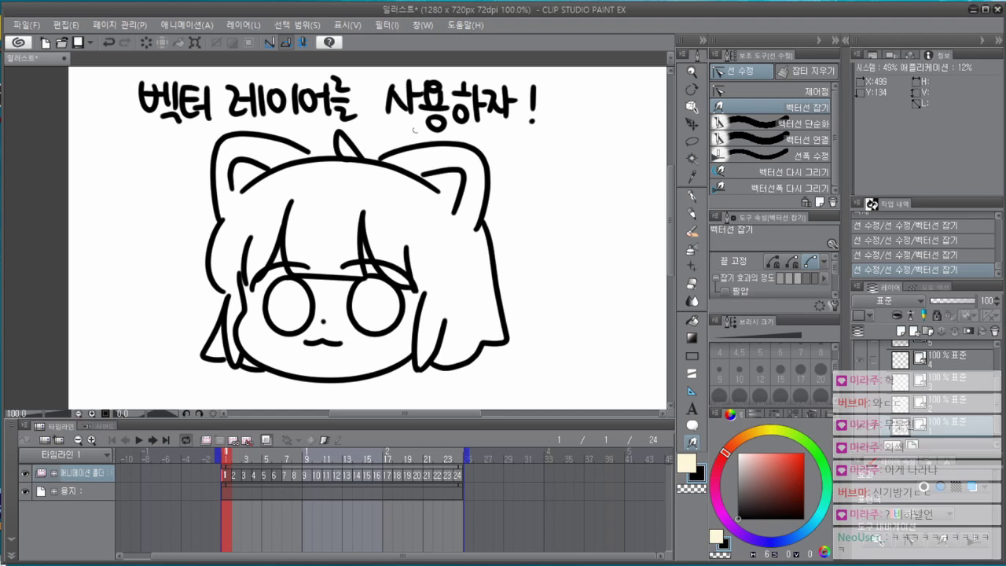
# Erase the head outline segment crossing the base of the hair tuft with the 벡터용 2 eraser.
pyautogui.press('e')
pyautogui.click(357, 161)
pyautogui.click(353, 161)
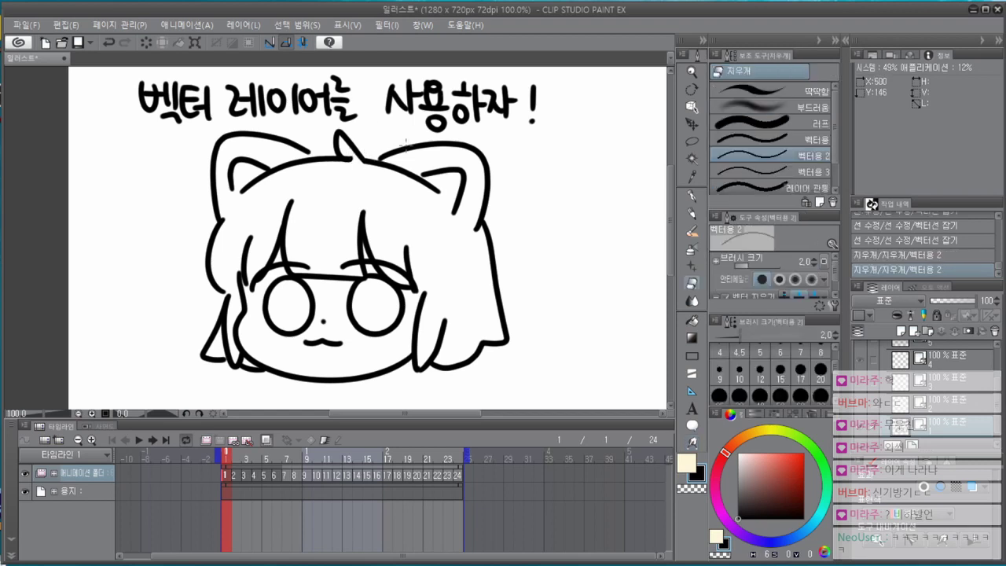
# Undo the two erasures, select the head outline and tuft strokes to view their control points, and redo the erasures.
pyautogui.hotkey('ctrl', 'z')
pyautogui.hotkey('ctrl', 'z')
pyautogui.moveTo(544, 305); pyautogui.dragTo(554, 316)
pyautogui.scroll(1, 551, 308)
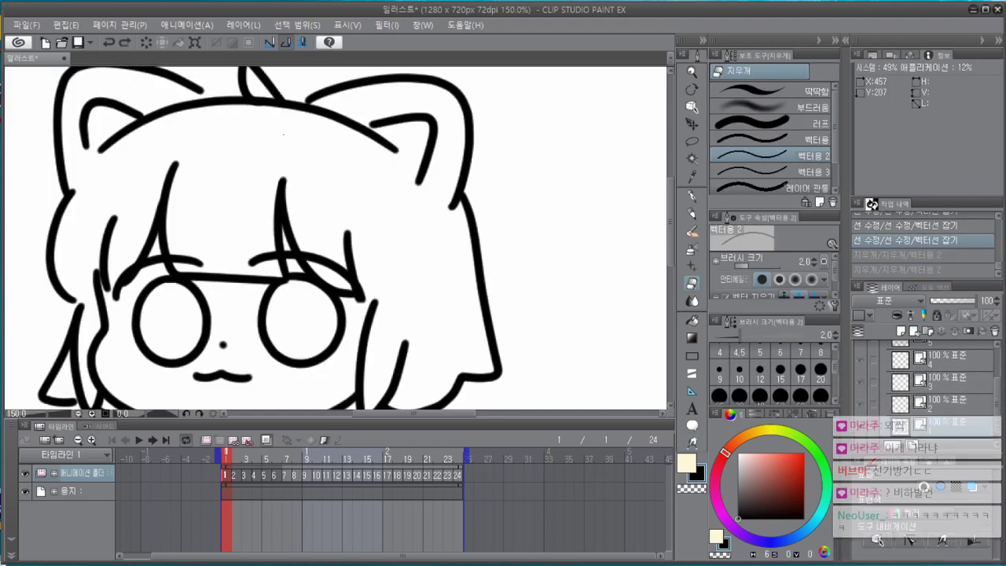
pyautogui.moveTo(283, 134); pyautogui.dragTo(316, 211)
pyautogui.press('o')
pyautogui.click(292, 155)
pyautogui.keyDown('shift'); pyautogui.click(266, 176); pyautogui.keyUp('shift')
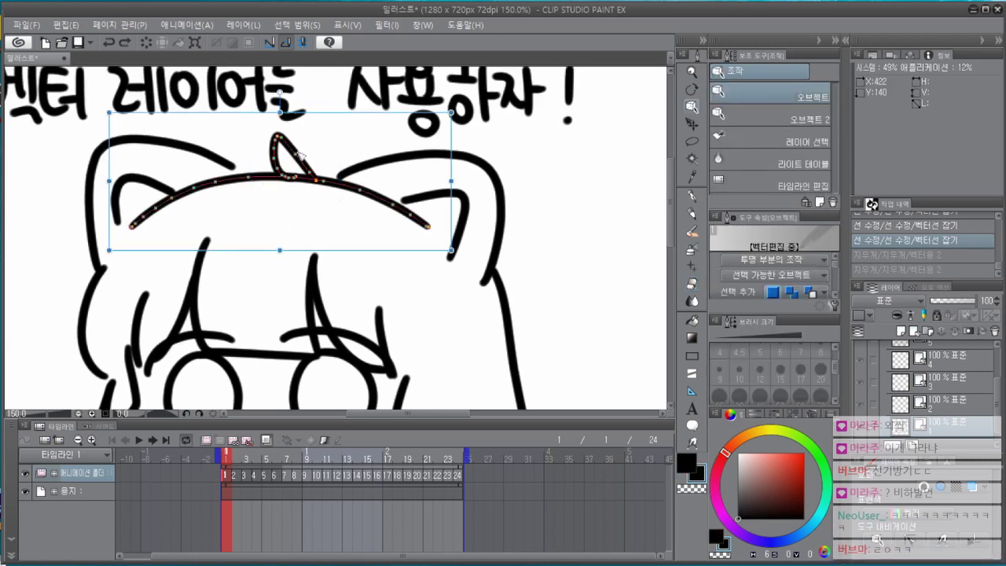
pyautogui.hotkey('ctrl', 'y')
pyautogui.hotkey('ctrl', 'y')
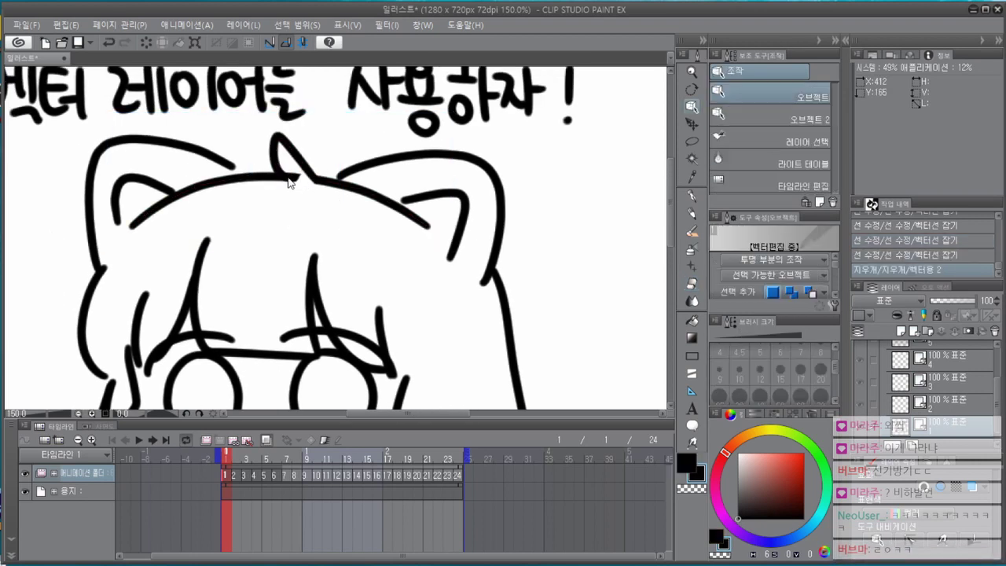
# Select the trimmed hair tuft stroke to examine its control points and deselect it.
pyautogui.scroll(1, 300, 189)
pyautogui.click(300, 173)
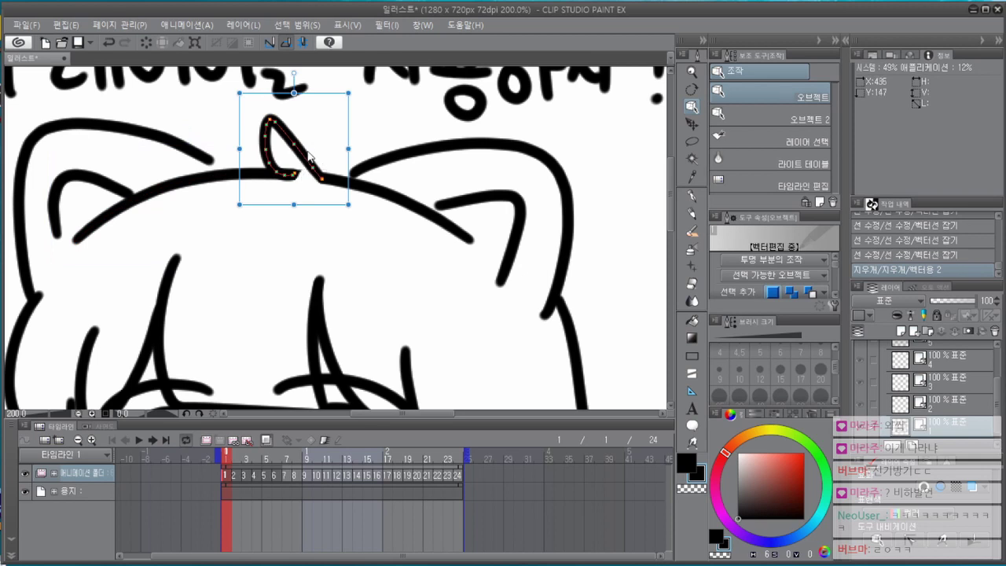
pyautogui.click(319, 144)
pyautogui.scroll(-2, 432, 236)
pyautogui.moveTo(528, 344); pyautogui.dragTo(531, 275)
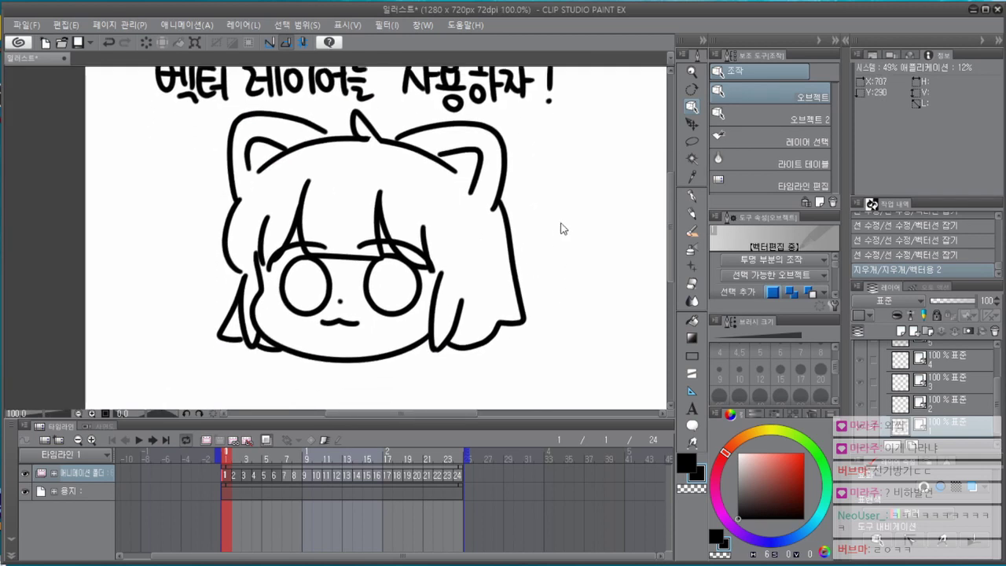
pyautogui.moveTo(448, 222); pyautogui.dragTo(440, 264)
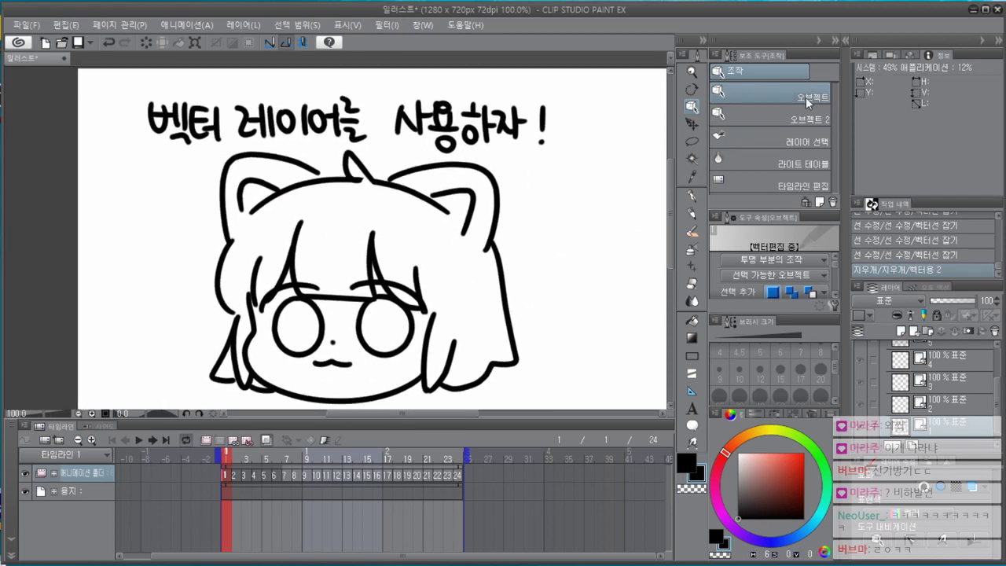
# Adjust the control points at the lower end of the hair tuft stroke where it meets the head outline.
pyautogui.scroll(1, 361, 169)
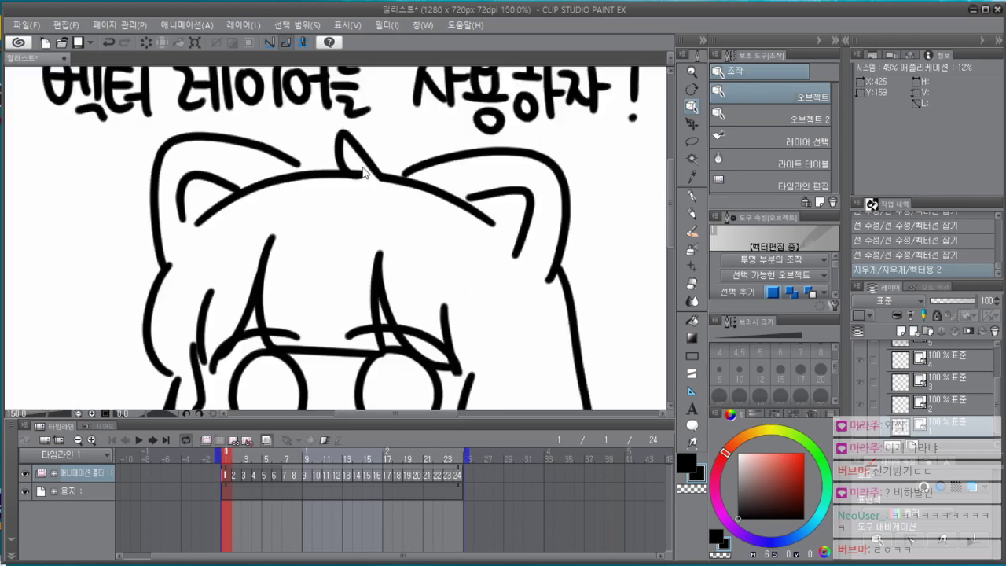
pyautogui.scroll(3, 363, 171)
pyautogui.click(350, 220)
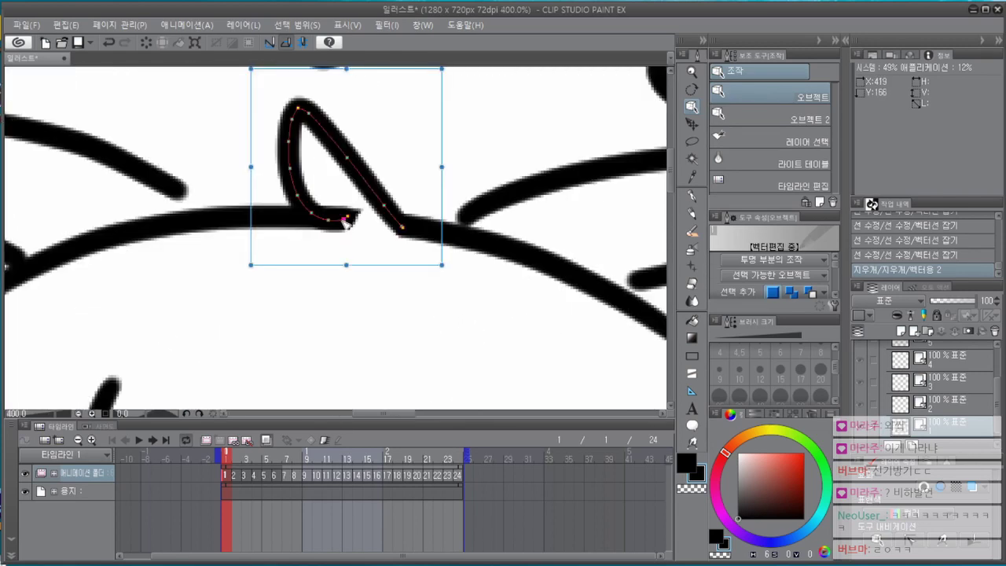
pyautogui.moveTo(344, 220); pyautogui.dragTo(333, 223)
pyautogui.click(292, 223)
pyautogui.click(393, 247)
# Draw a large circle with overlapping, unjoined ends in the empty area beside the character with 스푼펜 2.
pyautogui.scroll(-3, 427, 255)
pyautogui.moveTo(510, 357); pyautogui.dragTo(474, 186)
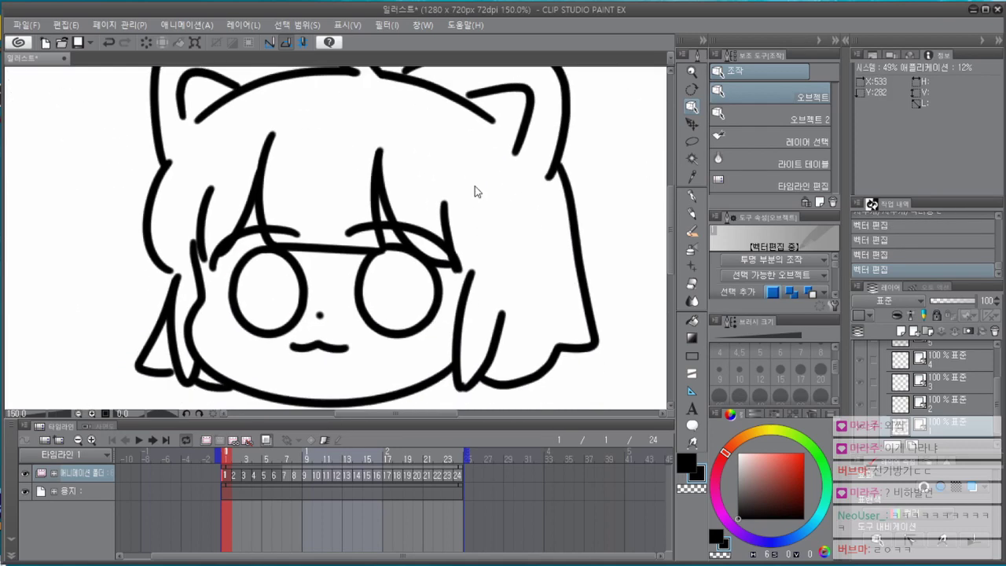
pyautogui.scroll(-1, 474, 191)
pyautogui.moveTo(496, 290); pyautogui.dragTo(378, 312)
pyautogui.press('p')
pyautogui.moveTo(520, 165)
pyautogui.mouseDown()
pyautogui.moveTo(488, 184)
pyautogui.moveTo(557, 167)
pyautogui.moveTo(507, 161)
pyautogui.mouseUp()
# Try to trim the circle's inner end with 스푼펜 2 in transparent colour and undo the stroke.
pyautogui.scroll(1, 507, 162)
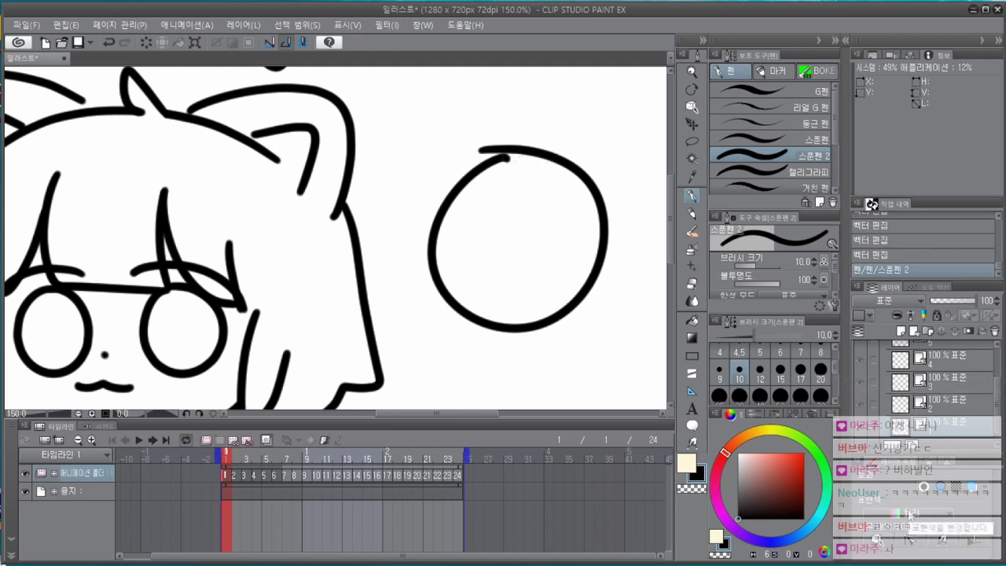
pyautogui.moveTo(470, 282); pyautogui.dragTo(400, 368)
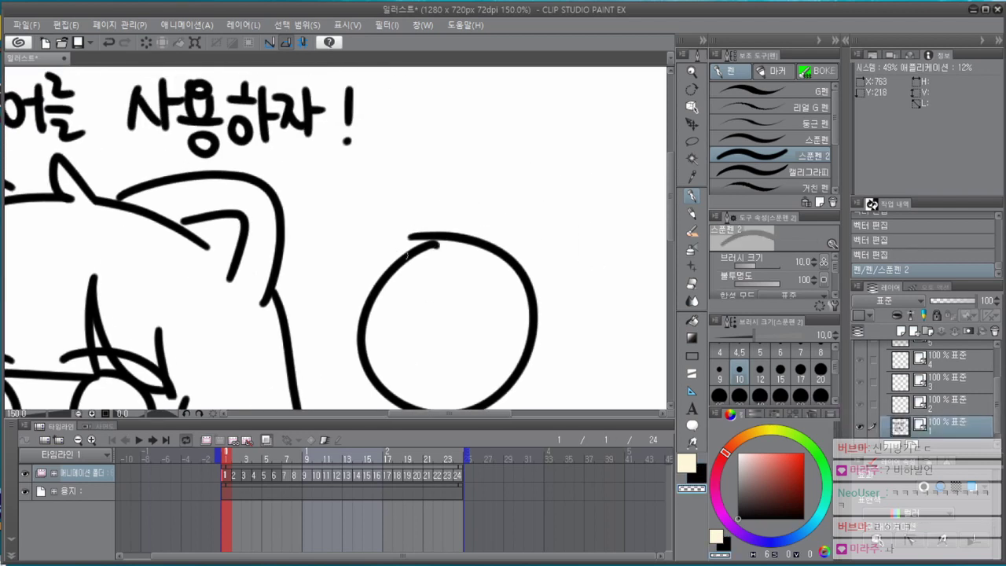
pyautogui.click(451, 257)
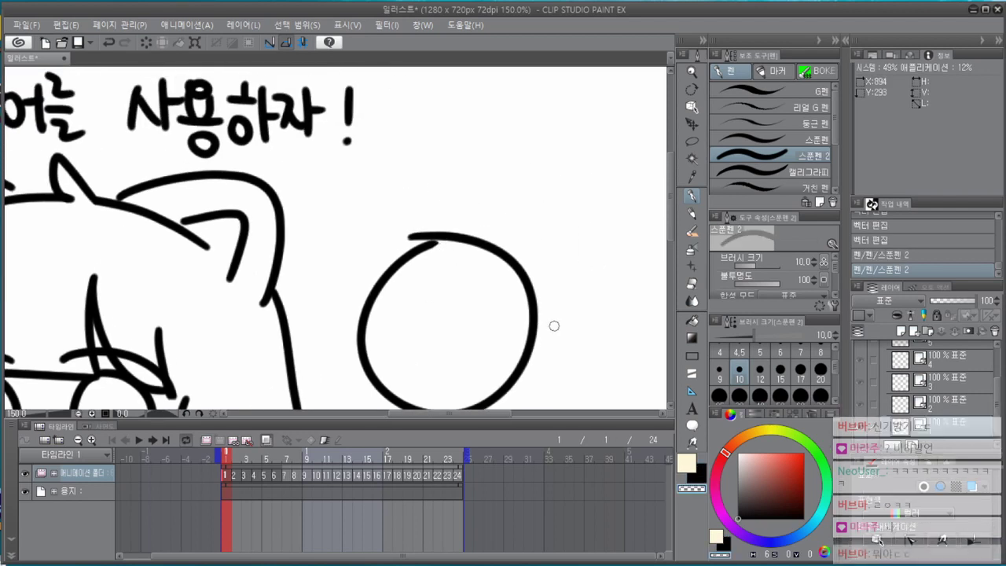
pyautogui.hotkey('ctrl', 'z')
# Select the circle stroke and shift the control point at its inner end slightly.
pyautogui.press('o')
pyautogui.click(438, 246)
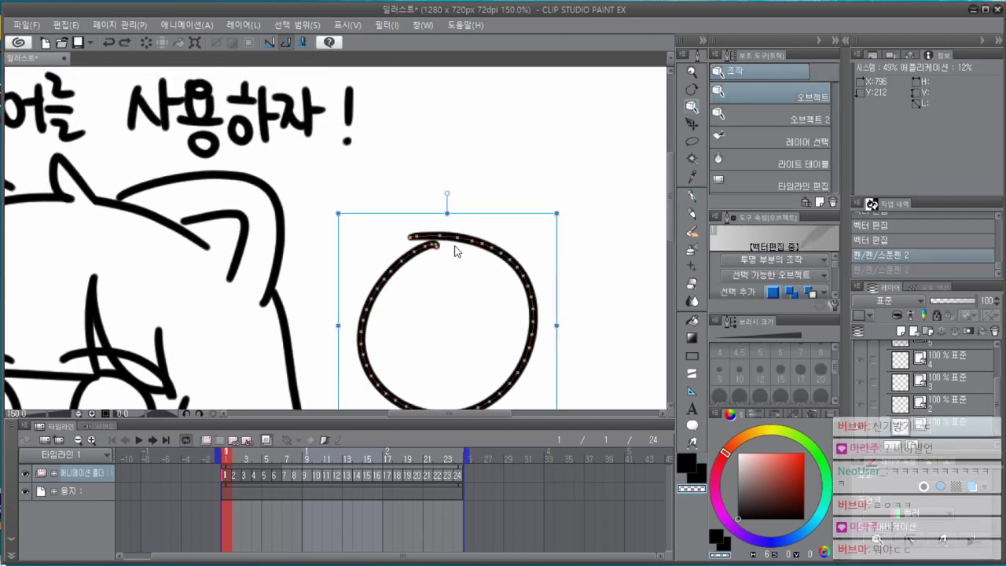
pyautogui.click(523, 285)
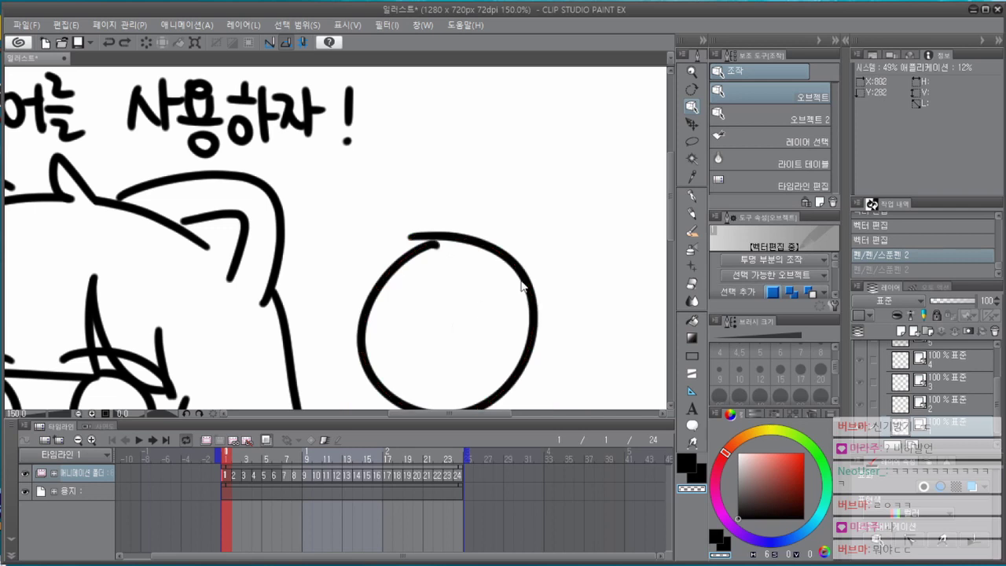
pyautogui.click(462, 244)
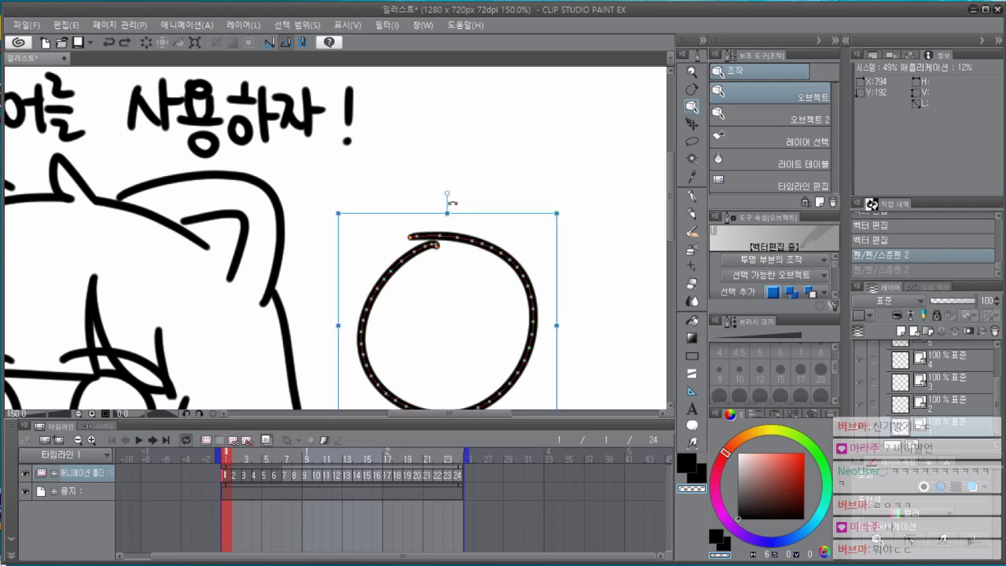
pyautogui.scroll(3, 447, 212)
pyautogui.moveTo(425, 286); pyautogui.dragTo(429, 275)
pyautogui.click(511, 306)
pyautogui.scroll(-2, 503, 280)
pyautogui.click(451, 289)
pyautogui.scroll(3, 443, 293)
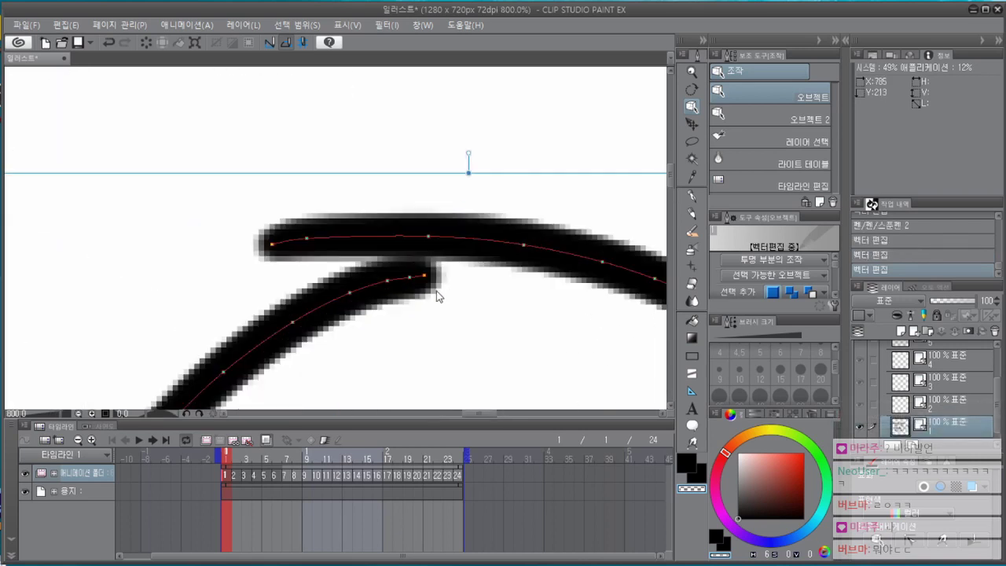
# Try to remove a control point near the circle's inner end with 삭제 and undo the deletion.
pyautogui.rightClick(409, 277)
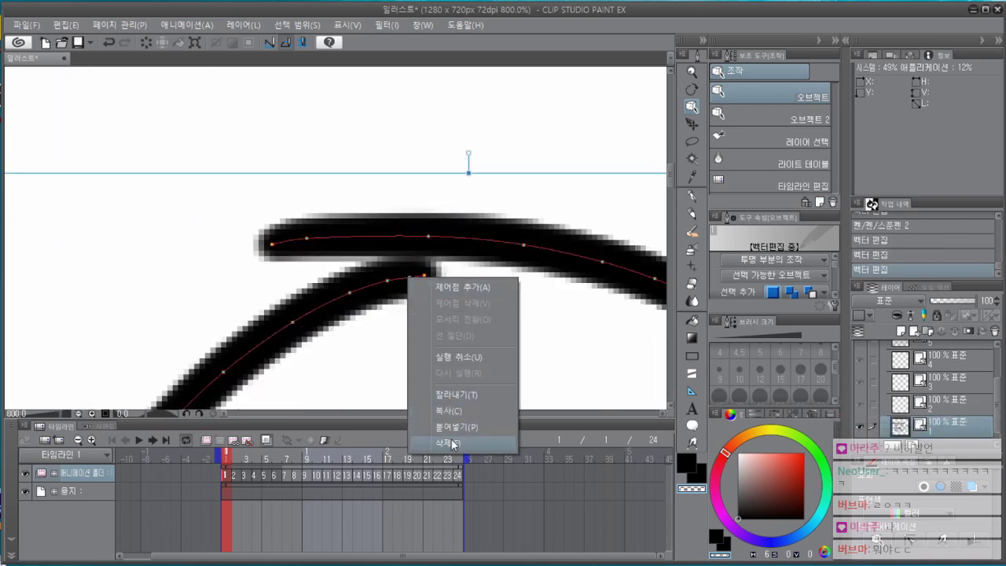
pyautogui.click(399, 283)
pyautogui.rightClick(386, 281)
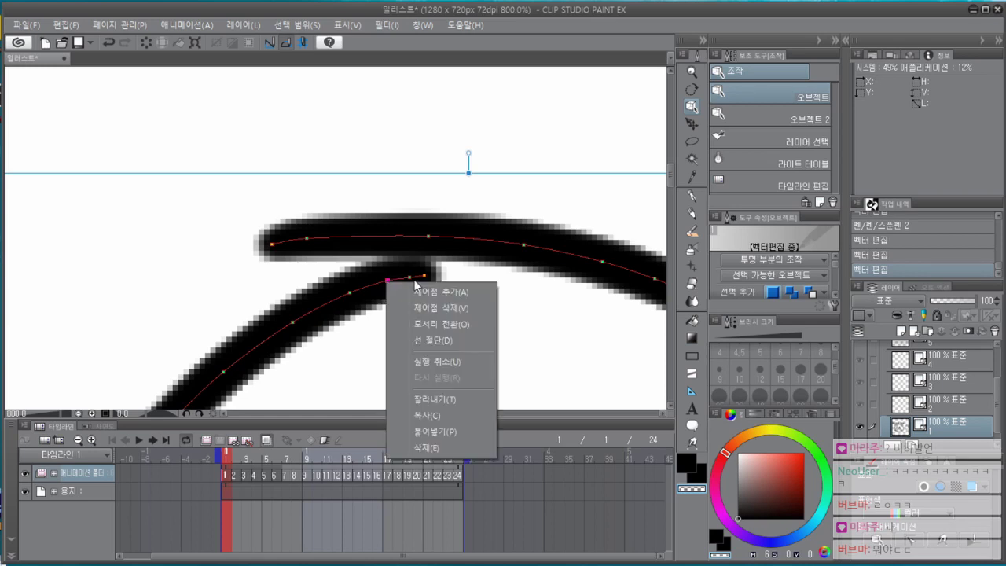
pyautogui.click(429, 447)
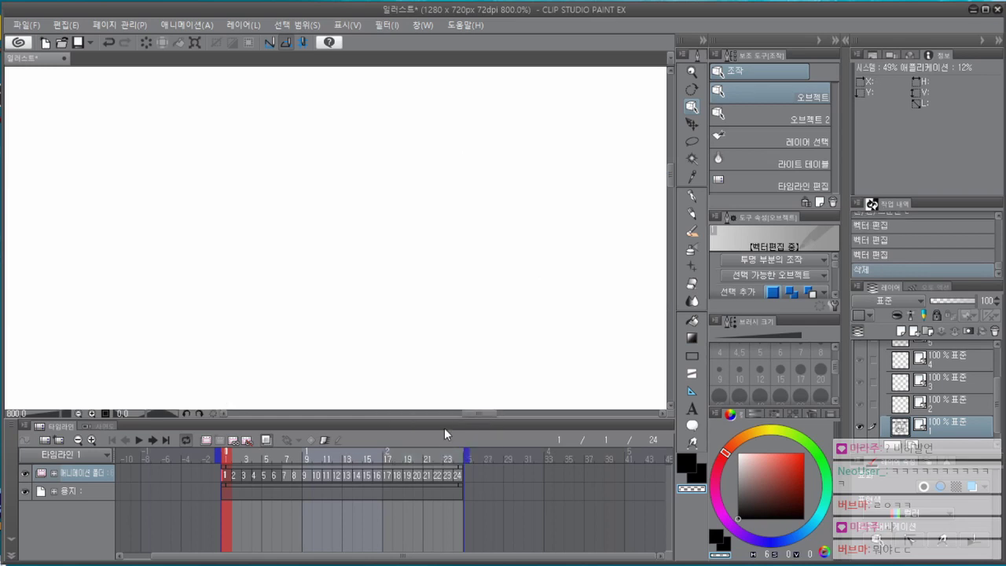
pyautogui.hotkey('ctrl', 'z')
# Delete two control points near the circle's inner end with 제어점 삭제.
pyautogui.click(344, 267)
pyautogui.rightClick(347, 266)
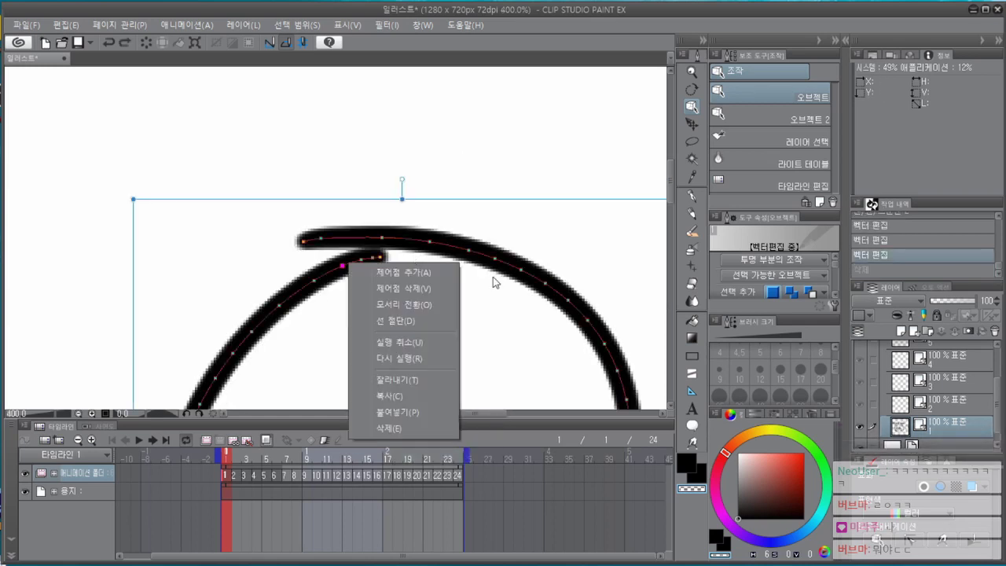
pyautogui.click(420, 287)
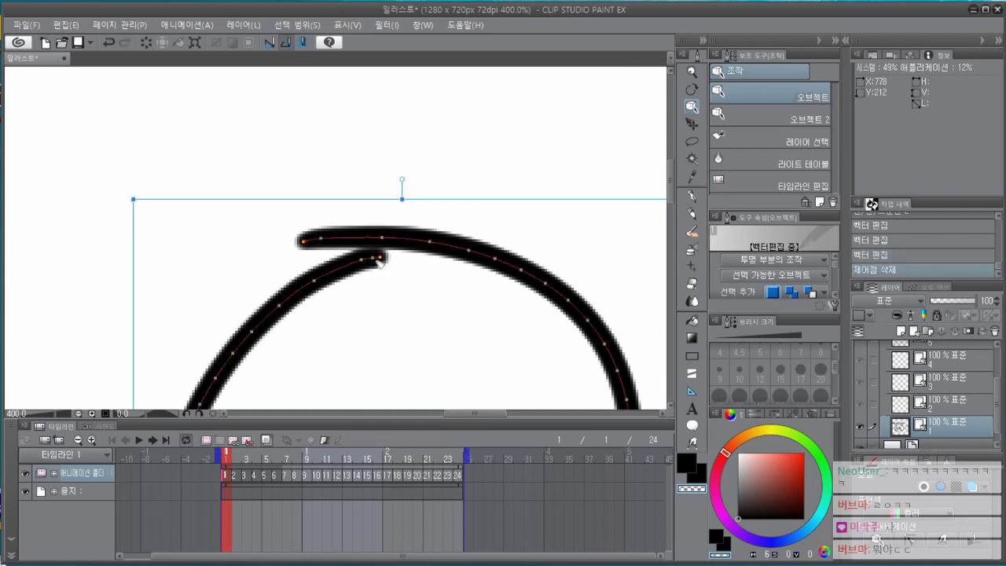
pyautogui.rightClick(380, 265)
pyautogui.click(435, 287)
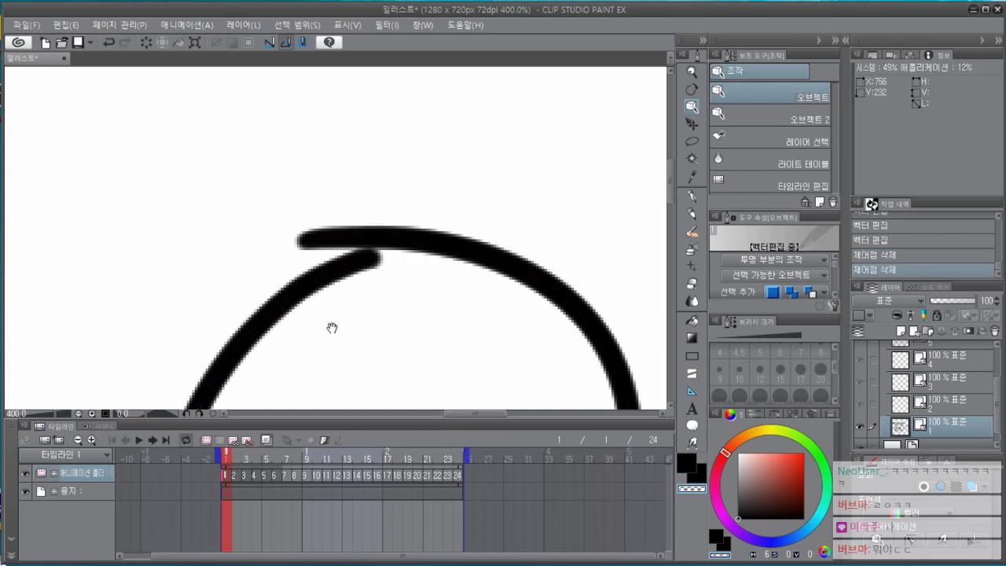
# Select the circle stroke and split it at its bottom control point with 선 절단.
pyautogui.moveTo(332, 328); pyautogui.dragTo(334, 156)
pyautogui.scroll(-2, 417, 314)
pyautogui.moveTo(420, 339); pyautogui.dragTo(397, 209)
pyautogui.moveTo(390, 305); pyautogui.dragTo(379, 338)
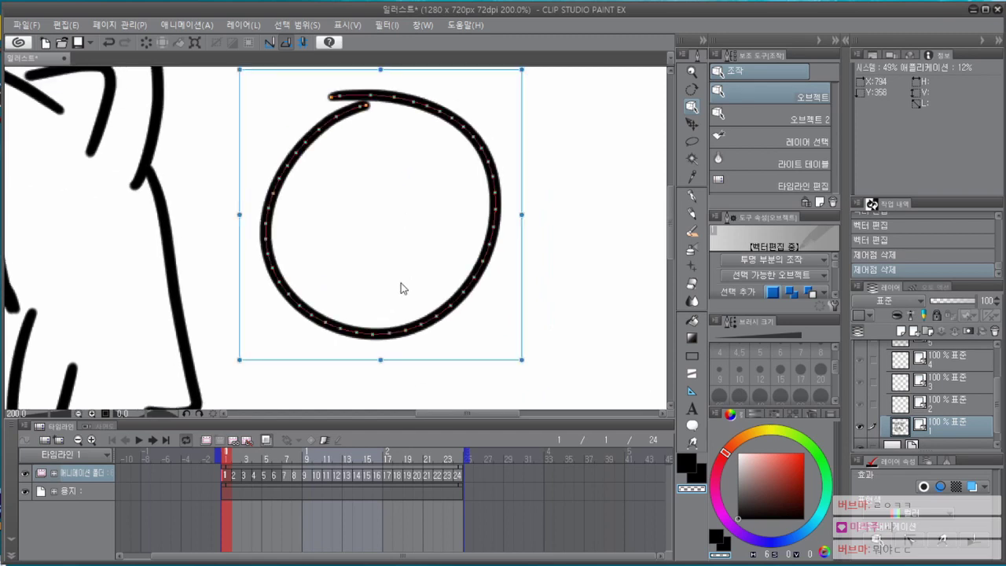
pyautogui.scroll(-1, 400, 288)
pyautogui.click(321, 169)
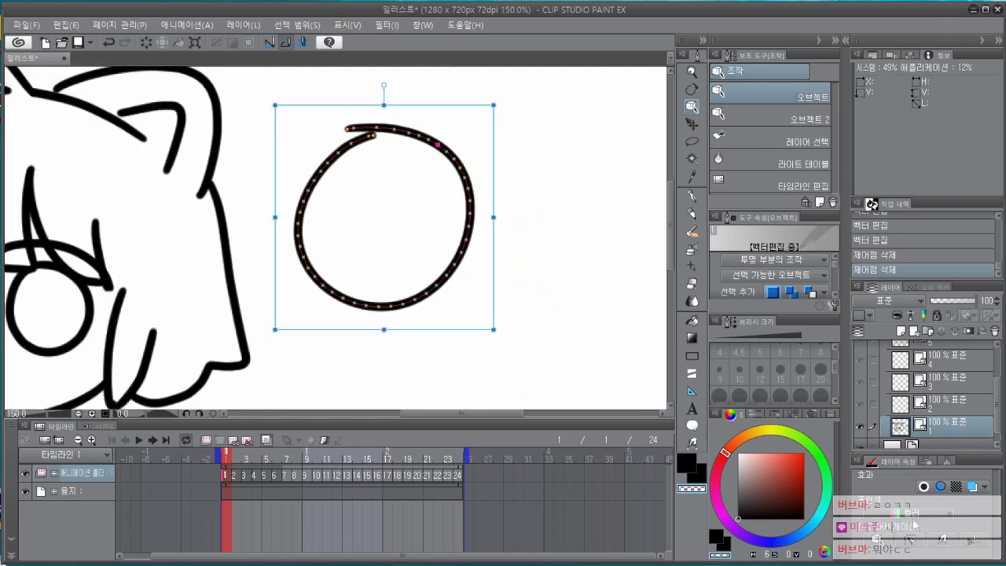
pyautogui.click(540, 190)
pyautogui.click(395, 307)
pyautogui.rightClick(380, 306)
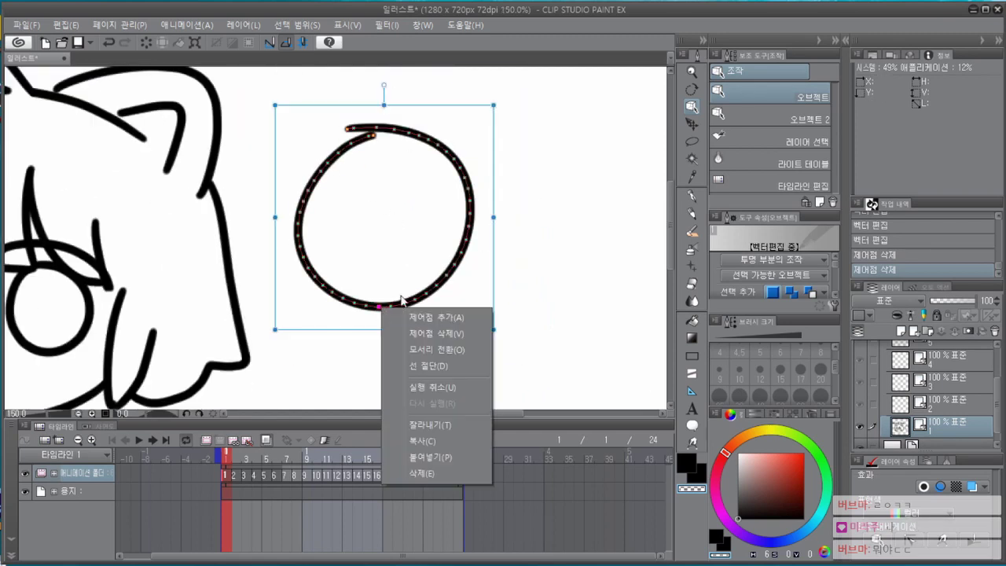
pyautogui.click(438, 367)
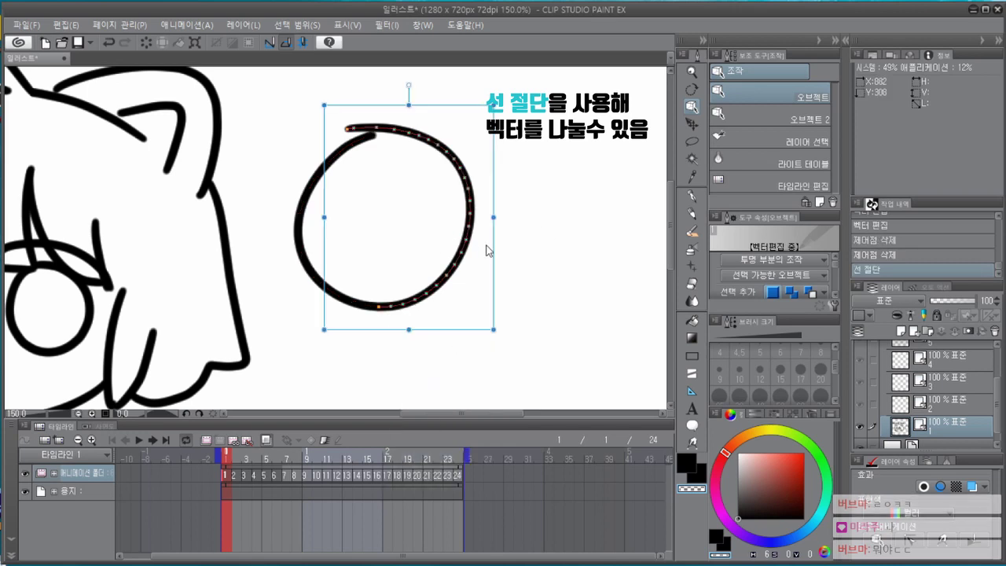
# Move the cut circle's right half away from the left half and undo the move.
pyautogui.moveTo(486, 250); pyautogui.dragTo(566, 249)
pyautogui.click(602, 265)
pyautogui.scroll(-1, 602, 265)
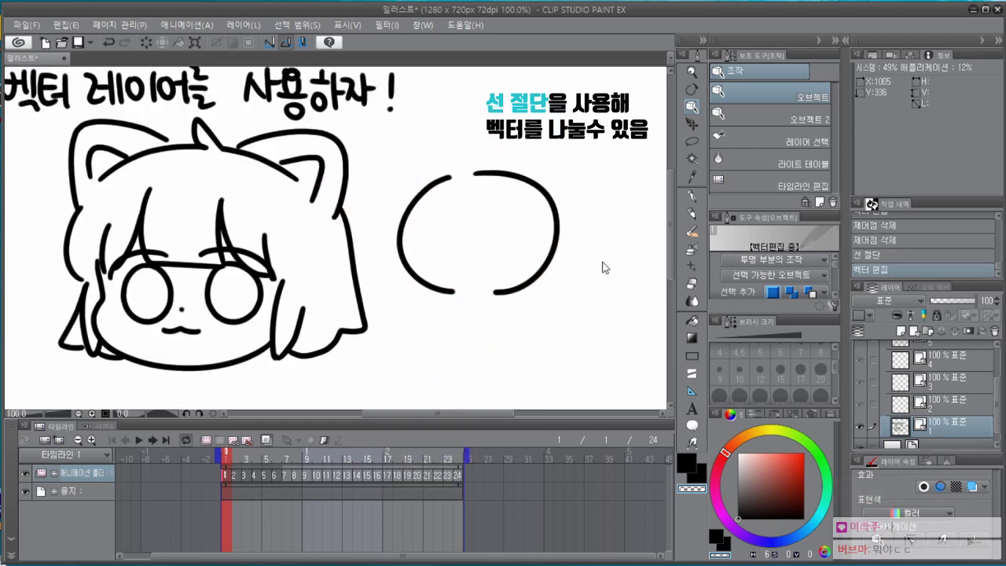
pyautogui.hotkey('ctrl', 'z')
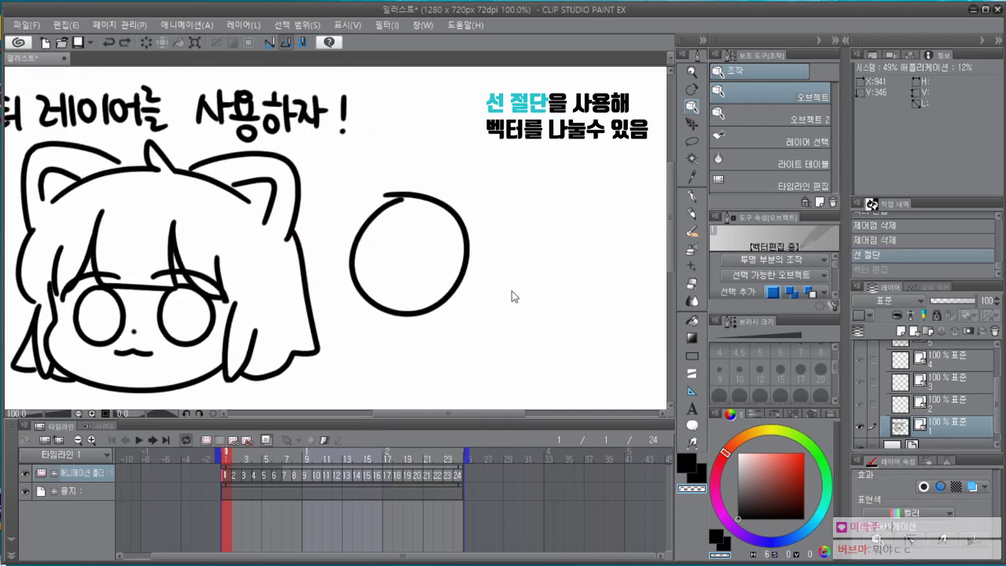
# Erase both halves of the circle with the vector eraser.
pyautogui.press('e')
pyautogui.click(458, 288)
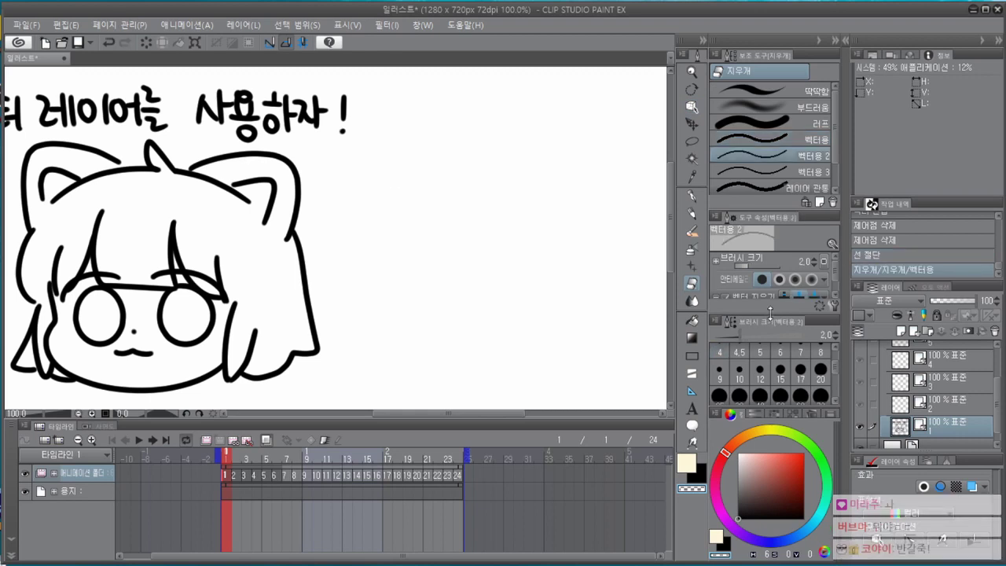
# Enlarge the eraser's property area to reveal the full 벡터 지우기 options, and open the detailed settings of 벡터용 2.
pyautogui.moveTo(769, 314); pyautogui.dragTo(771, 446)
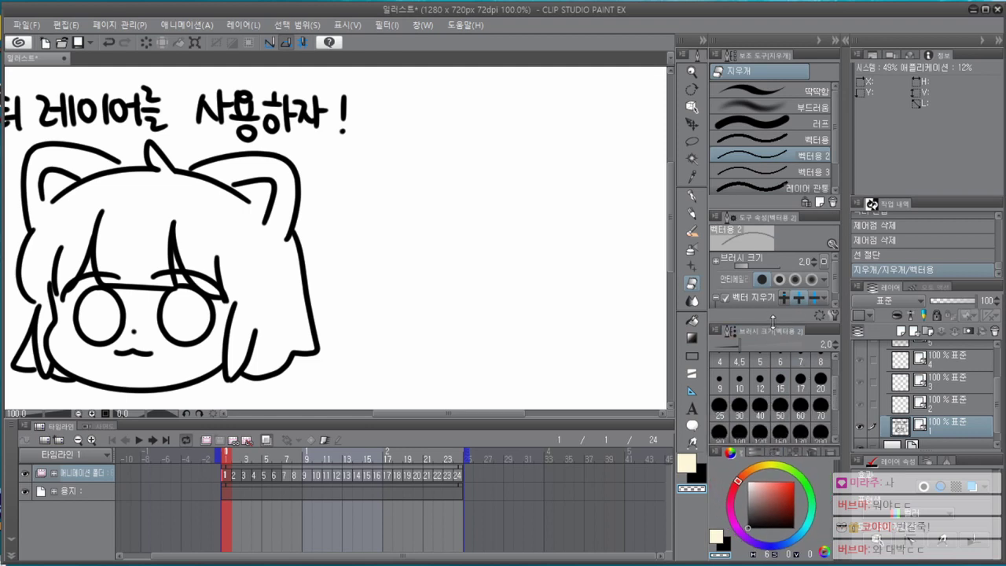
pyautogui.moveTo(770, 323); pyautogui.dragTo(769, 354)
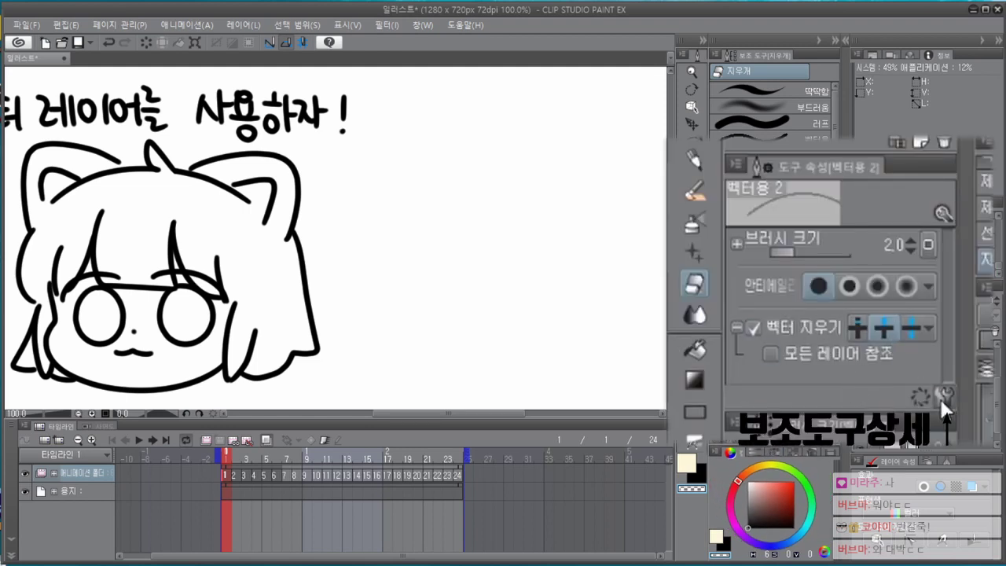
pyautogui.click(943, 396)
pyautogui.moveTo(124, 237); pyautogui.dragTo(383, 128)
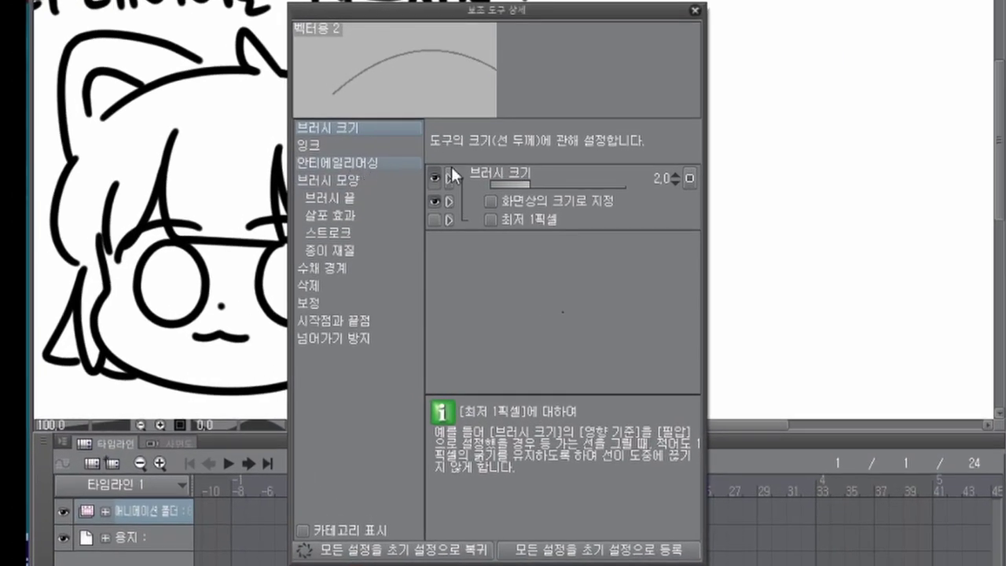
# Examine the ink, anti-aliasing, brush tip and 삭제 settings of 벡터용 2, including the 벡터 지우기 modes, and close the detailed settings.
pyautogui.click(352, 145)
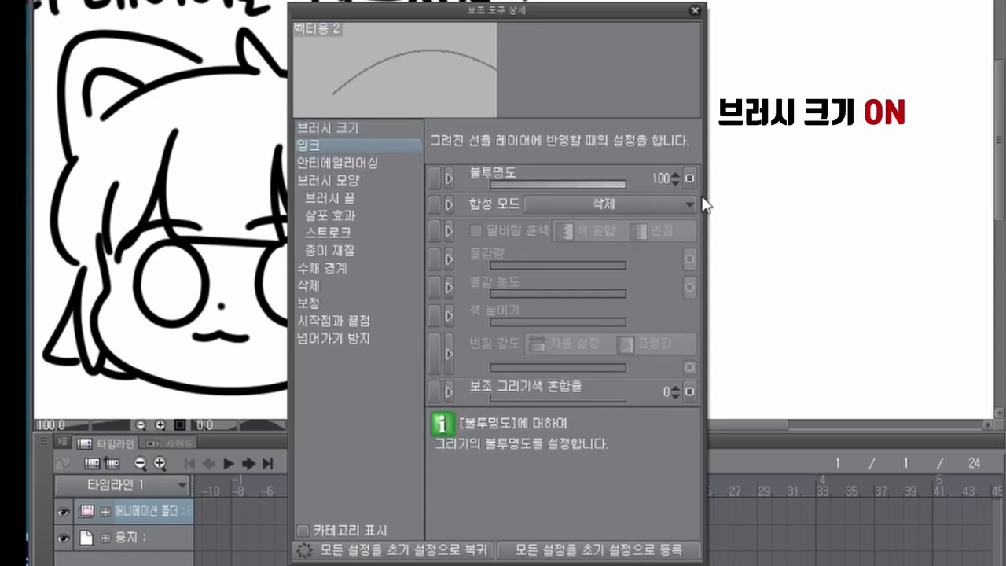
pyautogui.click(353, 163)
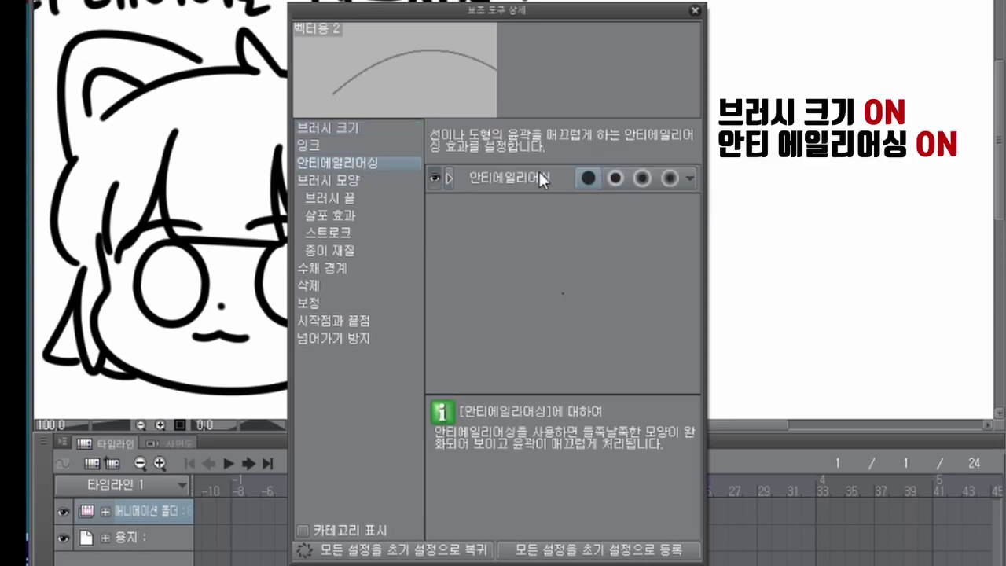
pyautogui.click(358, 179)
pyautogui.click(345, 212)
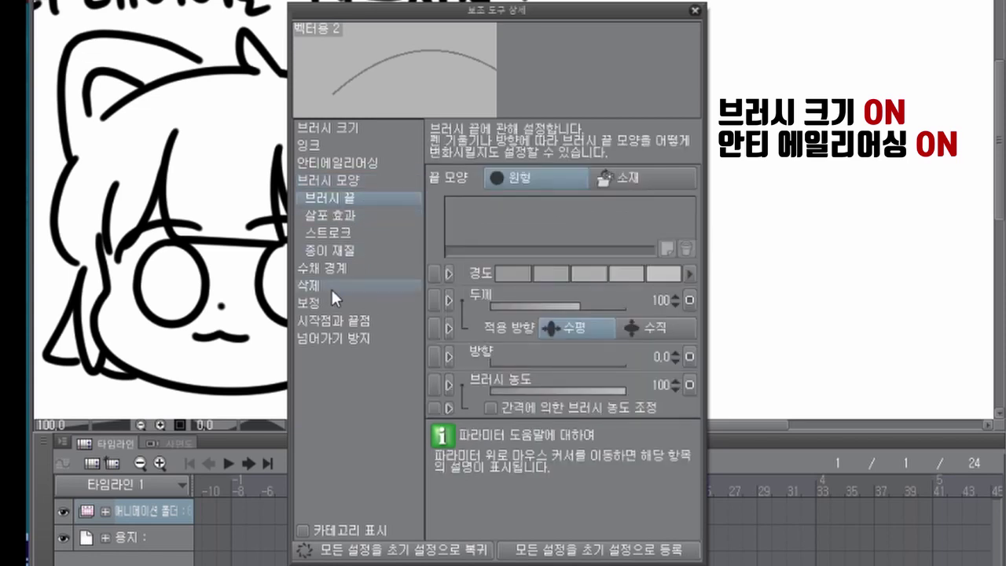
pyautogui.click(322, 268)
pyautogui.click(322, 285)
pyautogui.click(476, 178)
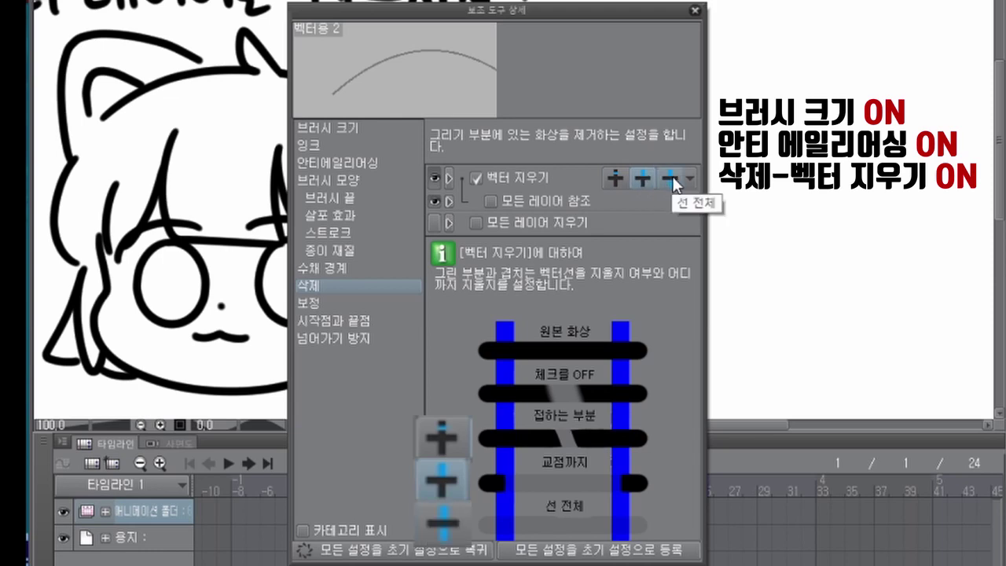
pyautogui.click(695, 10)
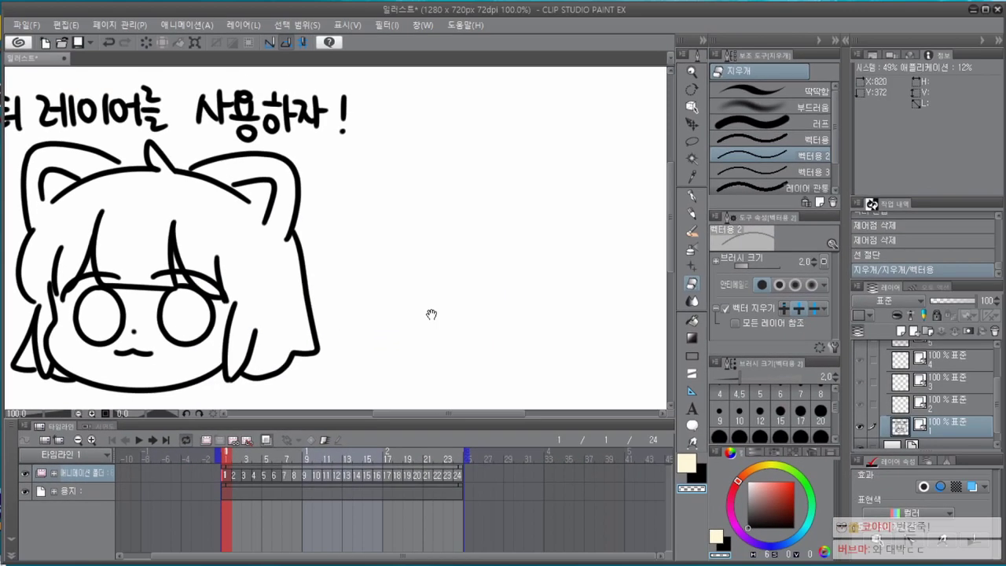
# Select the head outline stroke between the hair tuft and the right ear to inspect its extent.
pyautogui.moveTo(432, 314); pyautogui.dragTo(437, 305)
pyautogui.press('p')
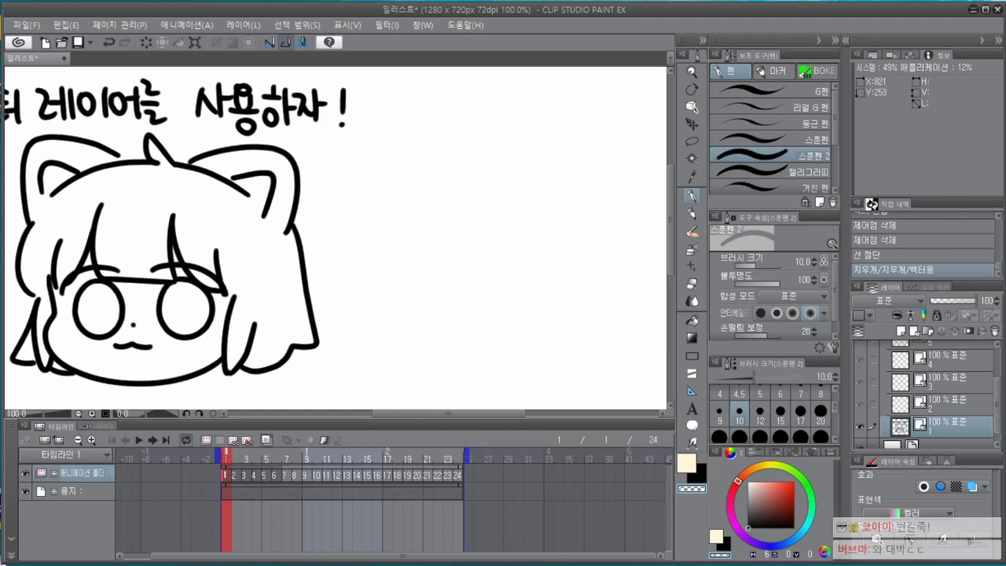
pyautogui.moveTo(298, 275); pyautogui.dragTo(361, 271)
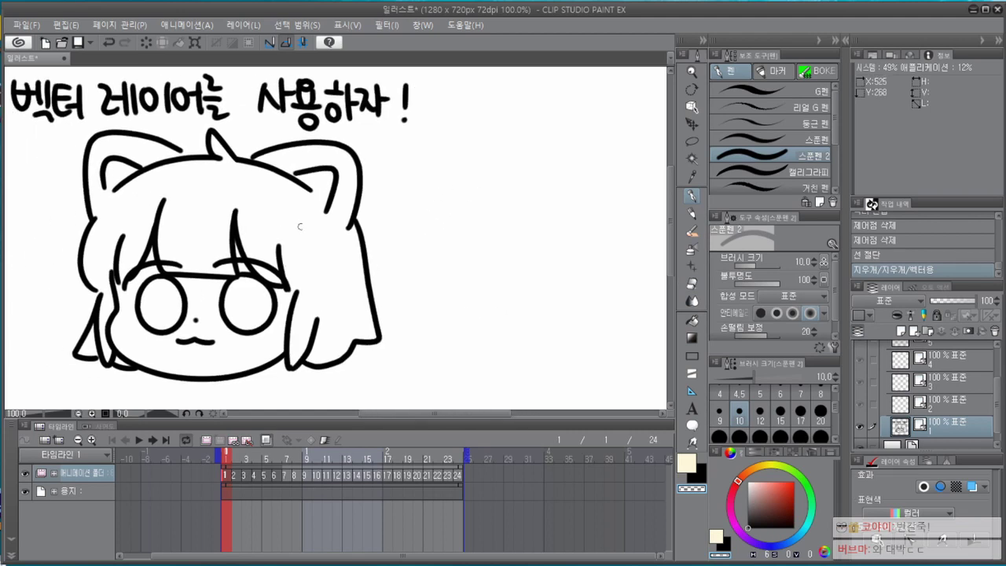
pyautogui.press('o')
pyautogui.click(250, 163)
pyautogui.scroll(2, 250, 163)
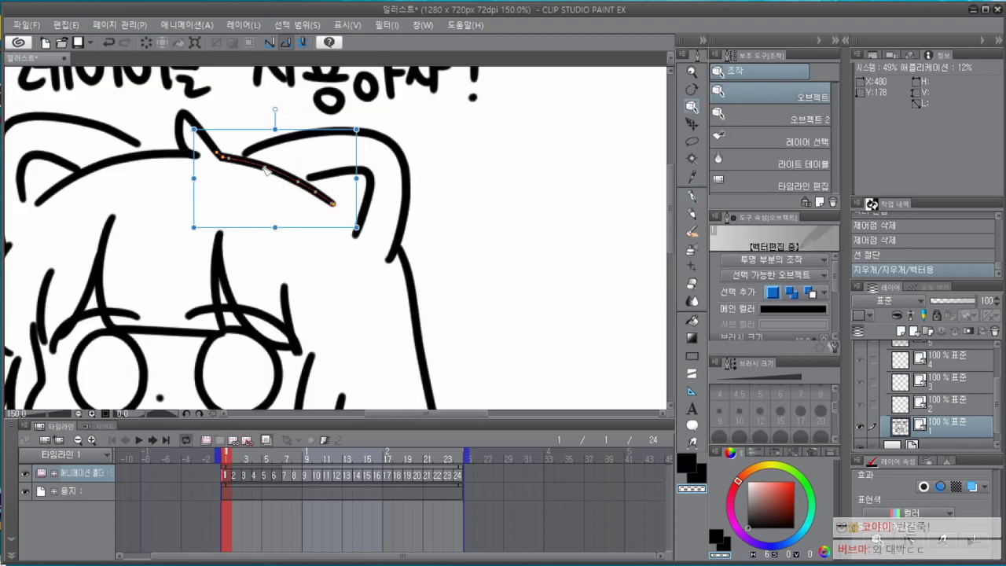
# Cut a small gap in the head outline below the right ear with 벡터용 3, and erase the remaining line in 선 전체 mode.
pyautogui.moveTo(258, 195); pyautogui.dragTo(280, 223)
pyautogui.press('e')
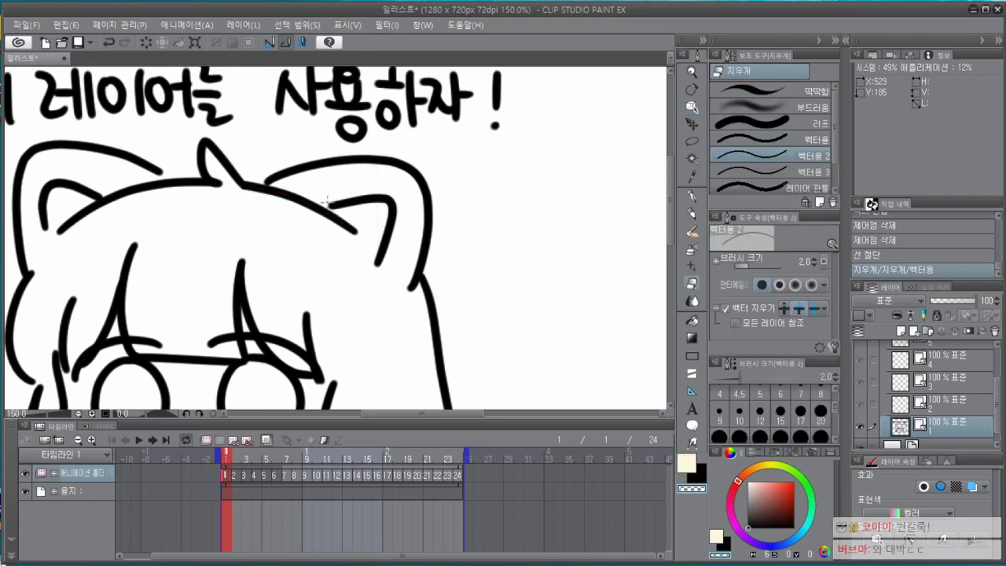
pyautogui.moveTo(370, 264); pyautogui.dragTo(410, 256)
pyautogui.click(813, 171)
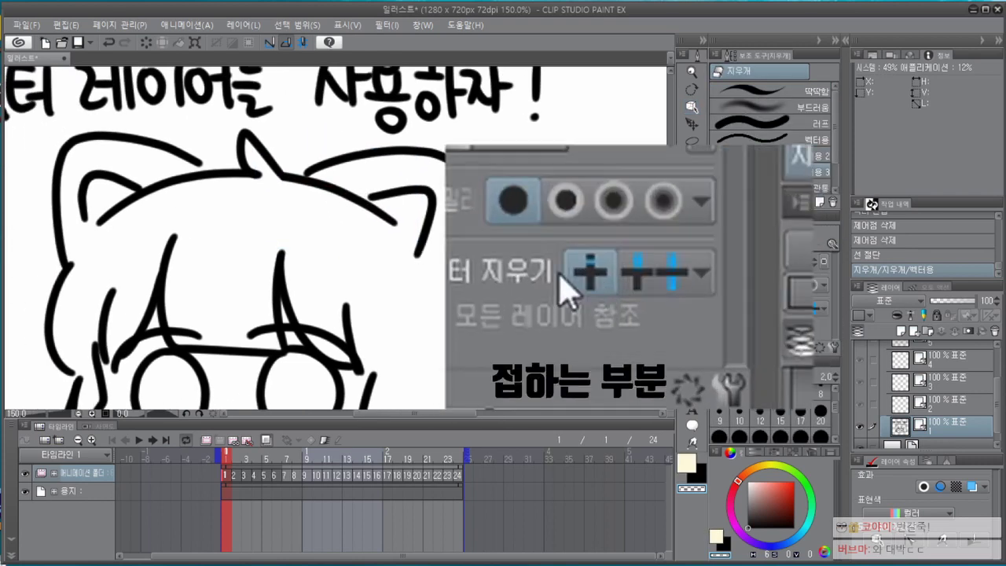
pyautogui.click(307, 179)
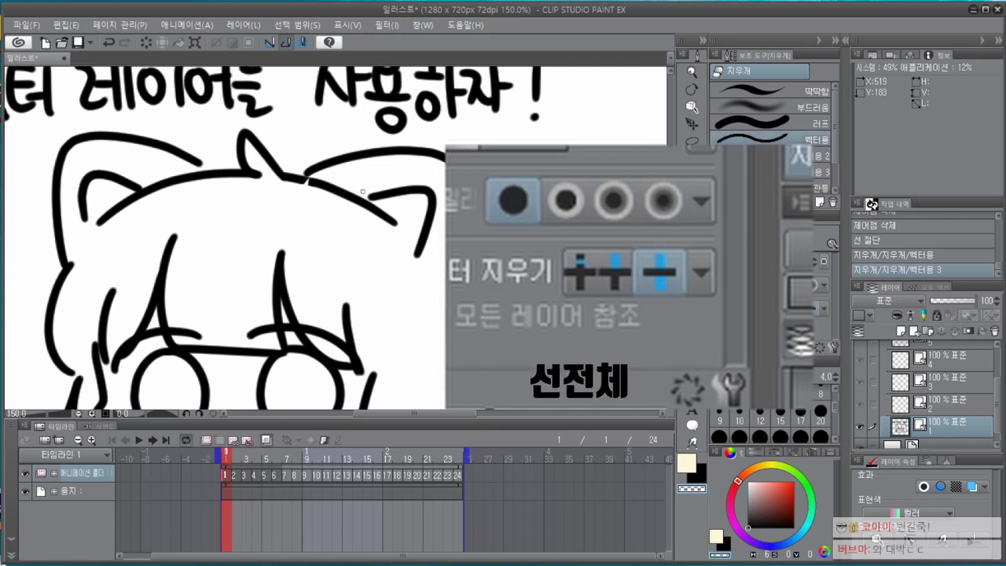
pyautogui.click(331, 211)
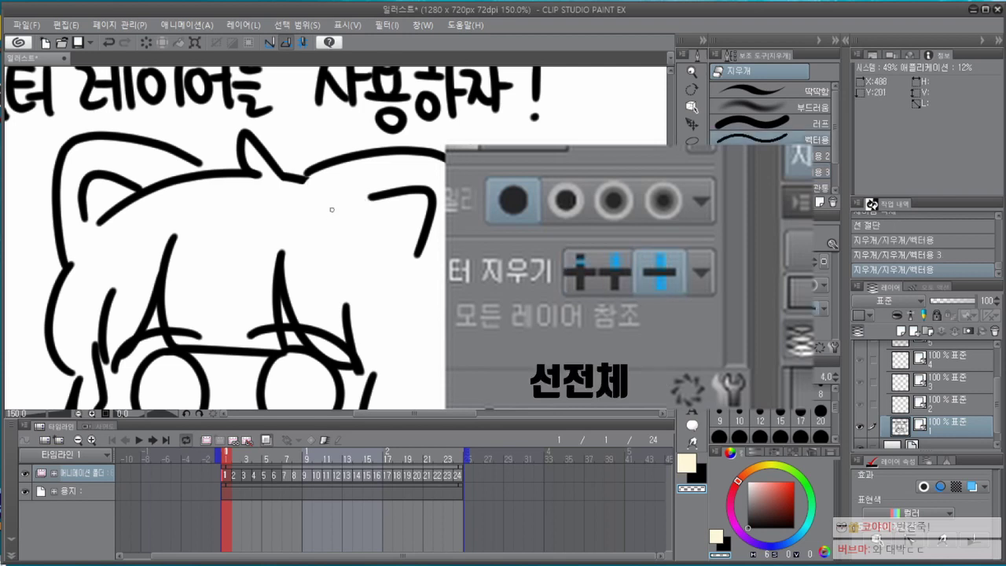
# Select the short leftover head line beside the hair tuft and pull its outer control point inward.
pyautogui.press('o')
pyautogui.click(295, 179)
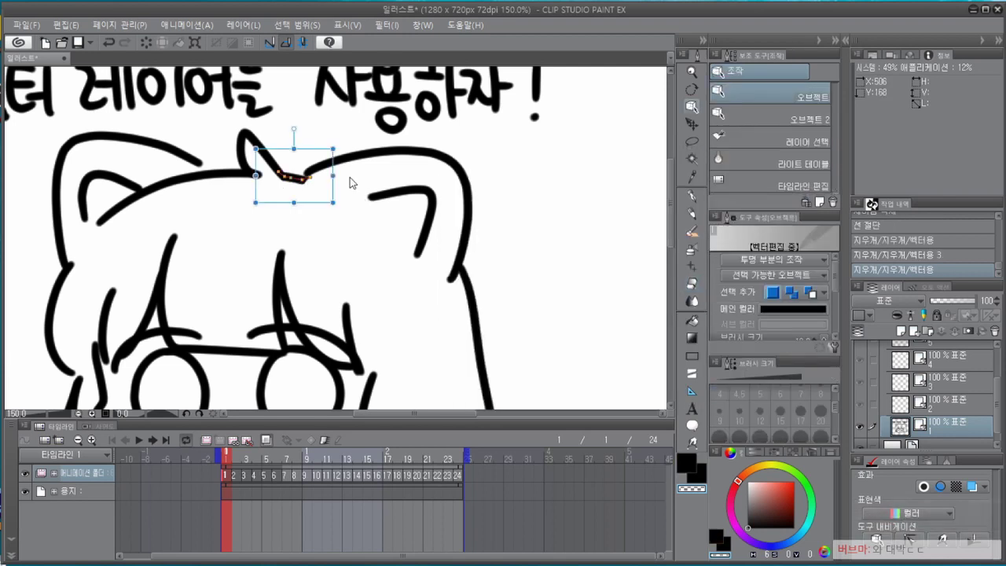
pyautogui.scroll(3, 304, 161)
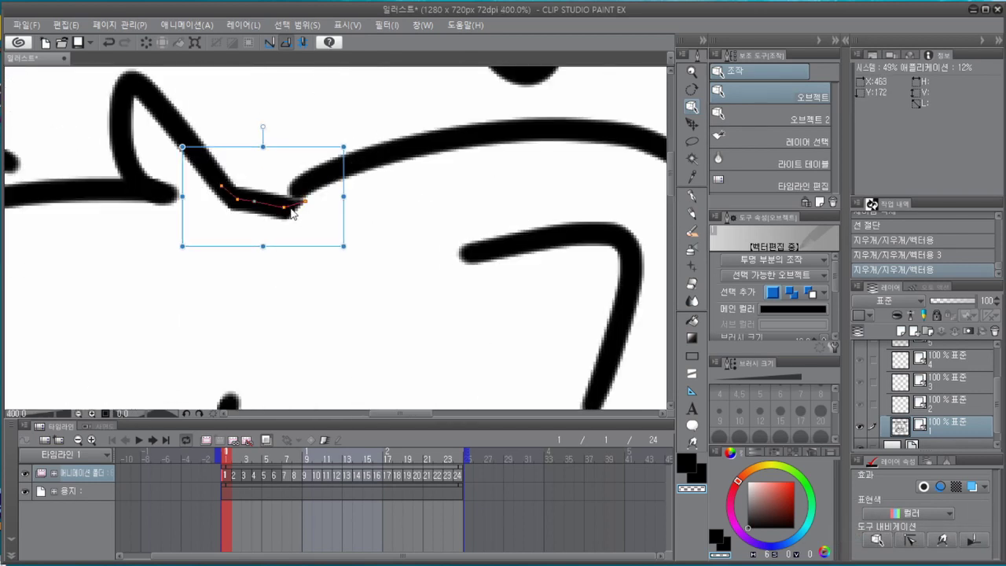
pyautogui.moveTo(302, 203); pyautogui.dragTo(288, 207)
pyautogui.scroll(-2, 397, 206)
pyautogui.scroll(-2, 403, 210)
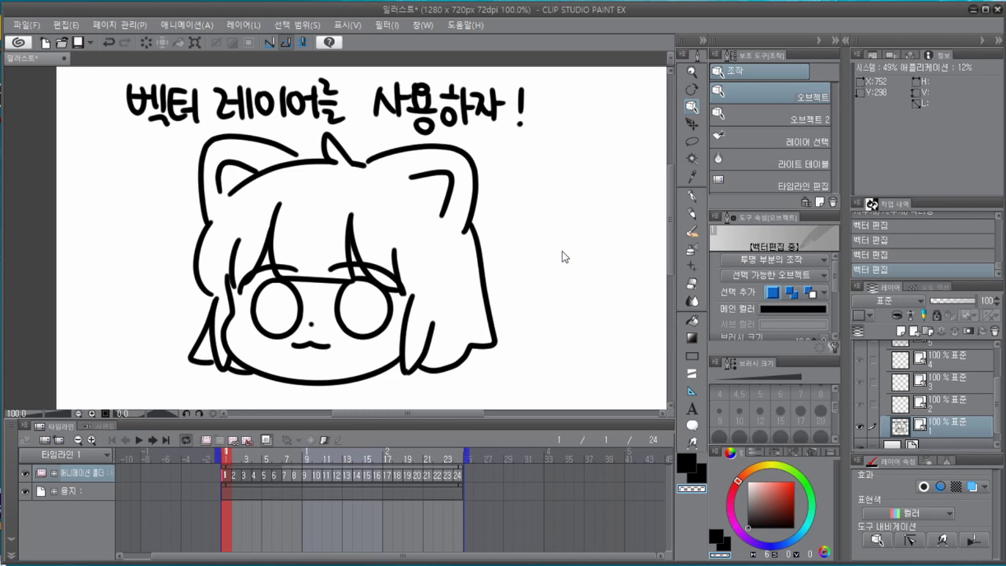
# Draw a circle with a small gap at its top to the right of the character using 스푼펜 2.
pyautogui.moveTo(444, 308); pyautogui.dragTo(293, 297)
pyautogui.press('p')
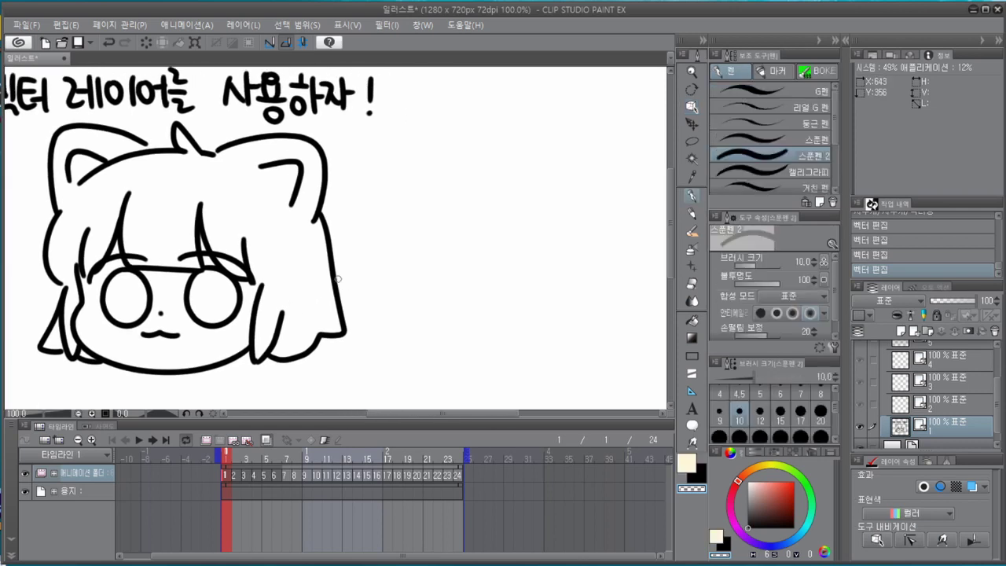
pyautogui.moveTo(231, 295); pyautogui.dragTo(305, 265)
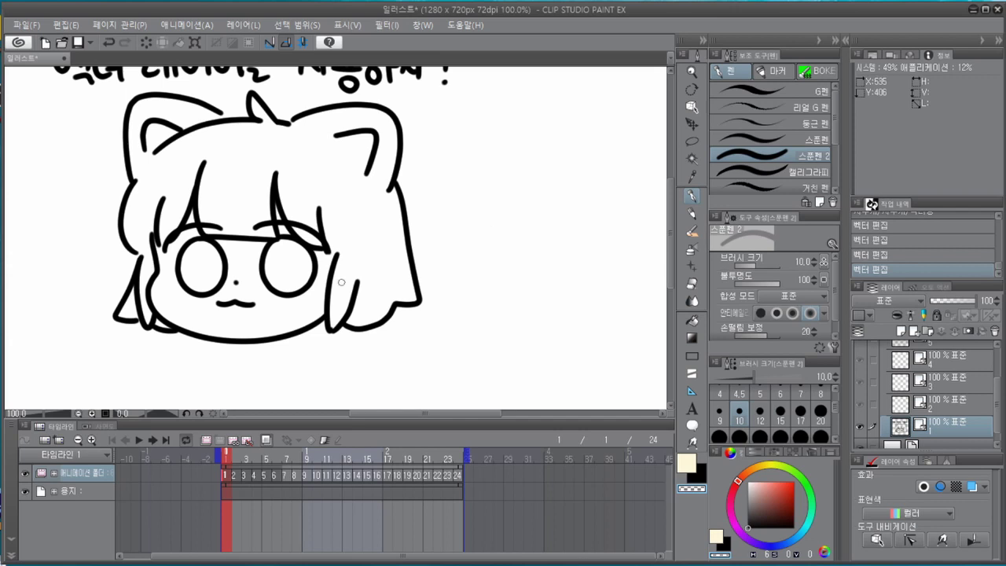
pyautogui.moveTo(445, 320); pyautogui.dragTo(425, 347)
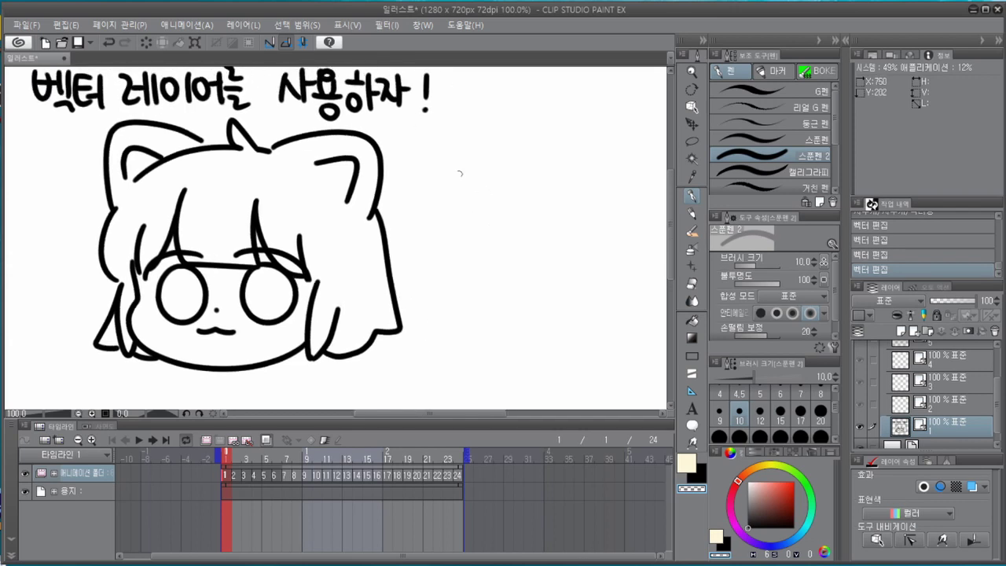
pyautogui.press('b')
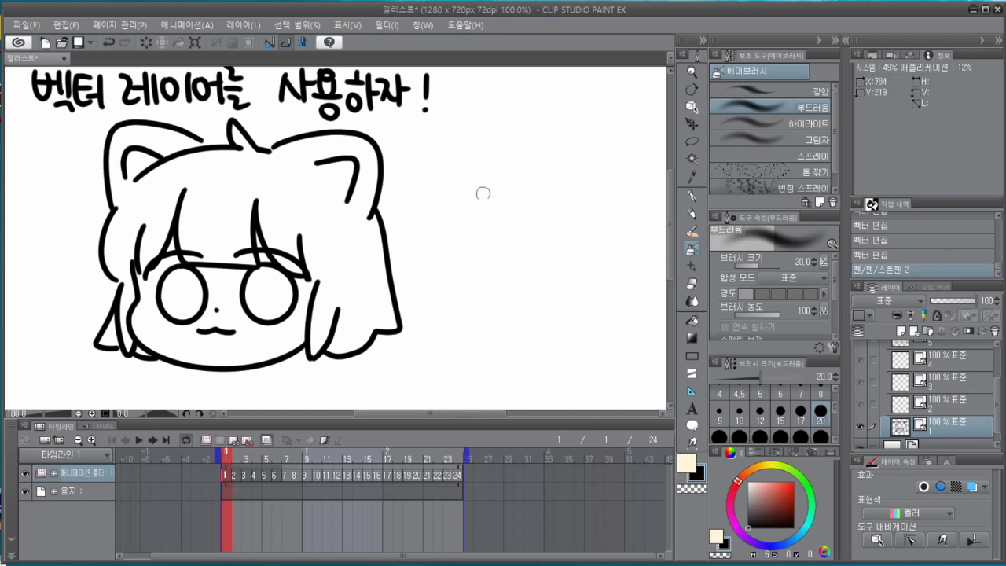
pyautogui.press('p')
pyautogui.moveTo(471, 168)
pyautogui.mouseDown()
pyautogui.moveTo(434, 219)
pyautogui.moveTo(528, 256)
pyautogui.moveTo(471, 169)
pyautogui.mouseUp()
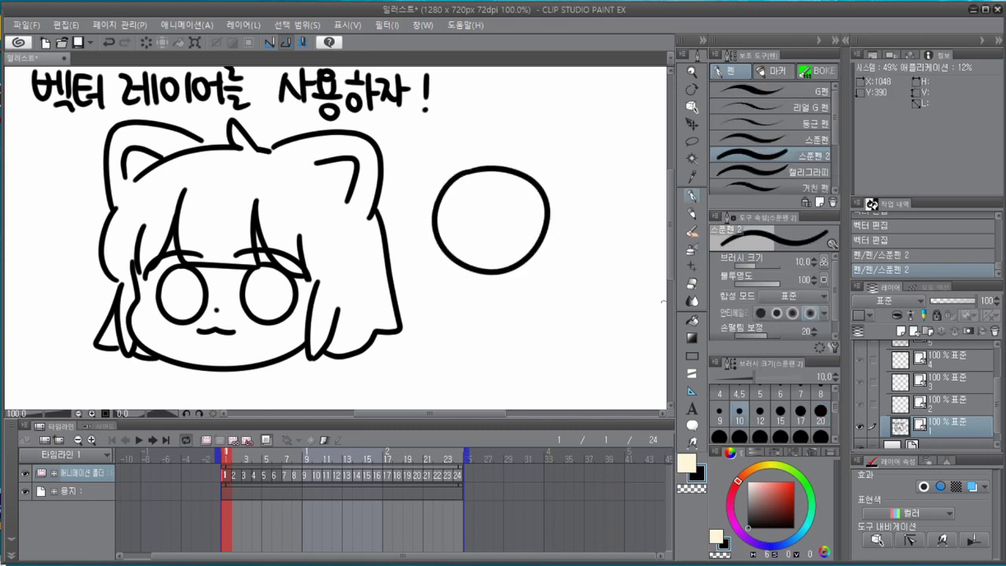
pyautogui.hotkey('ctrl', 'z')
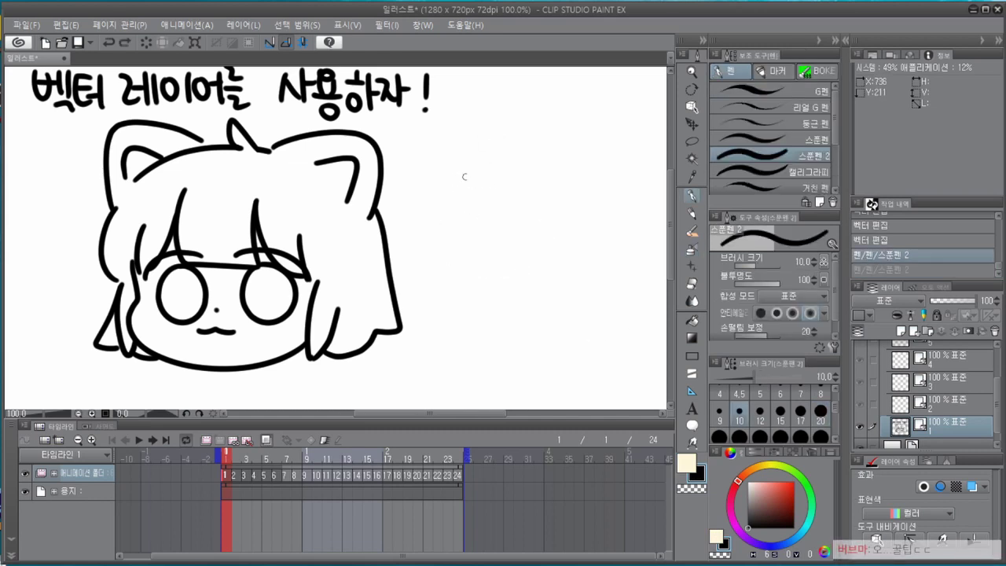
pyautogui.moveTo(471, 164)
pyautogui.mouseDown()
pyautogui.moveTo(483, 275)
pyautogui.moveTo(488, 163)
pyautogui.mouseUp()
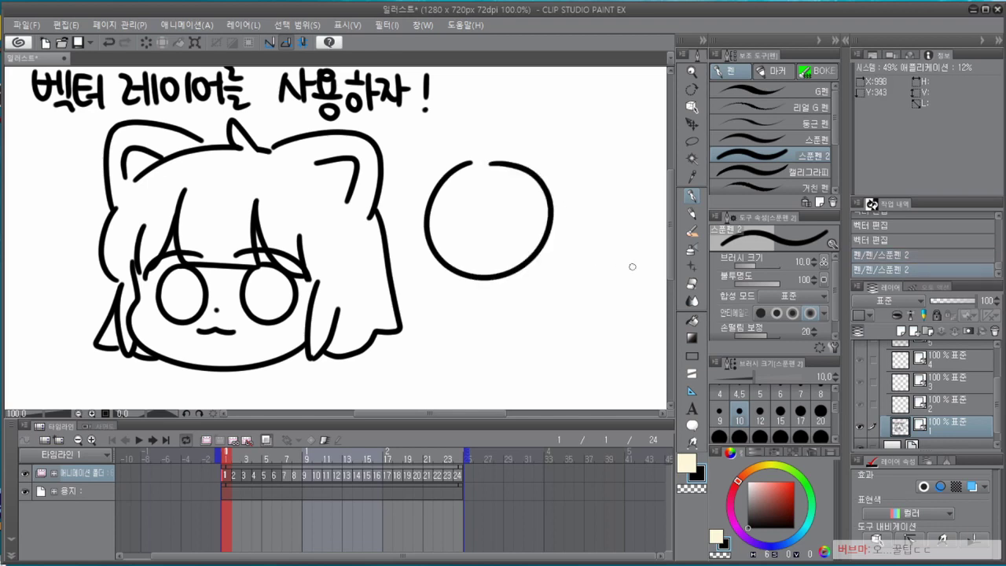
# Switch to the 오브젝트 tool and enlarge its property area until the brush size and opacity settings show.
pyautogui.press('o')
pyautogui.moveTo(435, 148)
pyautogui.mouseDown()
pyautogui.moveTo(440, 179)
pyautogui.moveTo(427, 157)
pyautogui.mouseUp()
pyautogui.moveTo(600, 189); pyautogui.dragTo(538, 207)
pyautogui.click(803, 96)
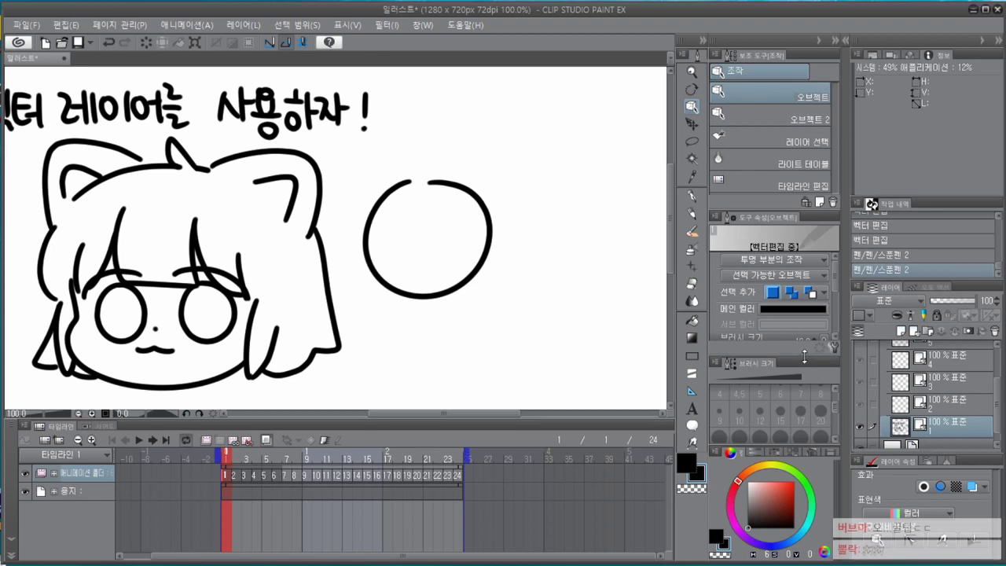
pyautogui.moveTo(803, 358); pyautogui.dragTo(805, 388)
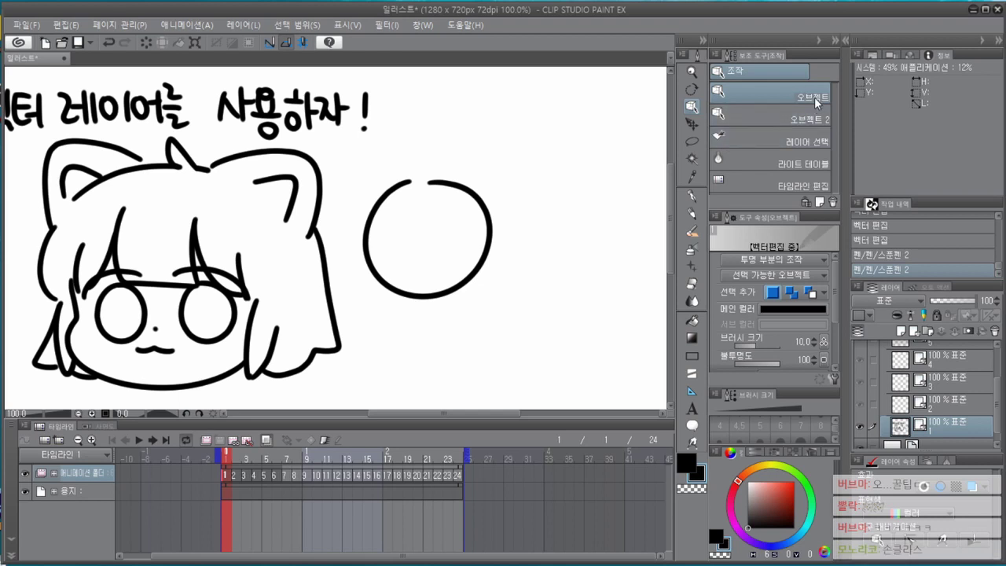
# Write "1 =" and "2 =" on two lines above and to the right of the circle with 스푼펜 2.
pyautogui.press('p')
pyautogui.moveTo(662, 93)
pyautogui.mouseDown()
pyautogui.moveTo(609, 103)
pyautogui.moveTo(627, 118)
pyautogui.moveTo(624, 130)
pyautogui.mouseUp()
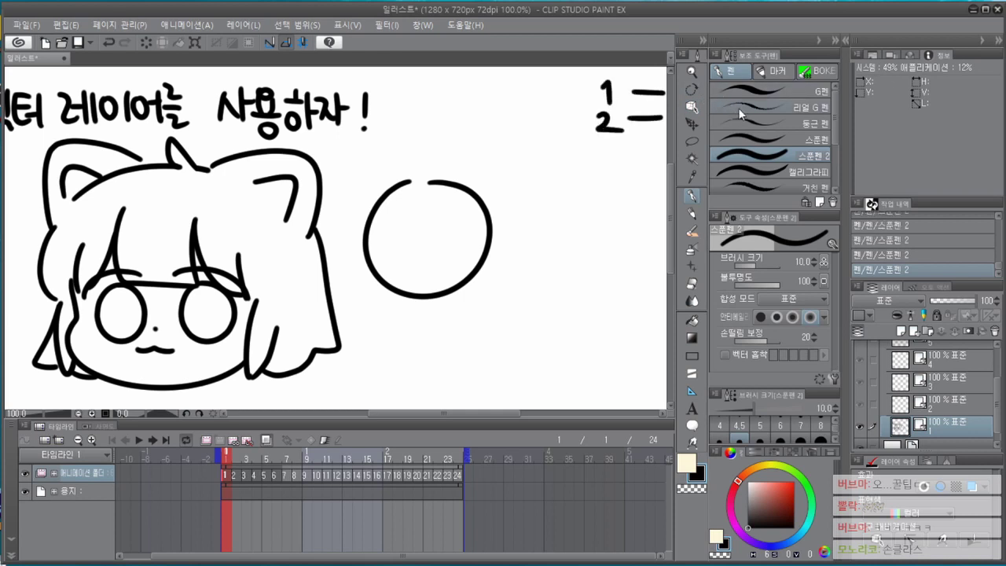
# Select the circle with the 오브젝트 tool, scale it up slightly from its lower-right corner, and deselect it.
pyautogui.press('o')
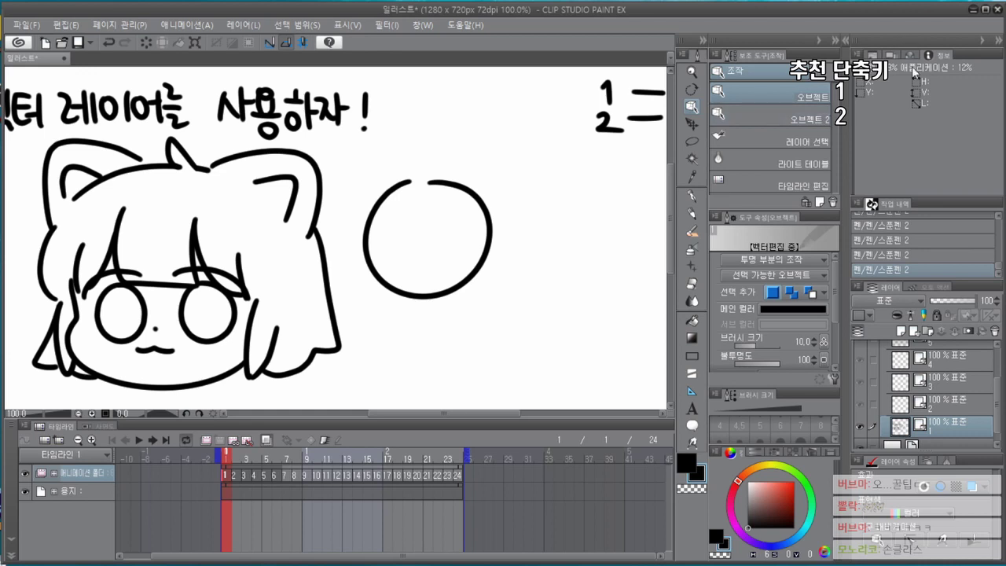
pyautogui.click(491, 229)
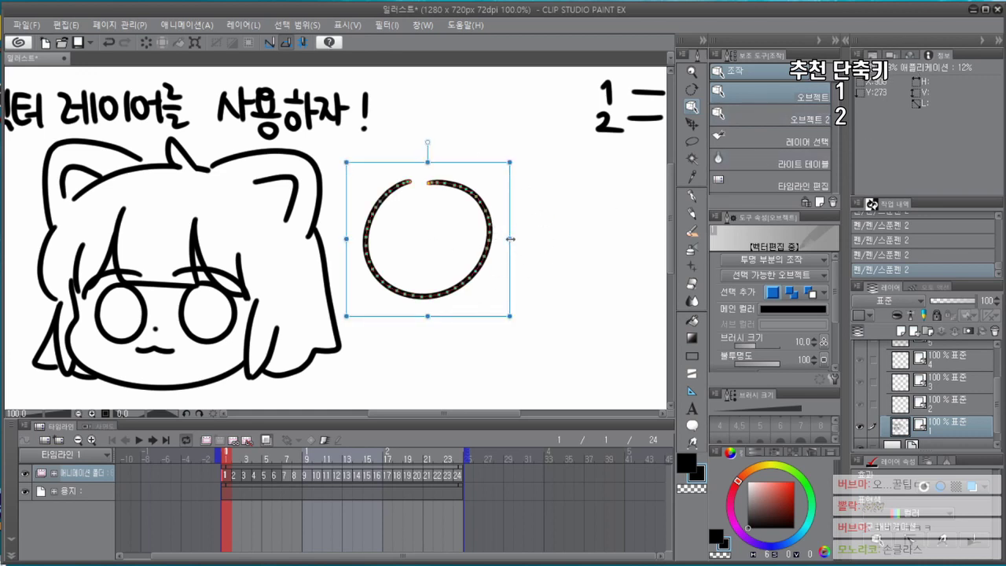
pyautogui.moveTo(512, 239)
pyautogui.mouseDown()
pyautogui.moveTo(615, 238)
pyautogui.moveTo(499, 238)
pyautogui.mouseUp()
pyautogui.moveTo(497, 317); pyautogui.dragTo(535, 351)
pyautogui.click(599, 339)
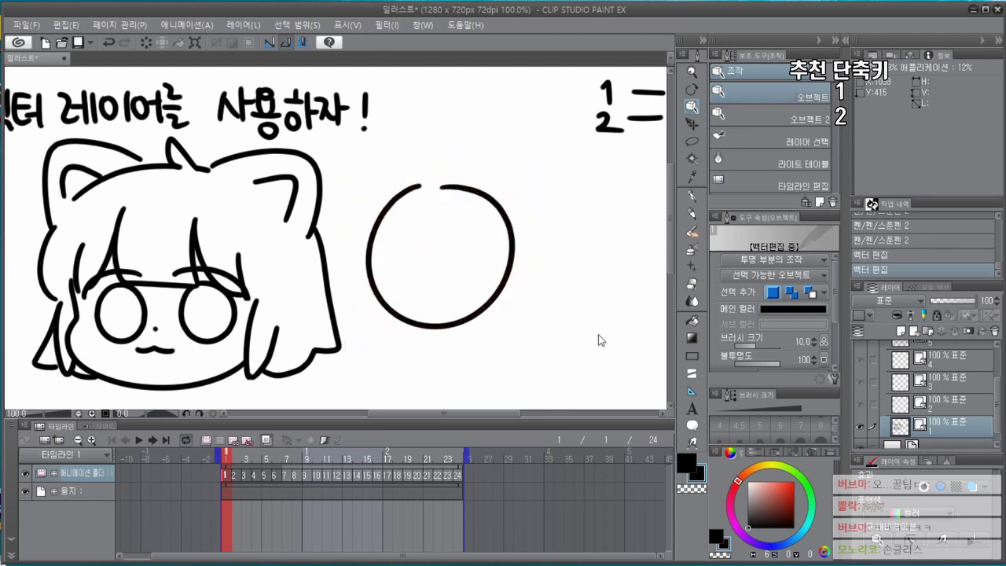
pyautogui.moveTo(551, 207); pyautogui.dragTo(500, 248)
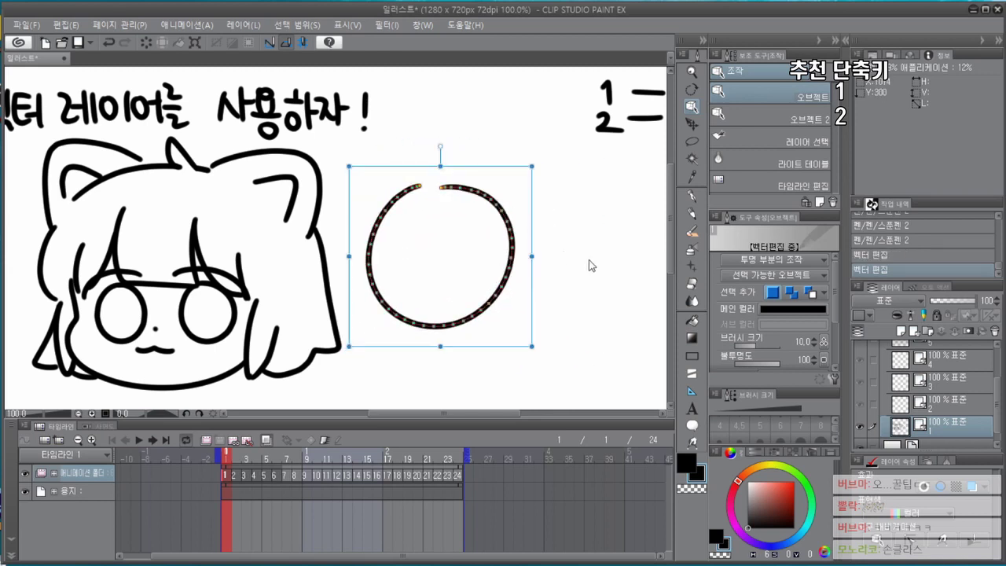
pyautogui.click(587, 263)
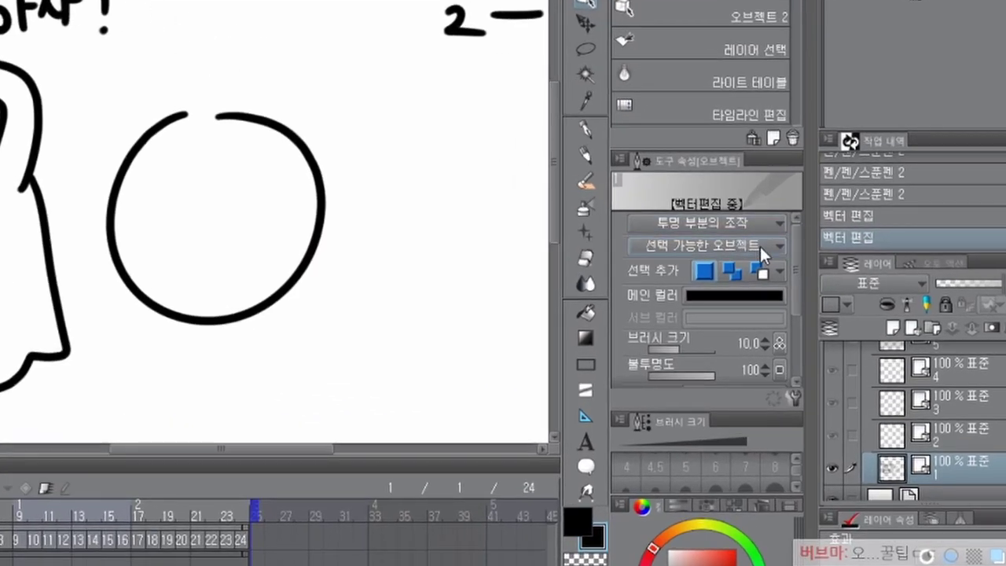
# Examine the 오브젝트 tool's selectable objects, 투명 부분의 조작 and 변형 방법 options without changing them.
pyautogui.click(774, 255)
pyautogui.click(729, 243)
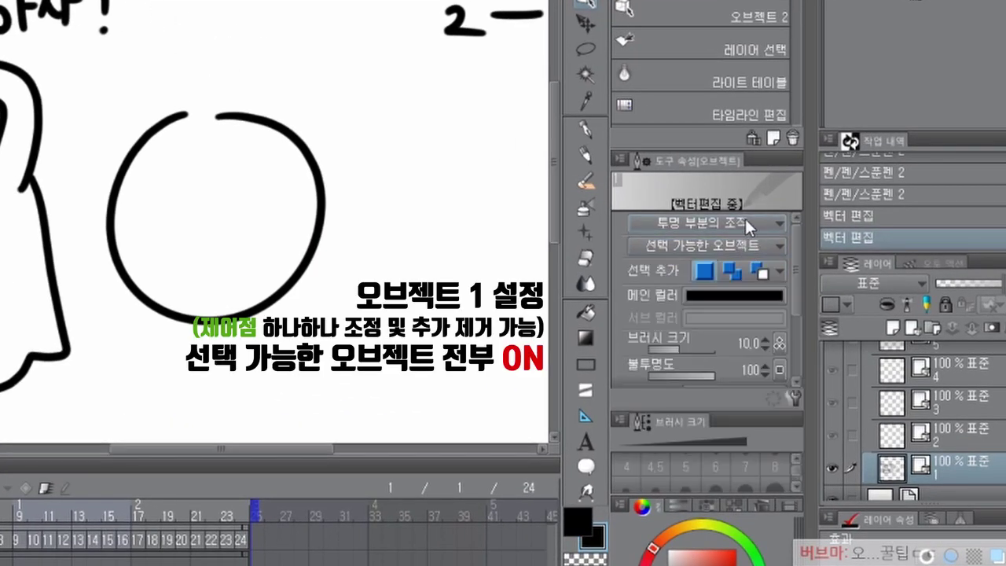
pyautogui.click(745, 220)
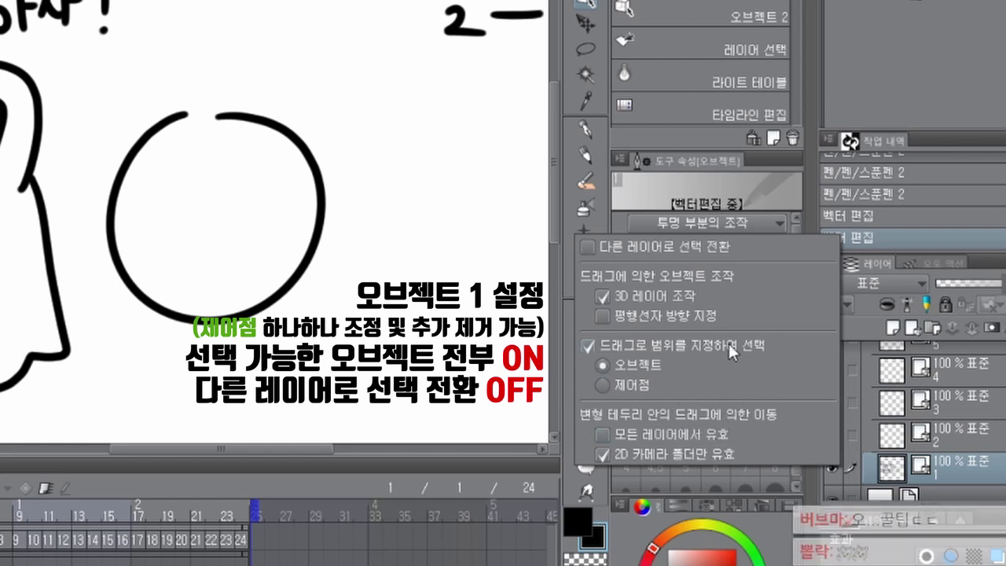
pyautogui.click(743, 222)
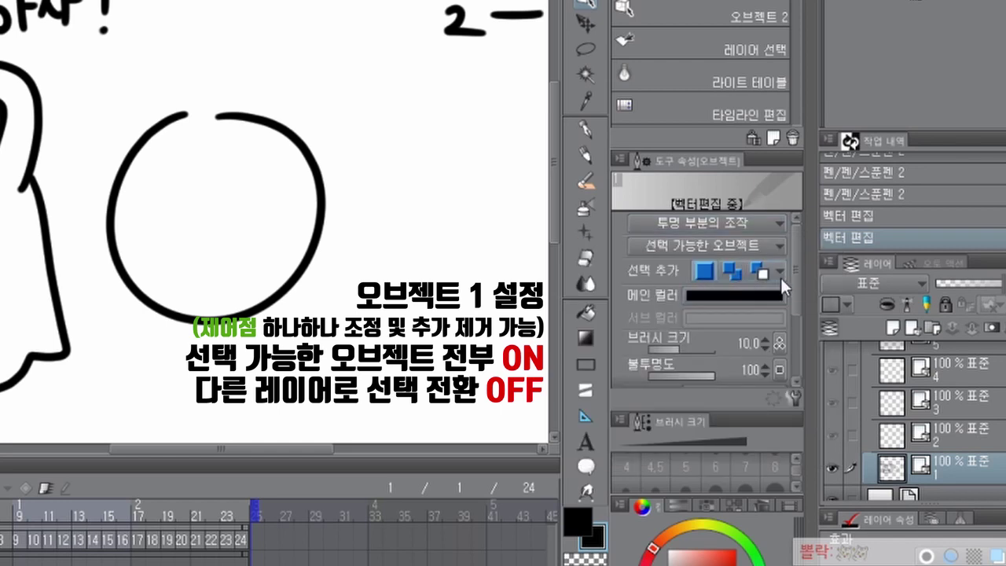
pyautogui.moveTo(791, 293); pyautogui.dragTo(789, 379)
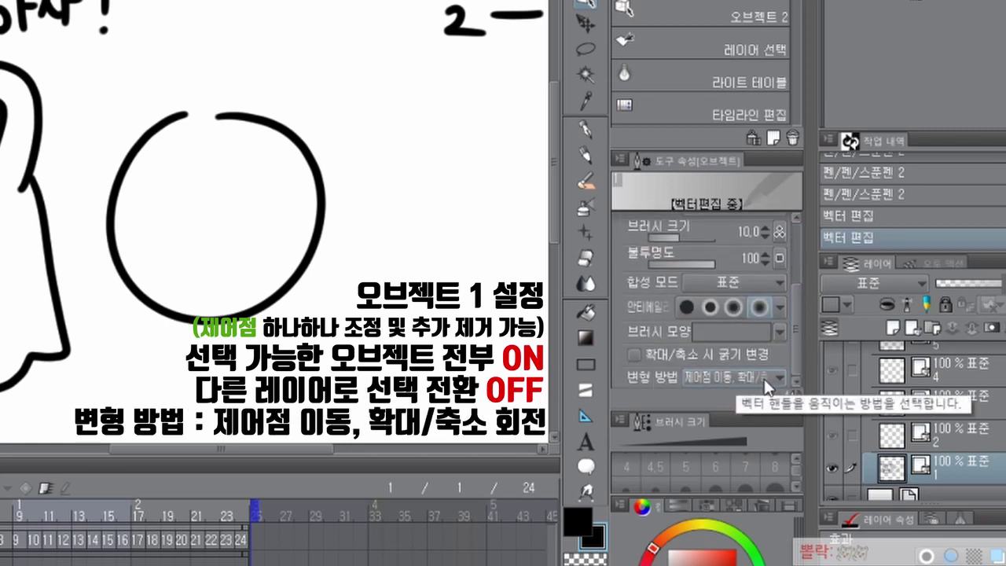
pyautogui.click(766, 379)
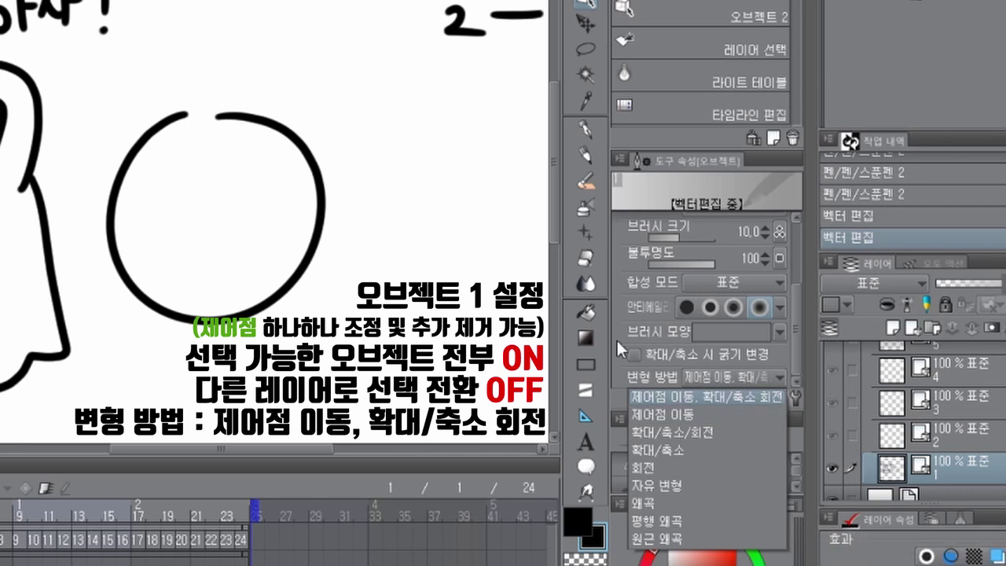
pyautogui.click(393, 345)
# Return to the 오브젝트 tool, select the circle to show its control points, and deselect it.
pyautogui.click(323, 200)
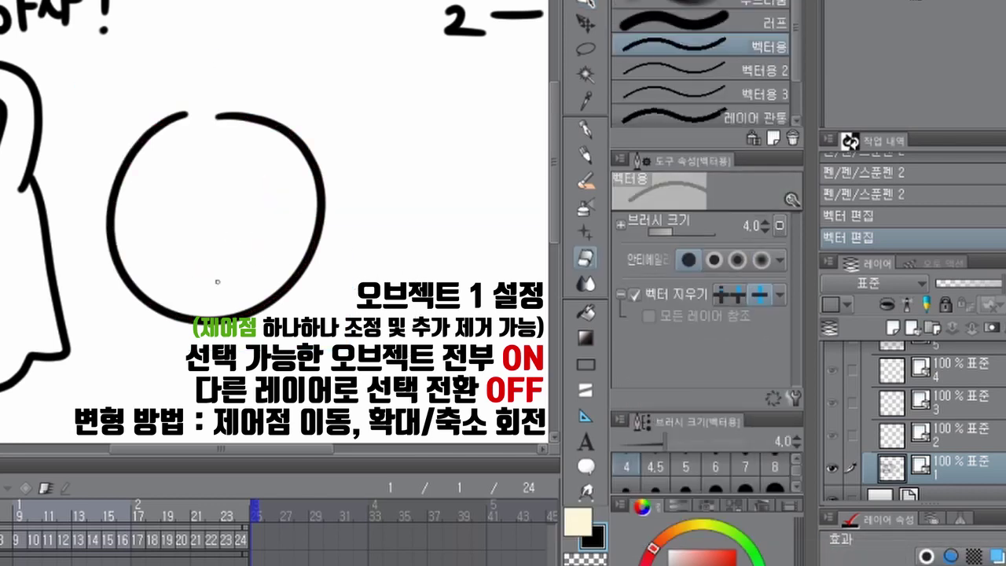
pyautogui.press('o')
pyautogui.moveTo(429, 191); pyautogui.dragTo(230, 275)
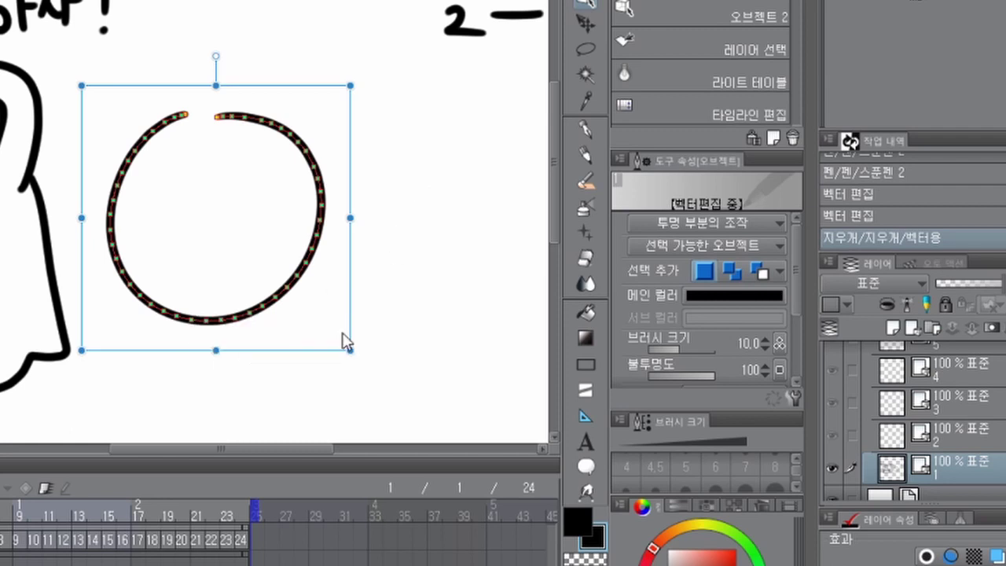
pyautogui.click(411, 288)
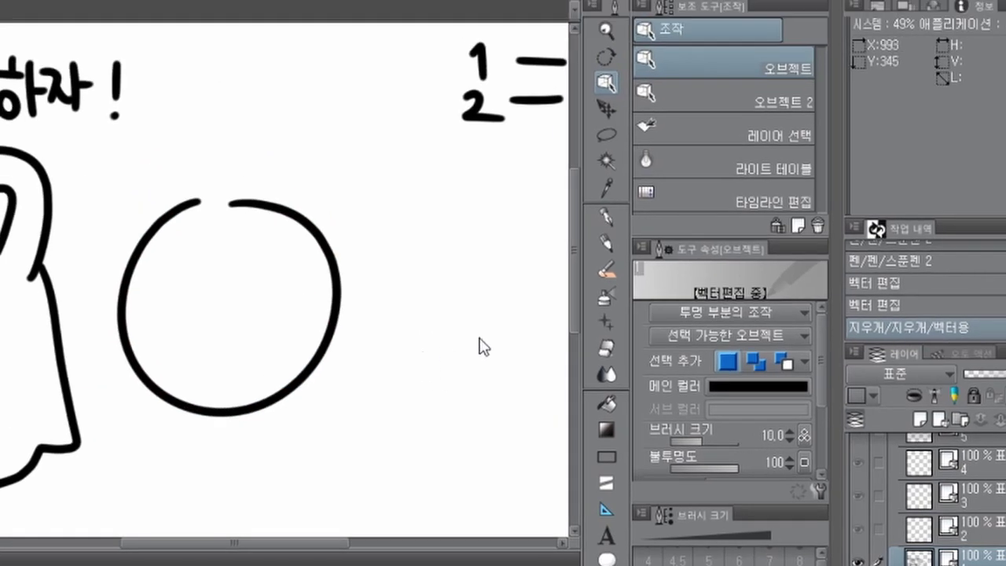
# Switch to the 오브젝트 2 sub tool and bring up its 변형 방법 setting.
pyautogui.click(809, 100)
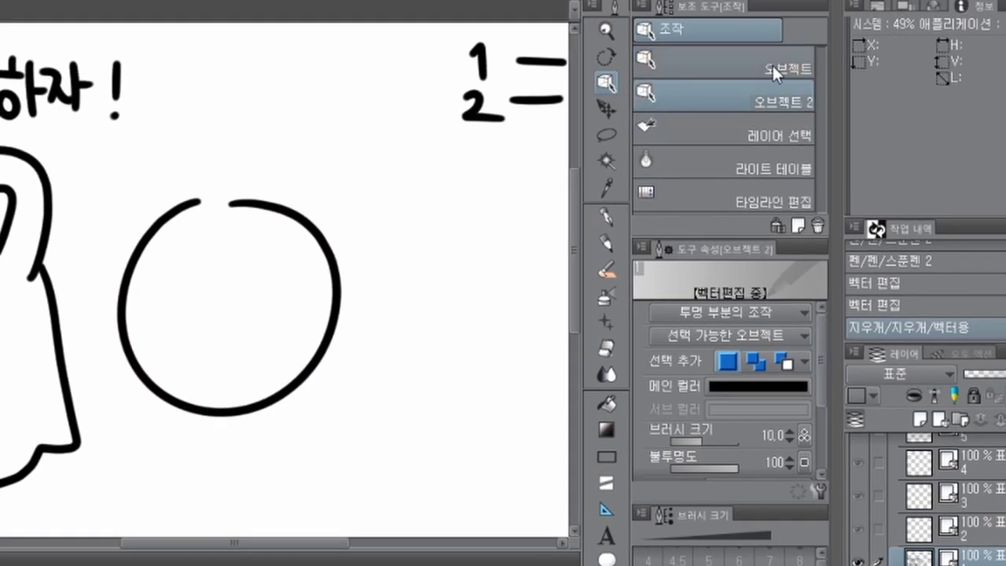
pyautogui.moveTo(825, 372); pyautogui.dragTo(818, 470)
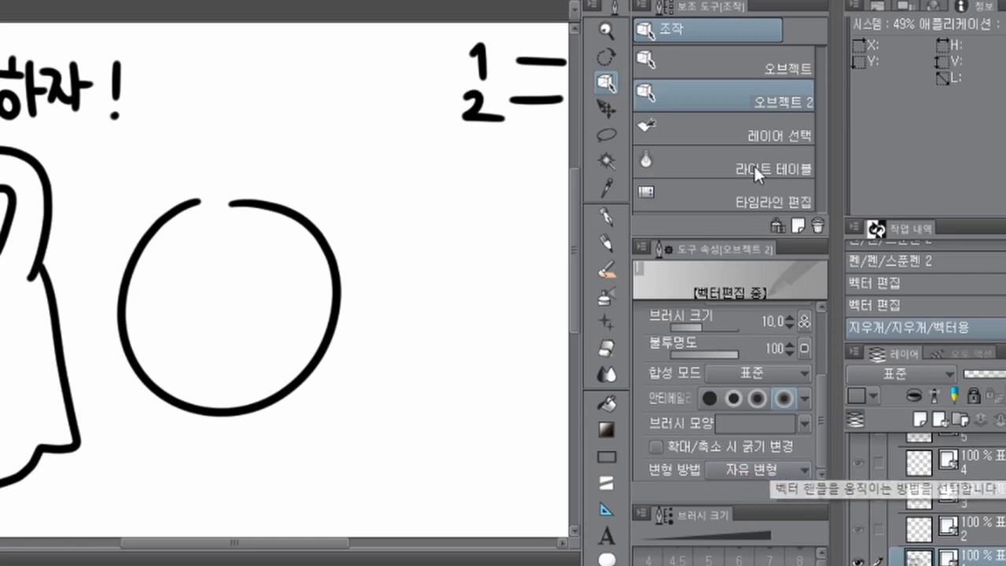
# Start duplicating the 오브젝트 sub tool and cancel the copy.
pyautogui.moveTo(781, 61); pyautogui.dragTo(797, 223)
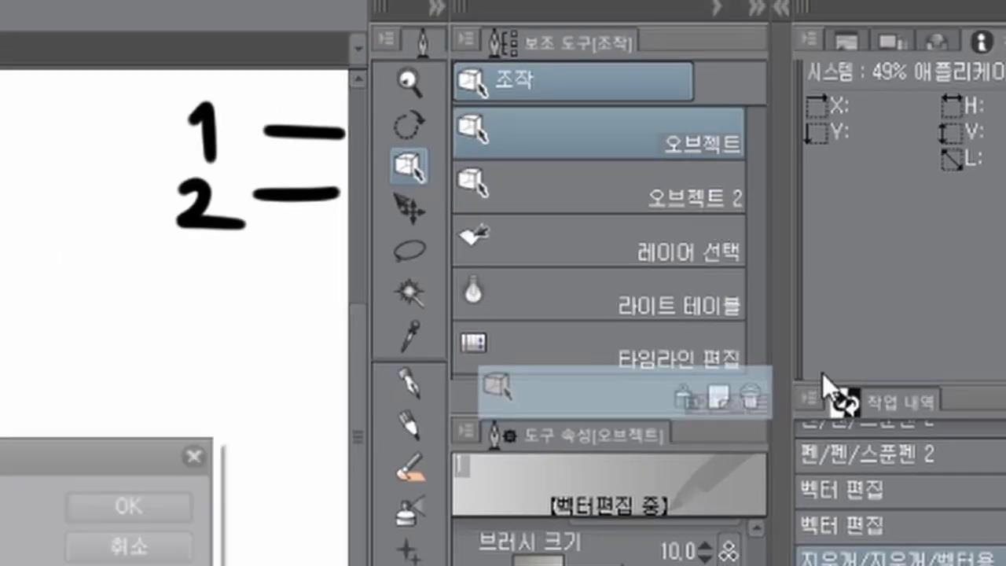
pyautogui.click(131, 546)
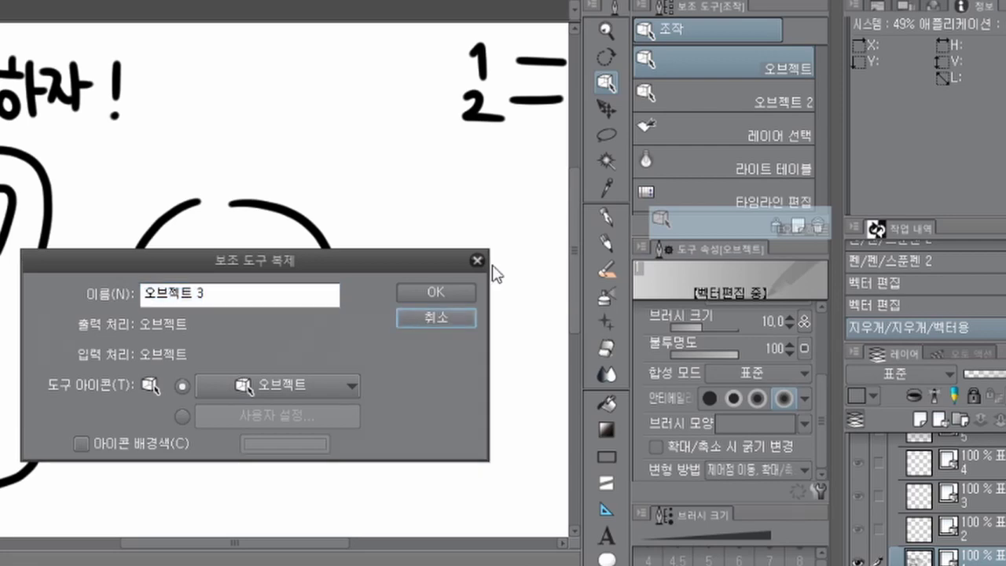
pyautogui.click(477, 260)
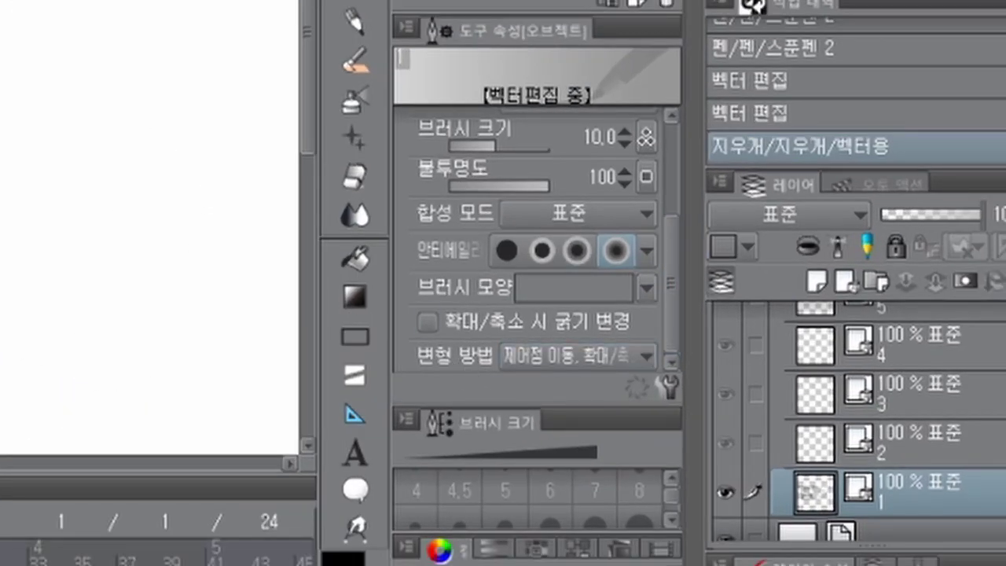
# Return to the 오브젝트 2 sub tool and review its 변형 방법 choices, keeping 자유 변형.
pyautogui.click(782, 98)
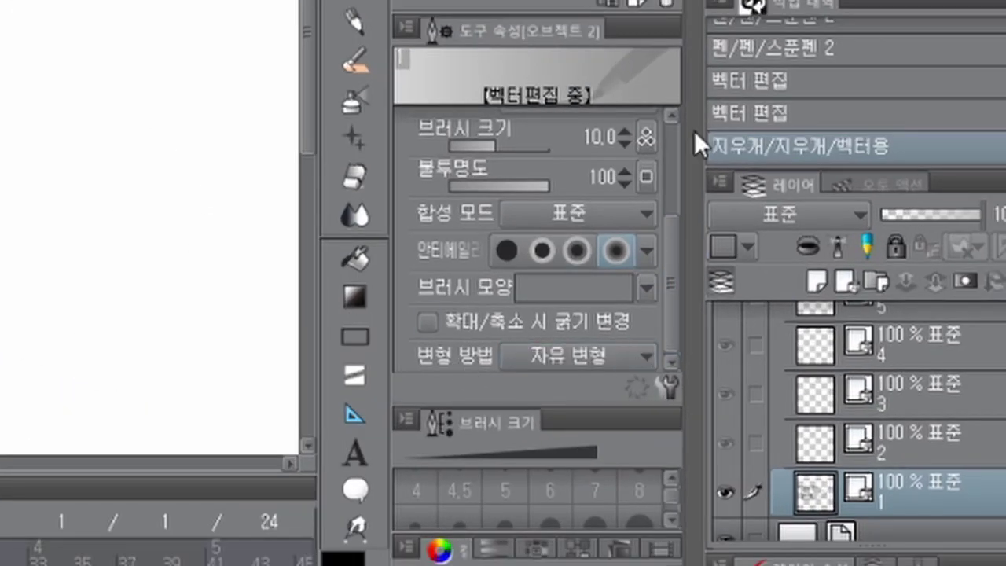
pyautogui.click(602, 358)
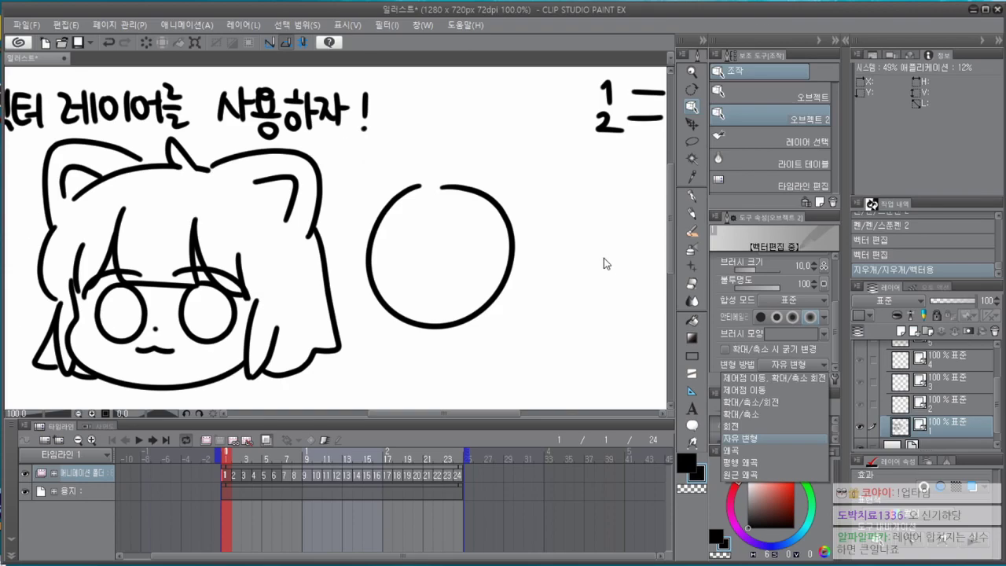
pyautogui.click(552, 308)
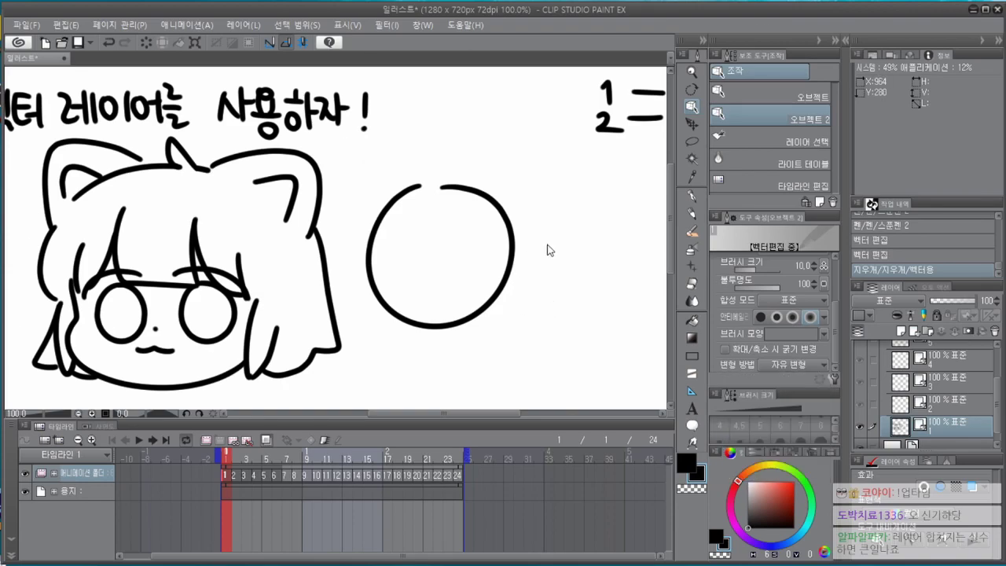
# Select the circle with 오브젝트 2, free-transform its four corners slightly to even out the shape, and deselect it.
pyautogui.click(516, 258)
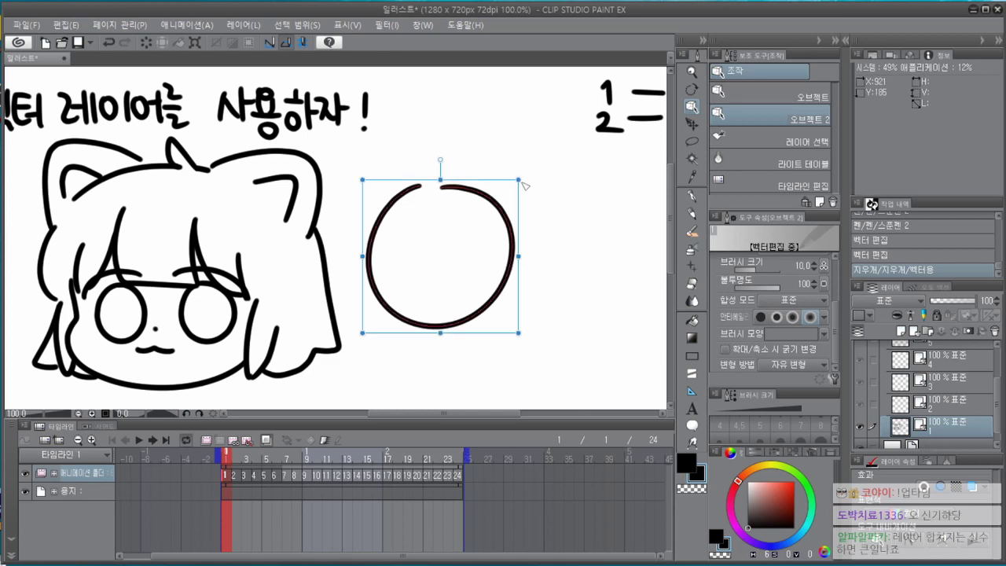
pyautogui.moveTo(519, 182)
pyautogui.mouseDown()
pyautogui.moveTo(520, 204)
pyautogui.moveTo(519, 185)
pyautogui.moveTo(478, 228)
pyautogui.moveTo(487, 247)
pyautogui.moveTo(573, 162)
pyautogui.moveTo(516, 191)
pyautogui.mouseUp()
pyautogui.moveTo(518, 333); pyautogui.dragTo(520, 338)
pyautogui.moveTo(363, 181); pyautogui.dragTo(364, 183)
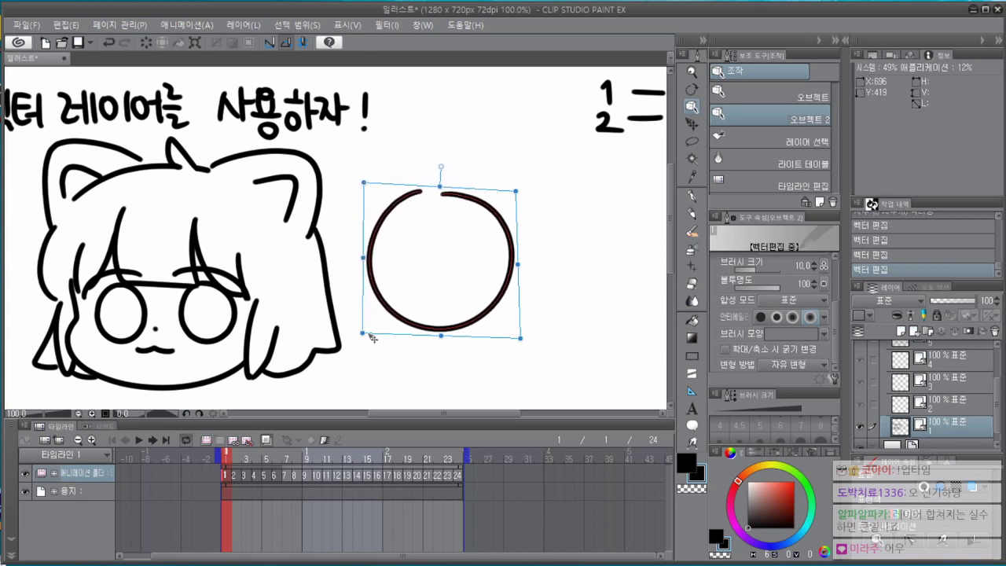
pyautogui.moveTo(364, 333); pyautogui.dragTo(364, 332)
pyautogui.click(542, 311)
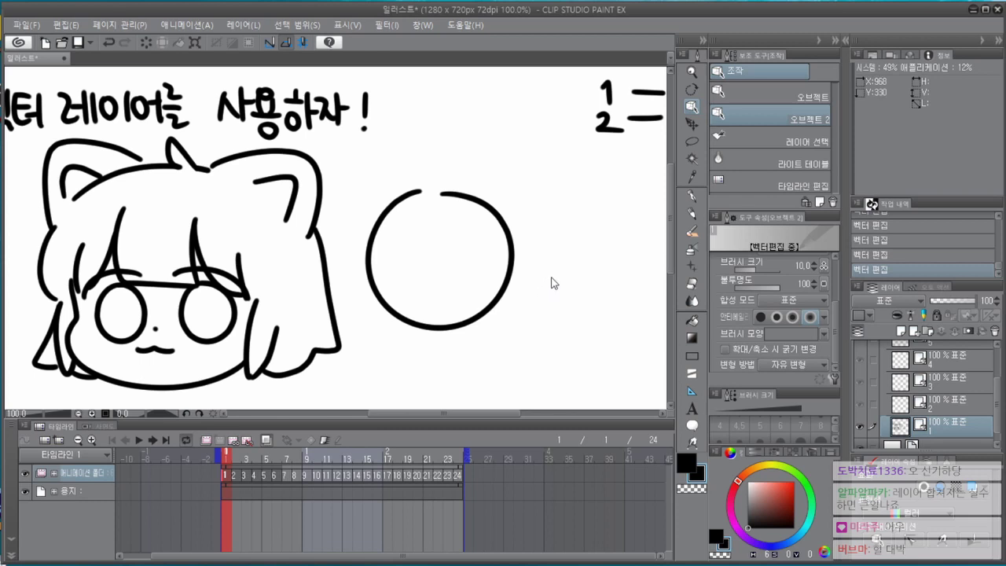
# Compare the two selection tools by switching to 오브젝트 and back to 오브젝트 2.
pyautogui.click(811, 96)
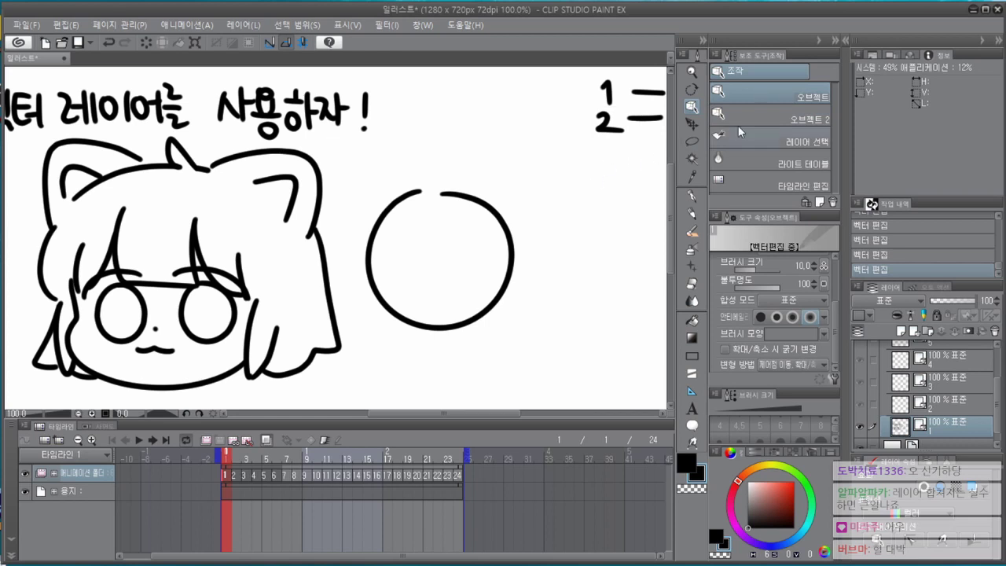
pyautogui.click(814, 120)
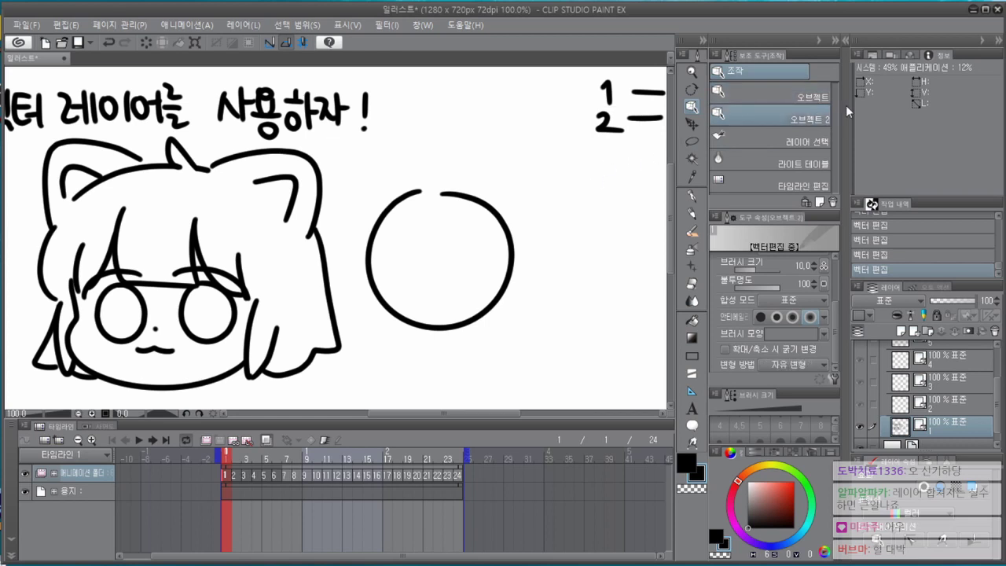
# Open the shortcut key settings, set the 설정 영역 to 도구, and expand the 조작 group.
pyautogui.click(66, 24)
pyautogui.moveTo(26, 24)
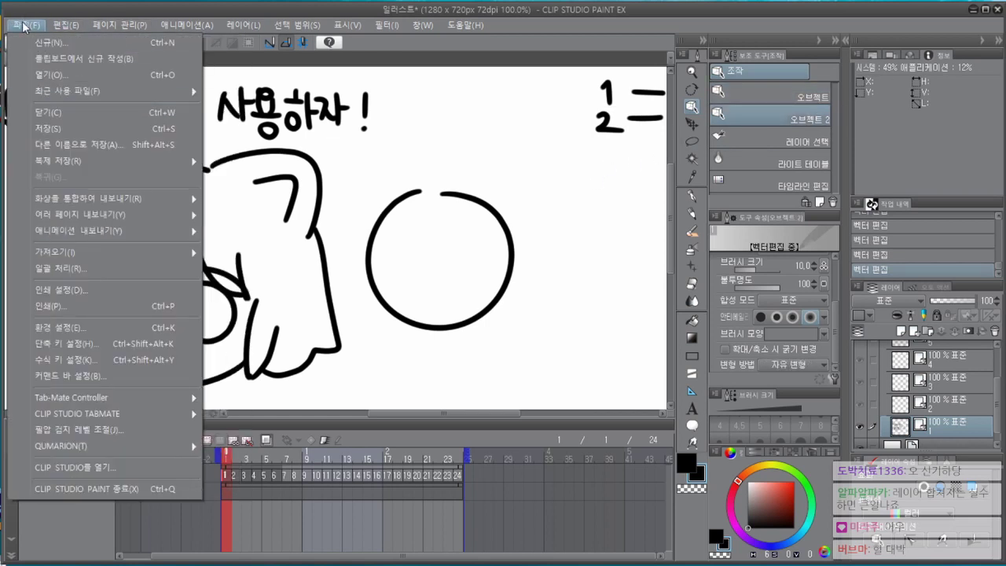
pyautogui.click(66, 344)
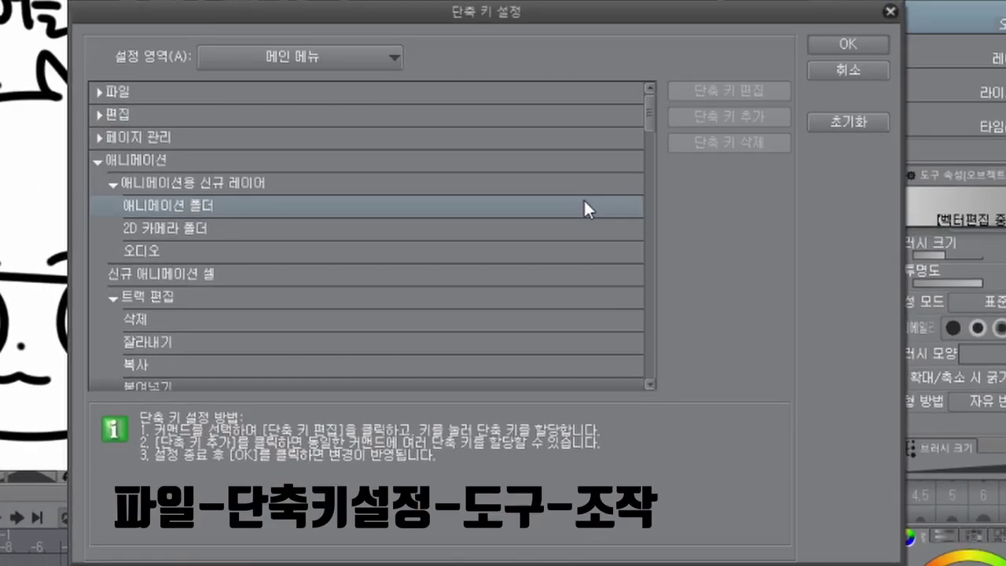
pyautogui.click(386, 57)
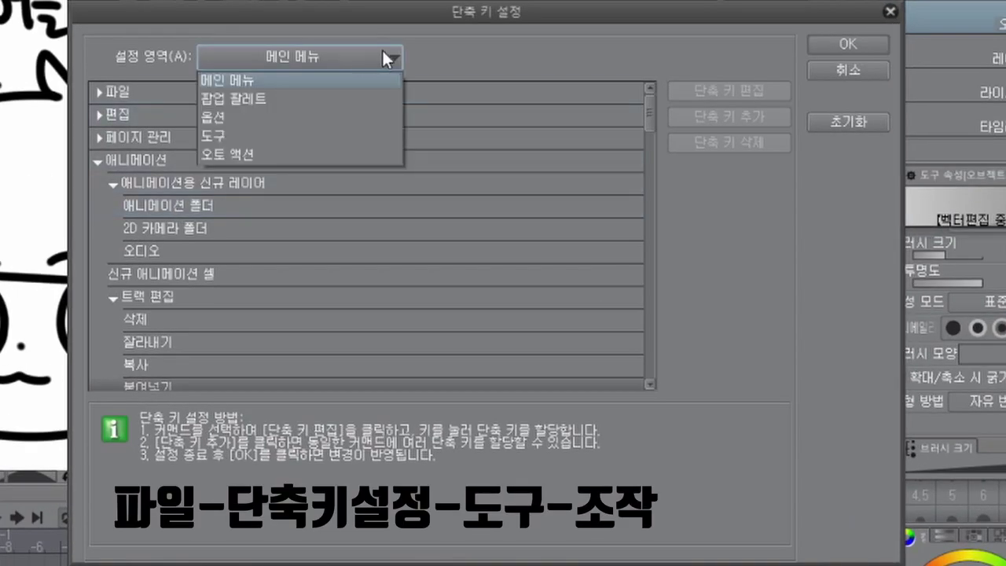
pyautogui.click(273, 135)
pyautogui.moveTo(649, 227); pyautogui.dragTo(650, 338)
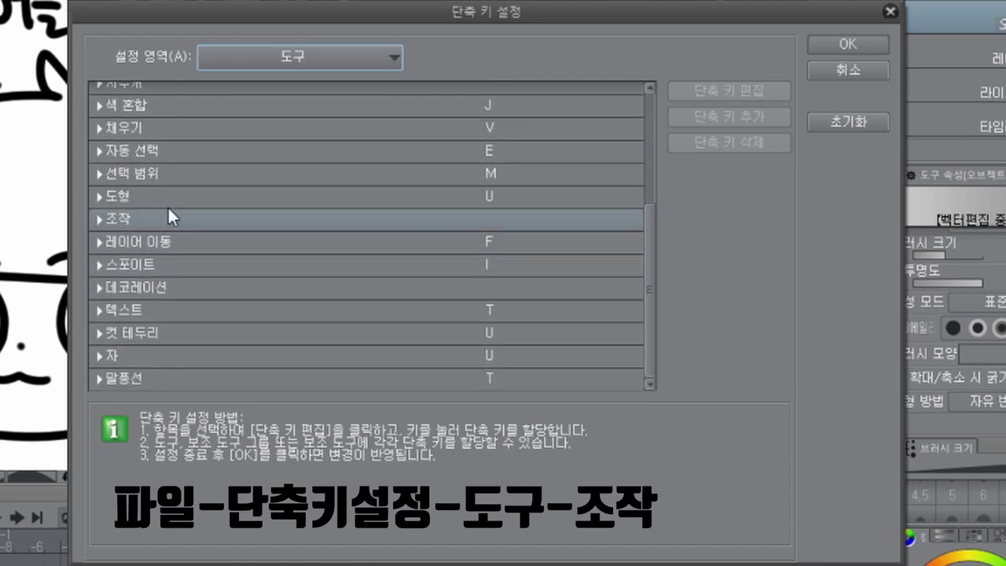
pyautogui.doubleClick(142, 218)
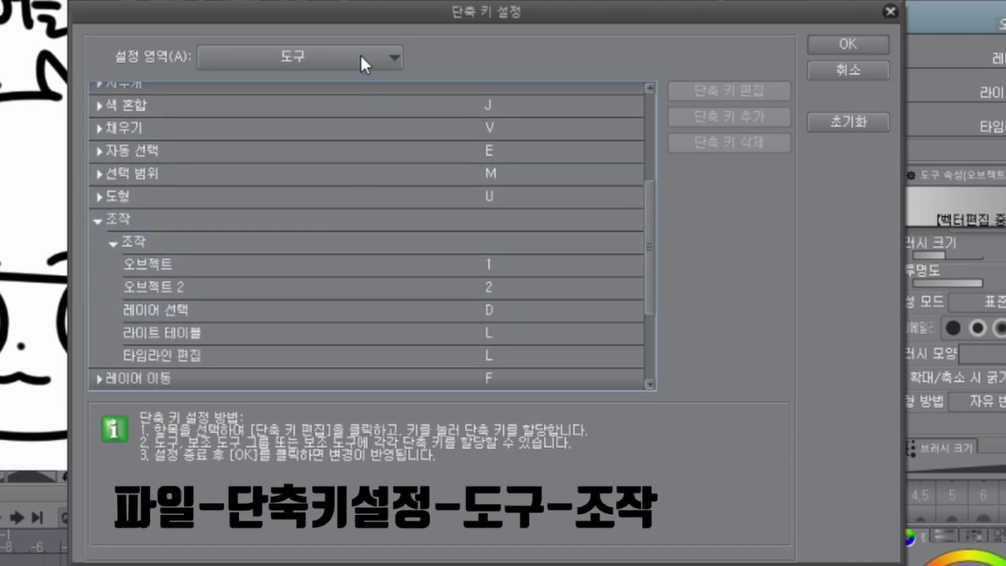
# Check the shortcuts assigned to 오브젝트, 오브젝트 2 and 레이어 선택, and close the settings without changes.
pyautogui.click(374, 266)
pyautogui.click(256, 283)
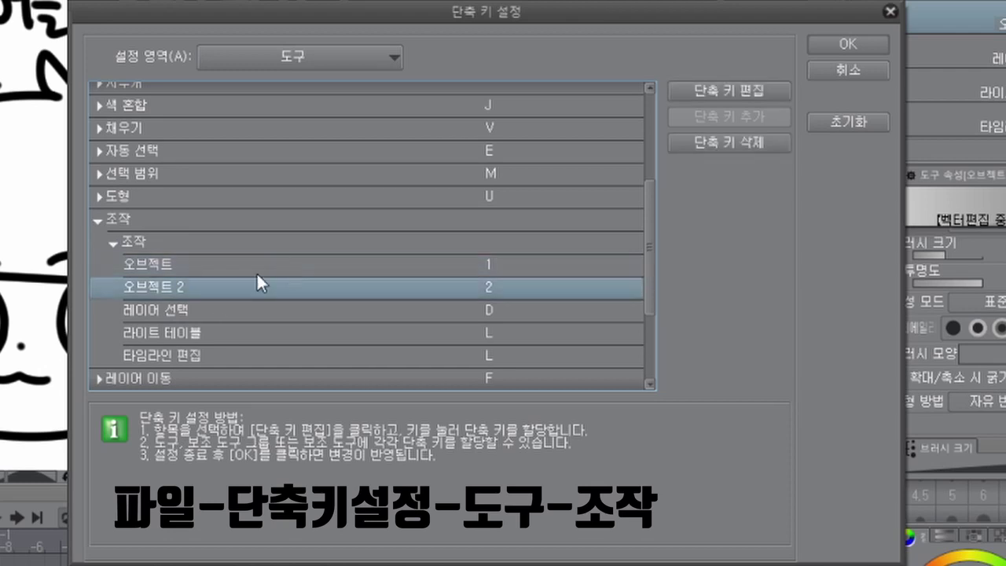
pyautogui.click(520, 268)
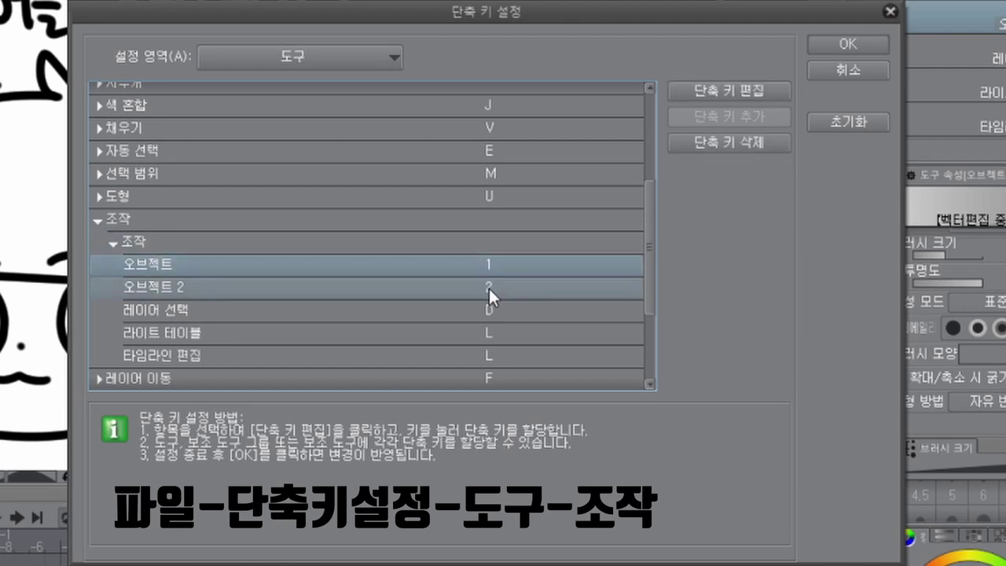
pyautogui.click(461, 309)
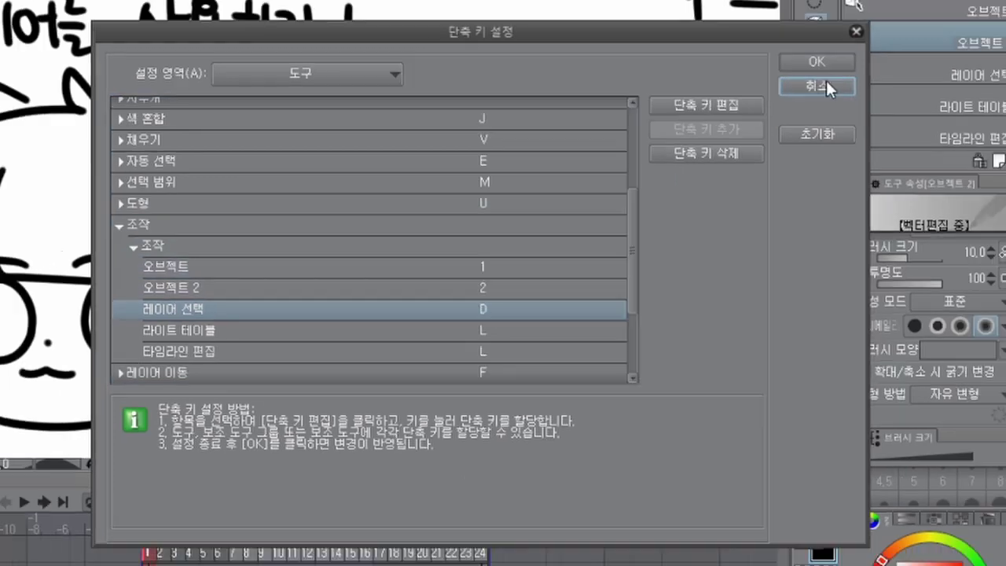
pyautogui.click(848, 70)
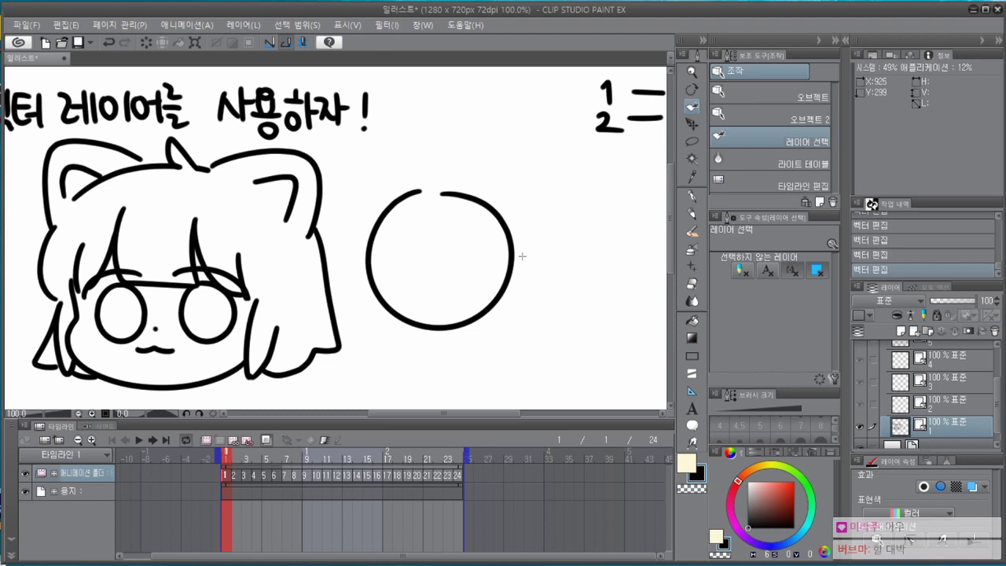
# Leave 오브젝트 2 and switch to the line correction tool with the 벡터선 잡기 sub tool.
pyautogui.click(804, 98)
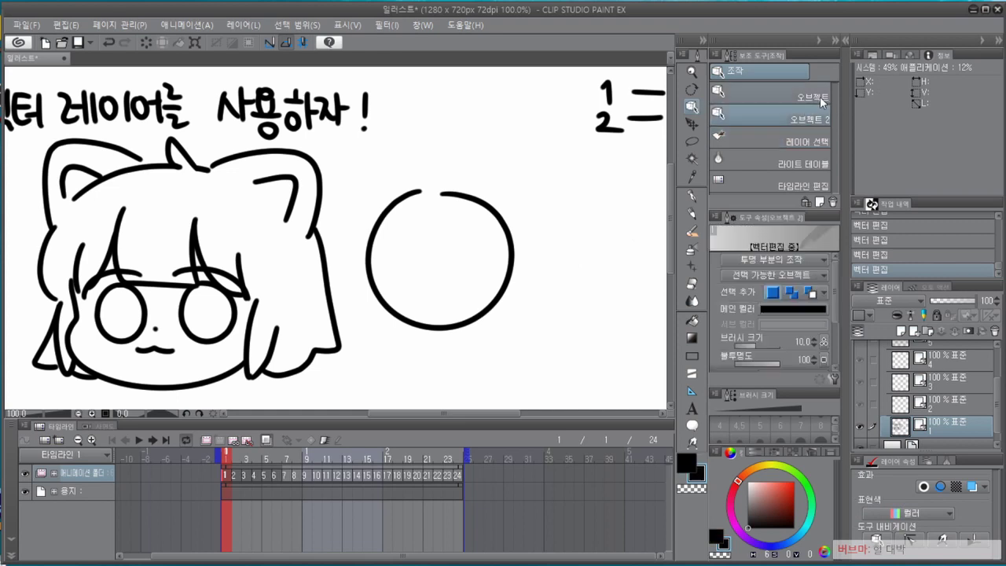
pyautogui.click(801, 119)
pyautogui.click(501, 304)
pyautogui.press('y')
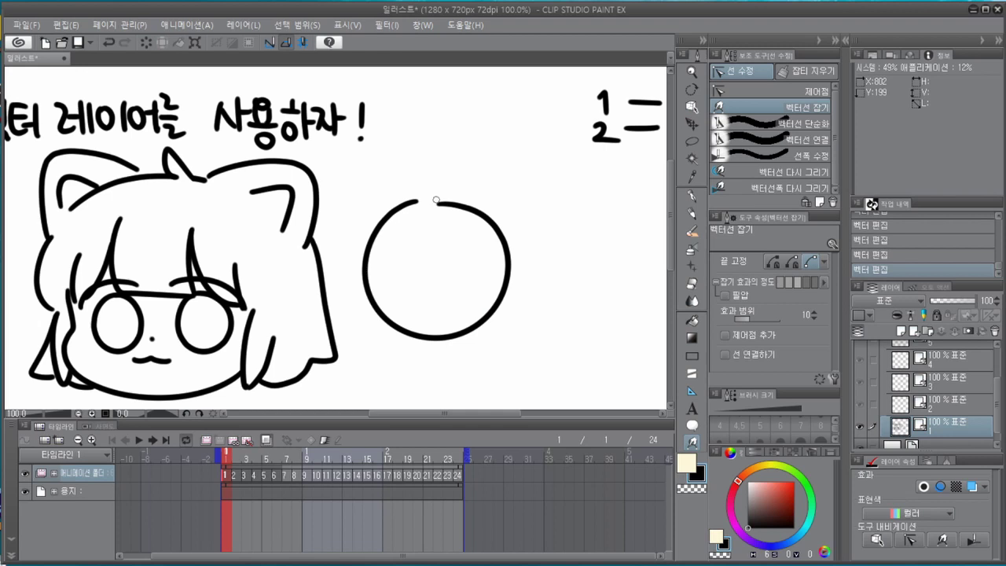
pyautogui.press('y')
pyautogui.click(752, 106)
# Handwrite the note "선 수정" with a "y" beneath it beside the circle, using the pen.
pyautogui.press('p')
pyautogui.moveTo(547, 174)
pyautogui.mouseDown()
pyautogui.moveTo(539, 191)
pyautogui.moveTo(563, 186)
pyautogui.mouseUp()
pyautogui.moveTo(566, 173)
pyautogui.mouseDown()
pyautogui.moveTo(559, 197)
pyautogui.moveTo(569, 205)
pyautogui.moveTo(602, 192)
pyautogui.mouseUp()
pyautogui.moveTo(594, 194); pyautogui.dragTo(593, 205)
pyautogui.moveTo(607, 179); pyautogui.dragTo(607, 191)
pyautogui.moveTo(613, 184); pyautogui.dragTo(619, 189)
pyautogui.moveTo(619, 184); pyautogui.dragTo(629, 193)
pyautogui.moveTo(625, 194)
pyautogui.mouseDown()
pyautogui.moveTo(585, 244)
pyautogui.moveTo(601, 225)
pyautogui.moveTo(591, 234)
pyautogui.mouseUp()
# Pull the open end of the circle with 벡터선 잡기 to close the gap at its top.
pyautogui.press('y')
pyautogui.click(771, 139)
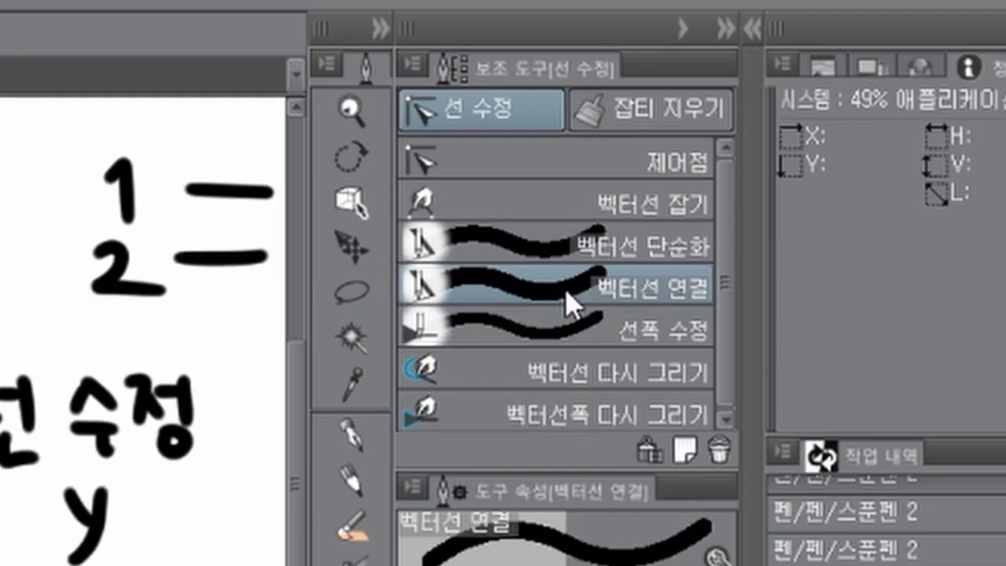
pyautogui.click(773, 107)
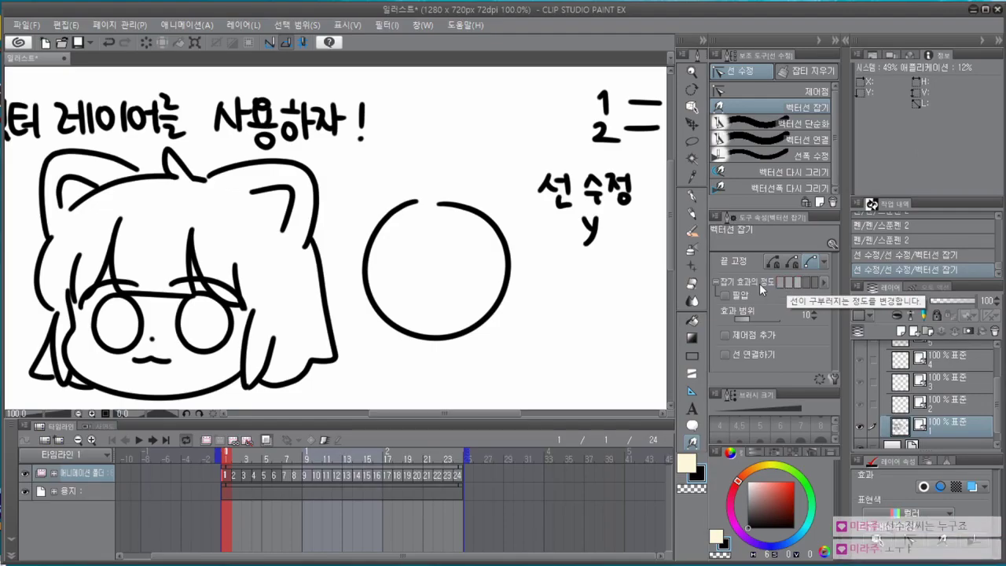
pyautogui.click(843, 317)
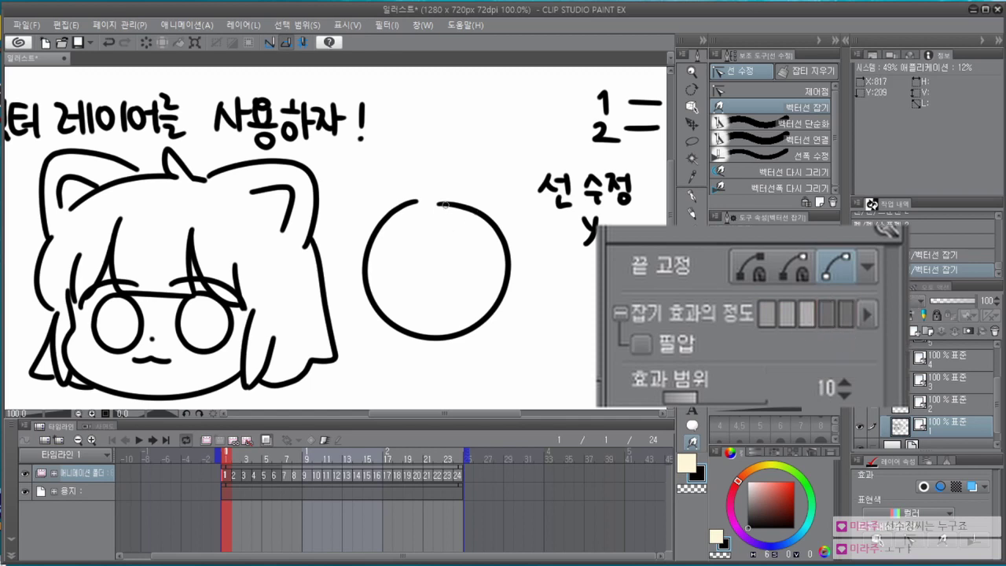
pyautogui.moveTo(445, 205); pyautogui.dragTo(397, 212)
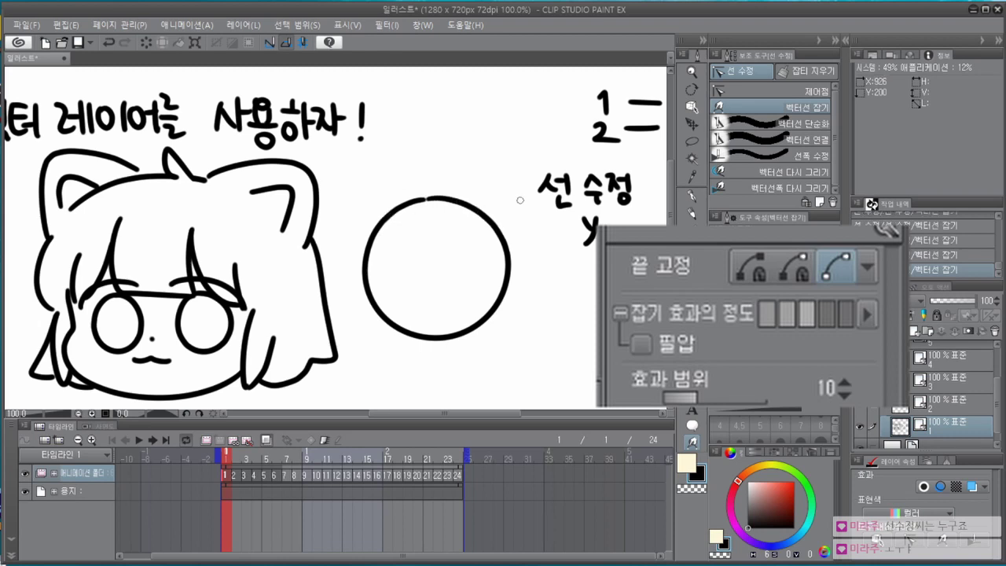
# Try to pull the circle's top line with 잡기 효과의 정도 at its lowest level, and undo the distortion.
pyautogui.click(773, 319)
pyautogui.moveTo(432, 200)
pyautogui.mouseDown()
pyautogui.moveTo(427, 221)
pyautogui.moveTo(467, 220)
pyautogui.mouseUp()
pyautogui.hotkey('ctrl', 'z')
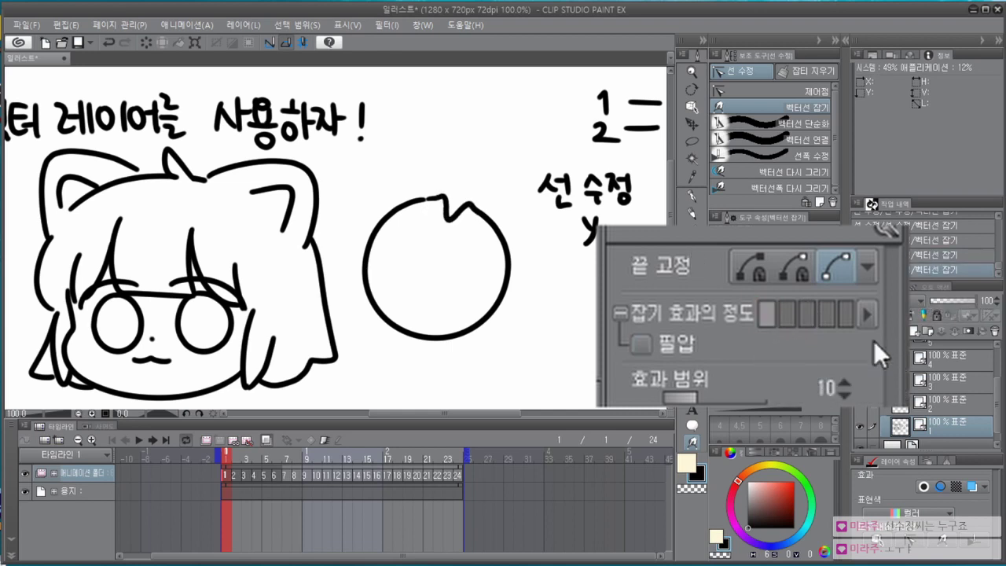
pyautogui.hotkey('ctrl', 'z')
# Raise 잡기 효과의 정도 to its highest level and shift the circle slightly with 벡터선 잡기.
pyautogui.click(822, 316)
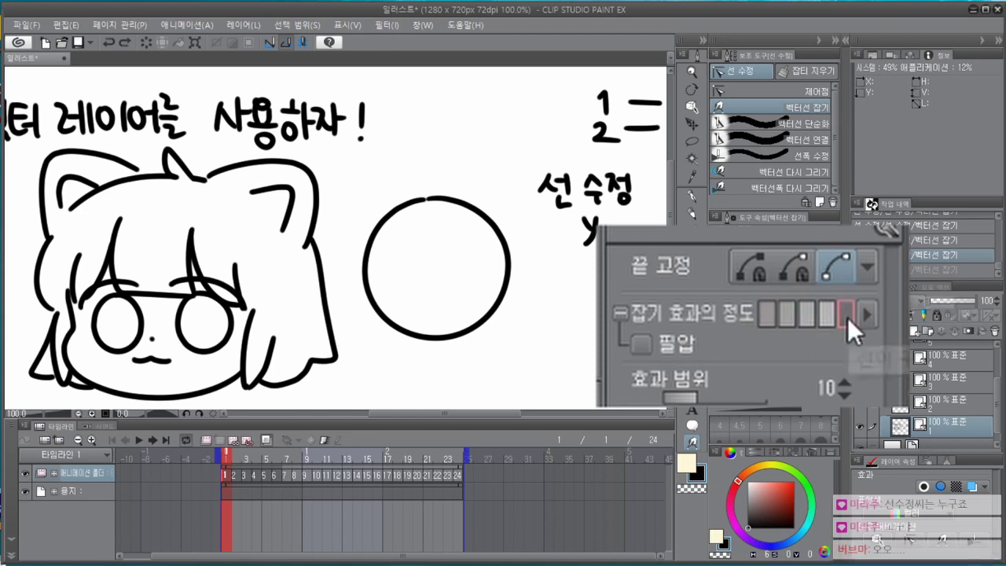
pyautogui.click(843, 316)
pyautogui.moveTo(472, 202)
pyautogui.mouseDown()
pyautogui.moveTo(523, 264)
pyautogui.moveTo(490, 272)
pyautogui.moveTo(491, 296)
pyautogui.mouseUp()
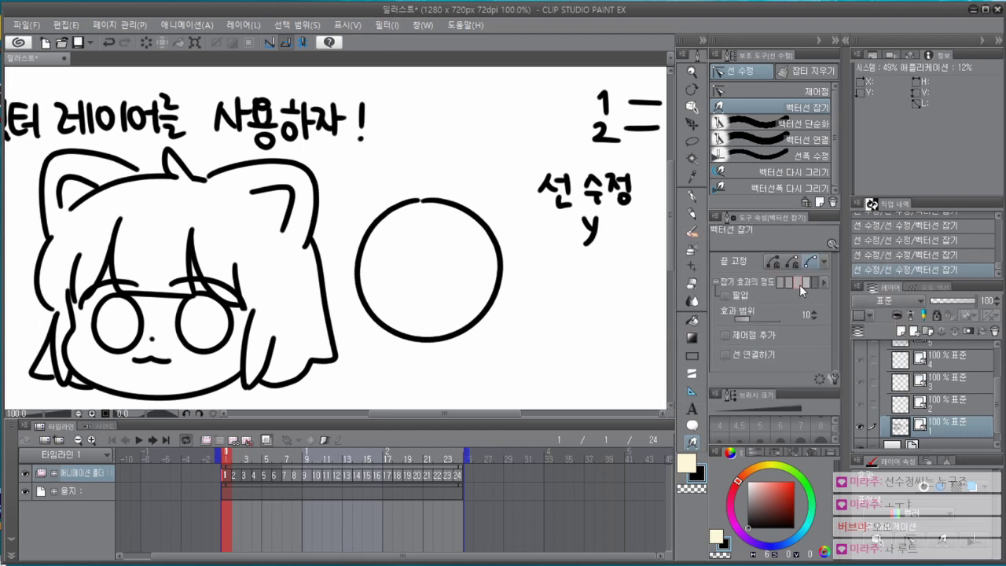
# Refine the circle's top join and its outer edge with 벡터선 잡기 at a medium 잡기 효과의 정도.
pyautogui.moveTo(431, 203); pyautogui.dragTo(475, 213)
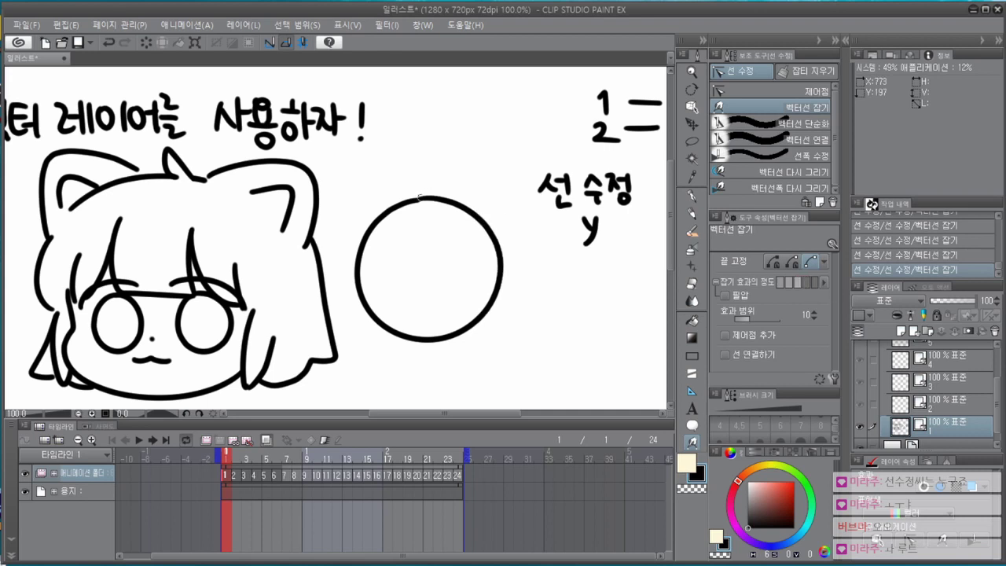
pyautogui.moveTo(420, 196); pyautogui.dragTo(473, 207)
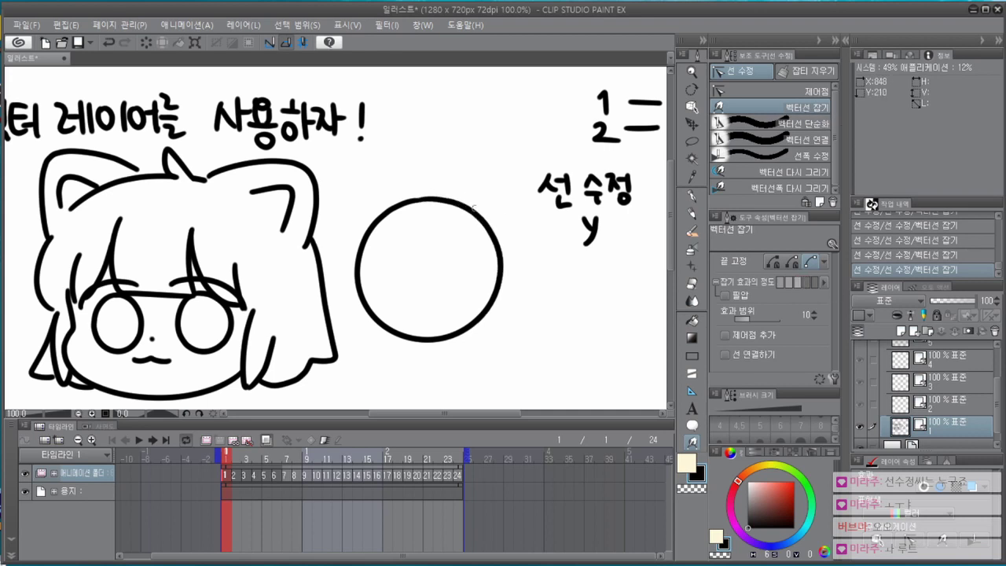
pyautogui.moveTo(495, 244)
pyautogui.mouseDown()
pyautogui.moveTo(467, 205)
pyautogui.moveTo(500, 244)
pyautogui.moveTo(487, 307)
pyautogui.mouseUp()
pyautogui.moveTo(507, 269); pyautogui.dragTo(504, 267)
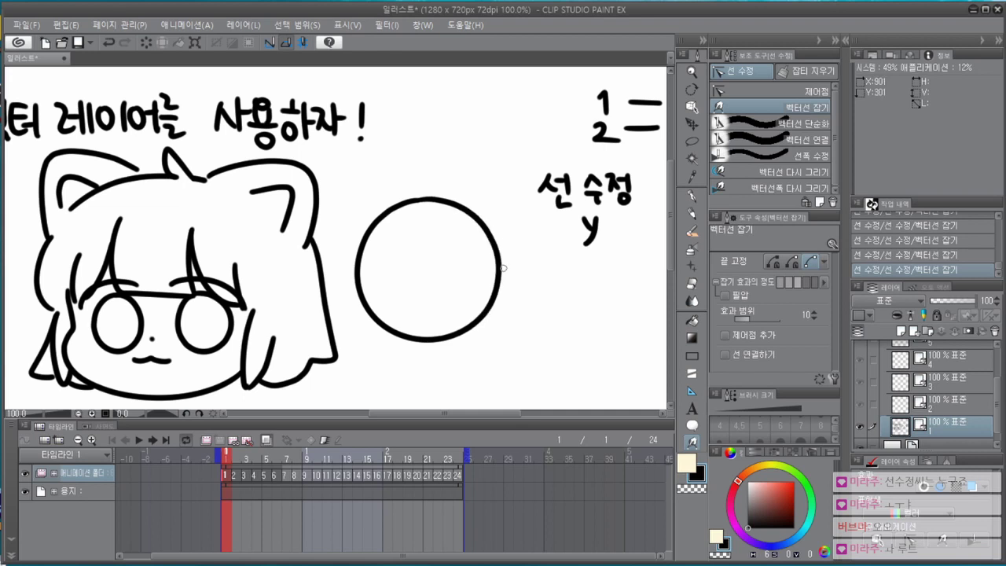
# Try pulling the circle's top end away from the join with 벡터선 잡기, and undo the change.
pyautogui.press('h')
pyautogui.press('h')
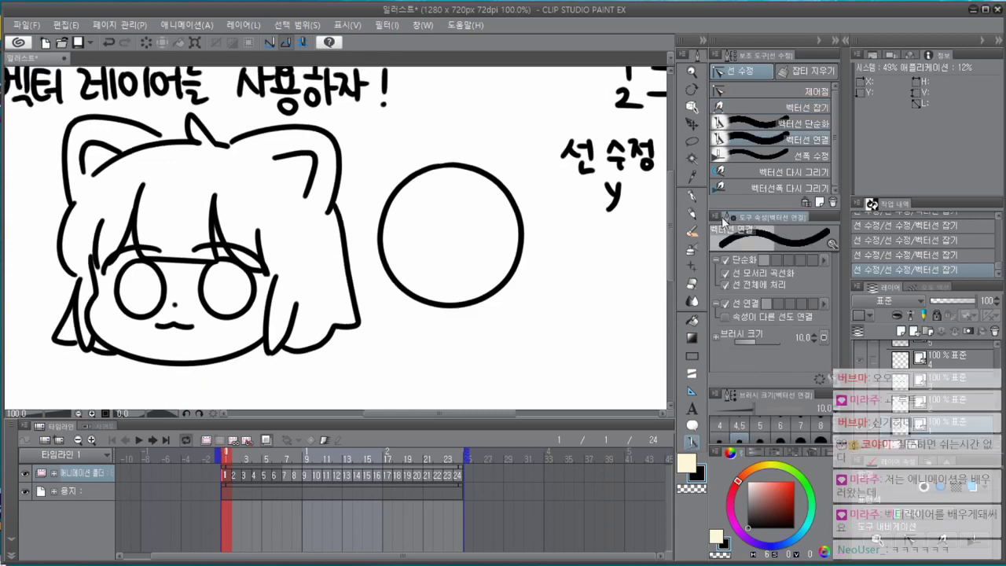
pyautogui.moveTo(517, 309); pyautogui.dragTo(527, 345)
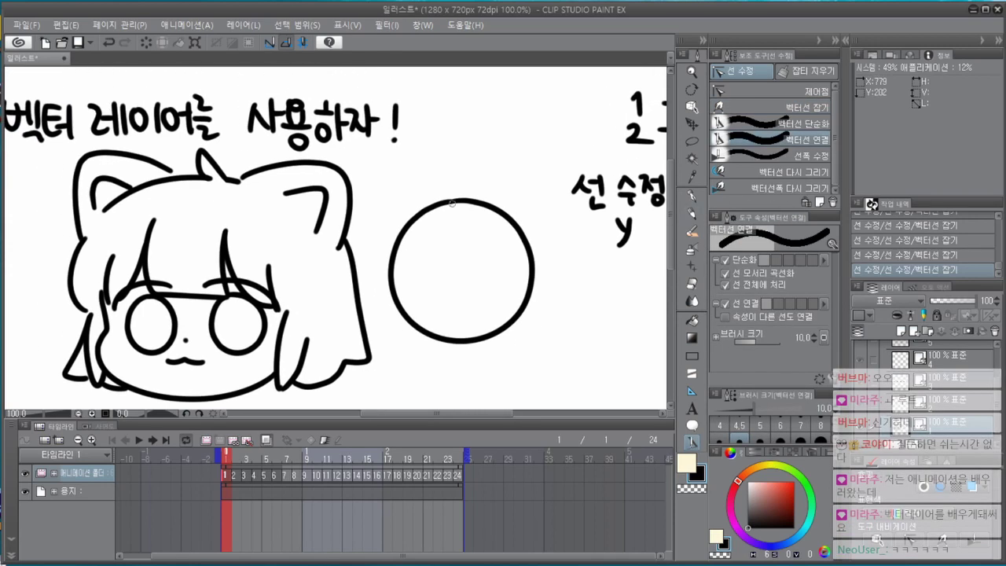
pyautogui.press('o')
pyautogui.click(511, 214)
pyautogui.press('y')
pyautogui.moveTo(463, 201); pyautogui.dragTo(476, 188)
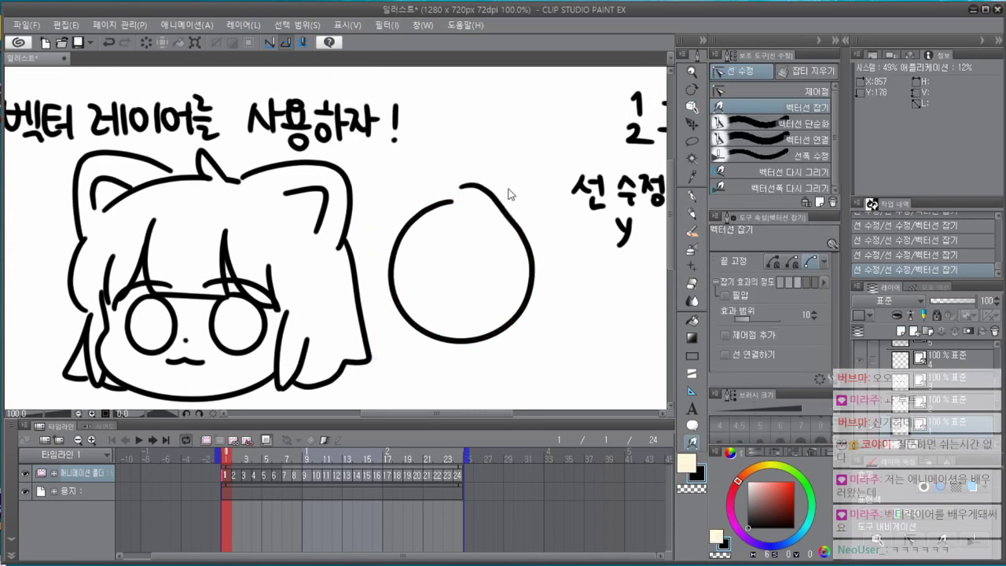
pyautogui.hotkey('ctrl', 'z')
# Enable 속성이 다른 선도 연결 for 벡터선 연결 and join the circle's two ends at the top.
pyautogui.click(801, 141)
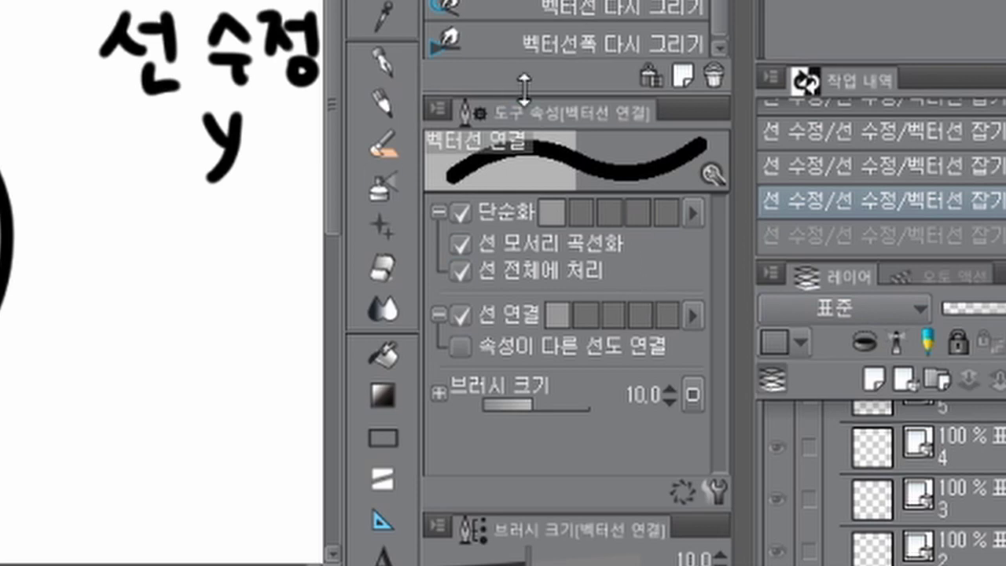
pyautogui.click(484, 348)
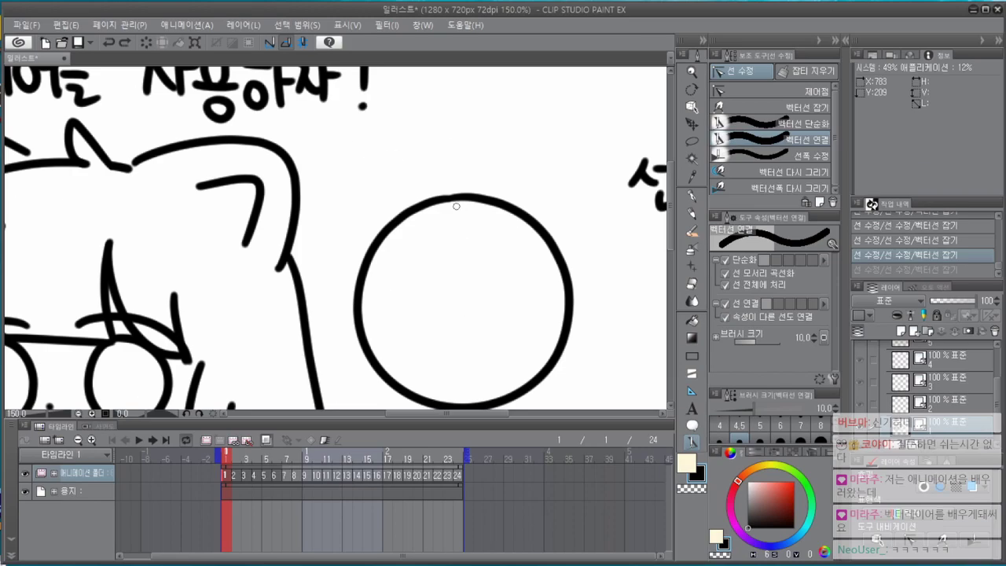
pyautogui.press('o')
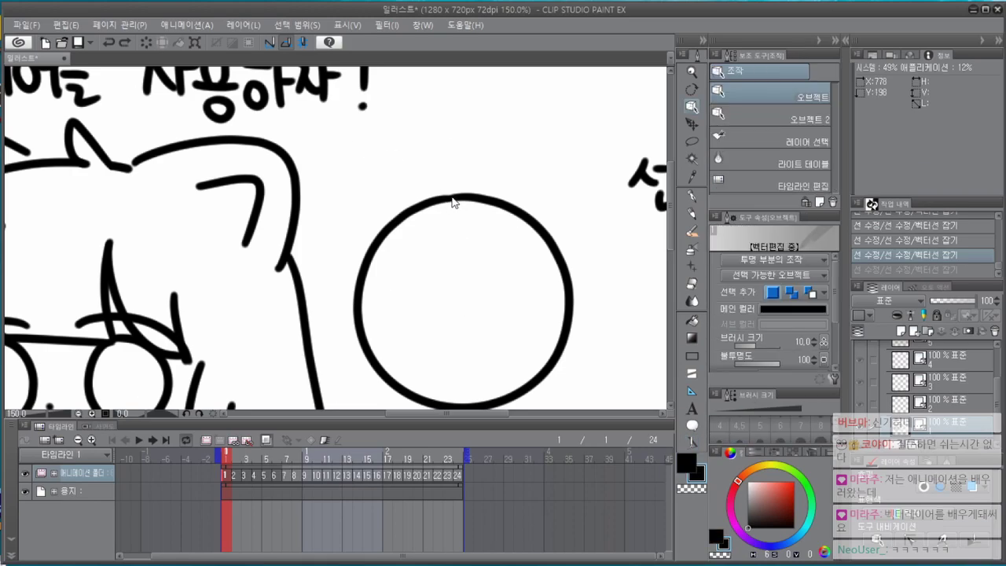
pyautogui.press('y')
pyautogui.click(797, 139)
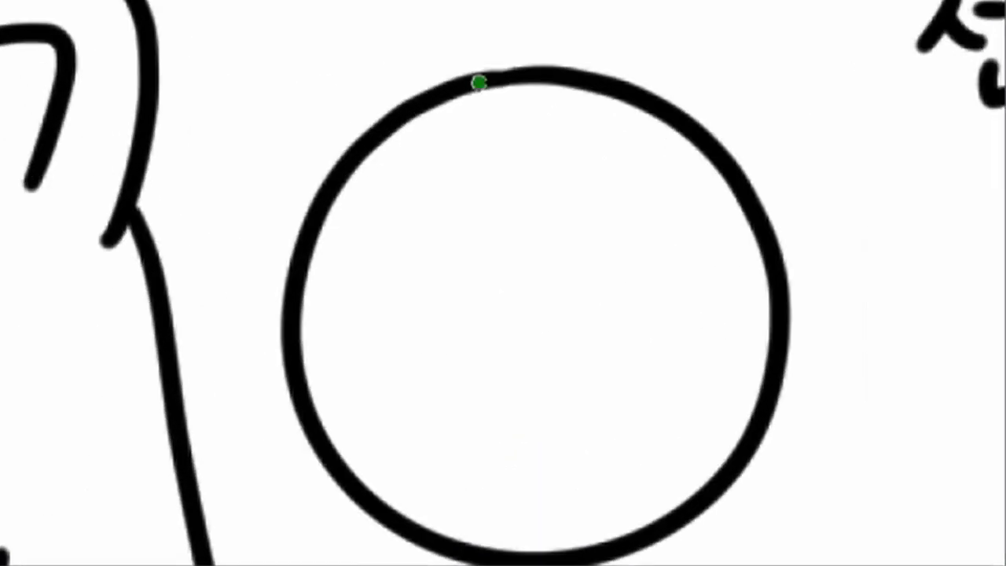
pyautogui.moveTo(439, 198); pyautogui.dragTo(506, 196)
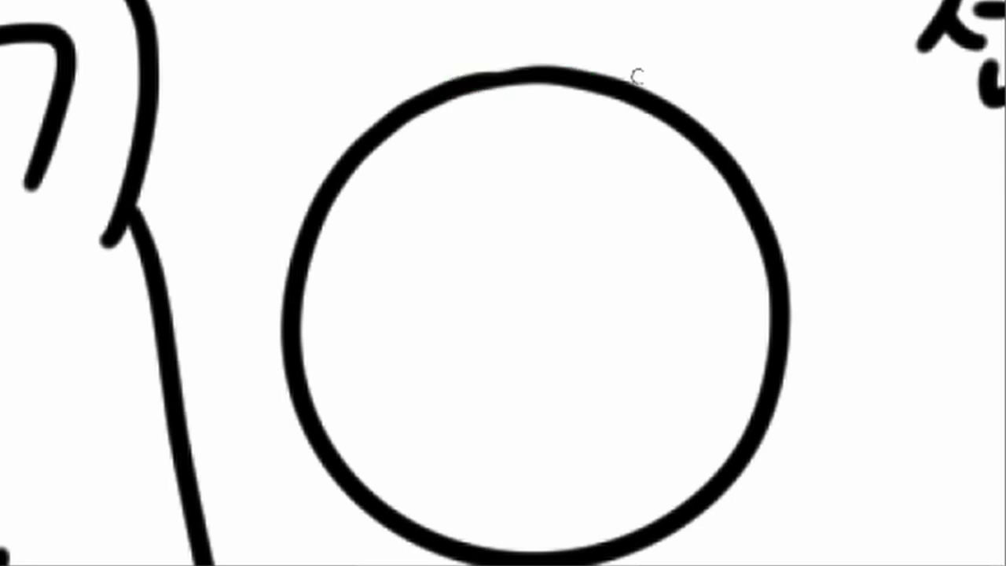
# Select the circle and inspect its control points around the join at the top.
pyautogui.scroll(-1, 743, 164)
pyautogui.click(583, 106)
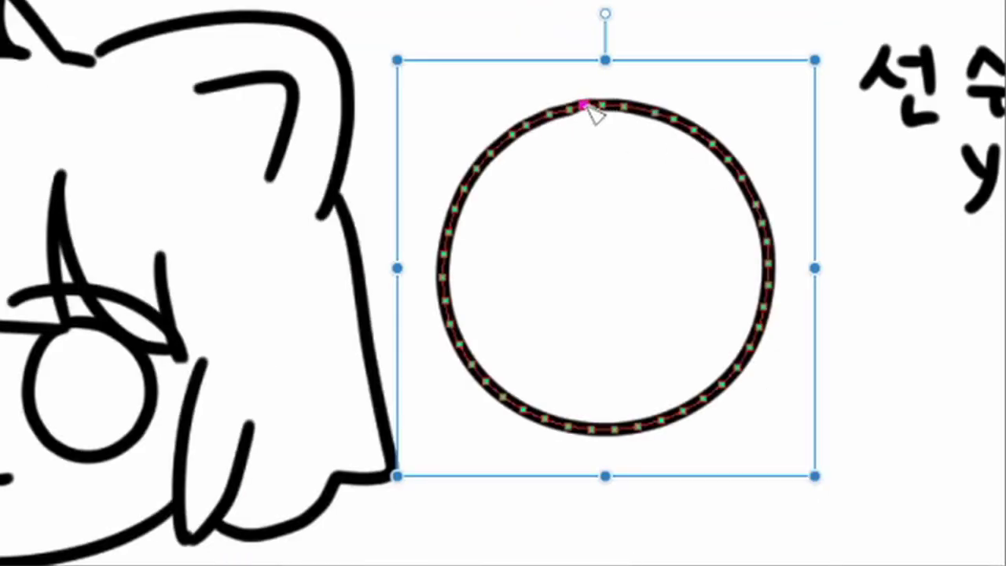
pyautogui.scroll(2, 589, 122)
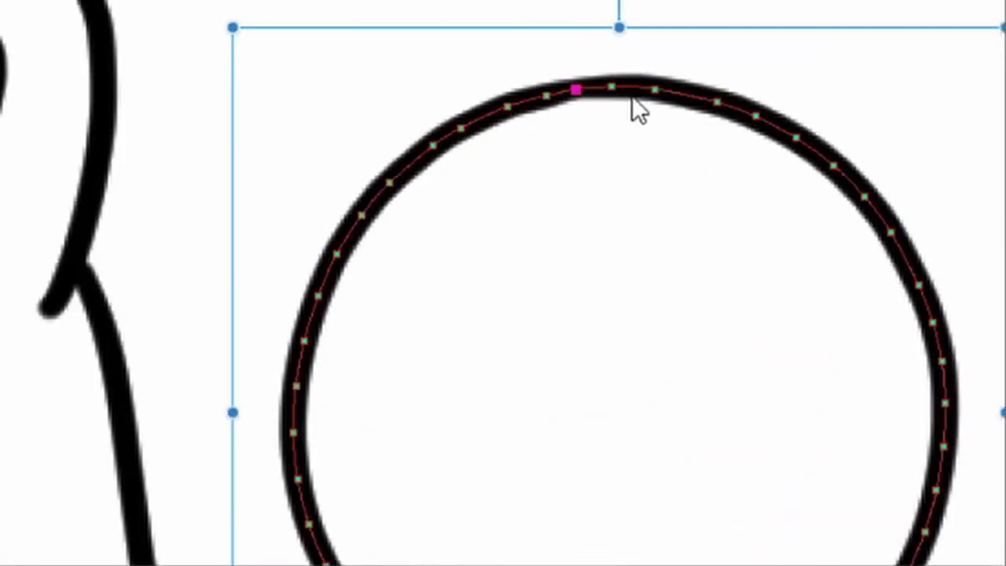
pyautogui.scroll(-2, 655, 161)
# Draw the two sides and the chin of a bear's head in the blank area below the circle.
pyautogui.moveTo(665, 265); pyautogui.dragTo(618, 207)
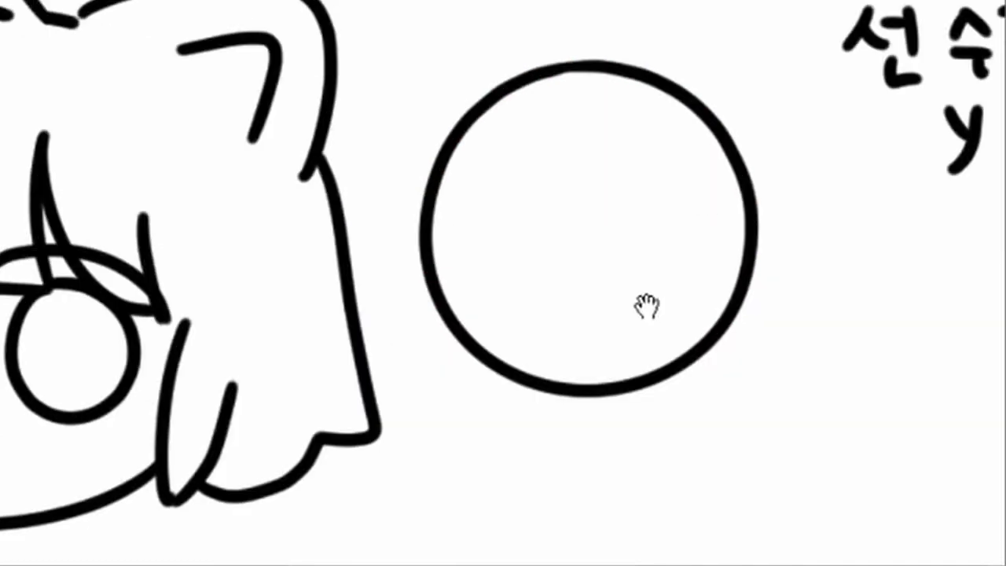
pyautogui.moveTo(646, 305); pyautogui.dragTo(554, 79)
pyautogui.moveTo(668, 340); pyautogui.dragTo(666, 302)
pyautogui.scroll(-2, 612, 297)
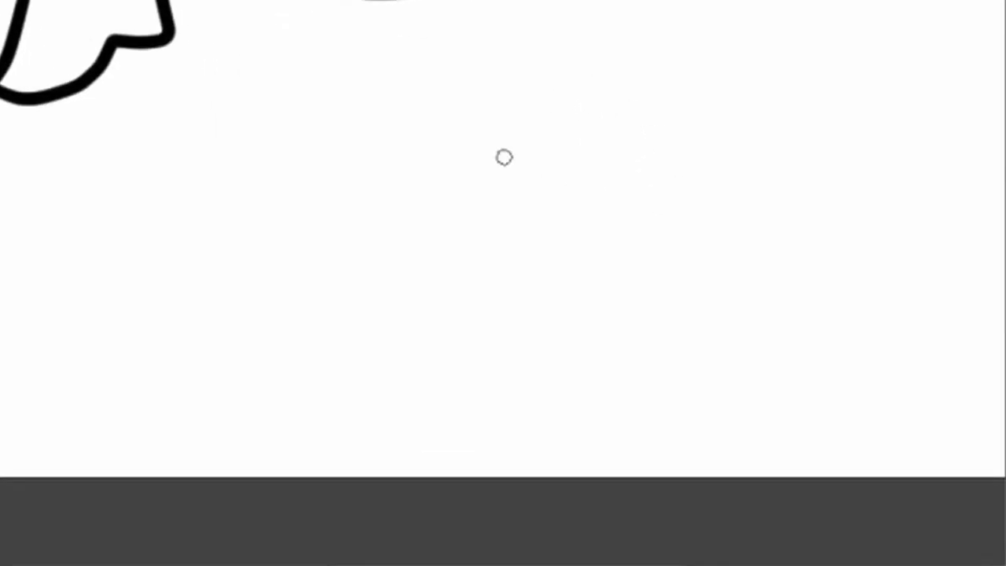
pyautogui.moveTo(582, 175); pyautogui.dragTo(482, 325)
pyautogui.hotkey('ctrl', 'z')
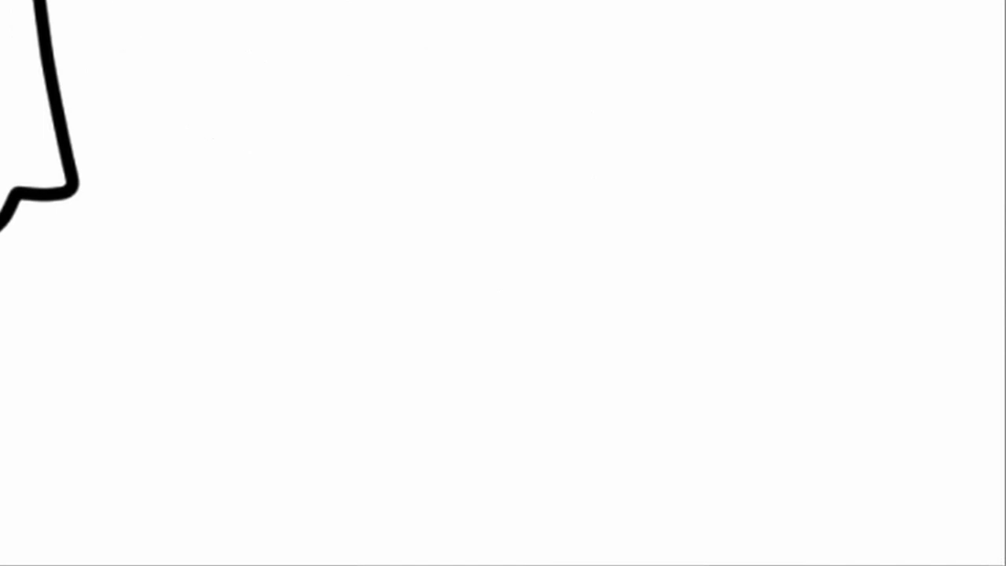
pyautogui.scroll(-2, 524, 279)
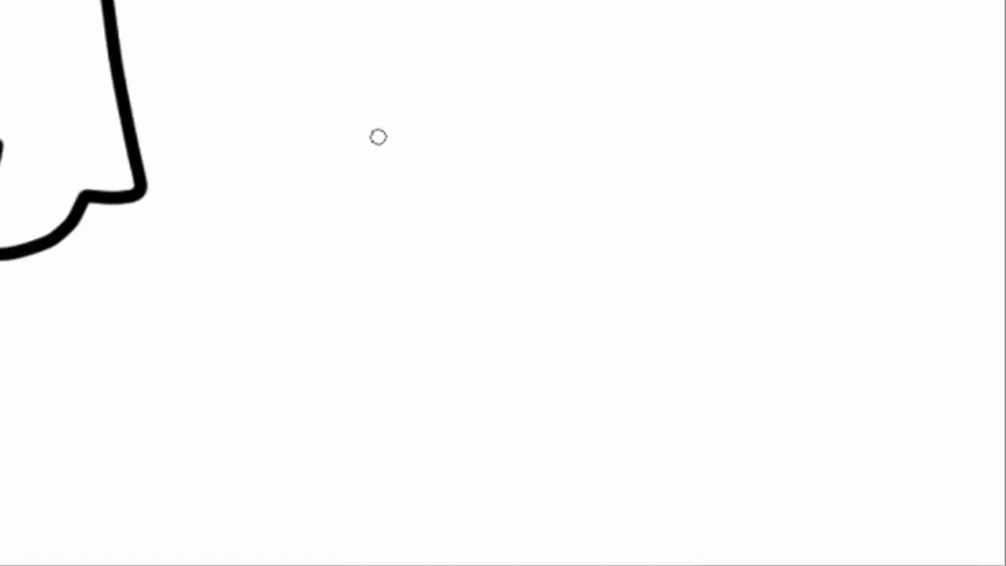
pyautogui.moveTo(378, 182); pyautogui.dragTo(432, 335)
pyautogui.moveTo(651, 143)
pyautogui.mouseDown()
pyautogui.moveTo(688, 227)
pyautogui.moveTo(454, 370)
pyautogui.mouseUp()
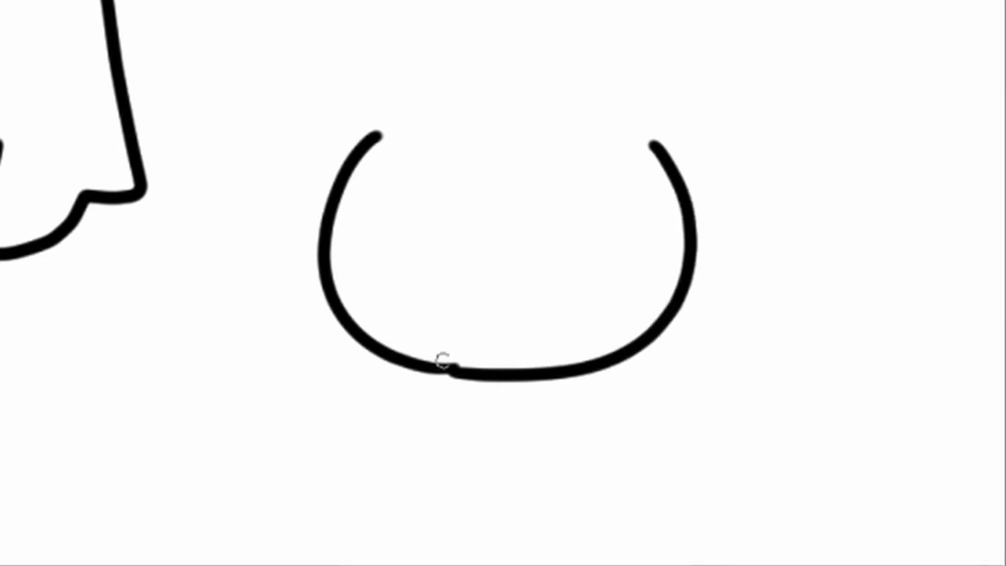
# Add the bear's two rounded ears and the top of its head, plus dot eyes and an open mouth.
pyautogui.moveTo(355, 144)
pyautogui.mouseDown()
pyautogui.moveTo(392, 42)
pyautogui.moveTo(507, 103)
pyautogui.moveTo(547, 102)
pyautogui.moveTo(591, 39)
pyautogui.moveTo(664, 157)
pyautogui.mouseUp()
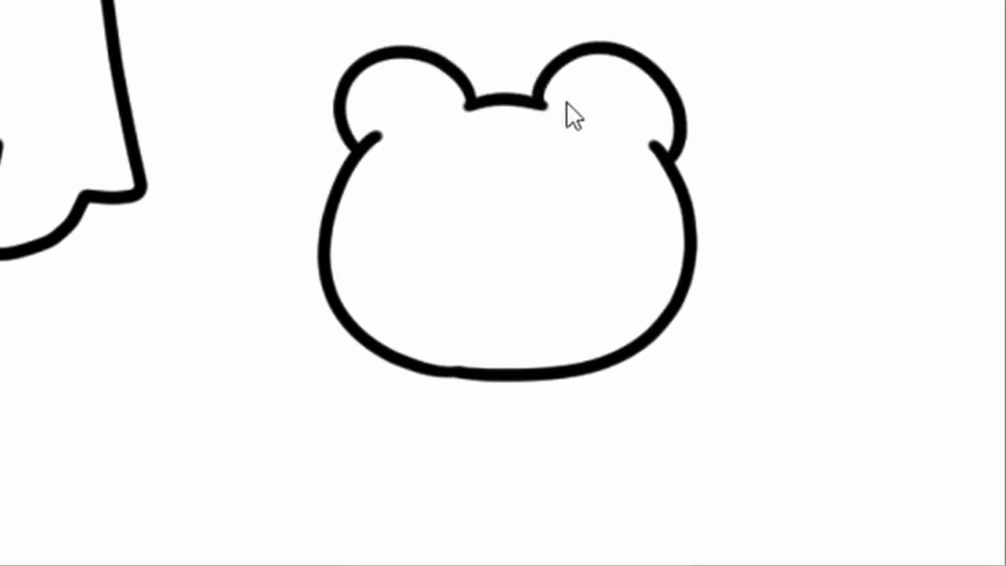
pyautogui.hotkey('ctrl', 'z')
pyautogui.moveTo(537, 104)
pyautogui.mouseDown()
pyautogui.moveTo(595, 52)
pyautogui.moveTo(655, 132)
pyautogui.mouseUp()
pyautogui.click(458, 176)
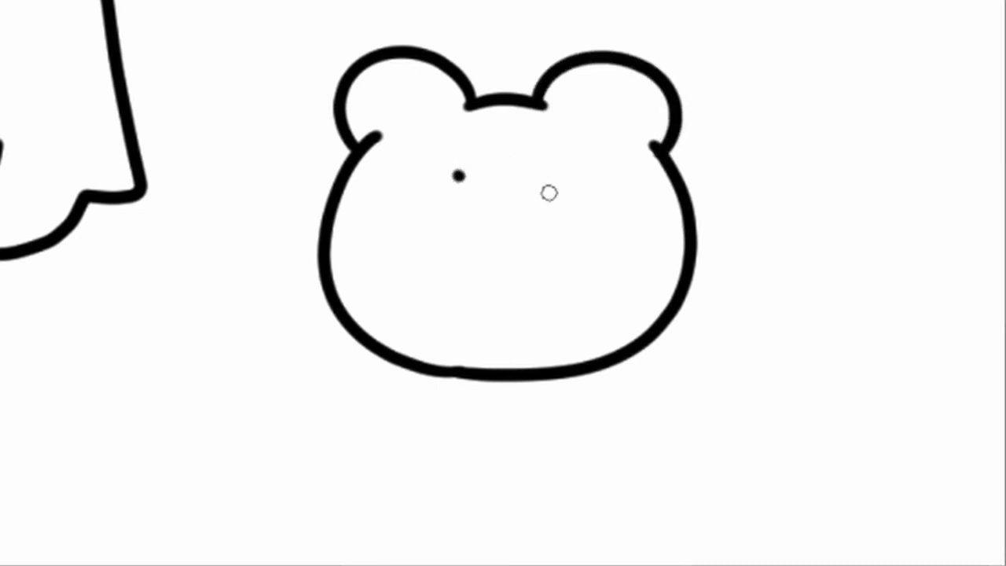
pyautogui.click(543, 182)
pyautogui.moveTo(471, 190)
pyautogui.mouseDown()
pyautogui.moveTo(521, 206)
pyautogui.moveTo(488, 218)
pyautogui.moveTo(519, 207)
pyautogui.mouseUp()
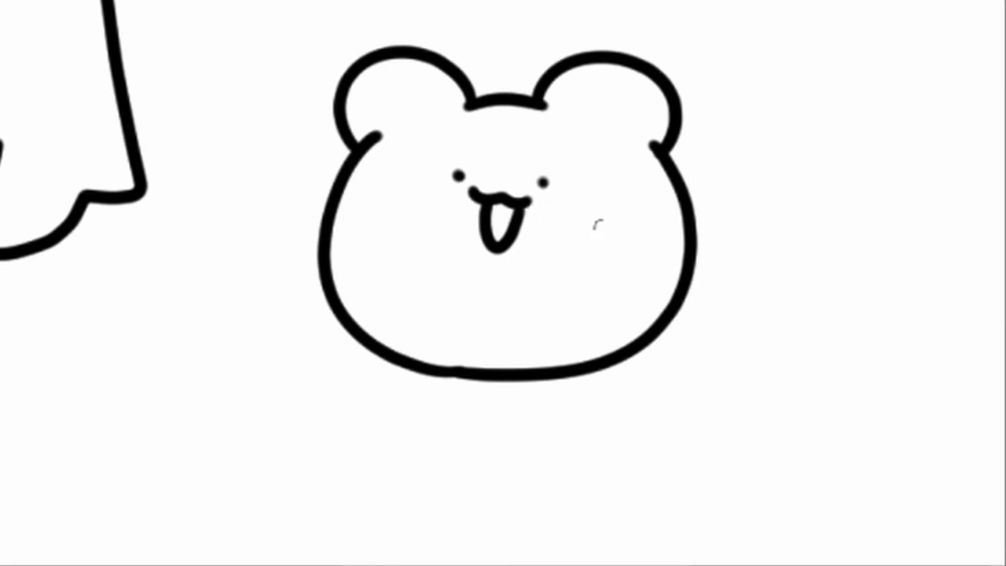
# Draw the bear's two outstretched arms and the short sides of its body below the head.
pyautogui.moveTo(353, 335); pyautogui.dragTo(335, 414)
pyautogui.hotkey('ctrl', 'z')
pyautogui.moveTo(354, 330)
pyautogui.mouseDown()
pyautogui.moveTo(309, 399)
pyautogui.moveTo(375, 425)
pyautogui.mouseUp()
pyautogui.moveTo(666, 329)
pyautogui.mouseDown()
pyautogui.moveTo(700, 298)
pyautogui.moveTo(745, 389)
pyautogui.moveTo(671, 429)
pyautogui.mouseUp()
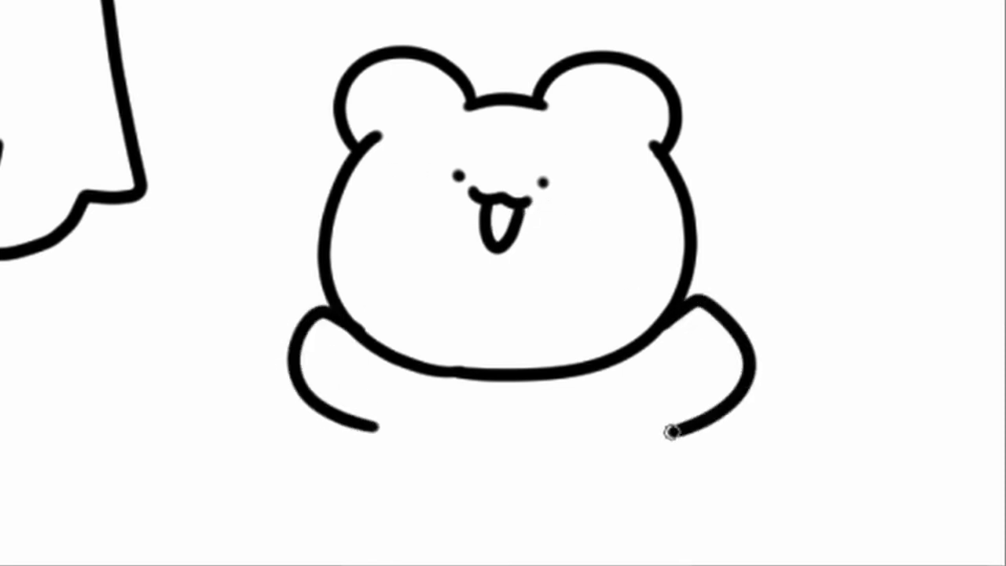
pyautogui.moveTo(377, 426); pyautogui.dragTo(381, 495)
pyautogui.moveTo(664, 435); pyautogui.dragTo(661, 494)
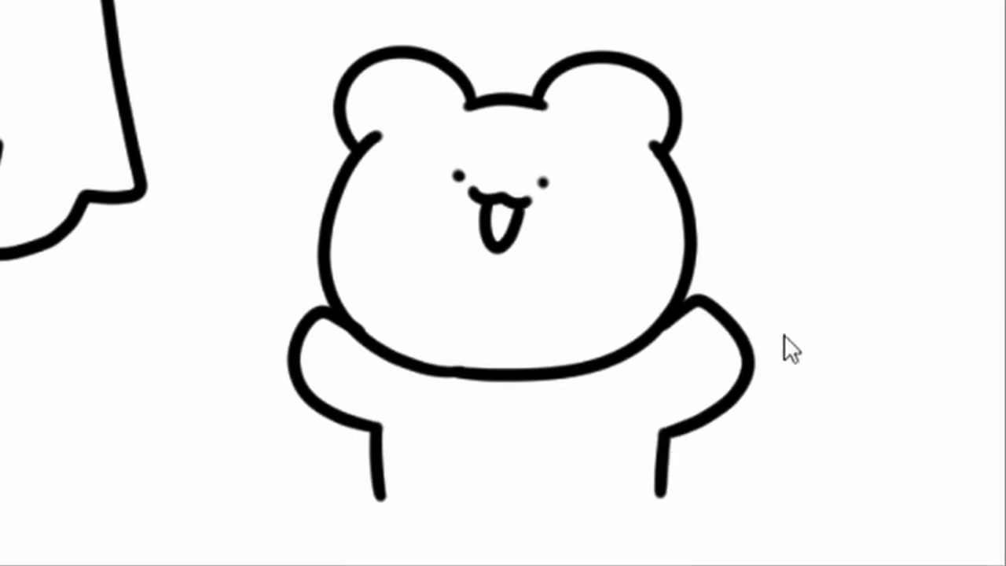
# Select all lines of the bear and place a duplicate of it to the right of the original.
pyautogui.moveTo(272, 24); pyautogui.dragTo(652, 314)
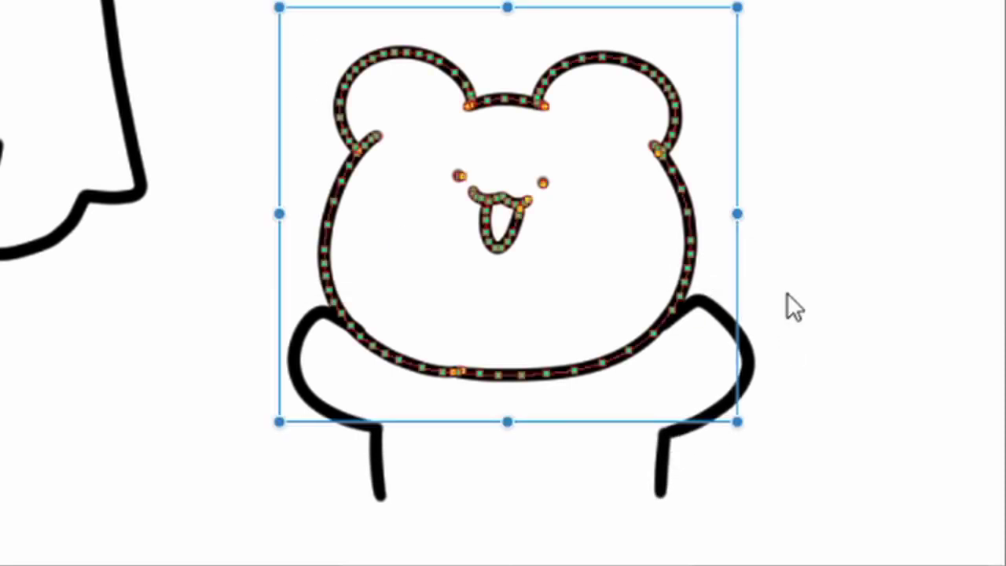
pyautogui.moveTo(867, 116); pyautogui.dragTo(283, 423)
pyautogui.click(878, 332)
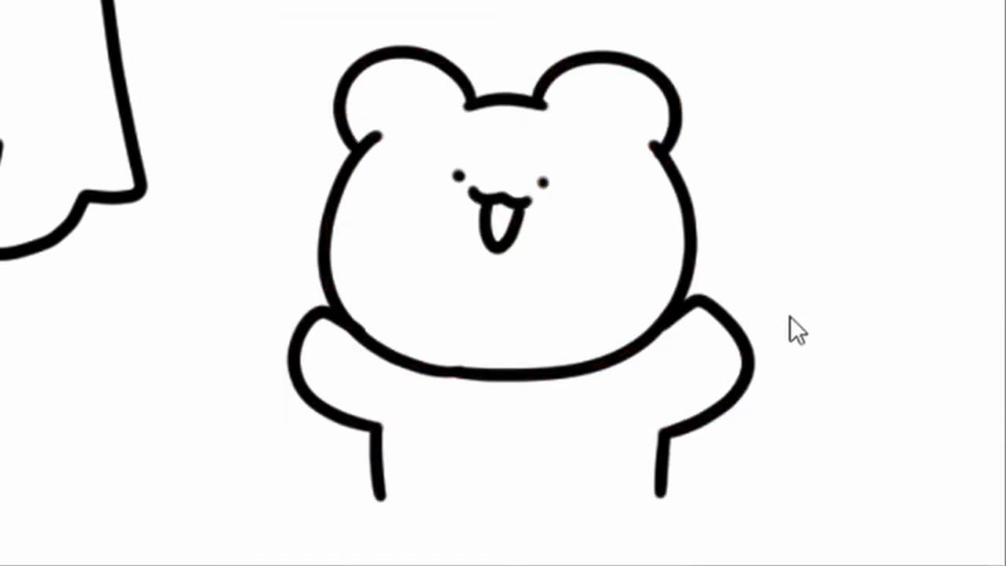
pyautogui.moveTo(859, 326)
pyautogui.mouseDown()
pyautogui.moveTo(848, 310)
pyautogui.moveTo(701, 241)
pyautogui.mouseUp()
pyautogui.click(736, 397)
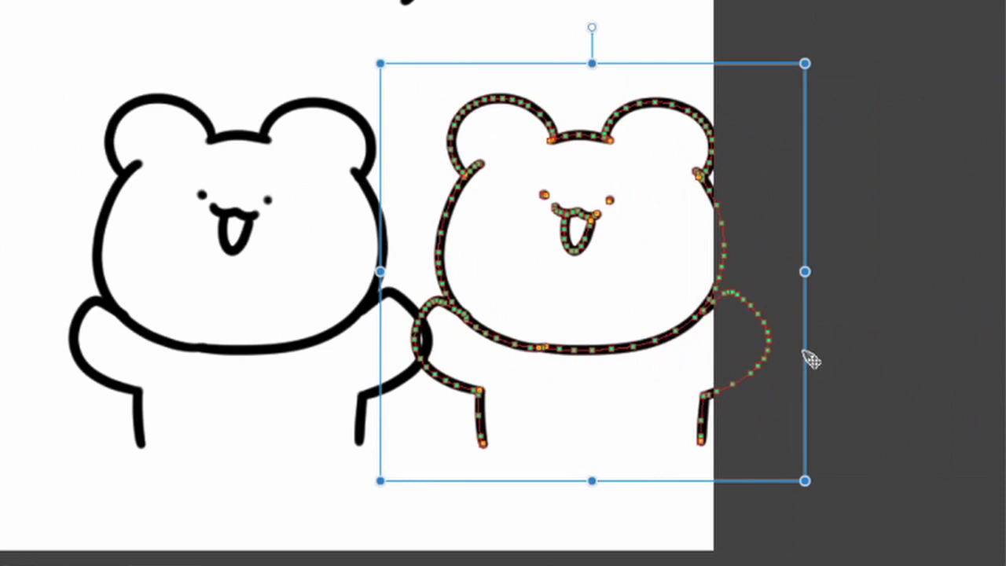
# Select all lines of both bears and move them left so the duplicate lies completely on the canvas.
pyautogui.click(846, 363)
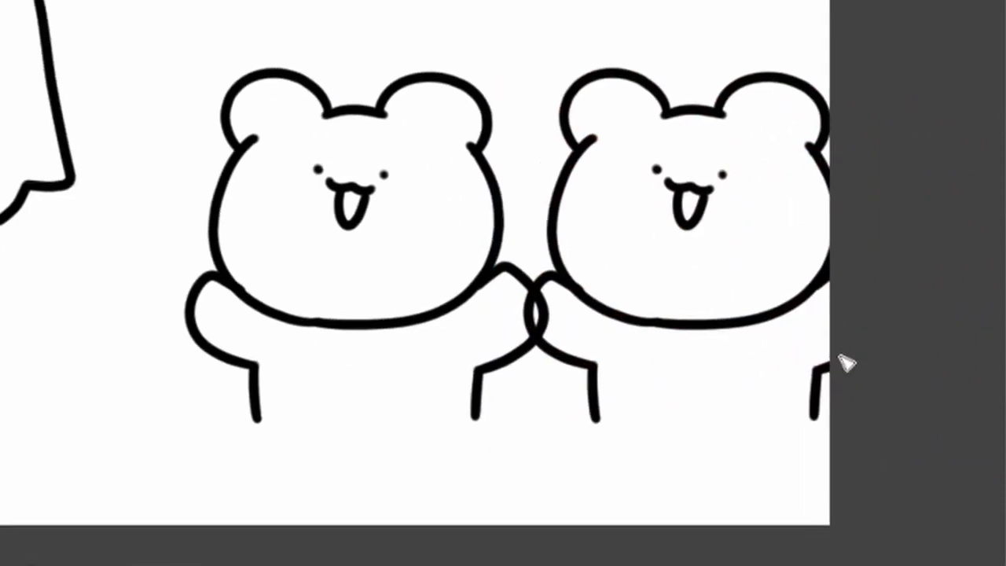
pyautogui.moveTo(927, 45); pyautogui.dragTo(218, 454)
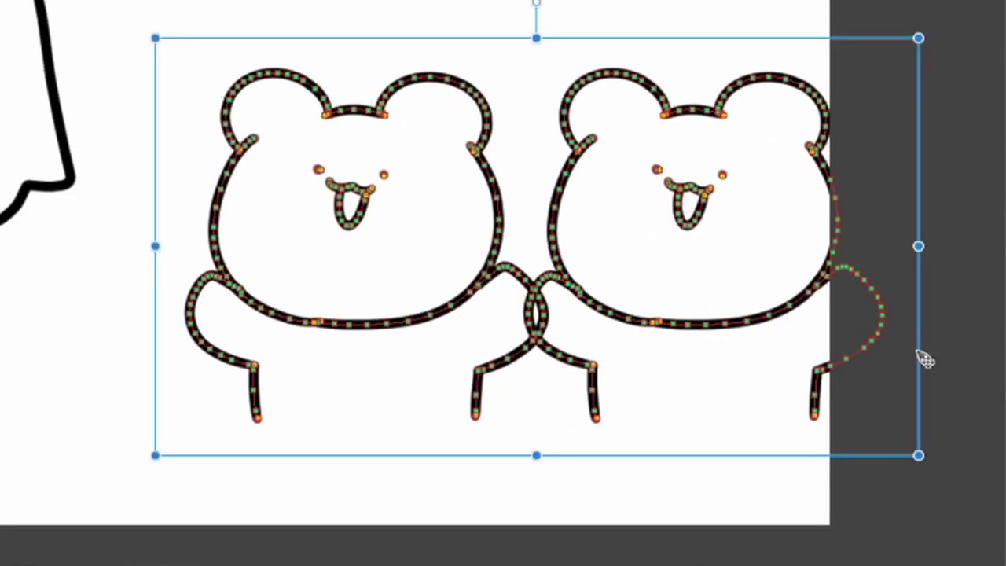
pyautogui.moveTo(917, 353); pyautogui.dragTo(818, 353)
pyautogui.moveTo(586, 385); pyautogui.dragTo(729, 389)
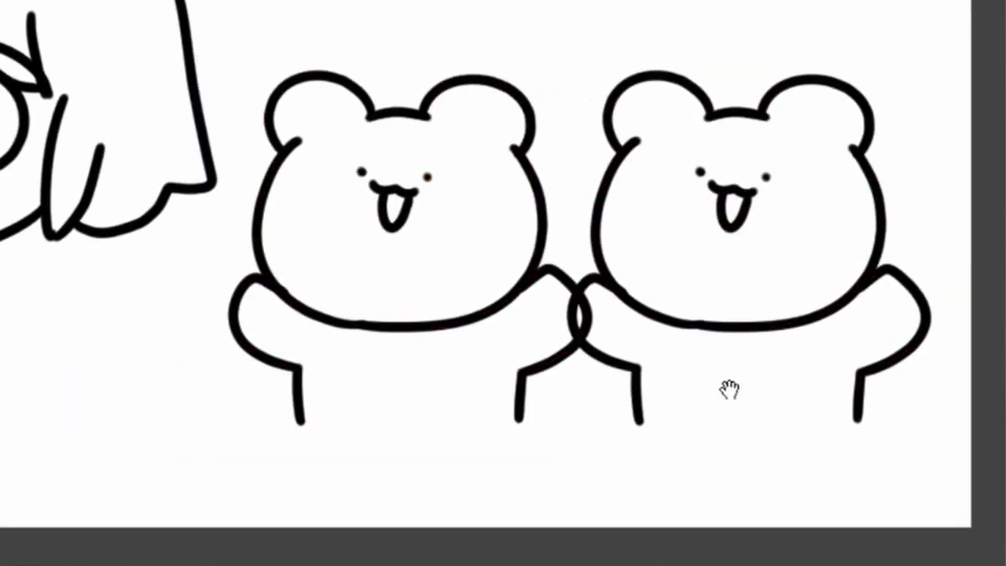
pyautogui.hscroll(-1, 729, 389)
# Try selecting the left bear's ears, face and head outline with partial selection areas, and clear the selection.
pyautogui.moveTo(292, 10); pyautogui.dragTo(567, 251)
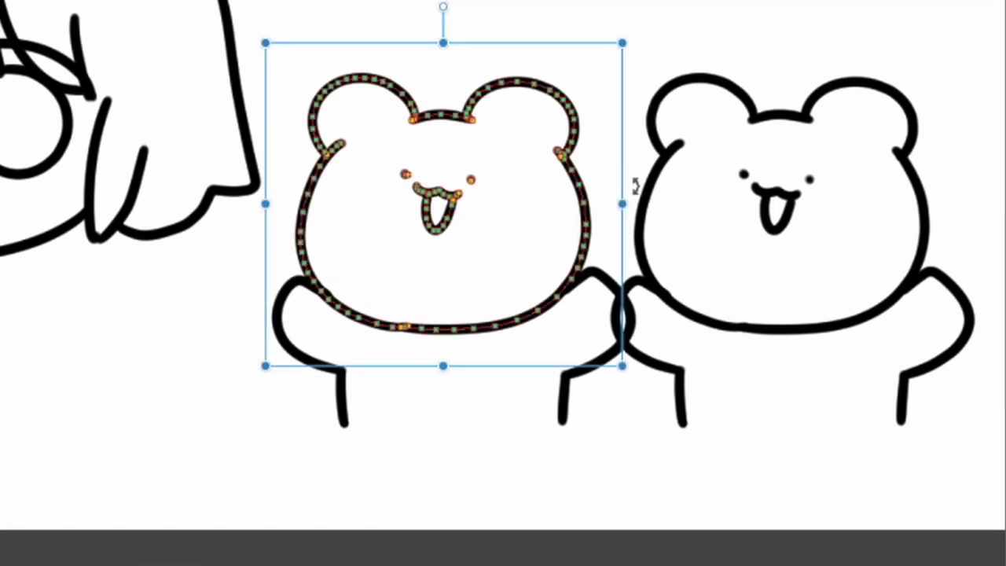
pyautogui.click(481, 273)
pyautogui.moveTo(292, 26); pyautogui.dragTo(482, 234)
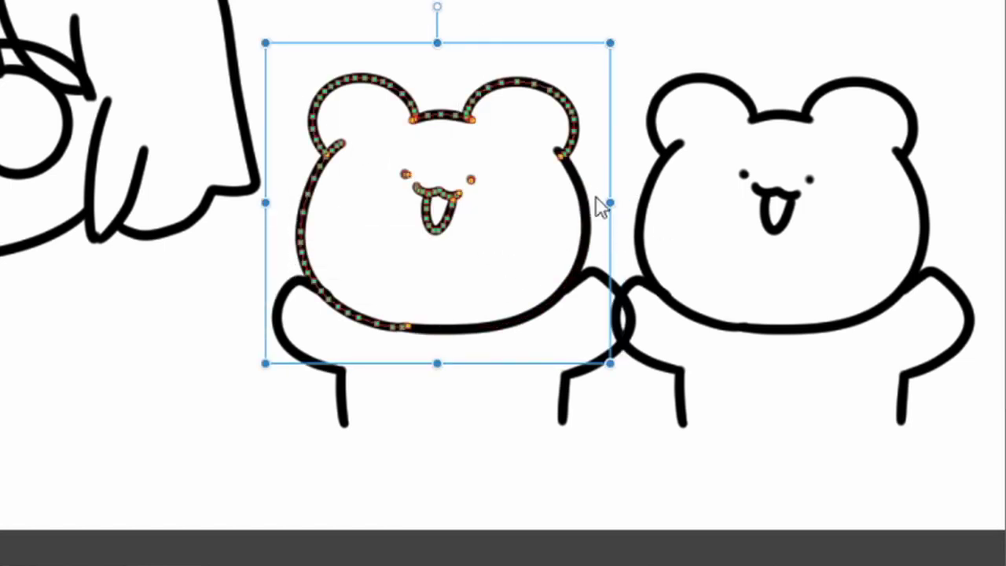
pyautogui.moveTo(515, 269); pyautogui.dragTo(529, 281)
pyautogui.click(530, 281)
# Connect the two line segments meeting at the left bear's chin into one vector line and select it to check.
pyautogui.press('p')
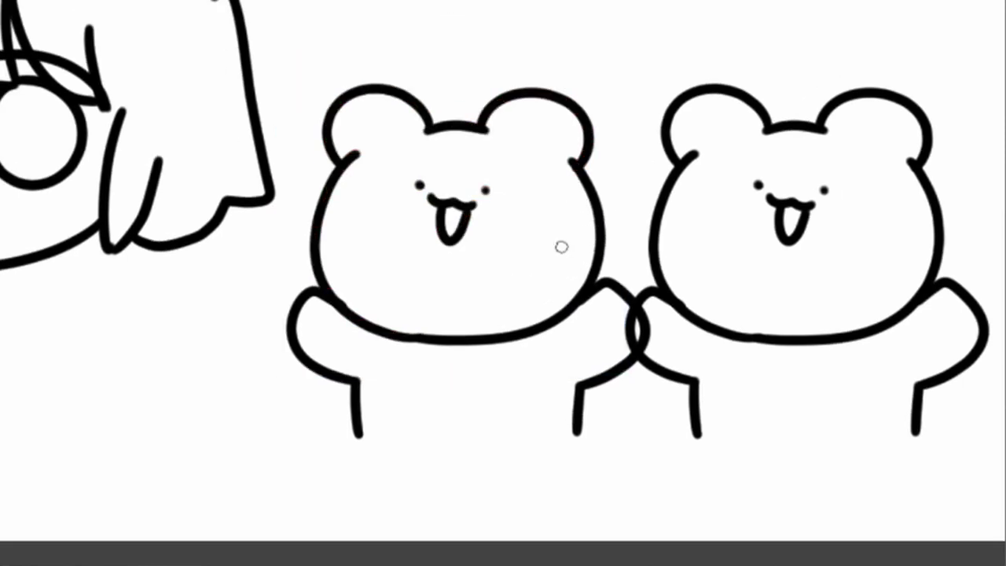
pyautogui.scroll(1, 418, 340)
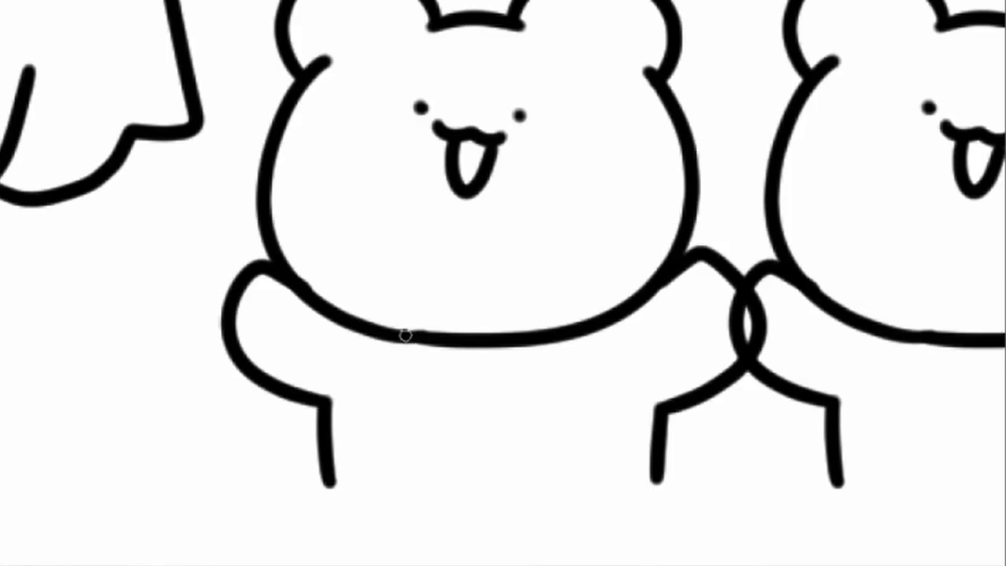
pyautogui.moveTo(398, 335); pyautogui.dragTo(471, 337)
pyautogui.keyDown('ctrl'); pyautogui.click(485, 336); pyautogui.keyUp('ctrl')
pyautogui.scroll(-1, 539, 325)
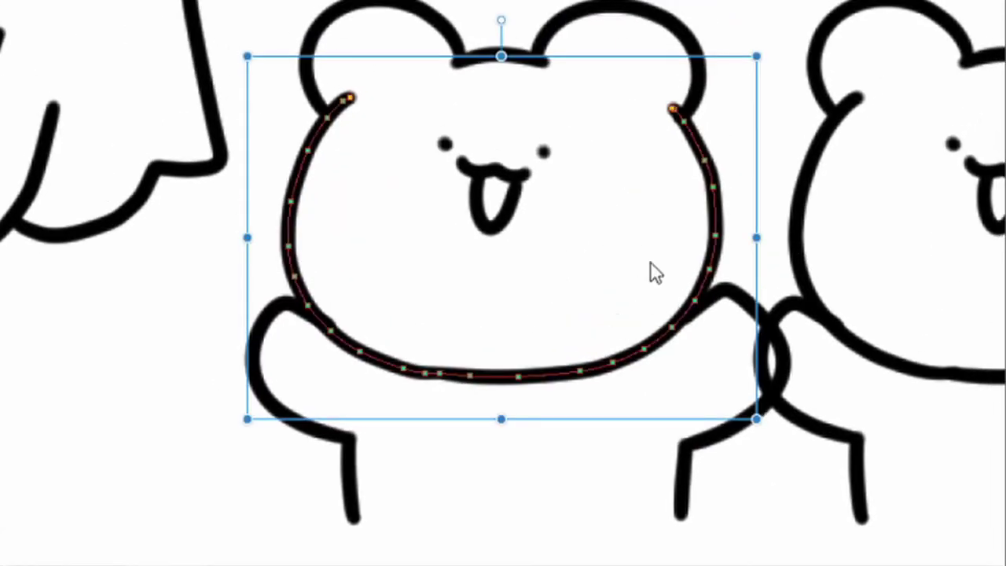
# Delete the extra control point at the left bear's chin joint and smooth the outline with the remaining one.
pyautogui.click(541, 319)
pyautogui.click(460, 383)
pyautogui.scroll(1, 438, 374)
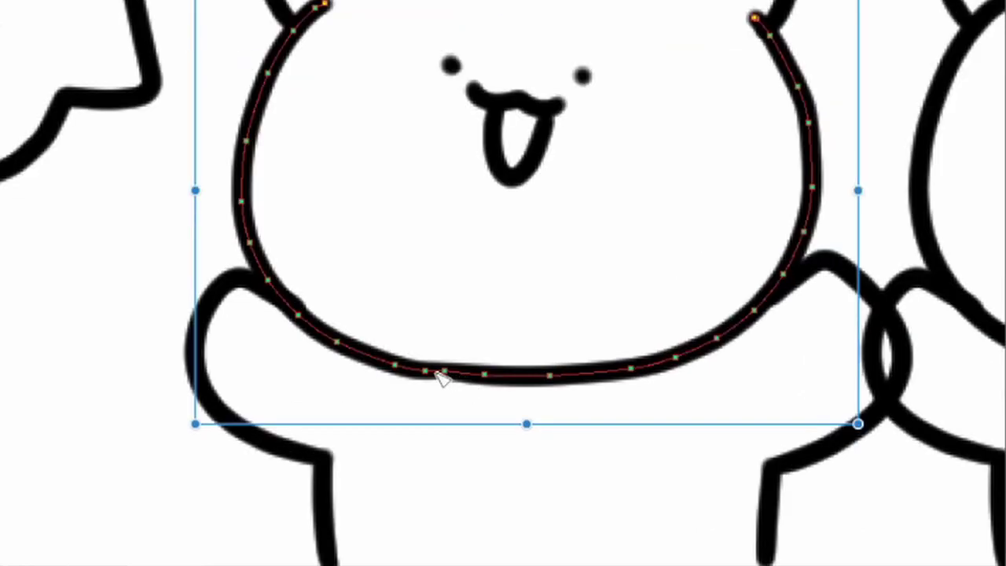
pyautogui.click(560, 298)
pyautogui.click(463, 376)
pyautogui.rightClick(446, 372)
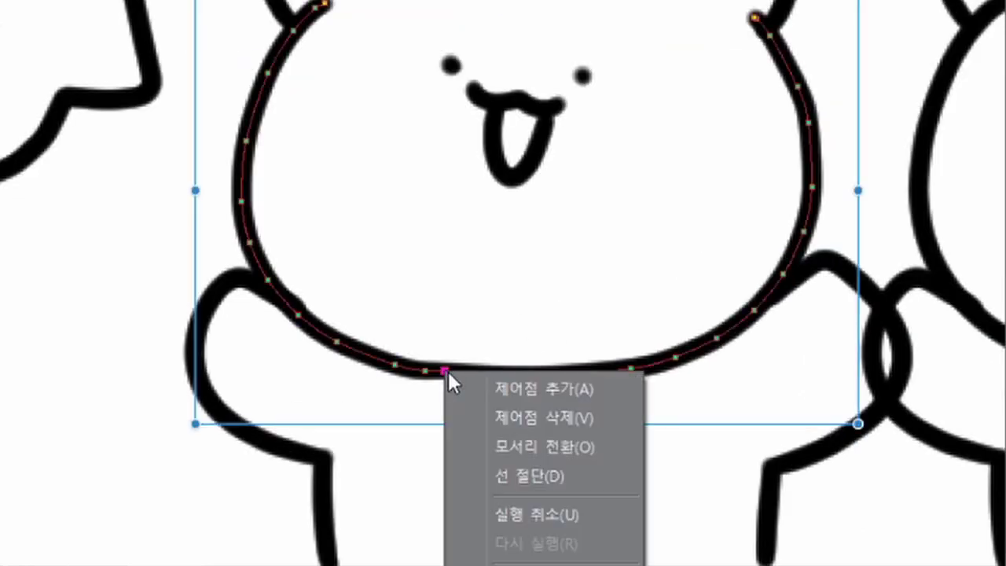
pyautogui.click(564, 418)
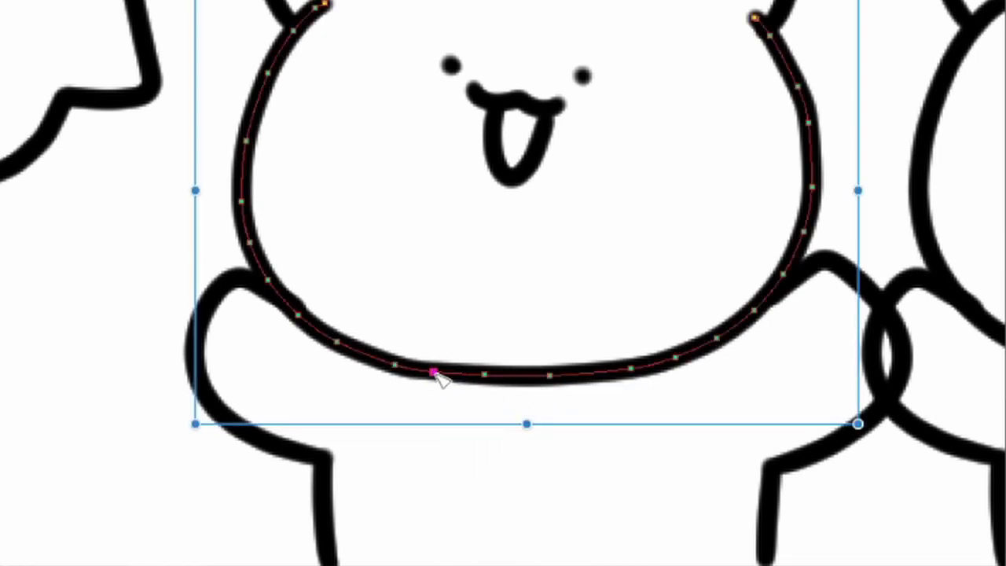
pyautogui.click(517, 326)
# Select all lines of the duplicate bear on the right and delete them.
pyautogui.scroll(-3, 659, 308)
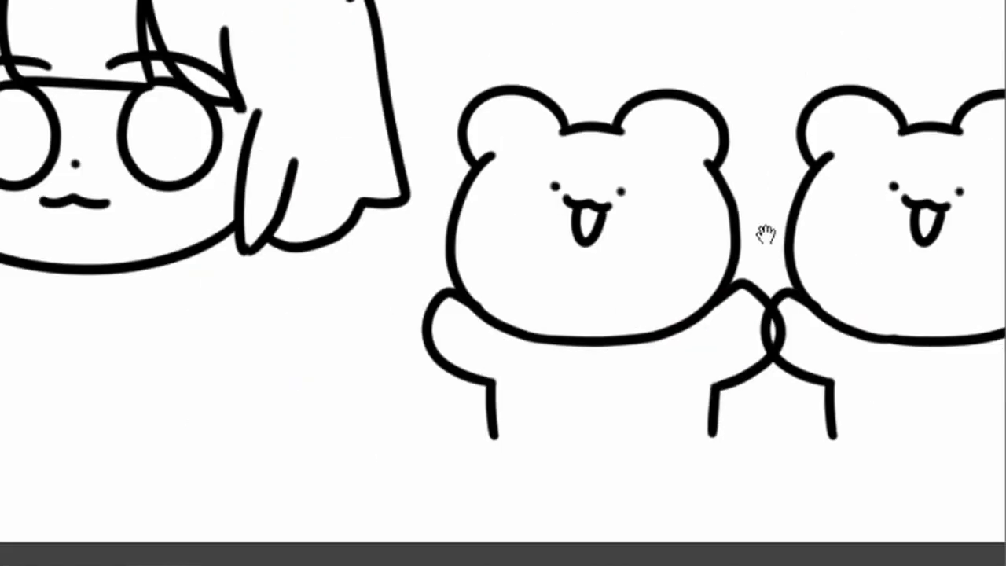
pyautogui.moveTo(767, 233); pyautogui.dragTo(683, 330)
pyautogui.moveTo(565, 266); pyautogui.dragTo(449, 358)
pyautogui.moveTo(588, 337); pyautogui.dragTo(622, 339)
pyautogui.press('y')
pyautogui.moveTo(404, 175)
pyautogui.mouseDown()
pyautogui.moveTo(462, 174)
pyautogui.moveTo(456, 148)
pyautogui.mouseUp()
pyautogui.scroll(-2, 845, 418)
pyautogui.moveTo(839, 476); pyautogui.dragTo(719, 474)
pyautogui.press('o')
pyautogui.moveTo(885, 209)
pyautogui.mouseDown()
pyautogui.moveTo(817, 334)
pyautogui.moveTo(632, 507)
pyautogui.mouseUp()
pyautogui.press('Delete')
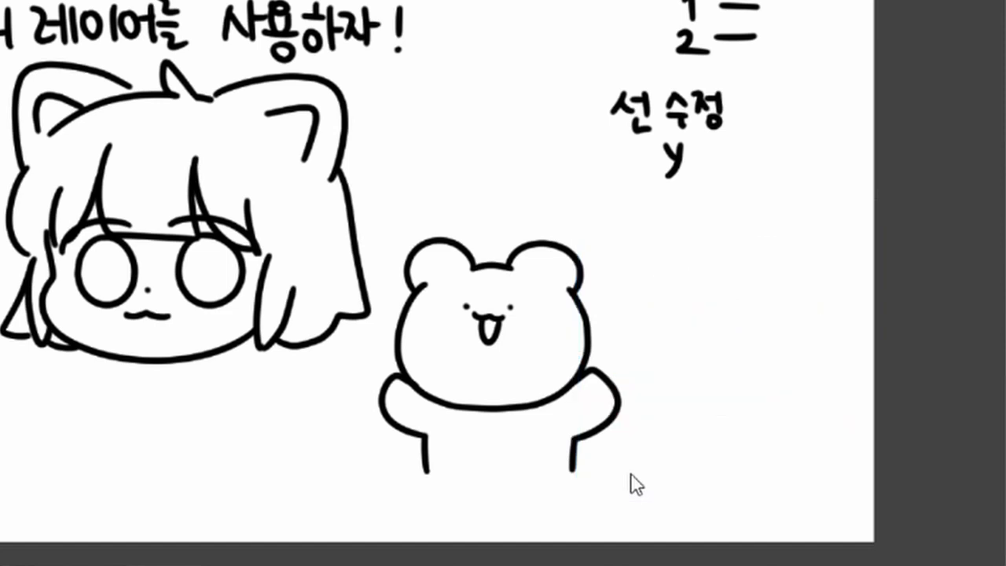
# Adjust the lines of the remaining bear's arms and body sides slightly with the vector line pinch tool.
pyautogui.scroll(2, 636, 483)
pyautogui.moveTo(542, 382); pyautogui.dragTo(620, 403)
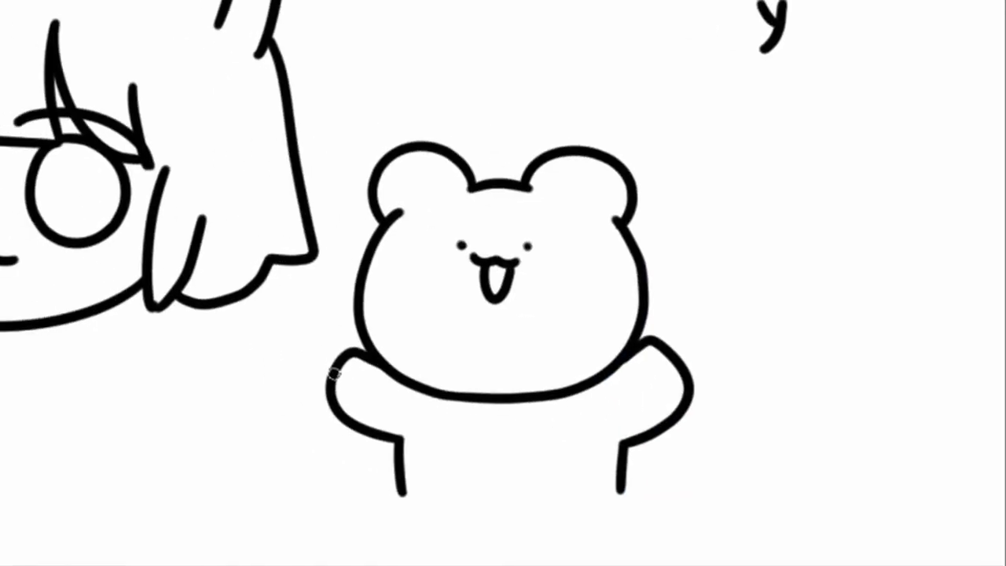
pyautogui.moveTo(380, 436); pyautogui.dragTo(400, 465)
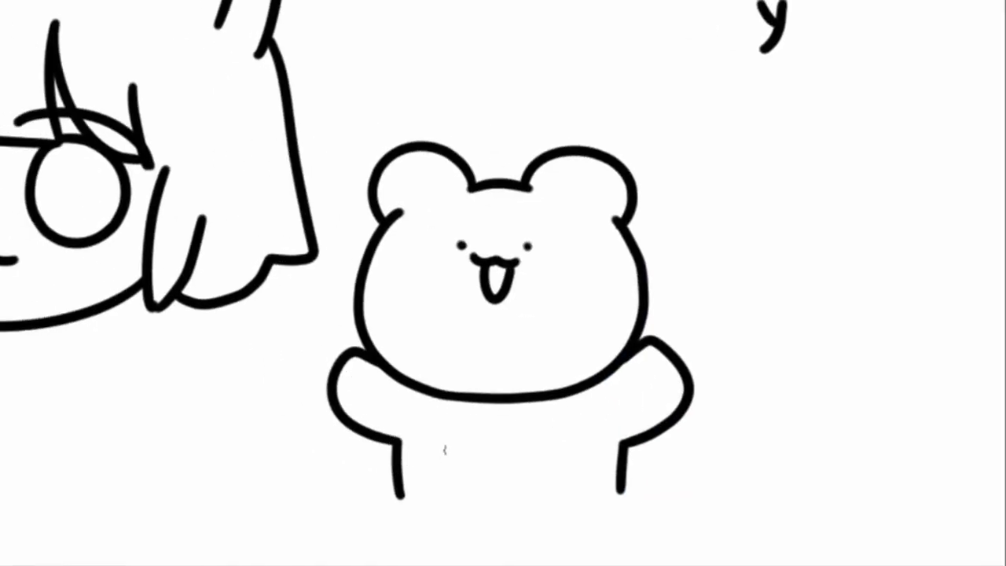
pyautogui.moveTo(573, 474); pyautogui.dragTo(617, 444)
pyautogui.scroll(-2, 653, 415)
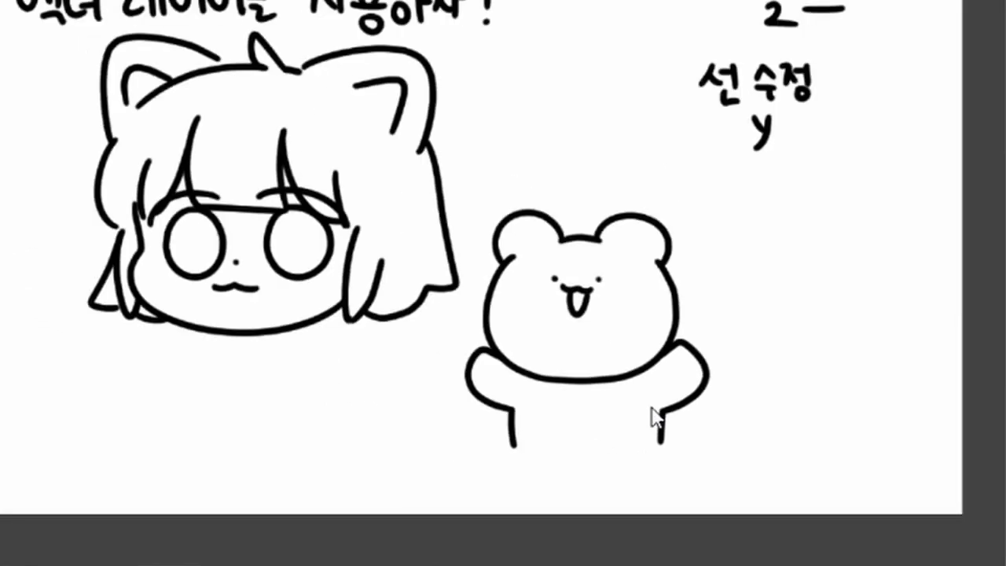
# Select the girl's eyes, nose and mouth, and add both upper lash lines and the bang strand to the selection.
pyautogui.moveTo(382, 377); pyautogui.dragTo(514, 404)
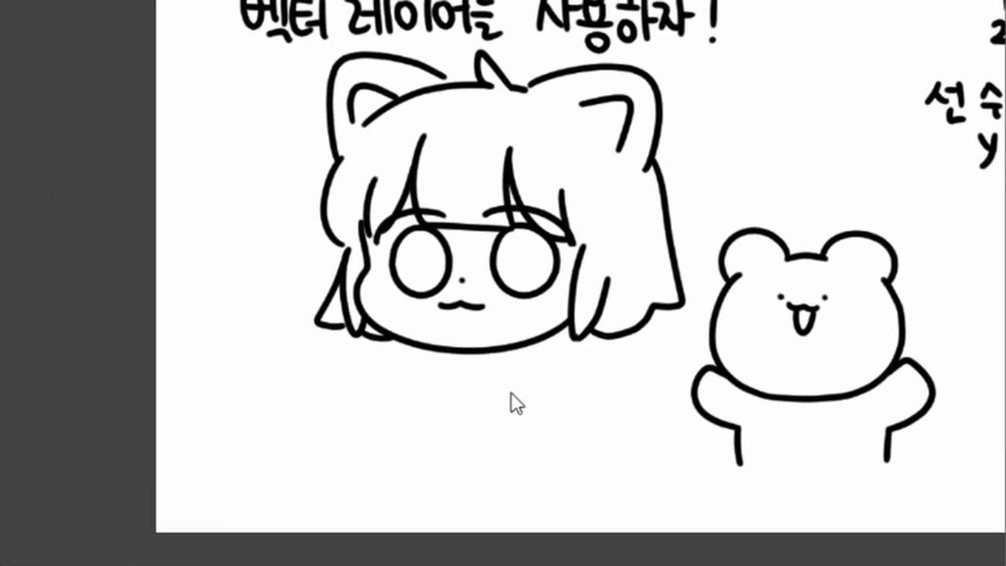
pyautogui.scroll(2, 481, 382)
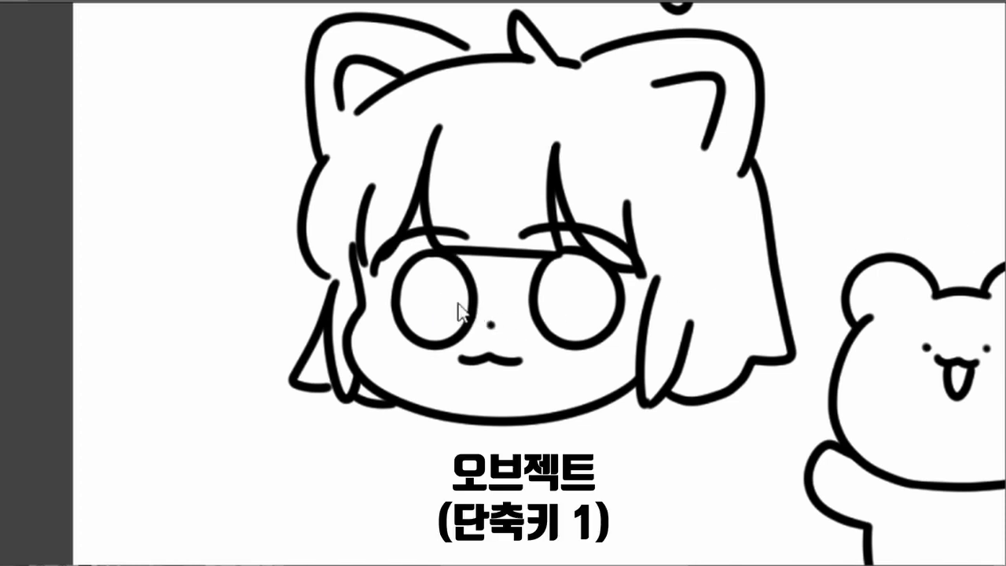
pyautogui.moveTo(437, 291); pyautogui.dragTo(588, 376)
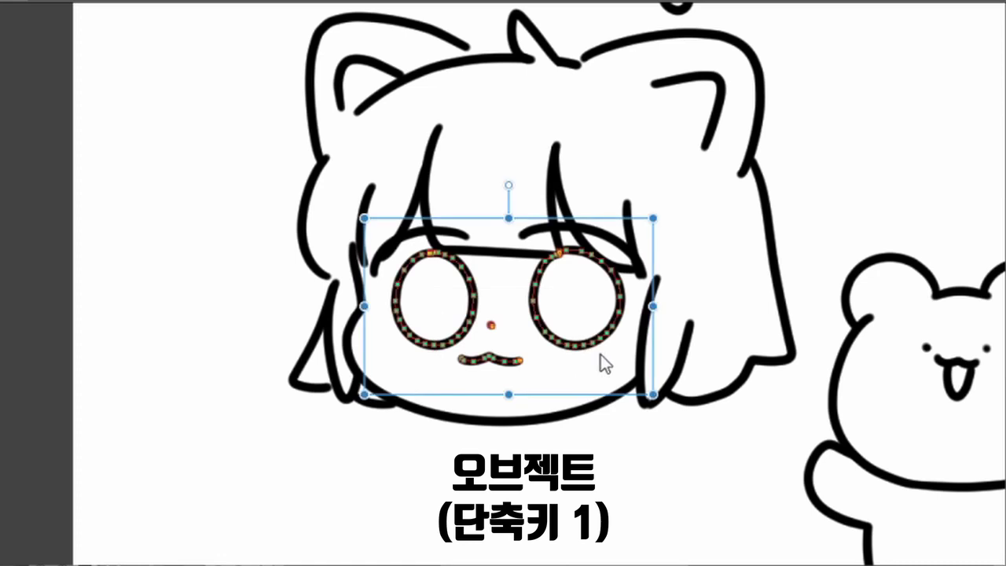
pyautogui.keyDown('shift'); pyautogui.click(462, 236); pyautogui.keyUp('shift')
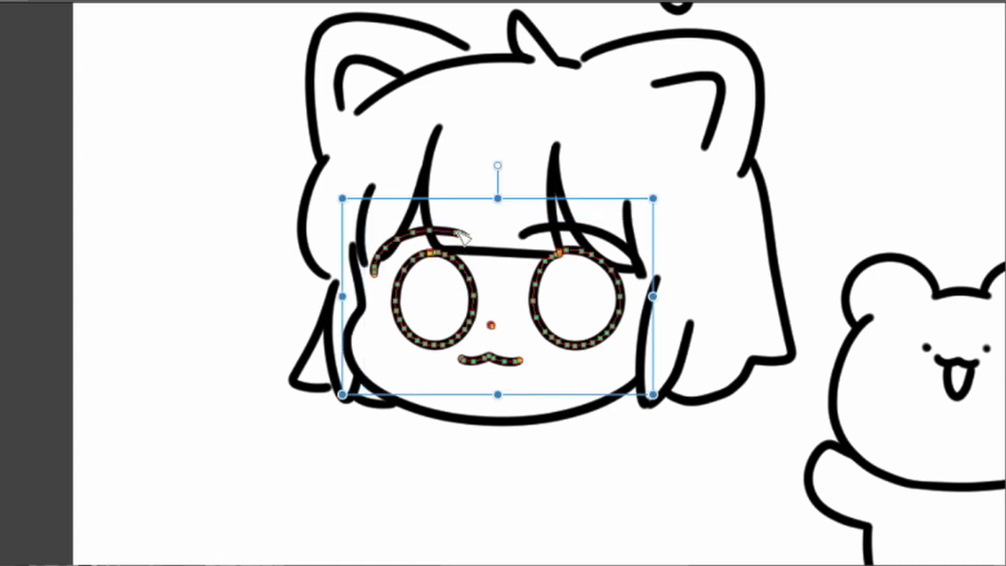
pyautogui.keyDown('shift'); pyautogui.click(558, 229); pyautogui.keyUp('shift')
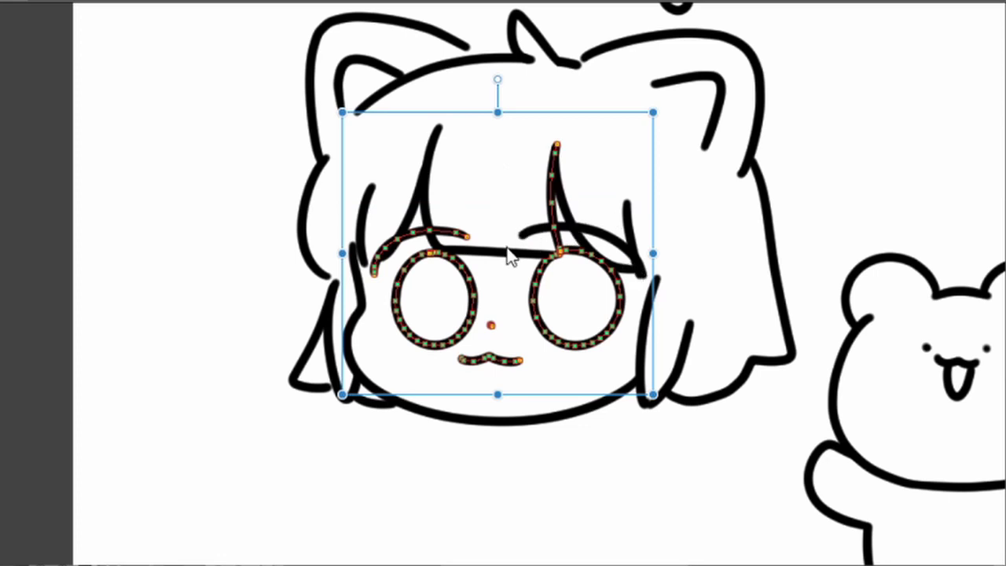
pyautogui.keyDown('shift'); pyautogui.click(540, 224); pyautogui.keyUp('shift')
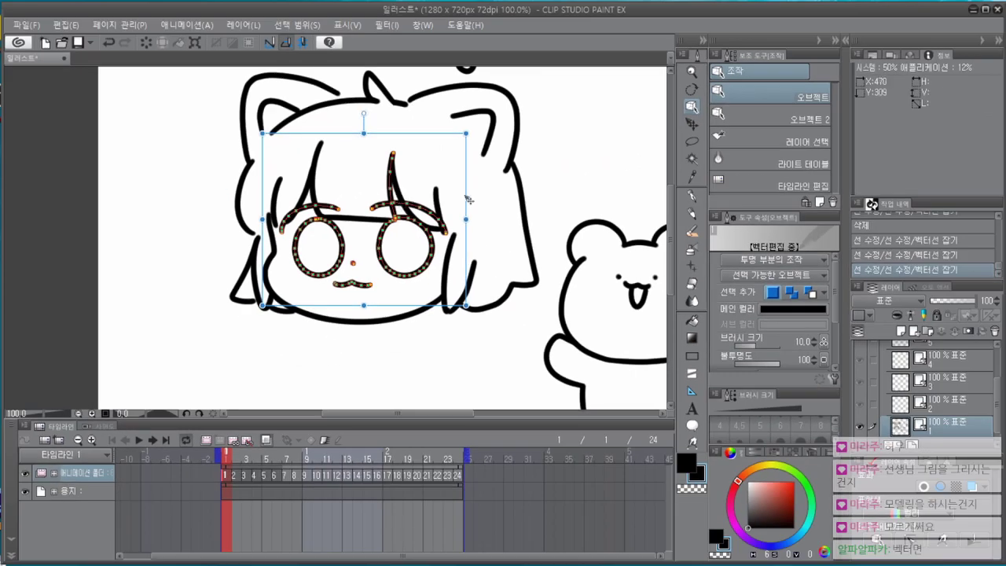
# Remove the bang strand from the selection with the subtracting selection mode and switch back to the normal selection mode.
pyautogui.press('F7')
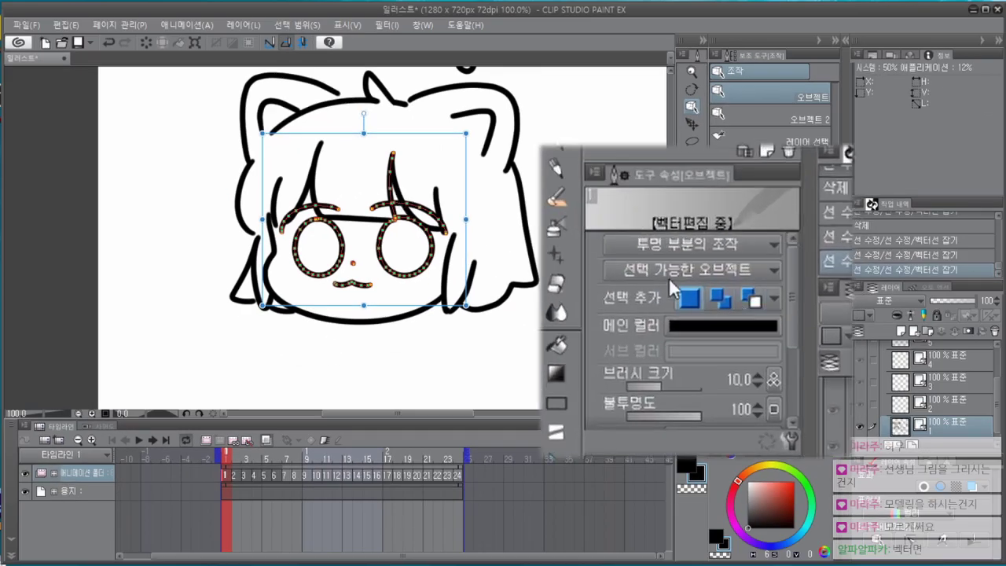
pyautogui.click(754, 299)
pyautogui.moveTo(359, 163); pyautogui.dragTo(414, 196)
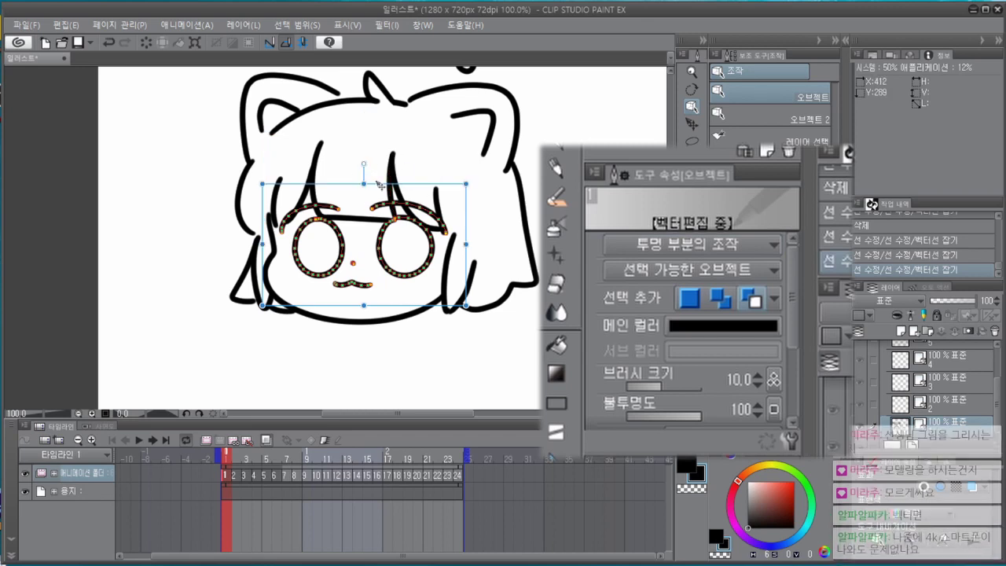
pyautogui.click(690, 301)
# Rotate the girl's selected facial features slightly clockwise and pinch the line at the top of her right-hand eye.
pyautogui.moveTo(479, 284); pyautogui.dragTo(503, 258)
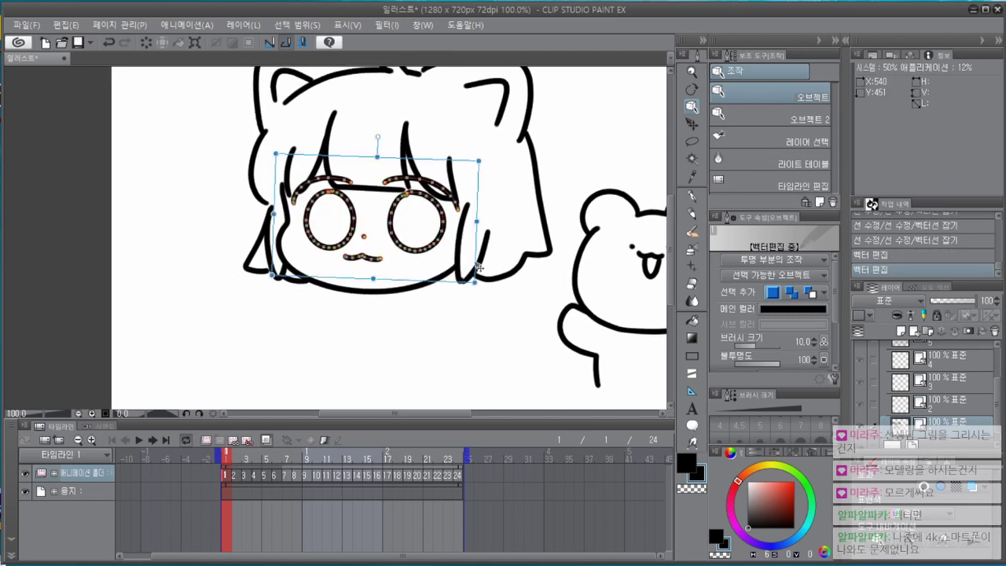
pyautogui.press('y')
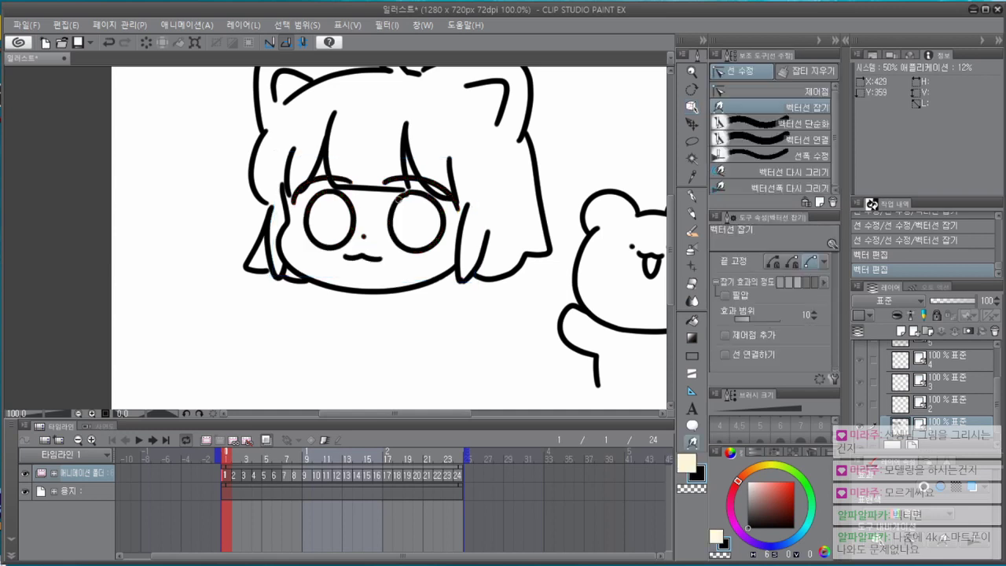
pyautogui.moveTo(399, 198); pyautogui.dragTo(402, 200)
pyautogui.press('o')
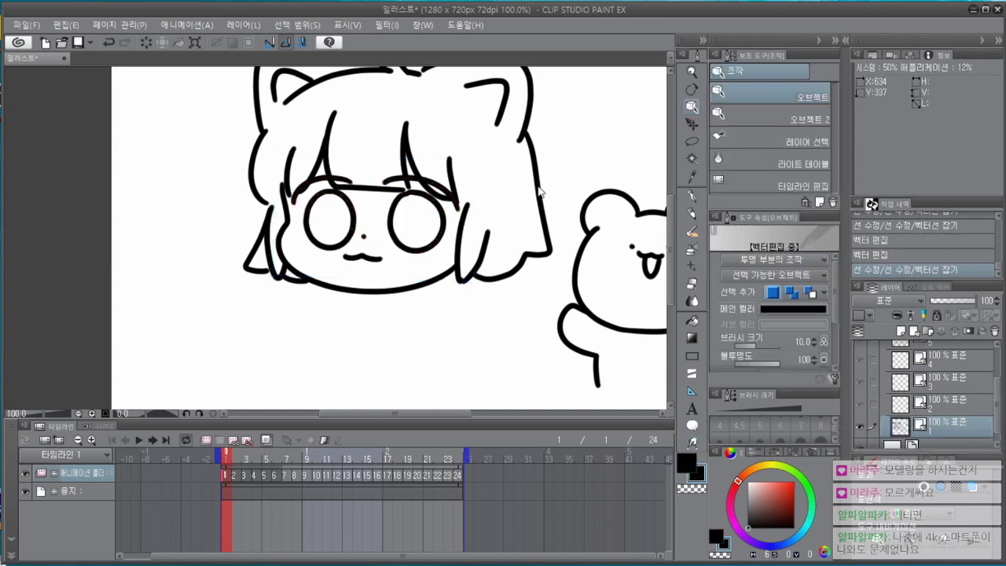
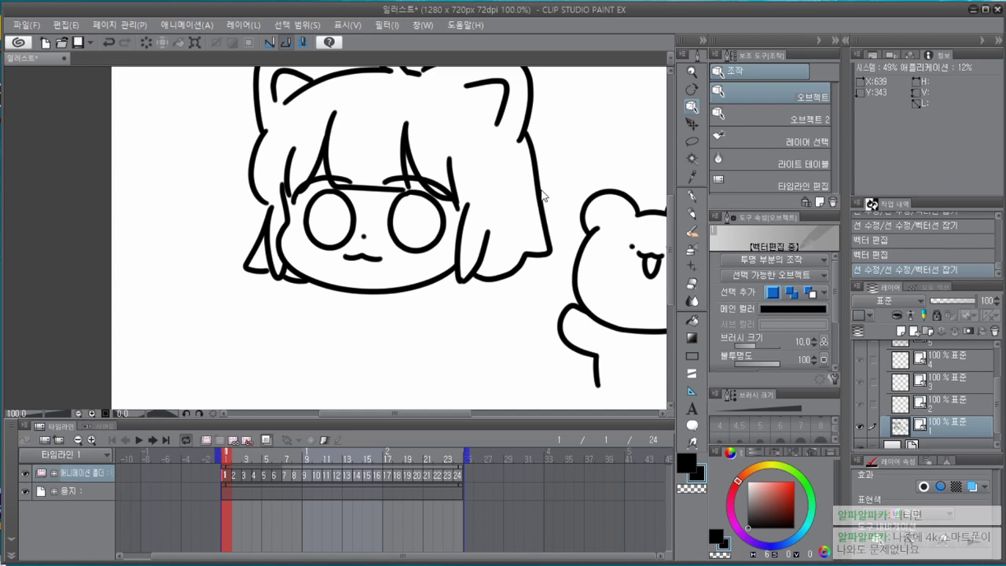
# Select the bear's head, ears and face lines and enlarge them well beyond the size of its body.
pyautogui.moveTo(416, 313); pyautogui.dragTo(258, 298)
pyautogui.moveTo(485, 311); pyautogui.dragTo(414, 305)
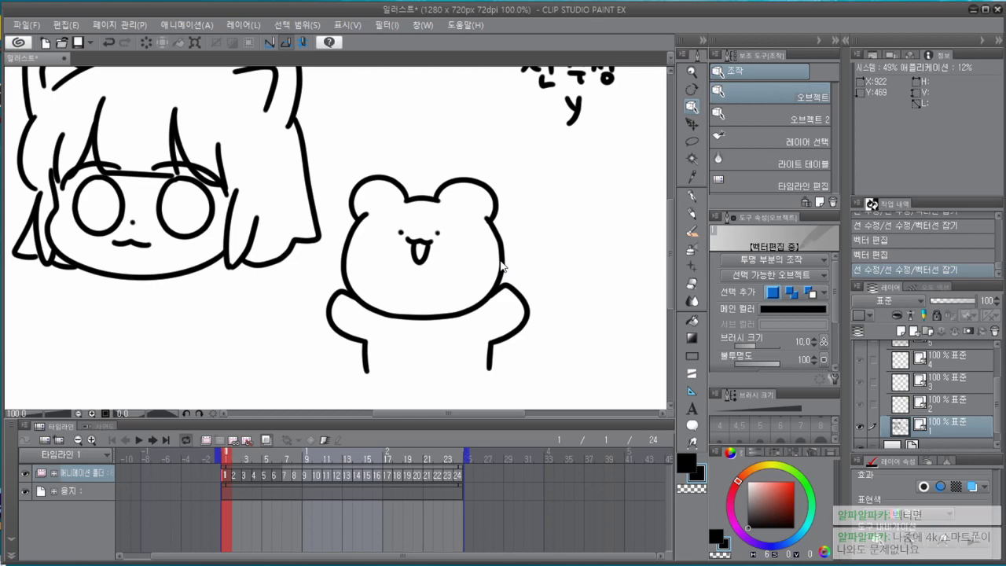
pyautogui.scroll(-2, 500, 267)
pyautogui.click(417, 260)
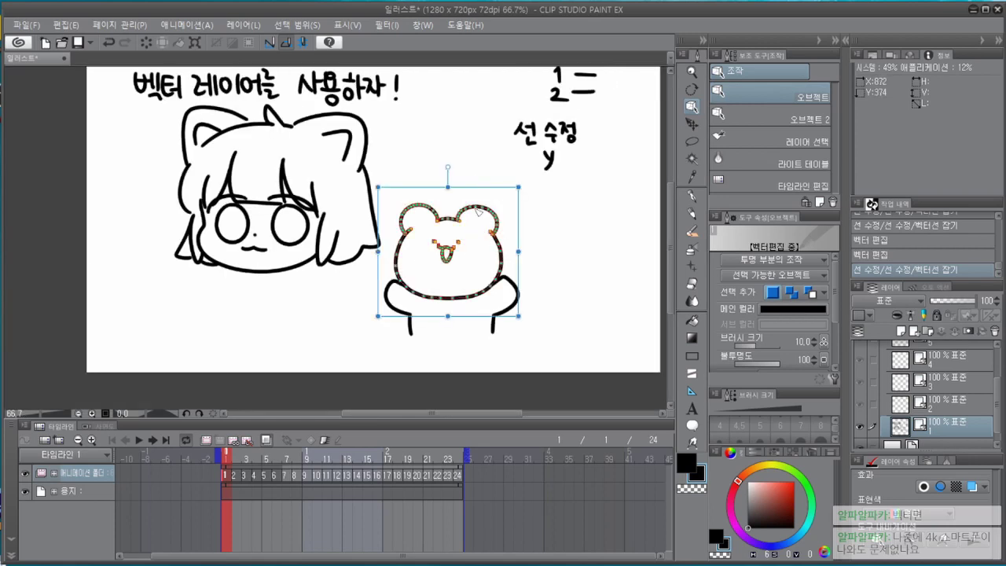
pyautogui.moveTo(452, 181); pyautogui.dragTo(448, 88)
pyautogui.scroll(2, 601, 187)
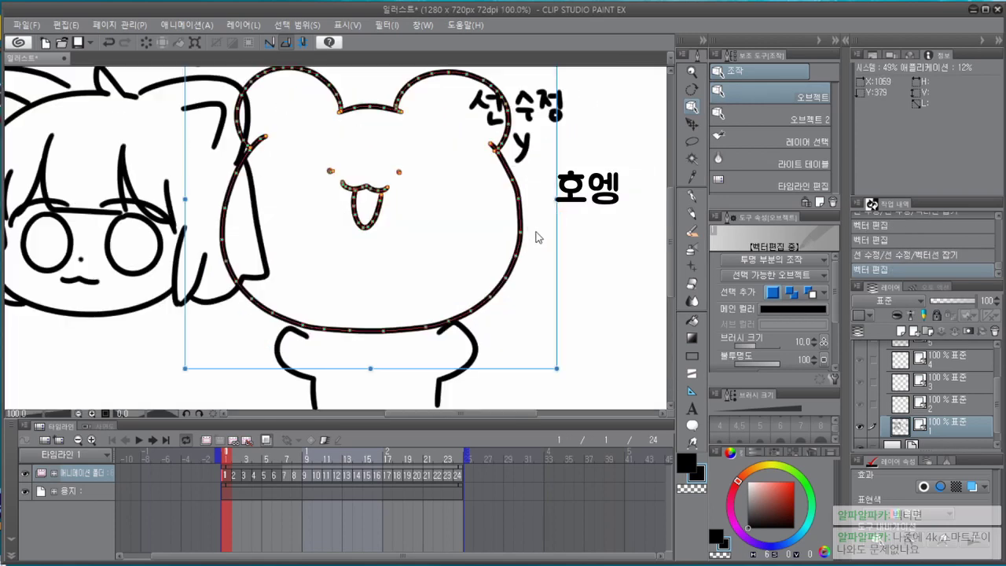
# Reshape the enlarged bear head's outline on its right side with the vector line pinch tool.
pyautogui.press('y')
pyautogui.moveTo(518, 198)
pyautogui.mouseDown()
pyautogui.moveTo(521, 212)
pyautogui.moveTo(517, 196)
pyautogui.mouseUp()
pyautogui.scroll(-1, 543, 184)
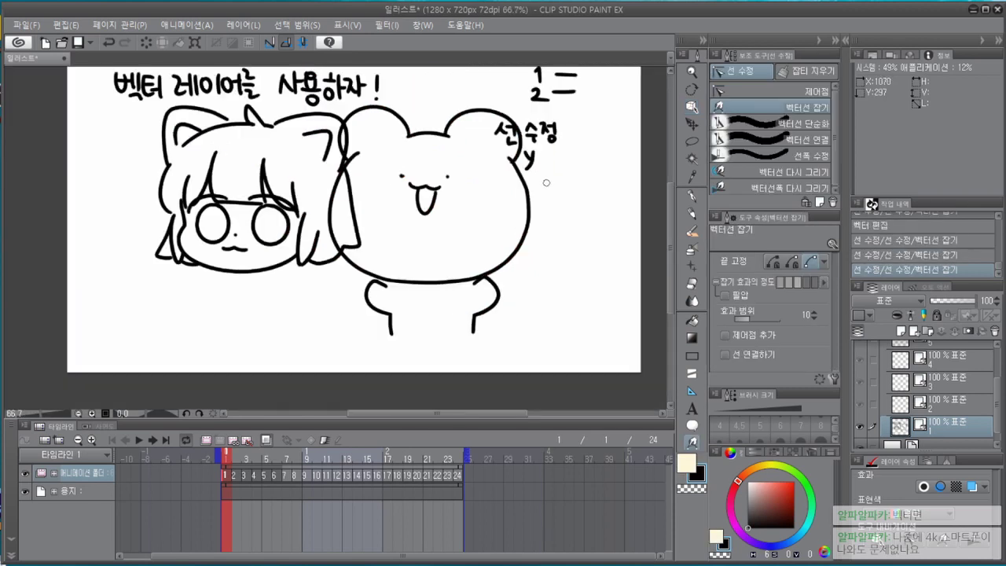
# Delete the bear's ears, top of the head, eyes and mouth together, and undo the deletion.
pyautogui.press('o')
pyautogui.moveTo(395, 102); pyautogui.dragTo(521, 217)
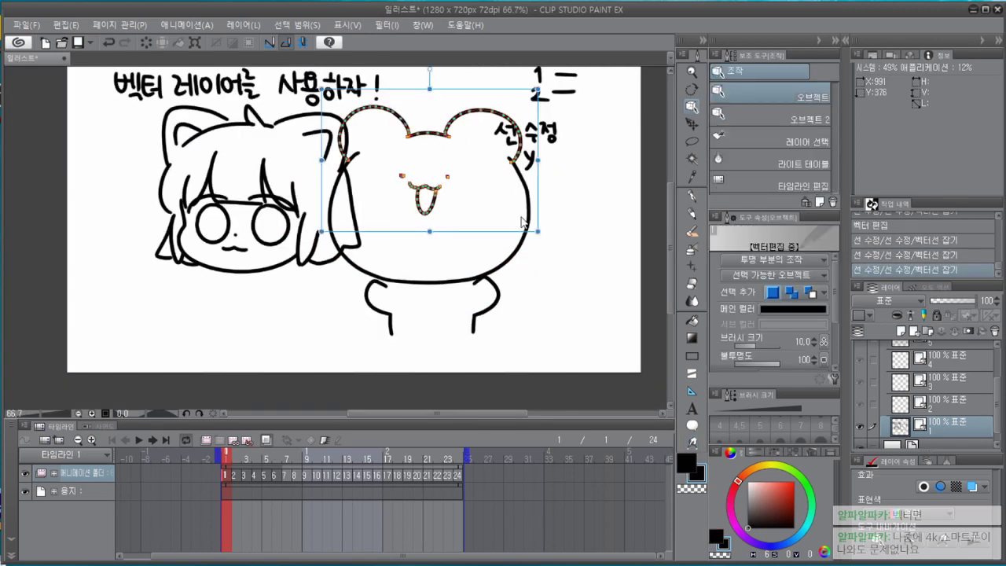
pyautogui.press('Delete')
pyautogui.moveTo(583, 220); pyautogui.dragTo(479, 268)
pyautogui.click(611, 266)
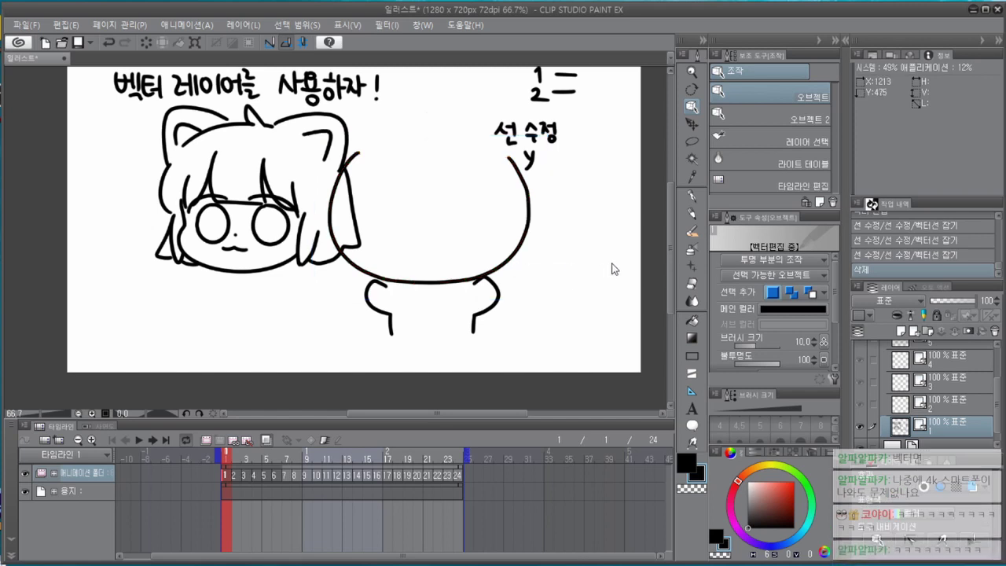
pyautogui.hotkey('ctrl', 'z')
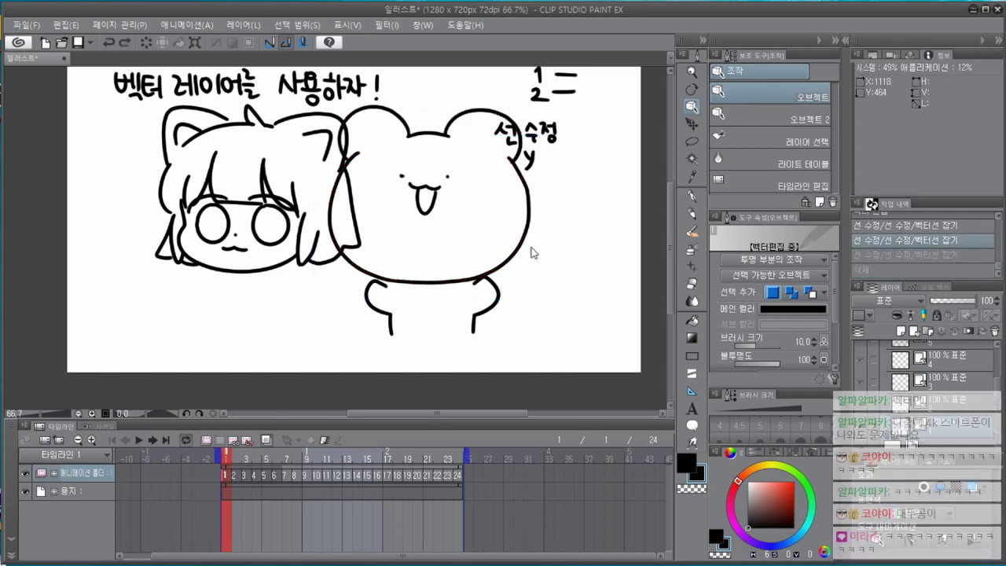
# Undo the reshaping and enlargement of the bear's head.
pyautogui.hotkey('ctrl', 'z')
pyautogui.hotkey('ctrl', 'z')
pyautogui.hotkey('ctrl', 'z')
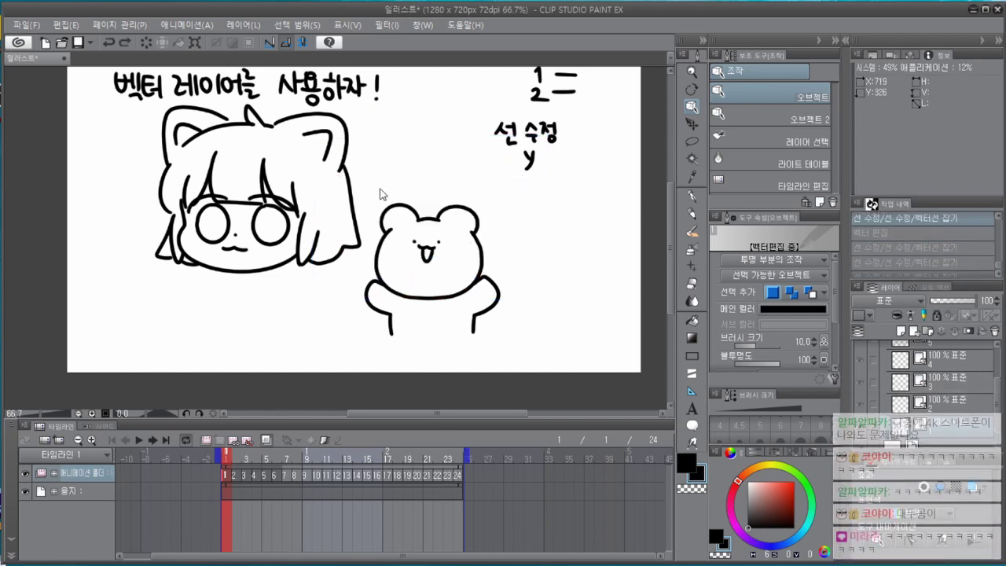
# Select the bear's head, ears and face lines, enlarge them over the body, and undo the enlargement.
pyautogui.moveTo(382, 193); pyautogui.dragTo(481, 272)
pyautogui.moveTo(498, 186); pyautogui.dragTo(590, 135)
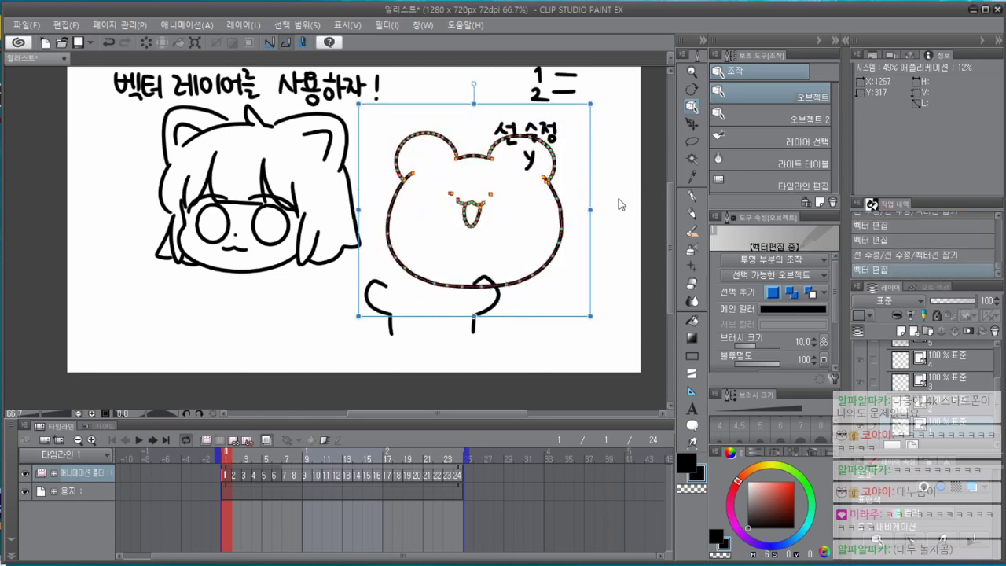
pyautogui.hotkey('ctrl', 'z')
pyautogui.moveTo(551, 280); pyautogui.dragTo(534, 279)
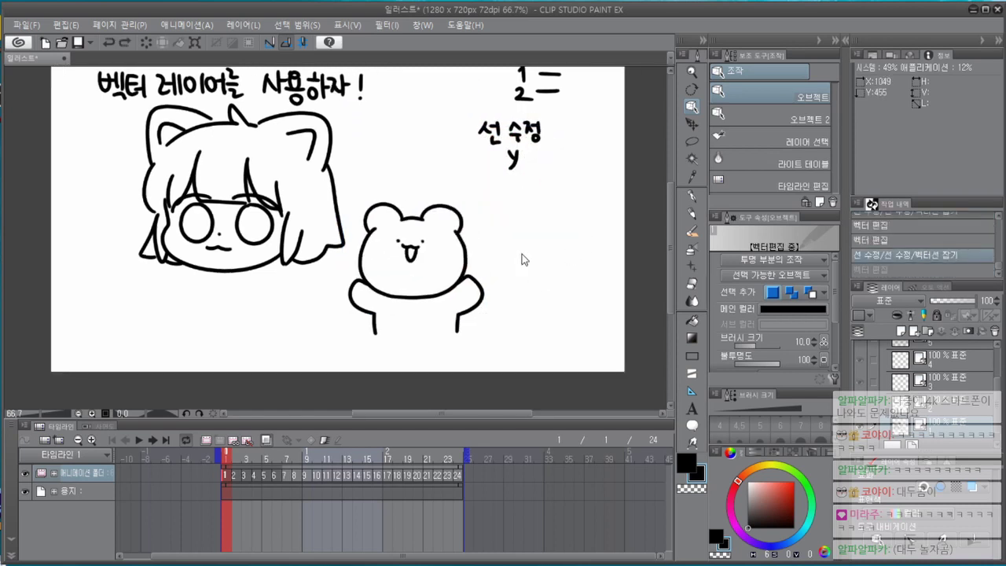
pyautogui.moveTo(452, 292); pyautogui.dragTo(476, 342)
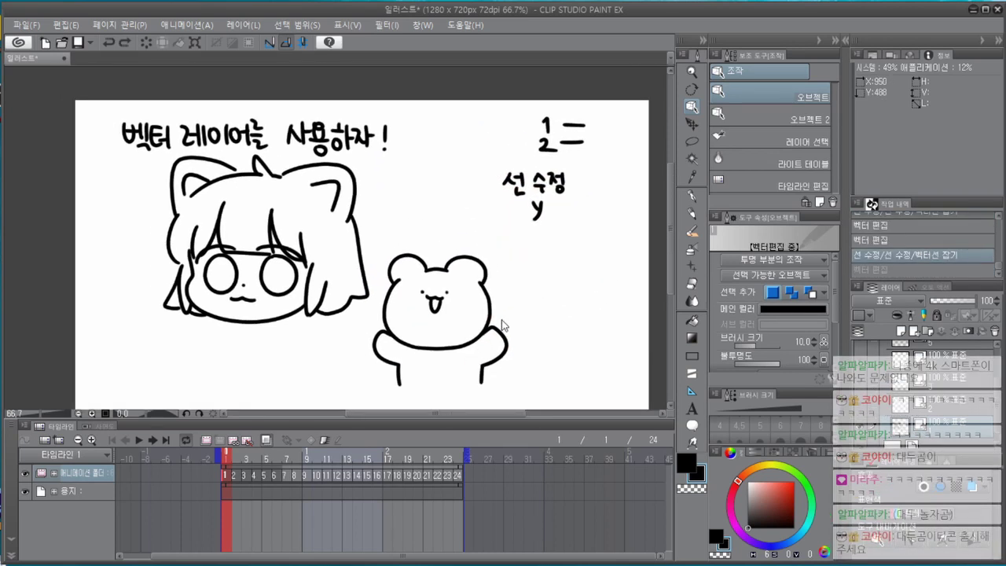
# Check whether the Gradient and Fill tools can be used on the vector layer.
pyautogui.press('y')
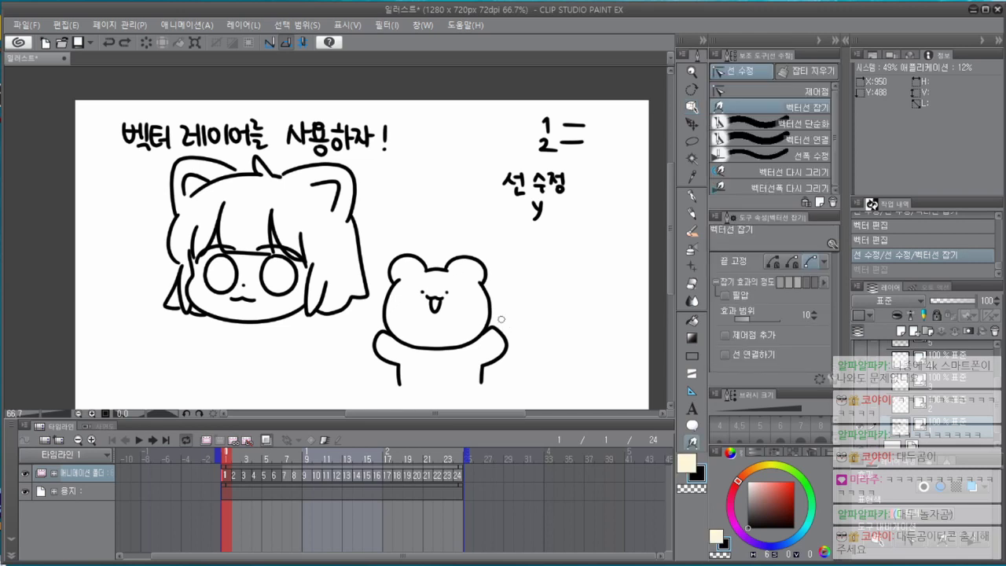
pyautogui.press('o')
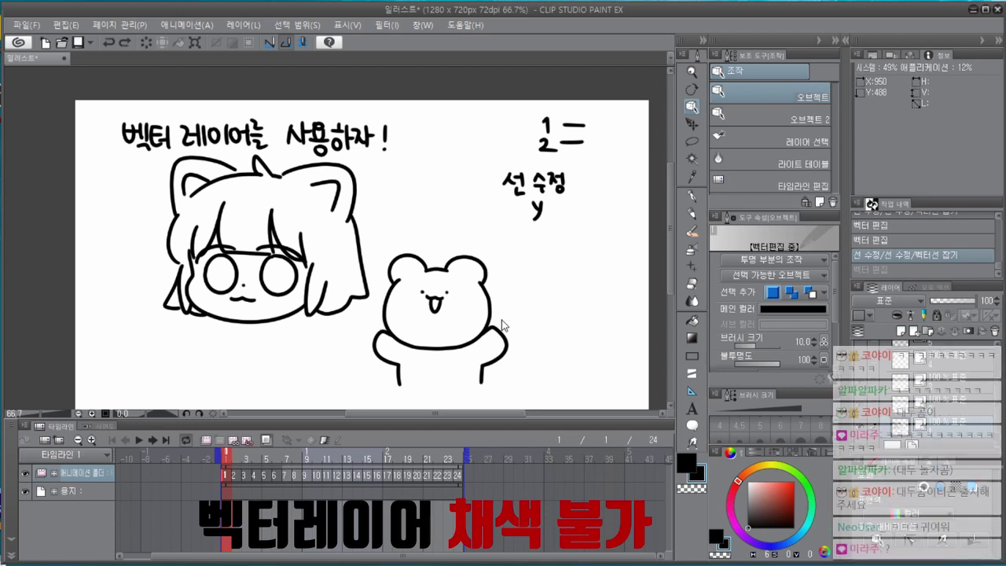
pyautogui.press('g')
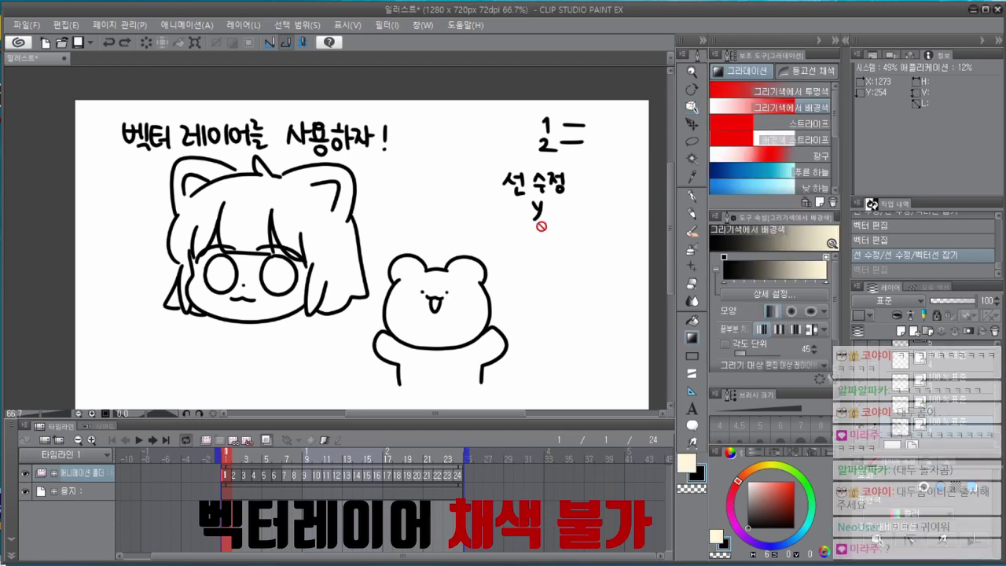
pyautogui.press('g')
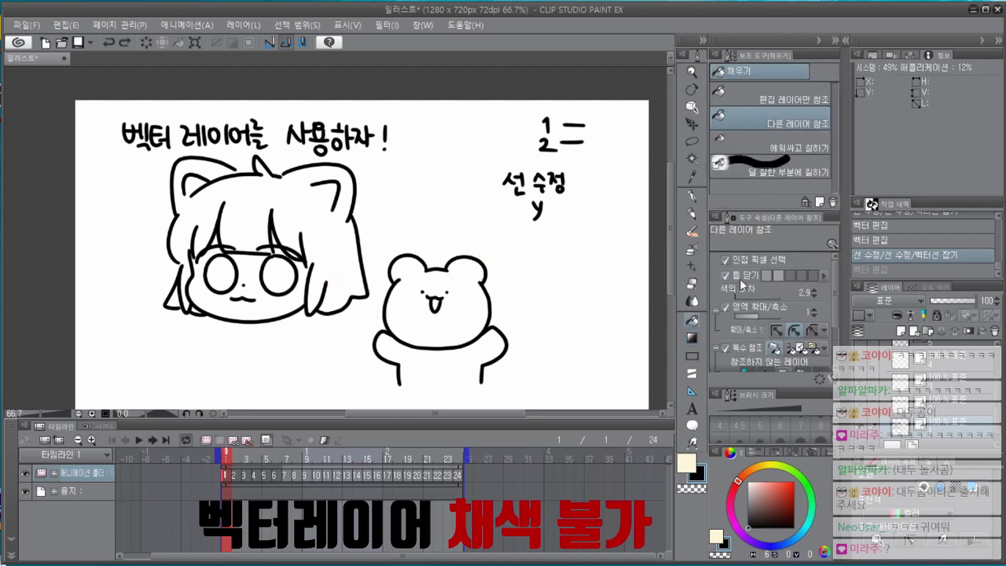
# Draw a wide rectangle outline with brush size 6.0 to the right of the bear and delete it.
pyautogui.click(694, 356)
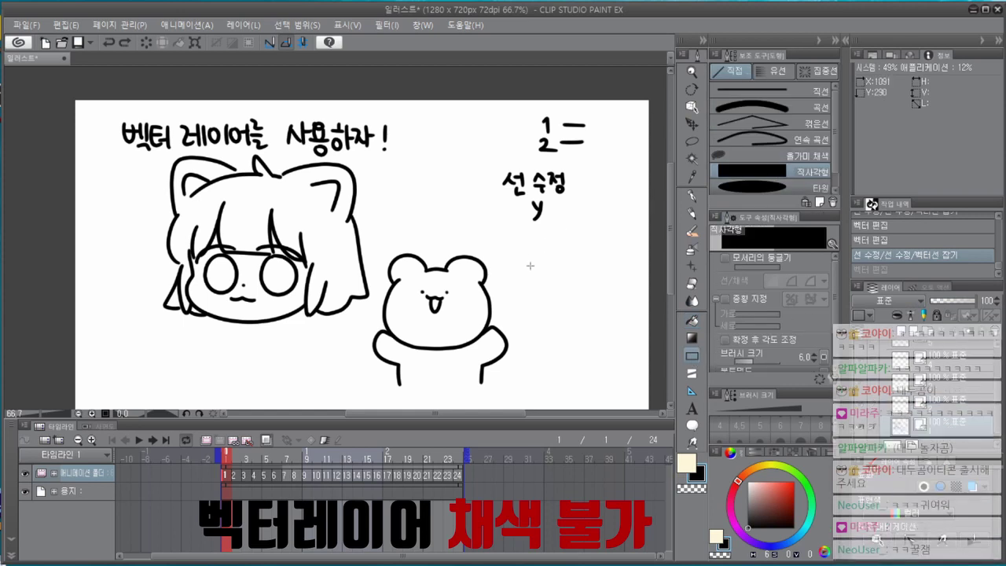
pyautogui.moveTo(518, 246); pyautogui.dragTo(626, 304)
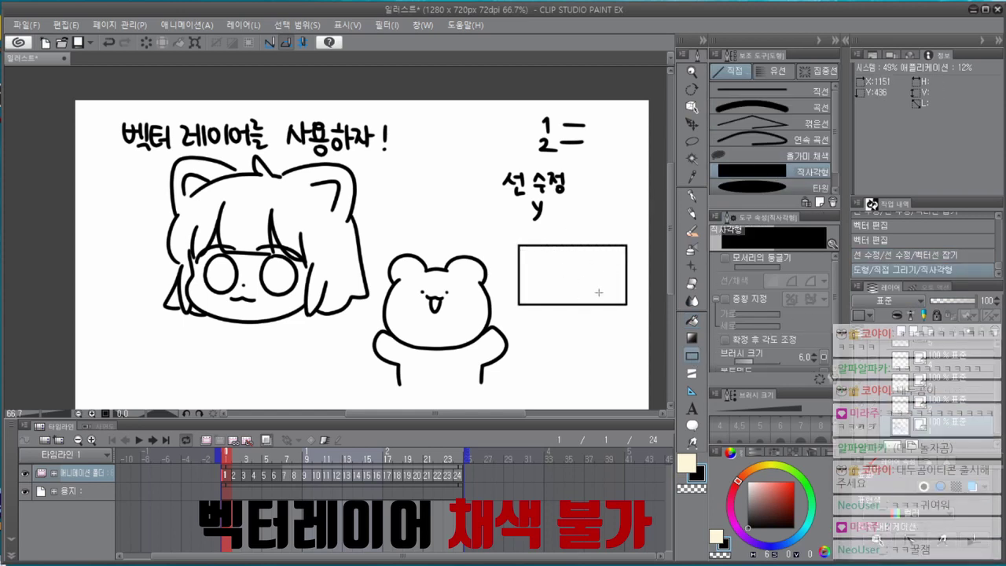
pyautogui.press('o')
pyautogui.click(626, 304)
pyautogui.press('Delete')
# Pinch the line of the girl's left-hand ear slightly with the vector line pinch tool.
pyautogui.moveTo(575, 360); pyautogui.dragTo(583, 346)
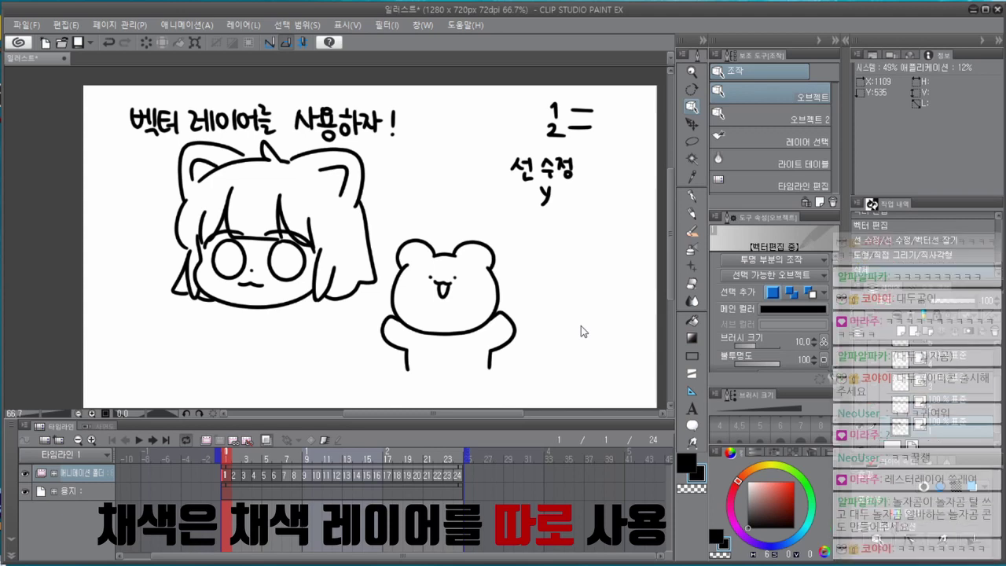
pyautogui.moveTo(422, 327); pyautogui.dragTo(429, 313)
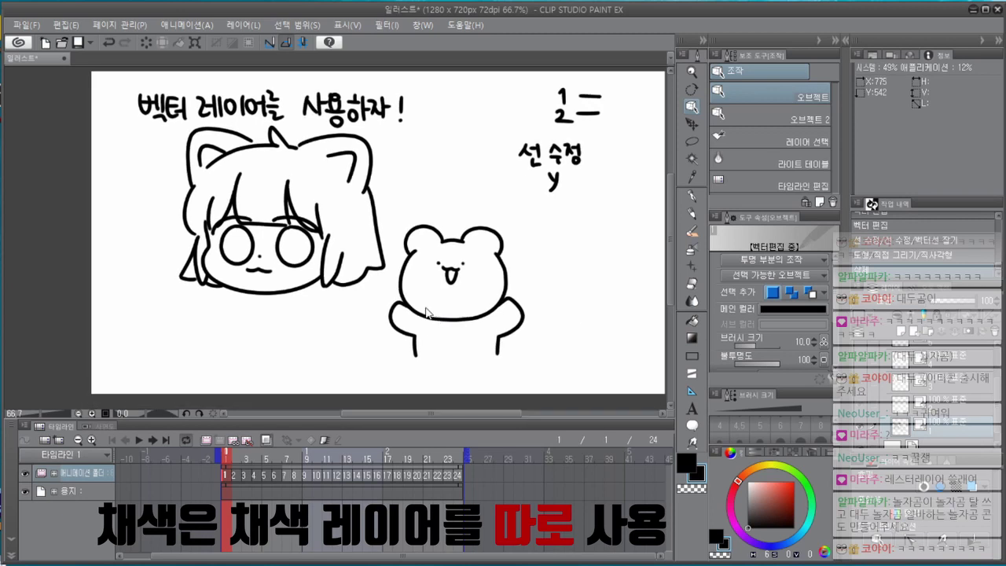
pyautogui.press('d')
pyautogui.press('y')
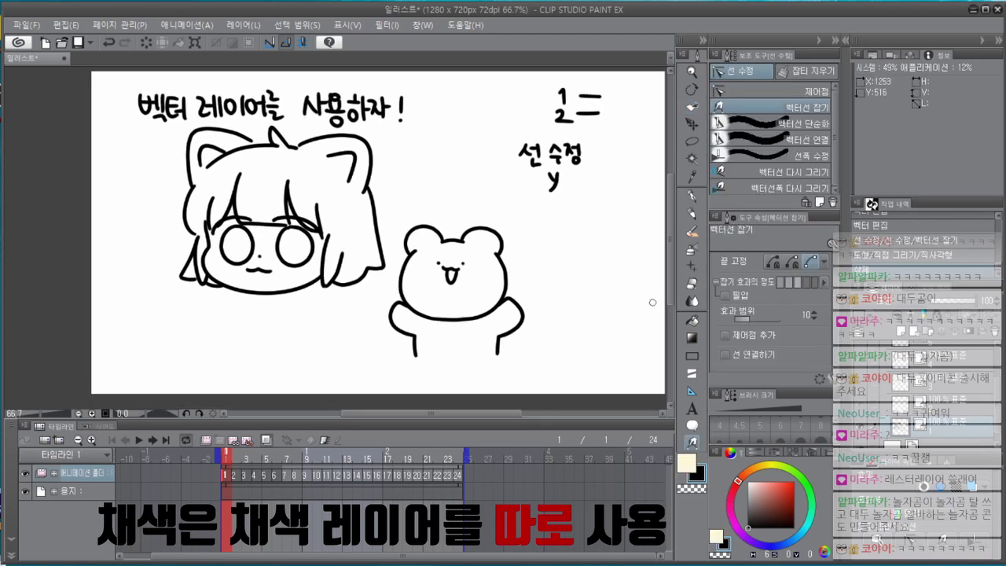
pyautogui.moveTo(549, 333); pyautogui.dragTo(553, 318)
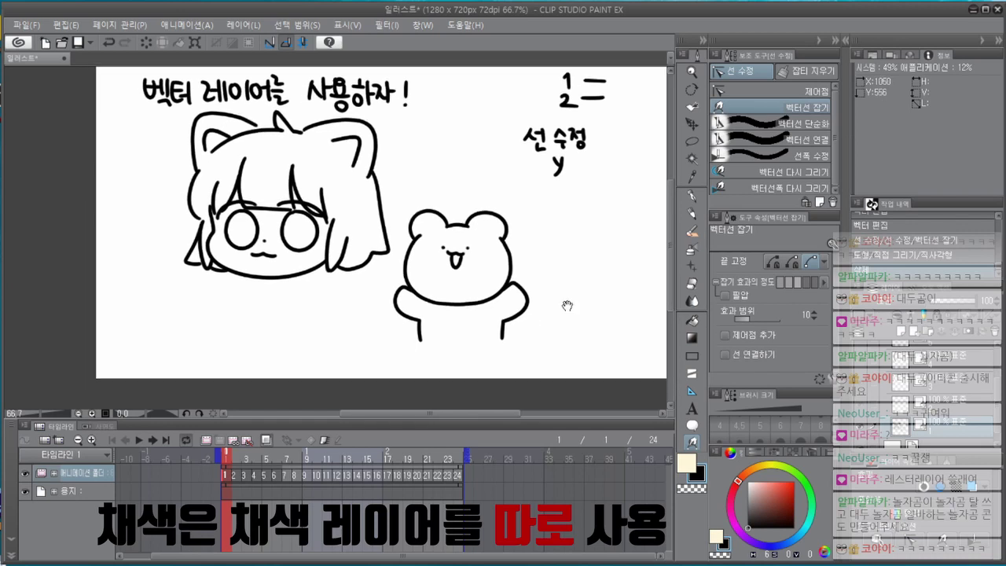
pyautogui.moveTo(477, 314)
pyautogui.mouseDown()
pyautogui.moveTo(461, 346)
pyautogui.moveTo(480, 327)
pyautogui.mouseUp()
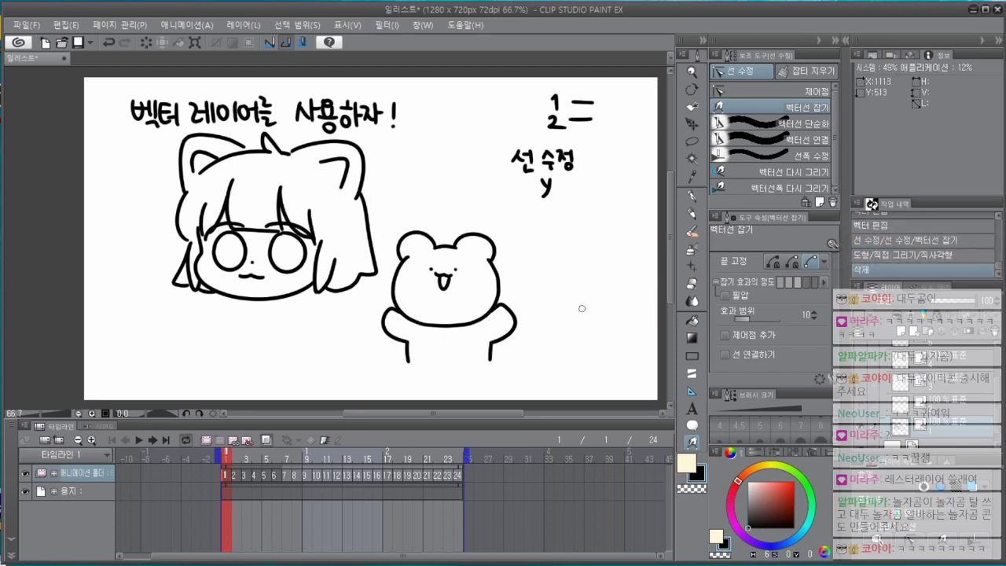
pyautogui.hotkey('ctrl', 'shift')
pyautogui.moveTo(192, 169); pyautogui.dragTo(202, 154)
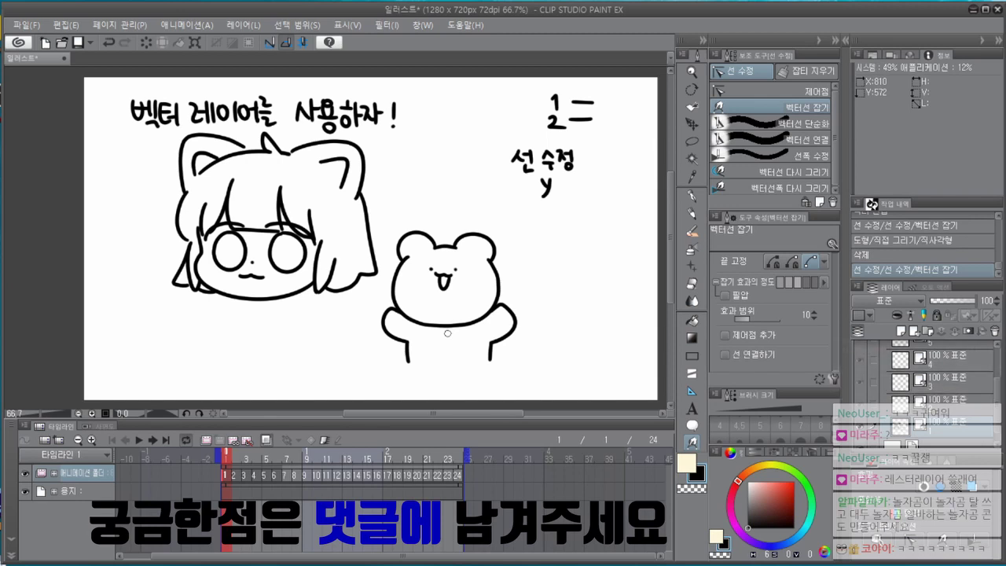
# Select all lines of the girl's head, lower their opacity to 62, and restore it to 100.
pyautogui.press('o')
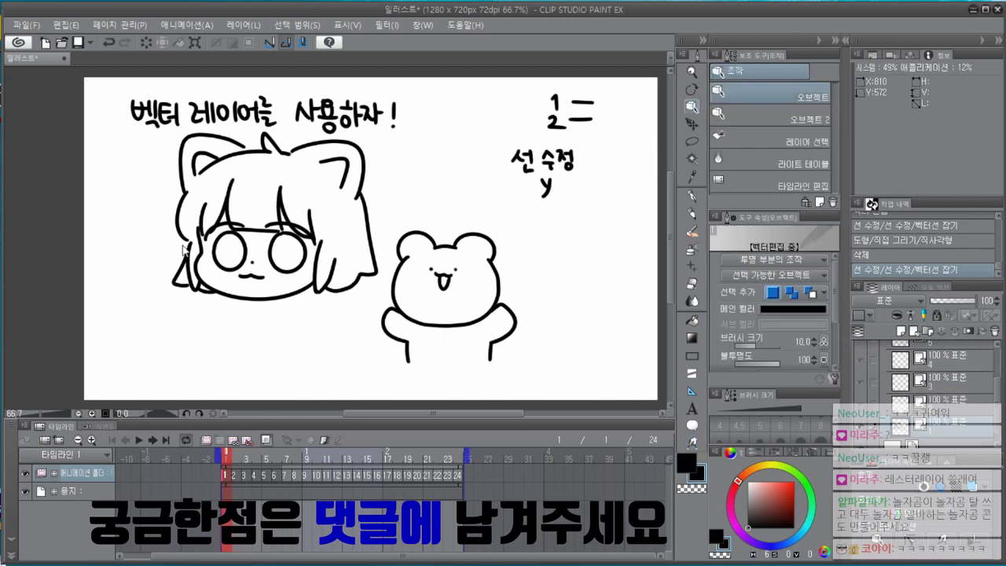
pyautogui.moveTo(128, 151)
pyautogui.mouseDown()
pyautogui.moveTo(327, 288)
pyautogui.moveTo(371, 303)
pyautogui.mouseUp()
pyautogui.moveTo(588, 333); pyautogui.dragTo(584, 327)
pyautogui.click(618, 314)
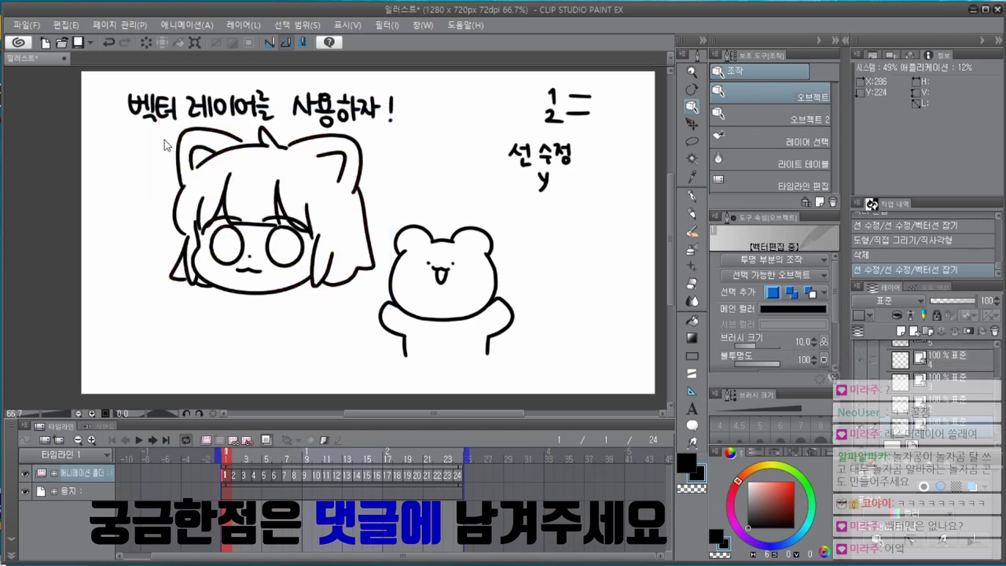
pyautogui.moveTo(151, 131); pyautogui.dragTo(385, 308)
pyautogui.moveTo(836, 317); pyautogui.dragTo(835, 359)
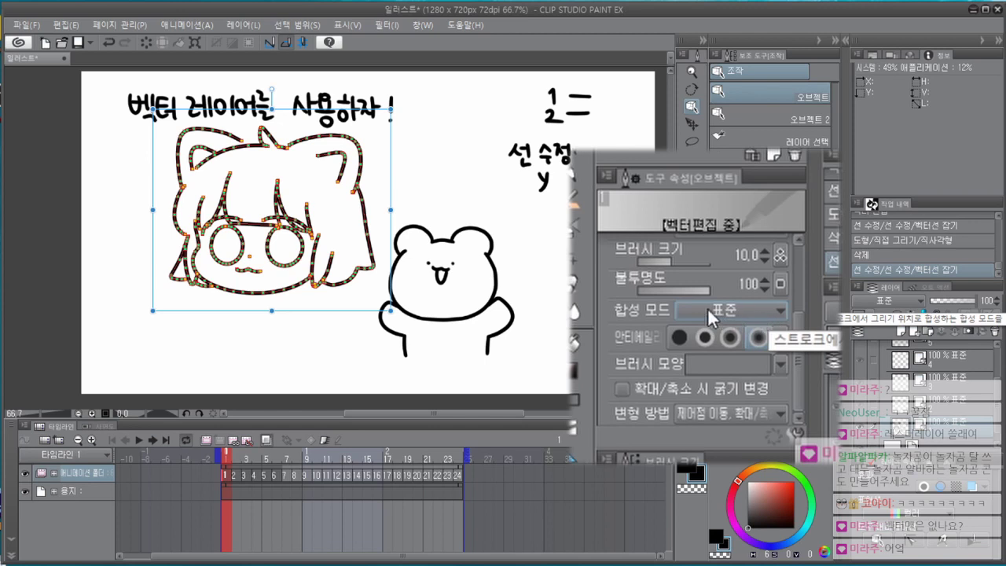
pyautogui.moveTo(699, 290); pyautogui.dragTo(696, 285)
pyautogui.moveTo(512, 284); pyautogui.dragTo(516, 280)
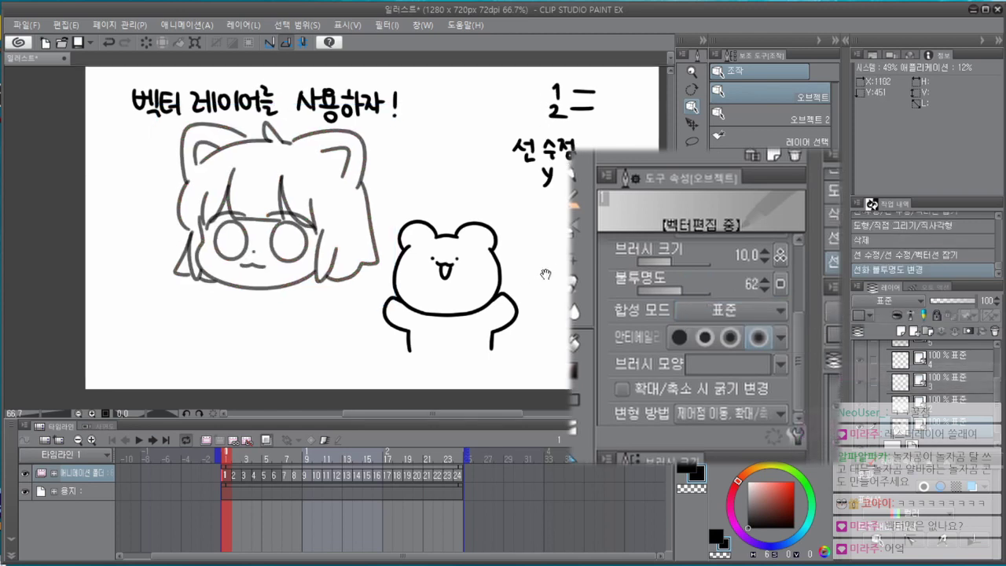
pyautogui.moveTo(670, 288); pyautogui.dragTo(754, 272)
# Try brush sizes 2.1 and 16.4 on the girl's selected lines, and set the size back to 10.
pyautogui.moveTo(659, 257); pyautogui.dragTo(658, 260)
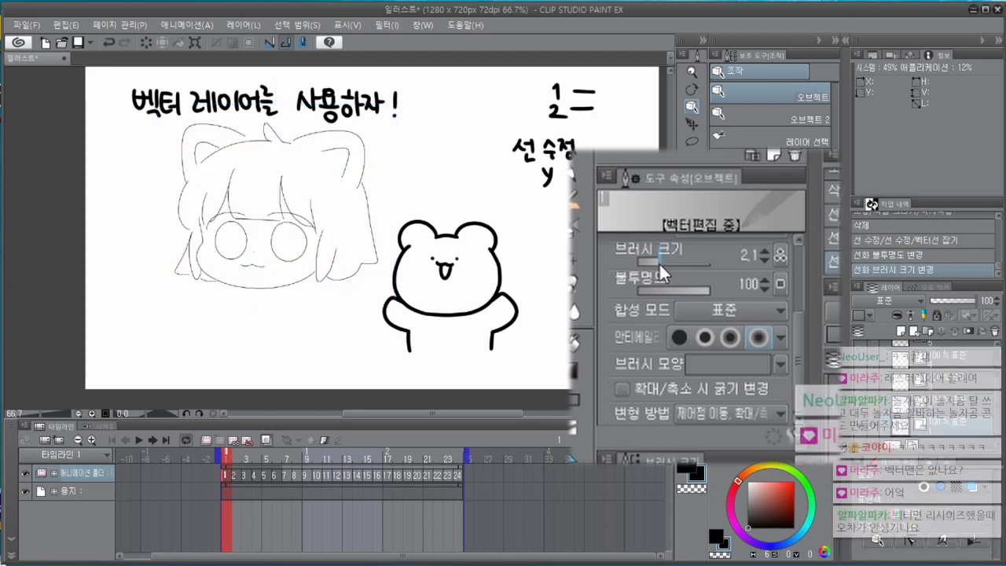
pyautogui.click(675, 261)
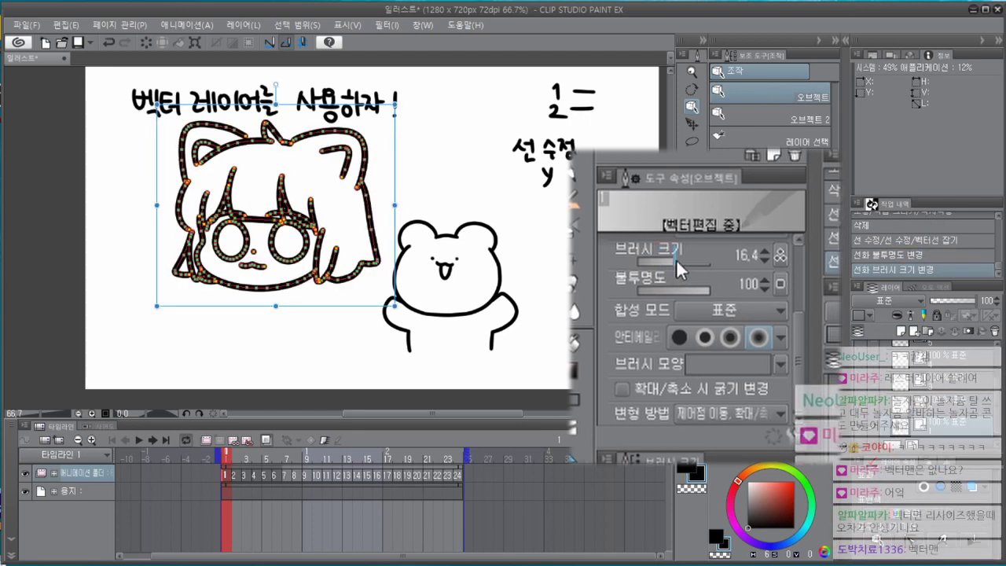
pyautogui.click(751, 254)
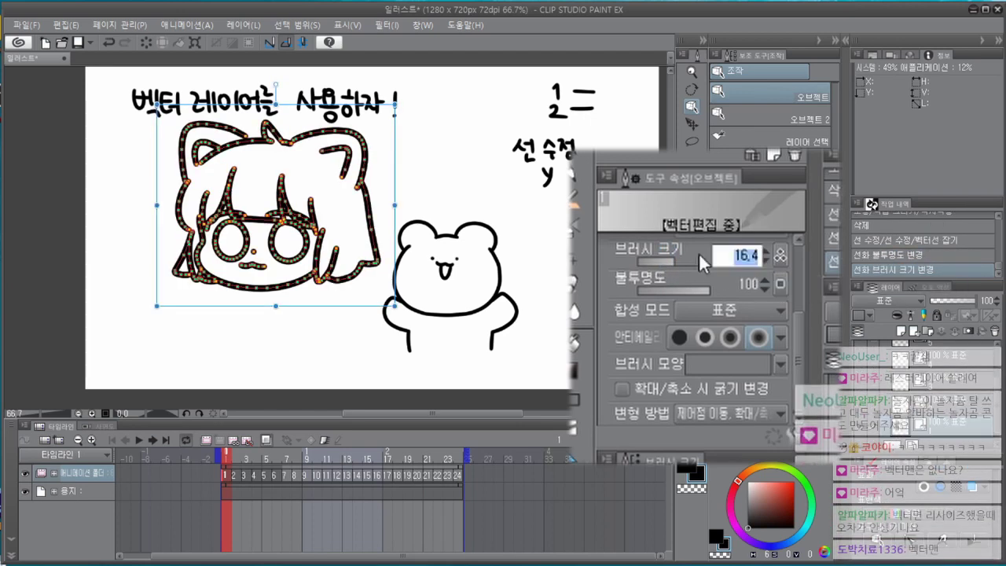
pyautogui.write('9')
pyautogui.press('BackSpace')
pyautogui.write('10')
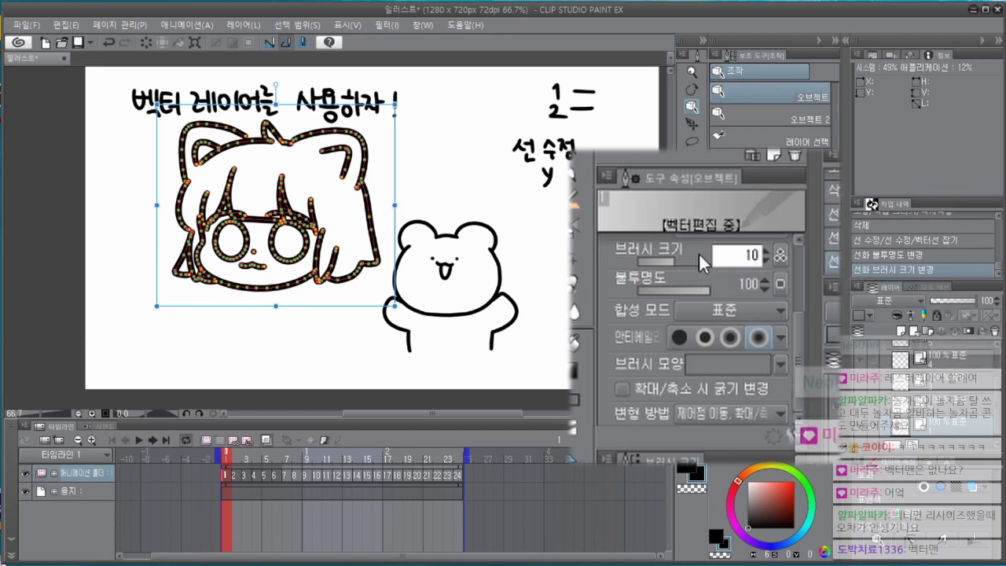
pyautogui.press('Return')
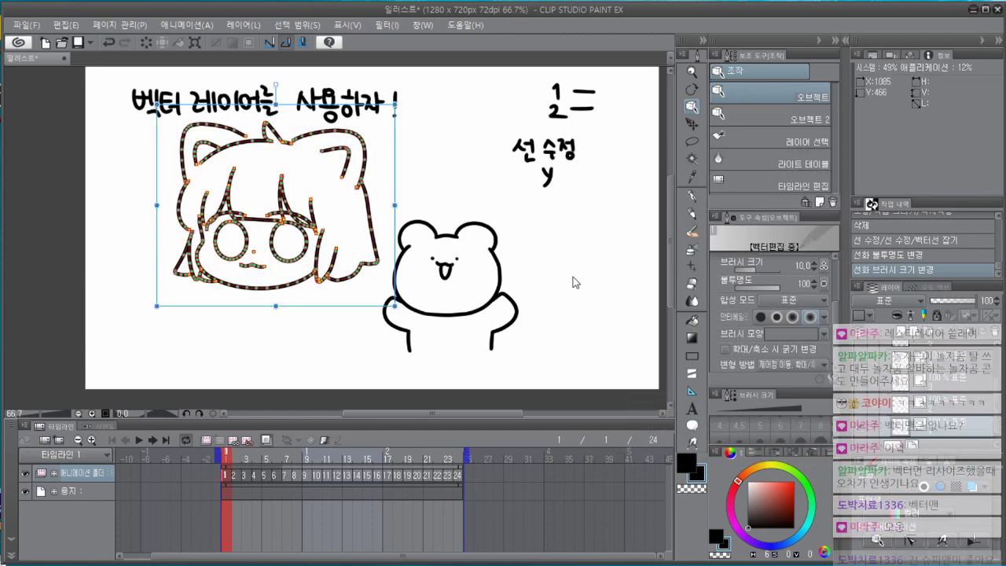
# Rotate the girl's head strongly counterclockwise, reselect its lines and rotate it back upright.
pyautogui.moveTo(530, 301); pyautogui.dragTo(544, 294)
pyautogui.moveTo(423, 237)
pyautogui.mouseDown()
pyautogui.moveTo(461, 146)
pyautogui.moveTo(496, 214)
pyautogui.mouseUp()
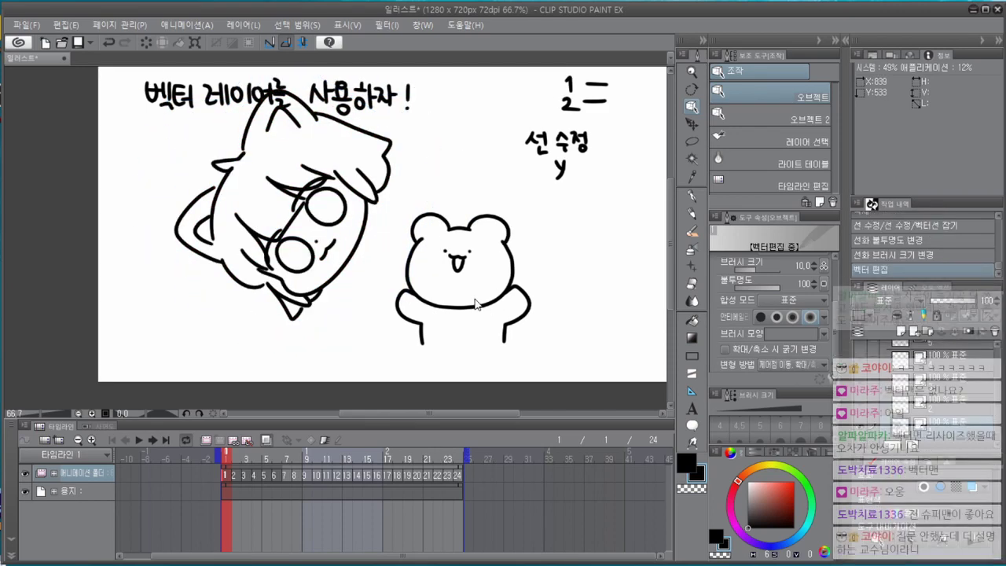
pyautogui.moveTo(146, 330)
pyautogui.mouseDown()
pyautogui.moveTo(202, 319)
pyautogui.moveTo(359, 157)
pyautogui.moveTo(376, 122)
pyautogui.mouseUp()
pyautogui.moveTo(418, 194)
pyautogui.mouseDown()
pyautogui.moveTo(370, 297)
pyautogui.moveTo(378, 295)
pyautogui.moveTo(351, 312)
pyautogui.moveTo(360, 315)
pyautogui.mouseUp()
pyautogui.moveTo(364, 326); pyautogui.dragTo(368, 315)
pyautogui.click(367, 315)
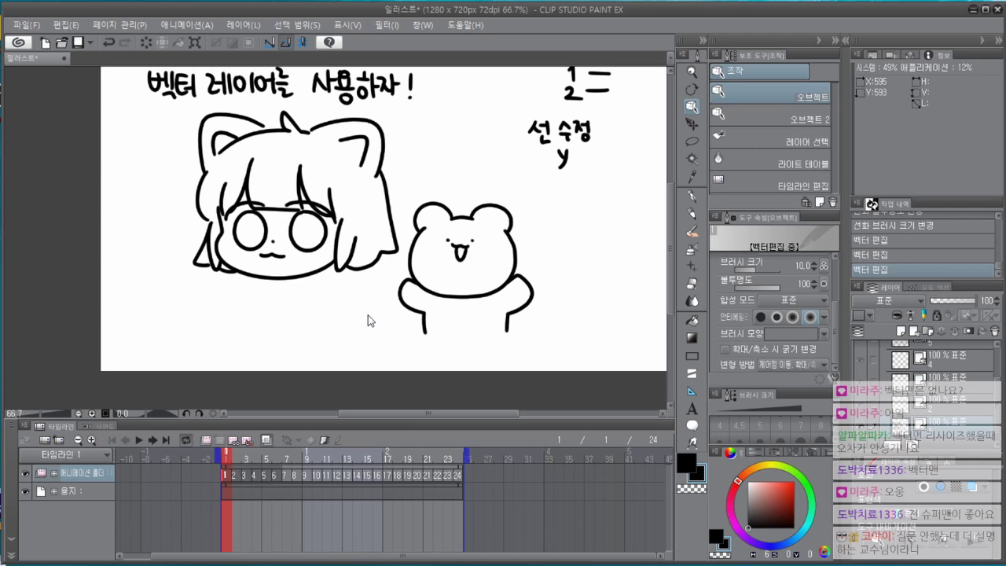
# Open the detailed settings for the vector lines and apply the Air brush preset as their brush shape.
pyautogui.moveTo(161, 124); pyautogui.dragTo(392, 278)
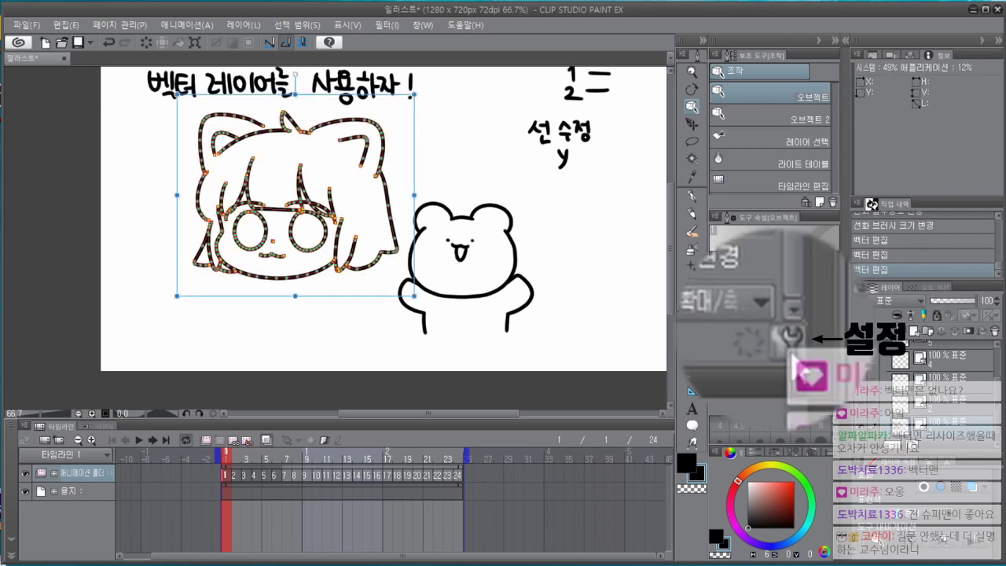
pyautogui.click(791, 346)
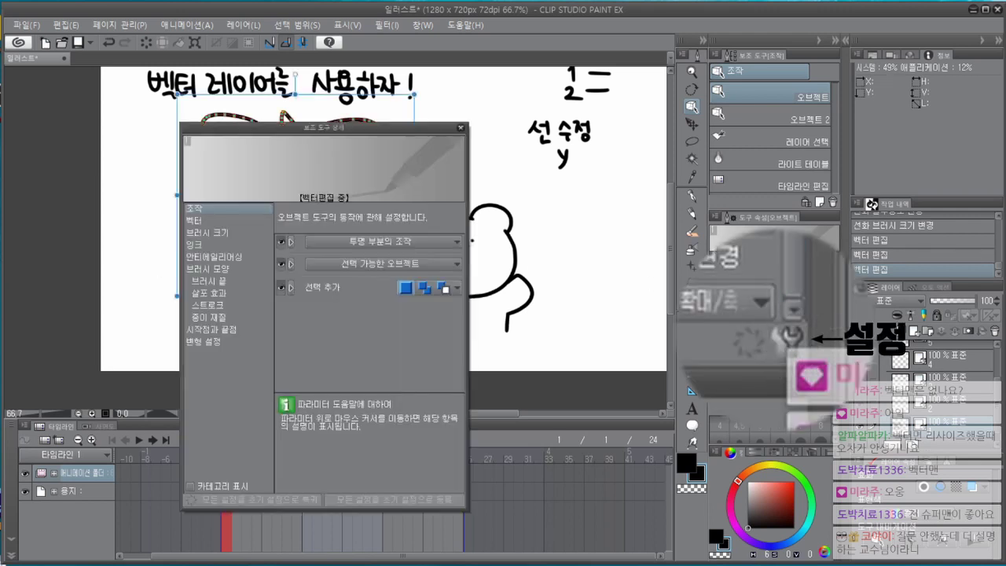
pyautogui.click(238, 270)
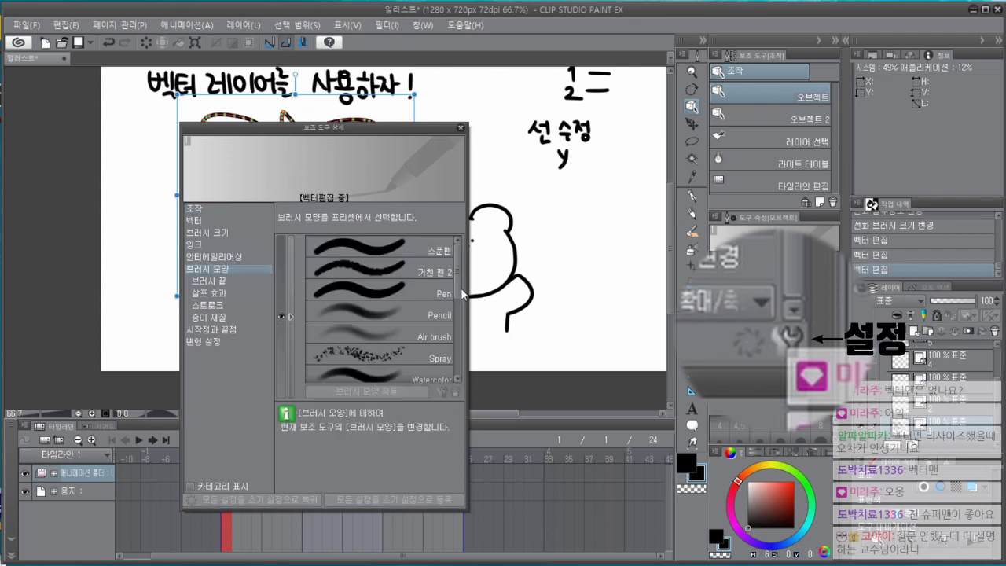
pyautogui.scroll(-2, 462, 294)
pyautogui.click(378, 298)
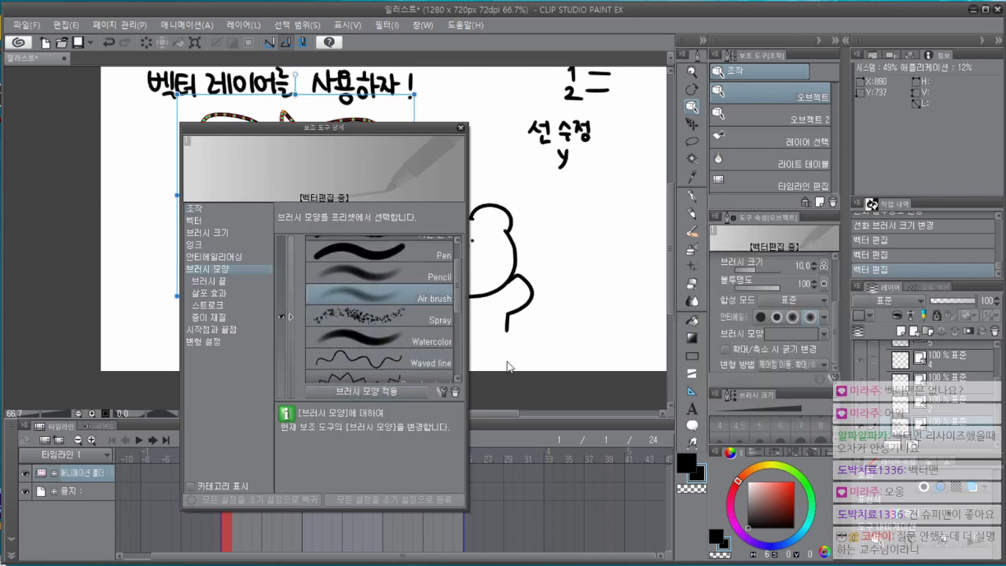
pyautogui.click(531, 347)
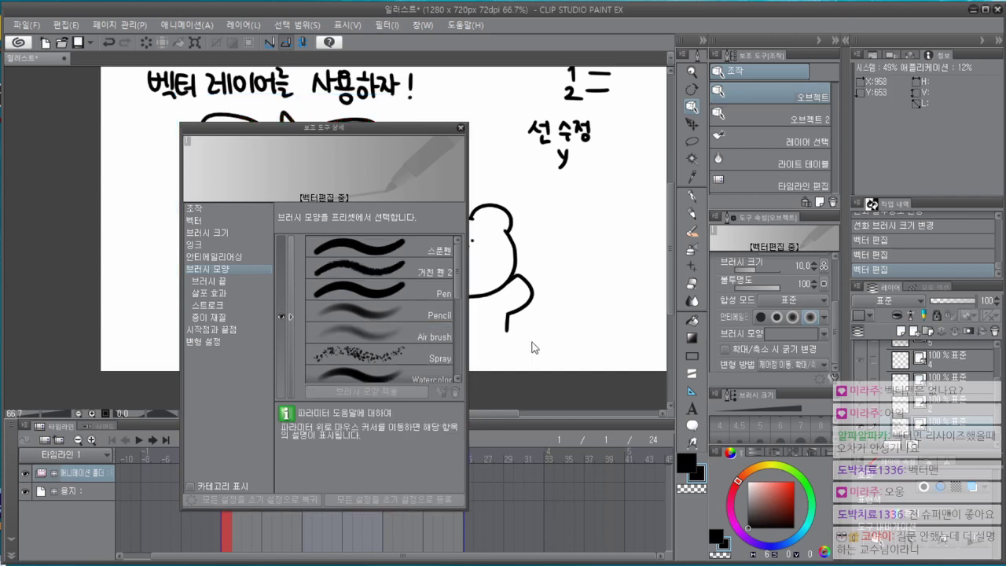
pyautogui.click(425, 334)
pyautogui.click(381, 392)
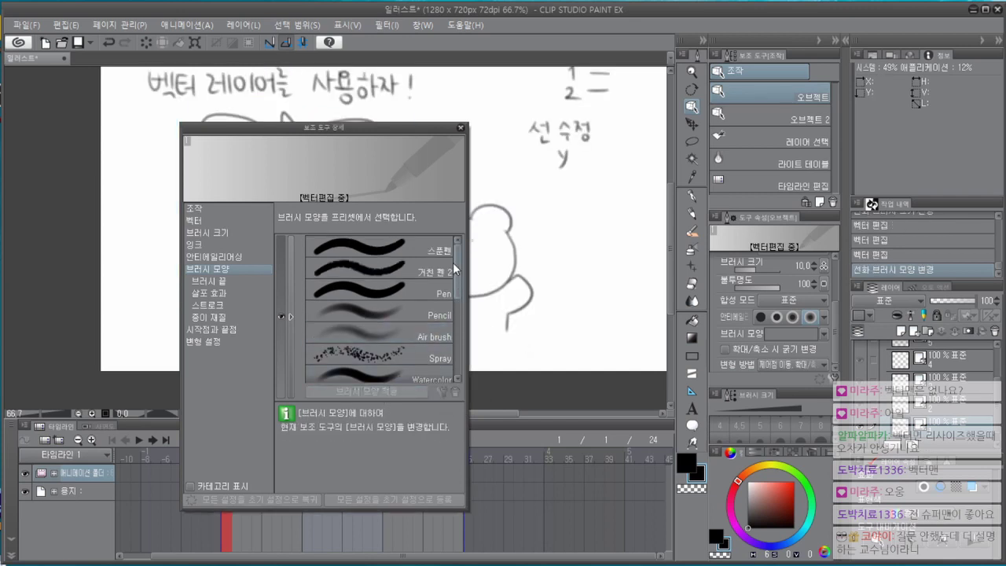
# Close the detailed settings and undo the brush shape change.
pyautogui.click(461, 128)
pyautogui.hotkey('ctrl', 'z')
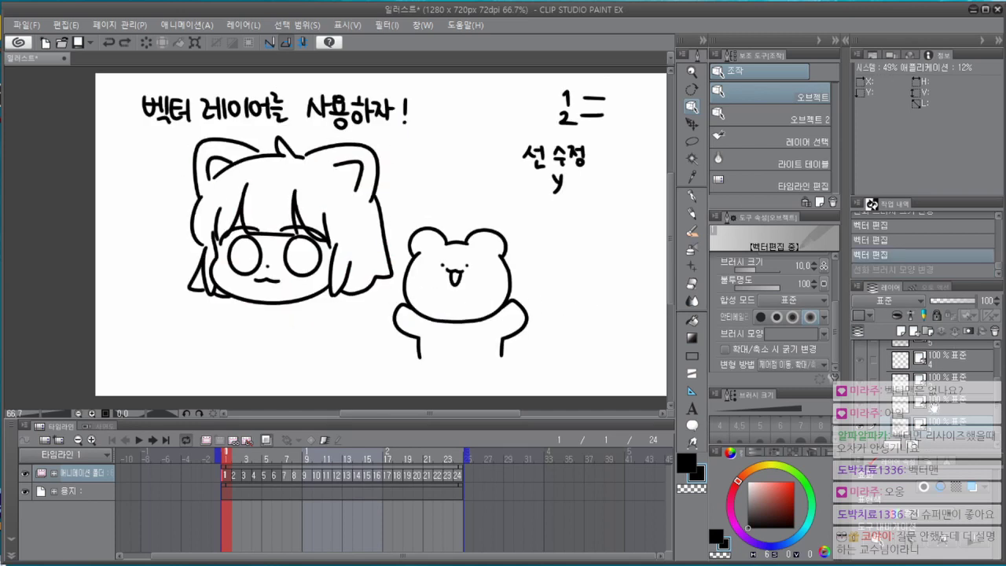
pyautogui.scroll(-1, 934, 402)
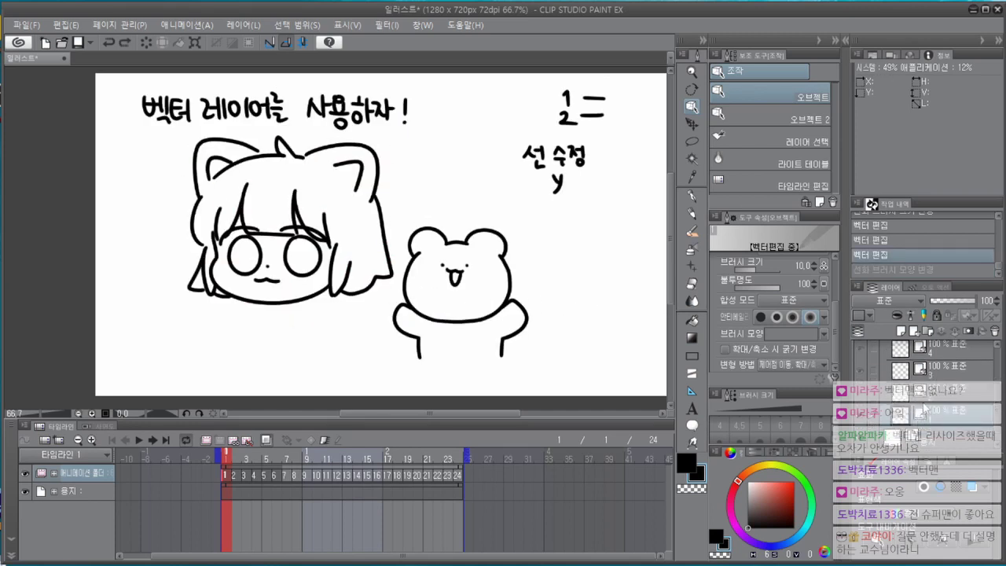
# Paste a duplicate of the girl's airbrush head lines over the original and set the duplicate's brush size to 30.
pyautogui.hotkey('ctrl', 'v')
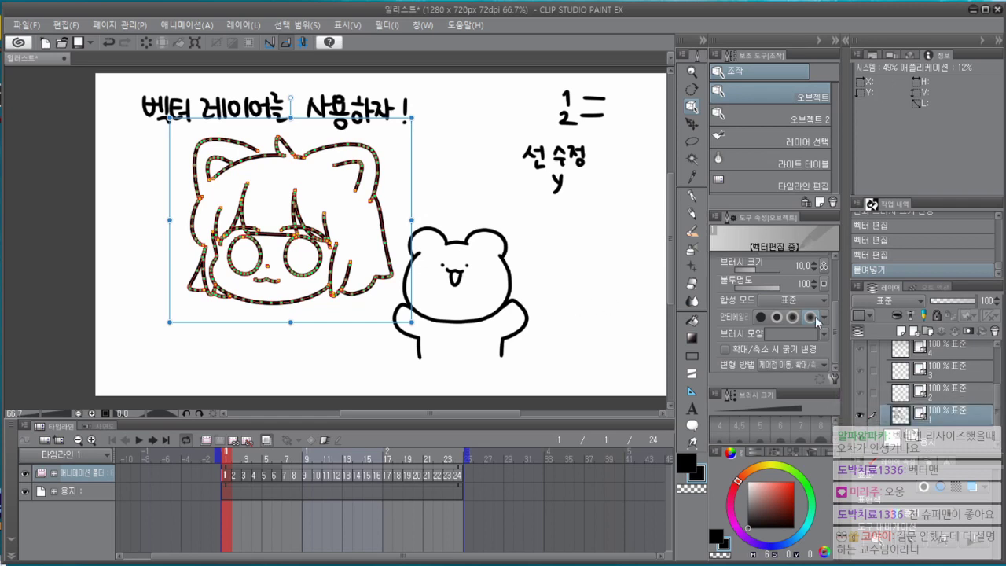
pyautogui.click(815, 264)
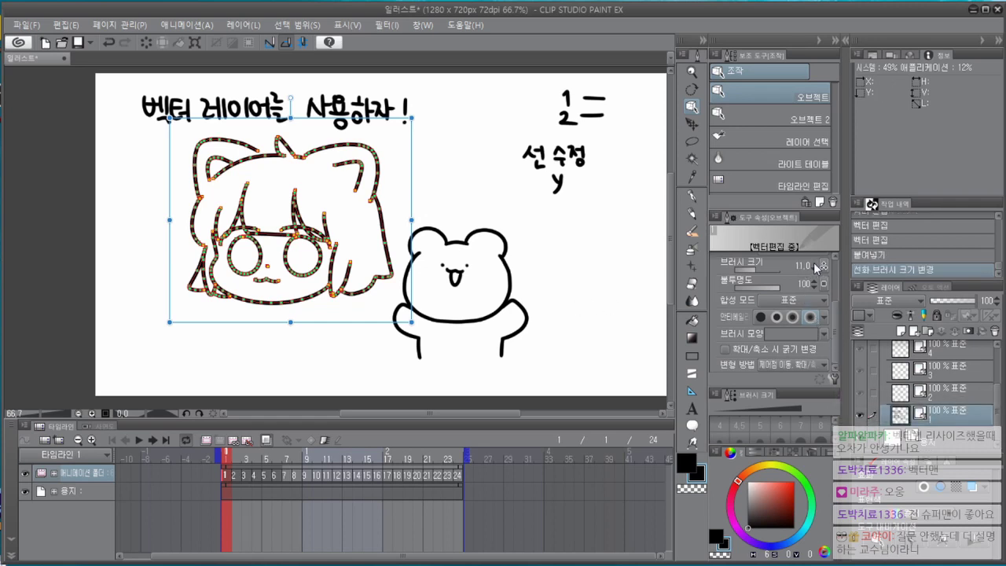
pyautogui.click(815, 264)
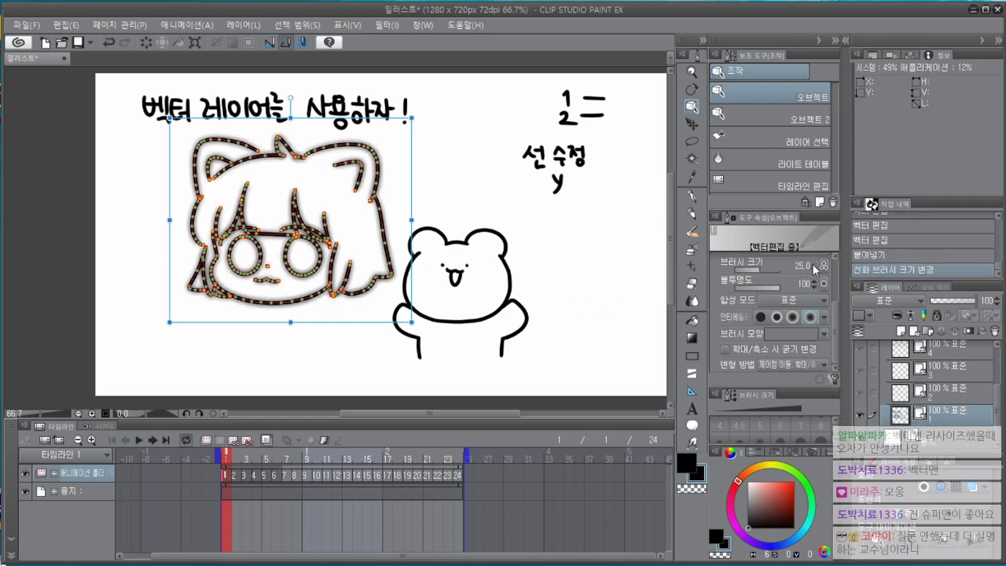
pyautogui.click(817, 267)
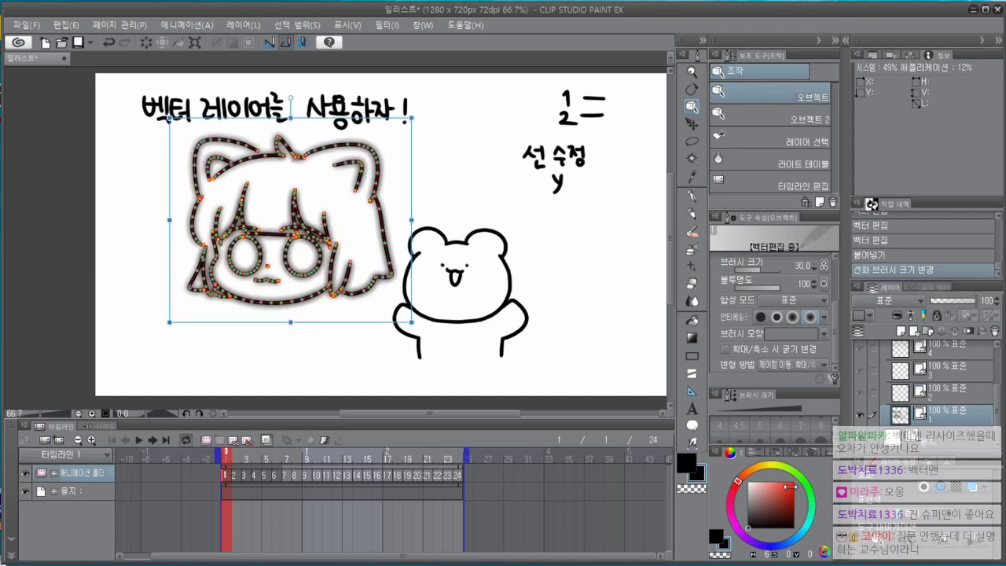
# Recolour the duplicate lines light red and move them by cut and paste to a separate layer beneath the head, with the original lines white.
pyautogui.click(776, 477)
pyautogui.press('x')
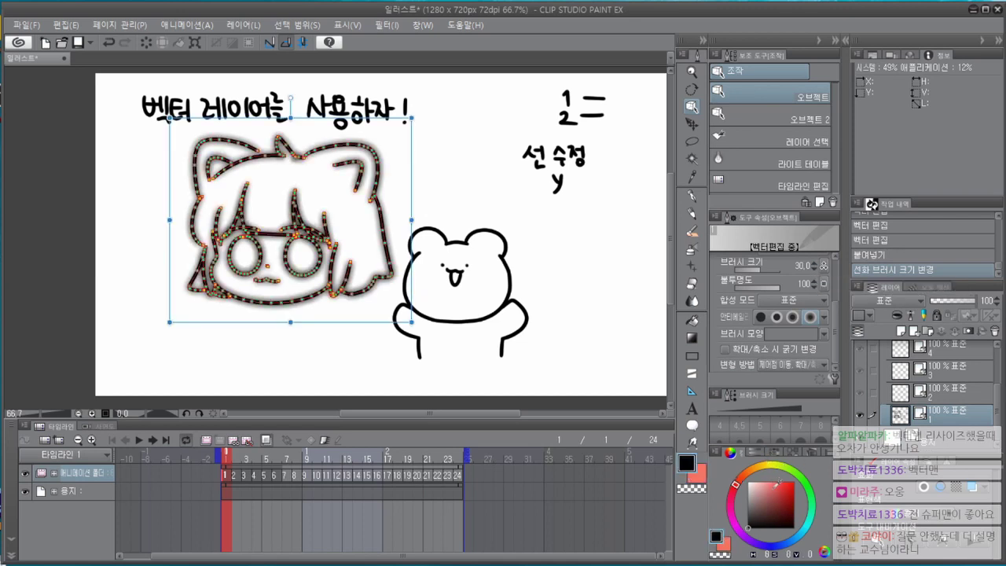
pyautogui.press('x')
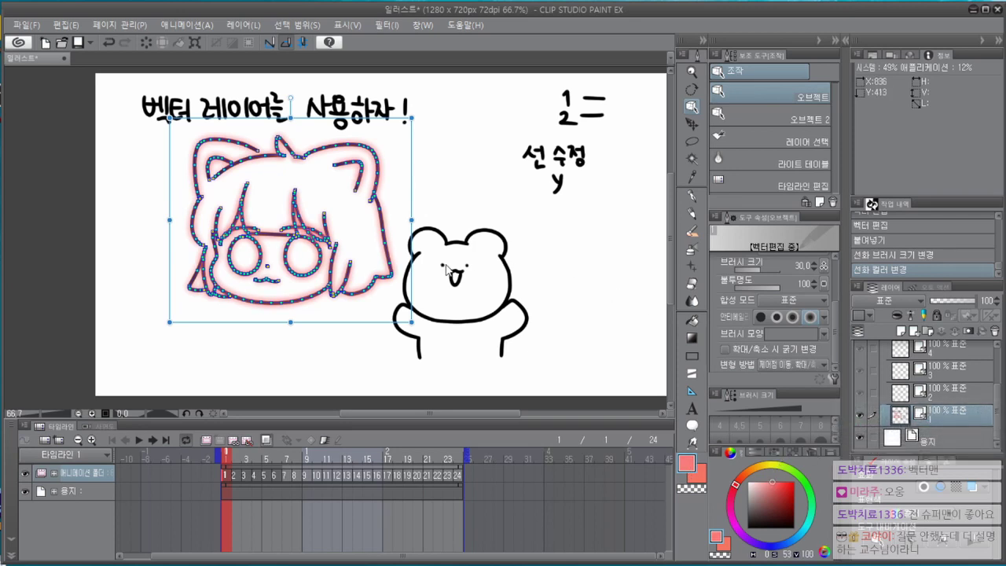
pyautogui.hotkey('ctrl', 'x')
pyautogui.moveTo(173, 155); pyautogui.dragTo(393, 319)
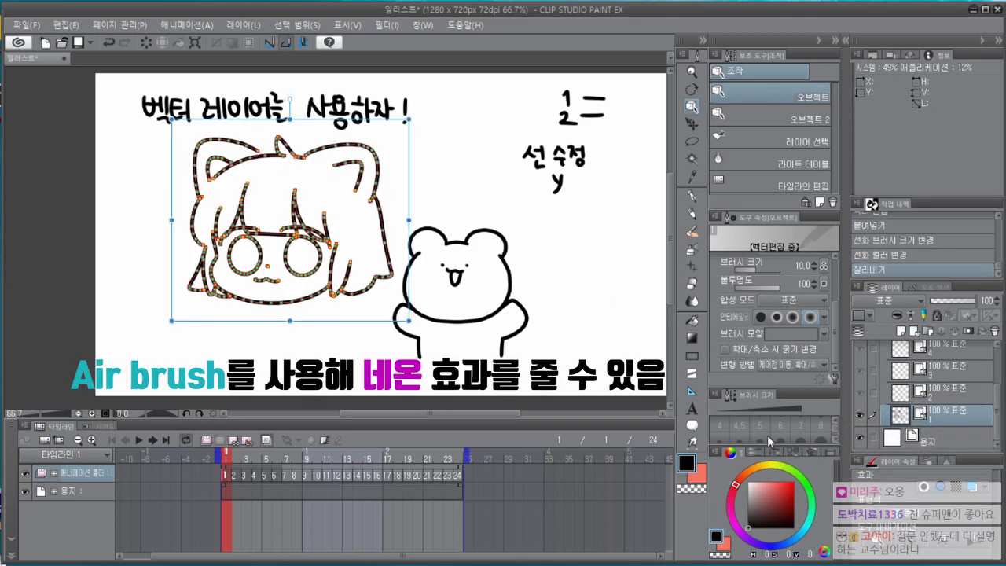
pyautogui.hotkey('ctrl', 'v')
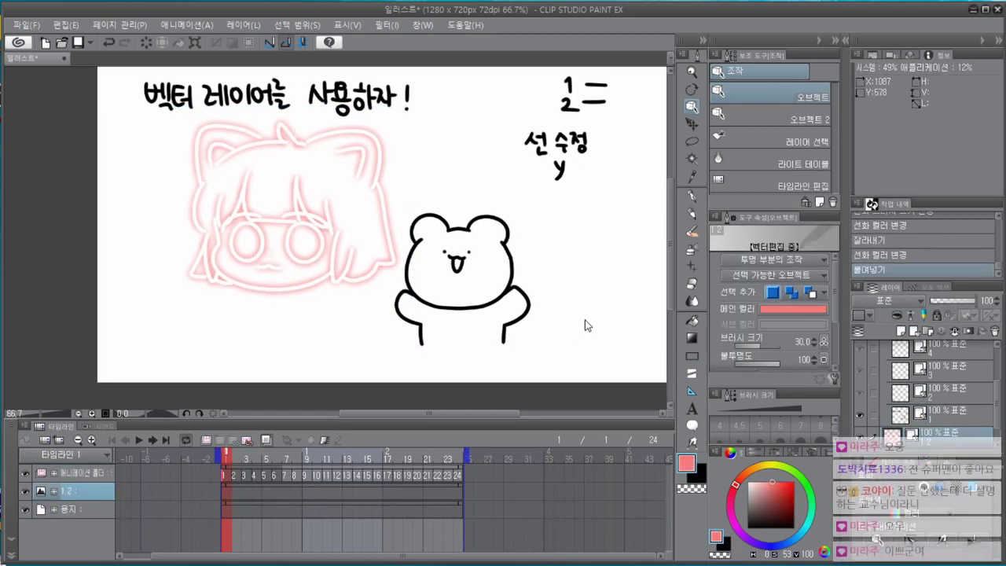
# Delete the layer holding the red glow and set the girl's head lines back to black.
pyautogui.hotkey('ctrl', 'alt', '0')
pyautogui.moveTo(55, 100); pyautogui.dragTo(393, 353)
pyautogui.click(695, 470)
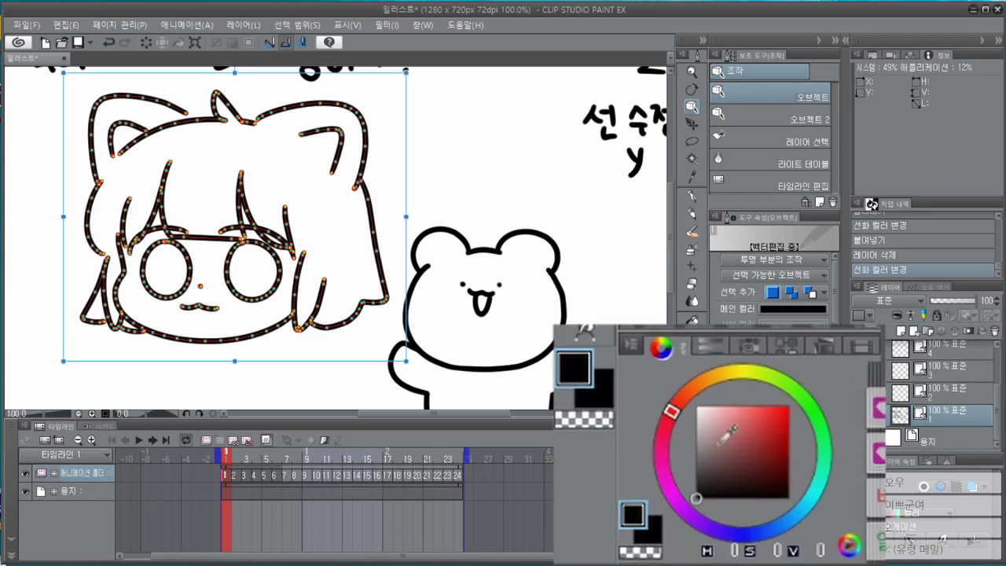
# Try several red shades on the girl's selected head lines, ending with a muted reddish brown of H 0, S 21, V 59.
pyautogui.click(730, 469)
pyautogui.click(749, 435)
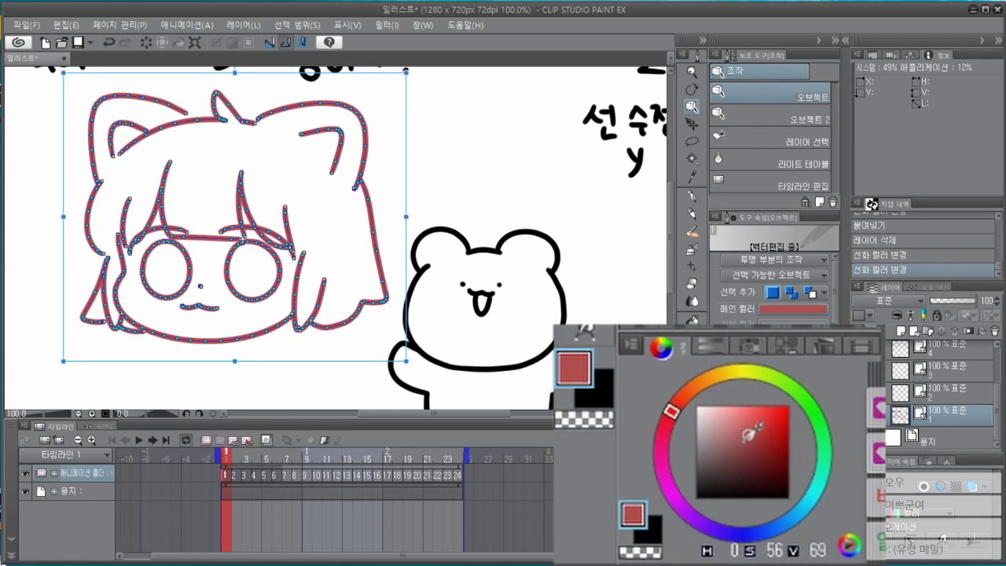
pyautogui.click(730, 426)
pyautogui.click(717, 425)
pyautogui.moveTo(724, 418); pyautogui.dragTo(777, 419)
pyautogui.moveTo(521, 351); pyautogui.dragTo(651, 388)
pyautogui.hotkey('ctrl', '-')
# Draw a small filled yellow spot above the bear with the pen, using colour H 47, S 82, V 100 and brush size 10.
pyautogui.click(734, 421)
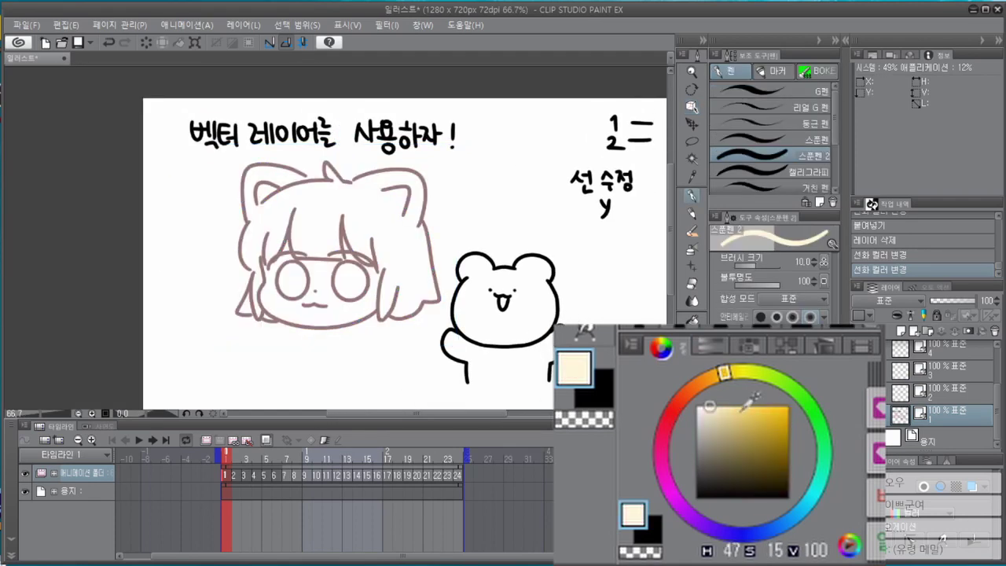
pyautogui.moveTo(746, 406); pyautogui.dragTo(772, 406)
pyautogui.moveTo(519, 191)
pyautogui.mouseDown()
pyautogui.moveTo(517, 209)
pyautogui.moveTo(515, 200)
pyautogui.mouseUp()
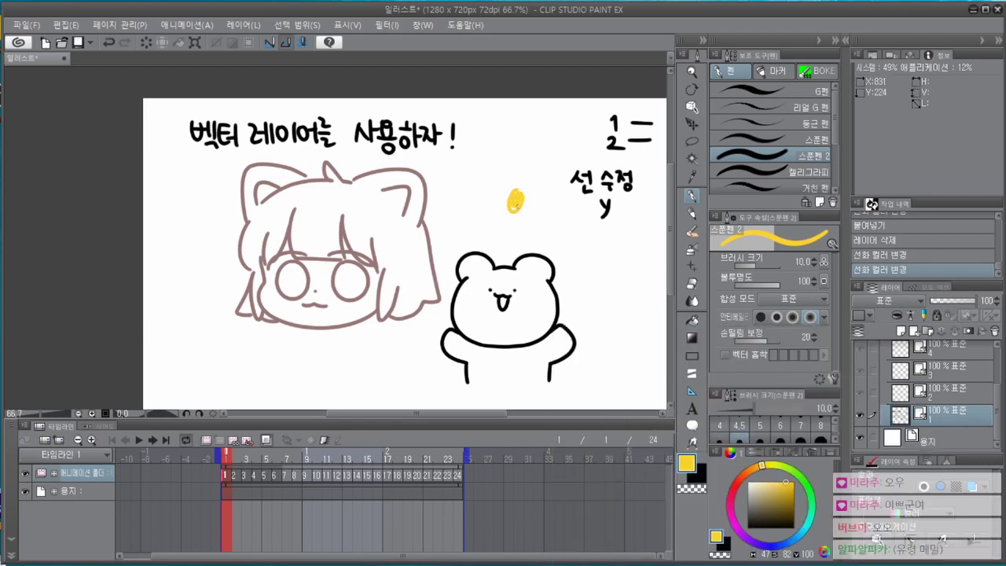
# Show the reference illustration in the Sub View and enlarge it to 50% around the pink-haired girl's face.
pyautogui.scroll(1, 503, 260)
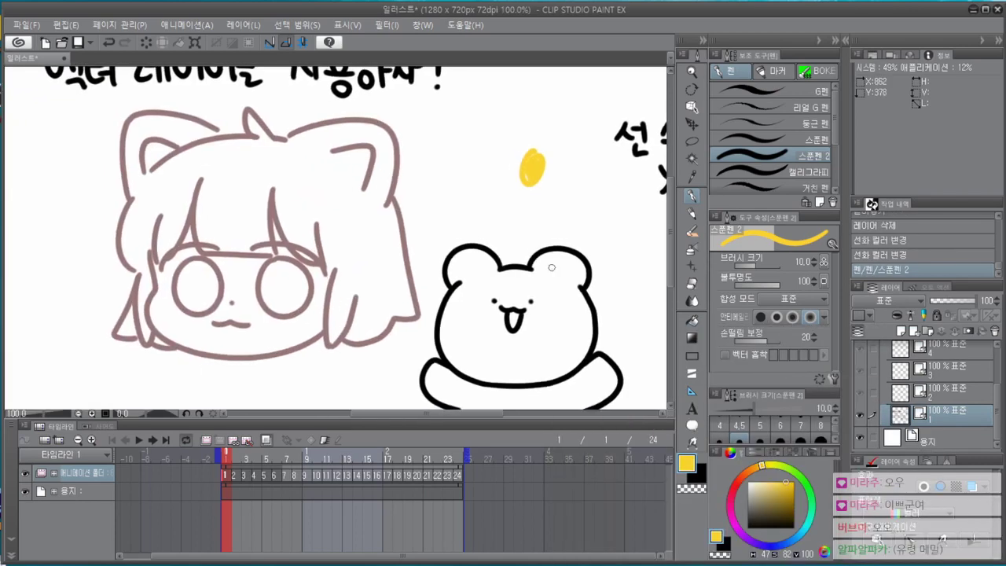
pyautogui.click(883, 54)
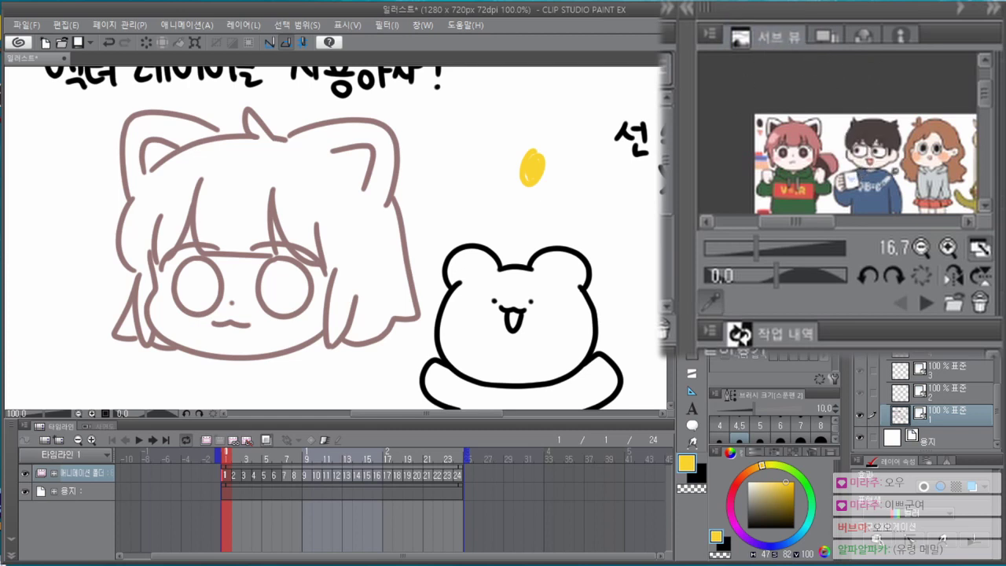
pyautogui.click(948, 247)
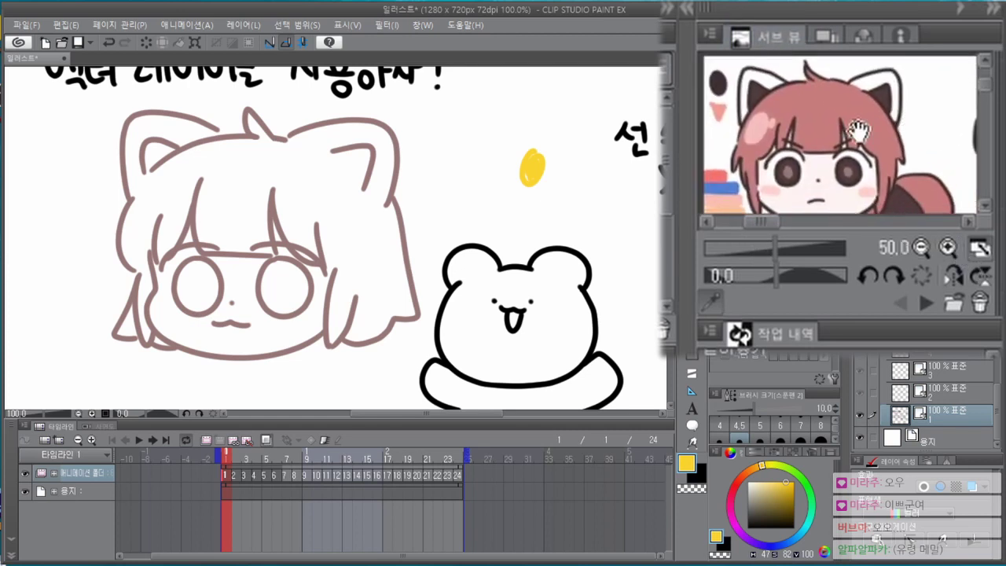
# Select the girl's head lines and recolour them with the pink hair colour sampled from the Sub View reference using the automatic eyedropper.
pyautogui.moveTo(89, 102); pyautogui.dragTo(429, 369)
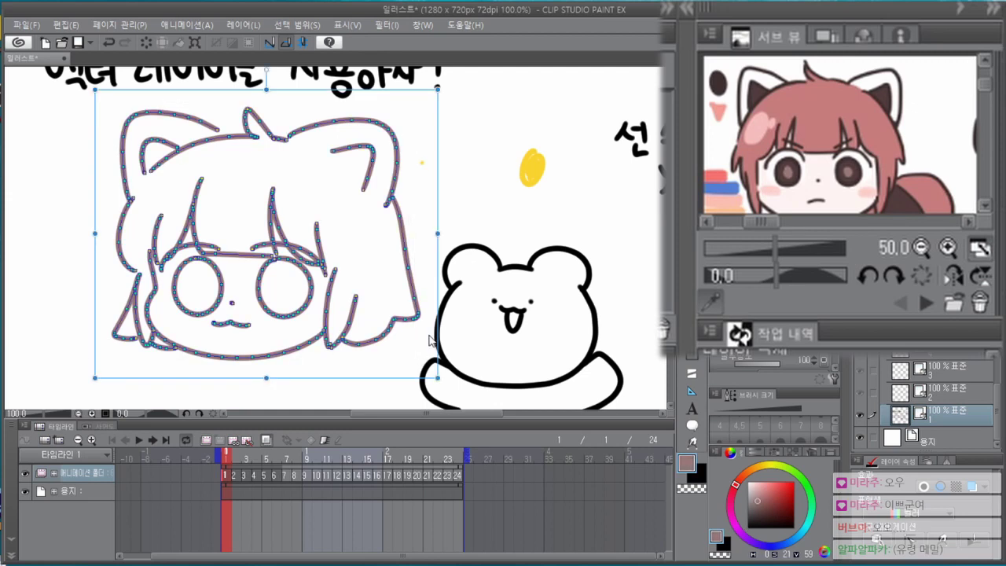
pyautogui.click(979, 250)
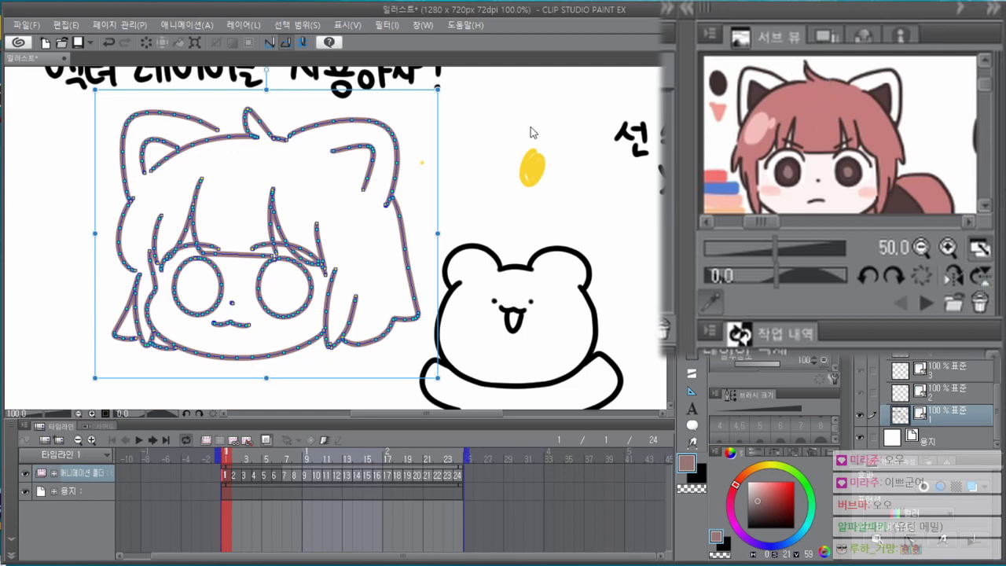
pyautogui.click(713, 299)
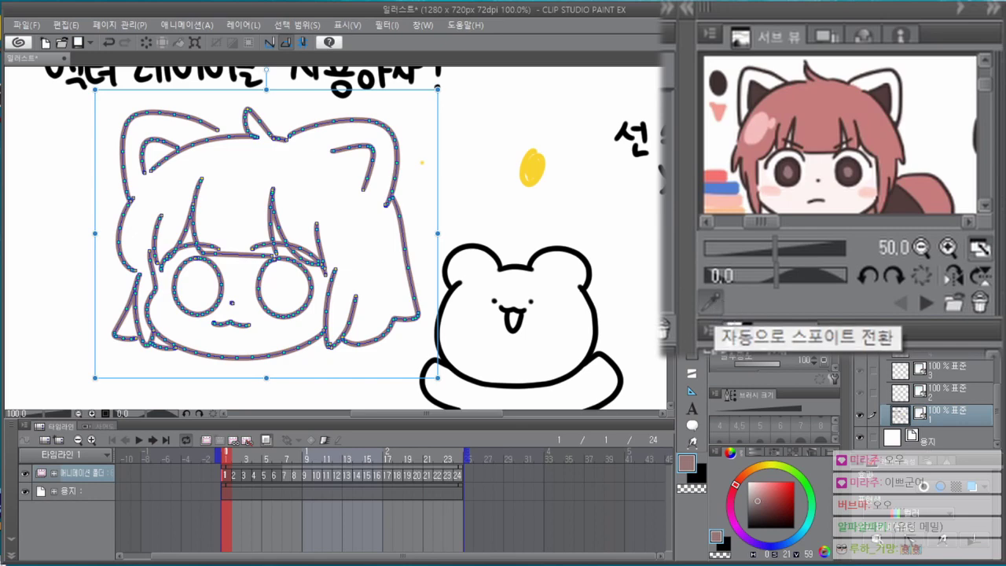
pyautogui.click(828, 101)
pyautogui.press('space')
pyautogui.moveTo(480, 215); pyautogui.dragTo(490, 204)
pyautogui.scroll(-1, 454, 352)
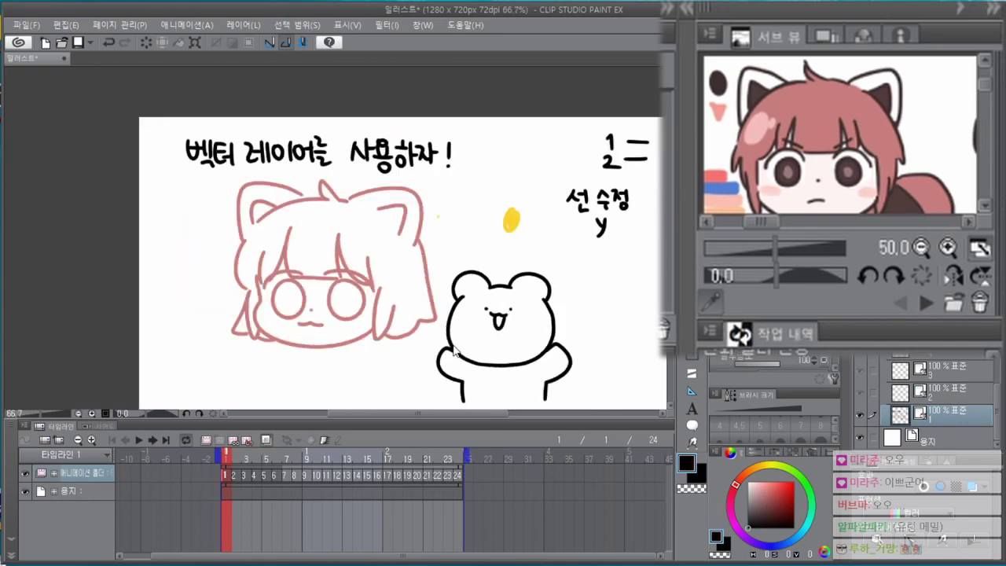
# Reselect the girl's head lines and set their main colour to the yellow sampled from the drawn spot through the colour settings dialog.
pyautogui.scroll(1, 407, 344)
pyautogui.moveTo(132, 128)
pyautogui.mouseDown()
pyautogui.moveTo(168, 214)
pyautogui.moveTo(462, 366)
pyautogui.mouseUp()
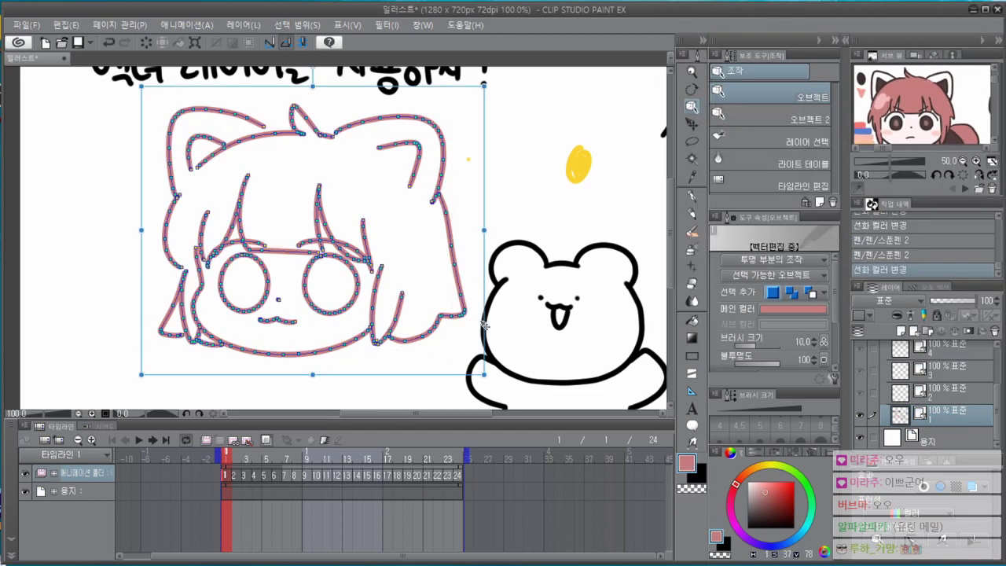
pyautogui.click(793, 309)
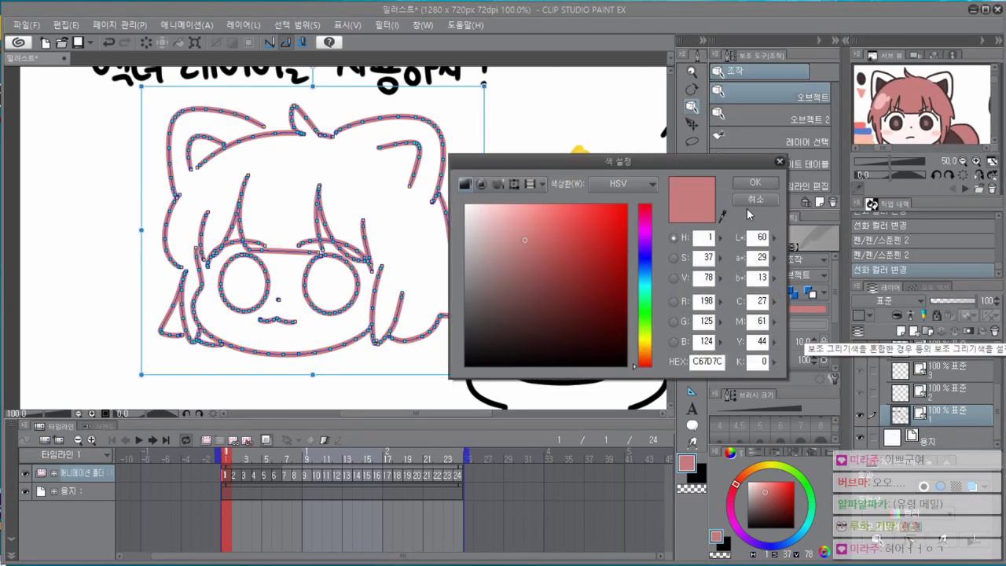
pyautogui.moveTo(683, 164); pyautogui.dragTo(631, 234)
pyautogui.click(671, 286)
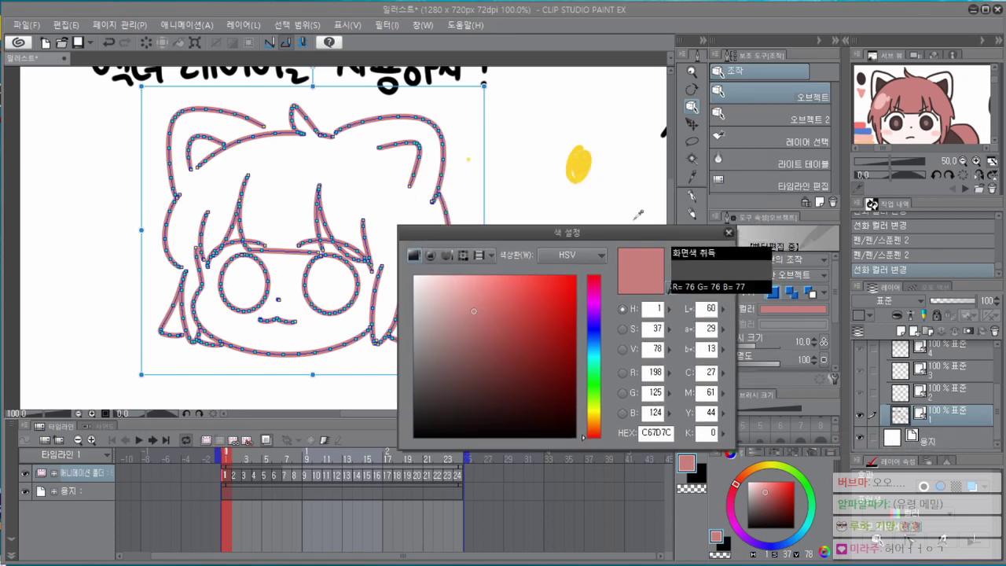
pyautogui.click(577, 163)
pyautogui.click(710, 258)
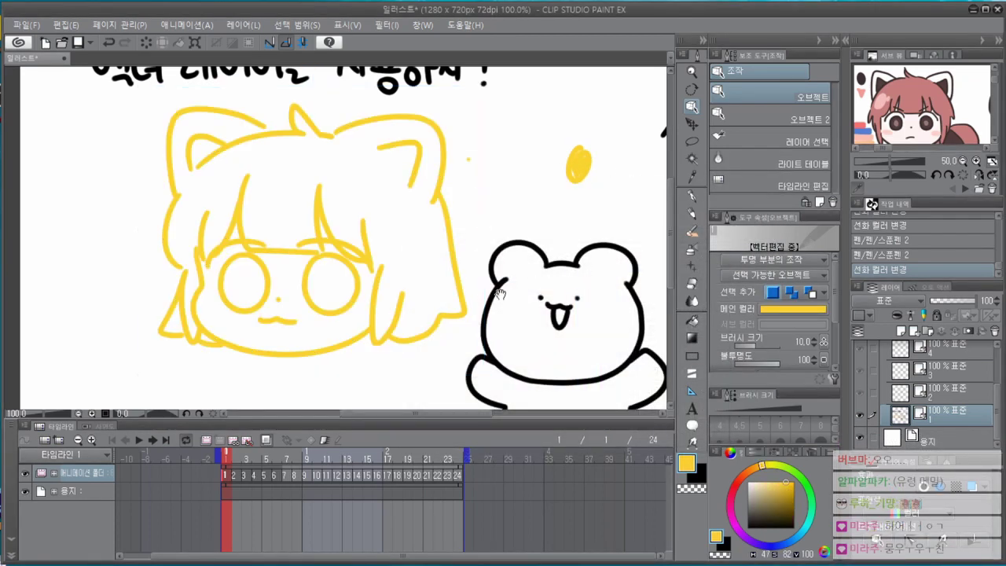
pyautogui.moveTo(503, 291); pyautogui.dragTo(484, 273)
pyautogui.click(547, 286)
# Select the yellow spot and the small stray yellow dot beside the girl's head and delete them.
pyautogui.scroll(-1, 554, 283)
pyautogui.moveTo(642, 307); pyautogui.dragTo(594, 300)
pyautogui.click(610, 298)
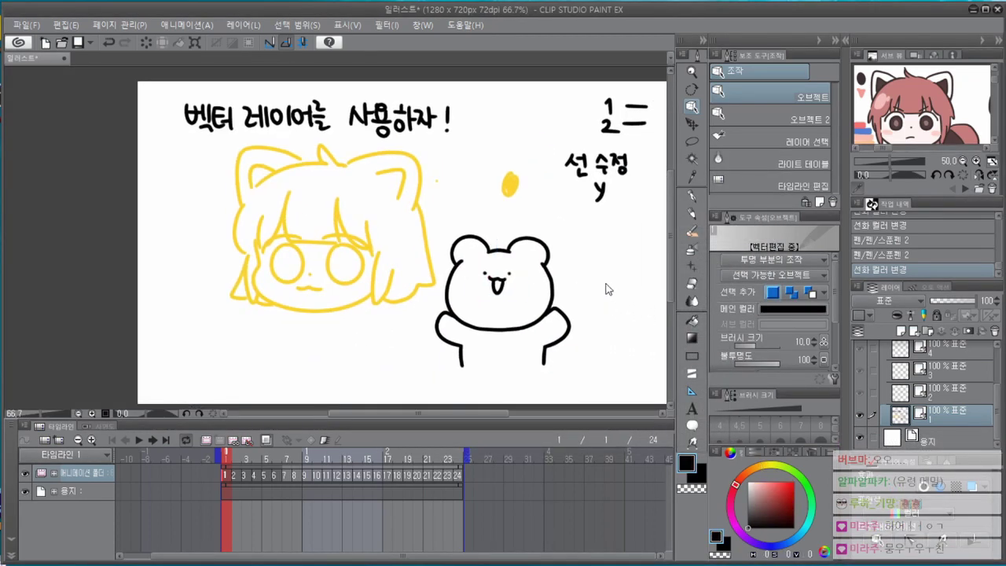
pyautogui.moveTo(434, 350); pyautogui.dragTo(407, 352)
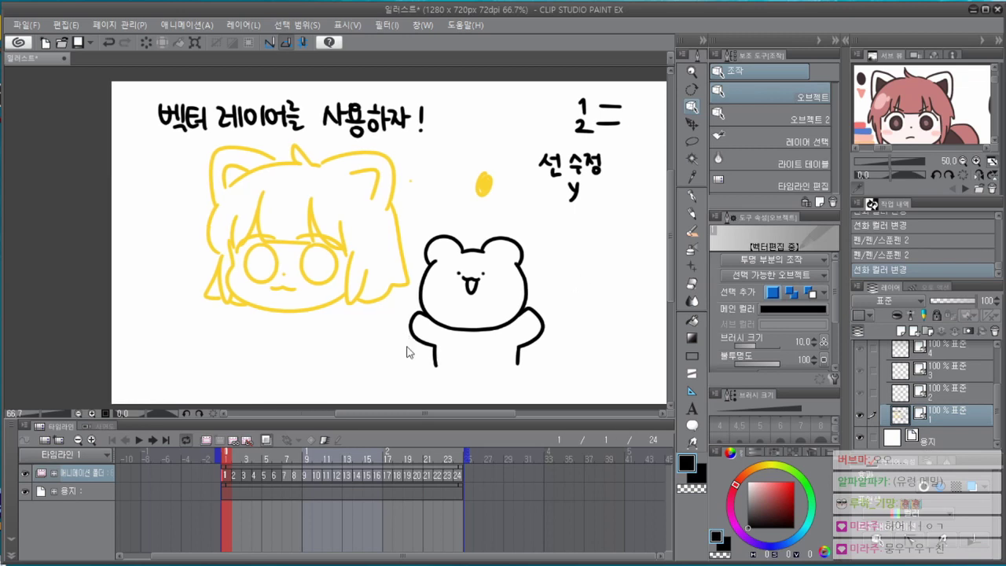
pyautogui.moveTo(600, 365); pyautogui.dragTo(603, 358)
pyautogui.moveTo(506, 152); pyautogui.dragTo(404, 214)
pyautogui.press('Delete')
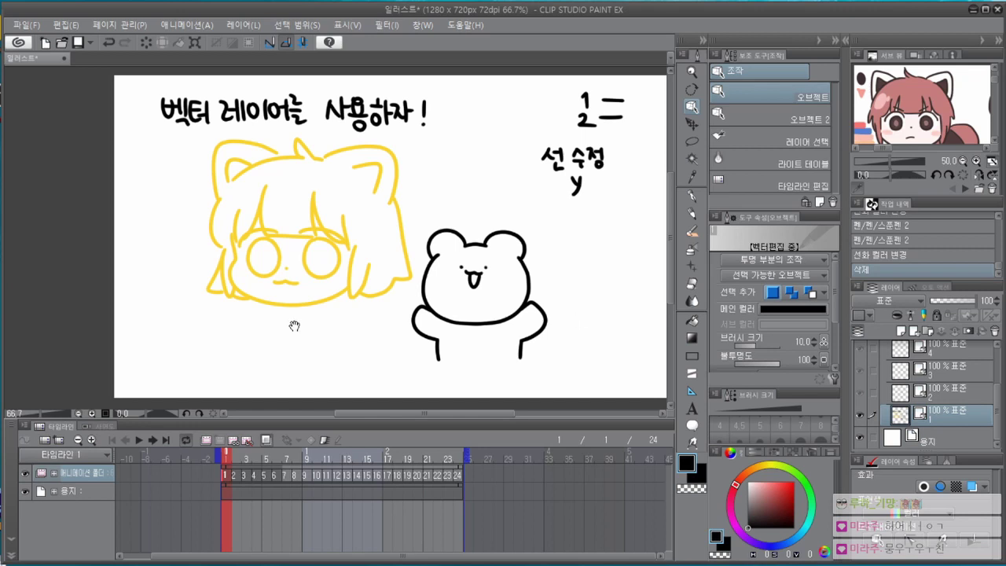
pyautogui.moveTo(293, 325); pyautogui.dragTo(294, 316)
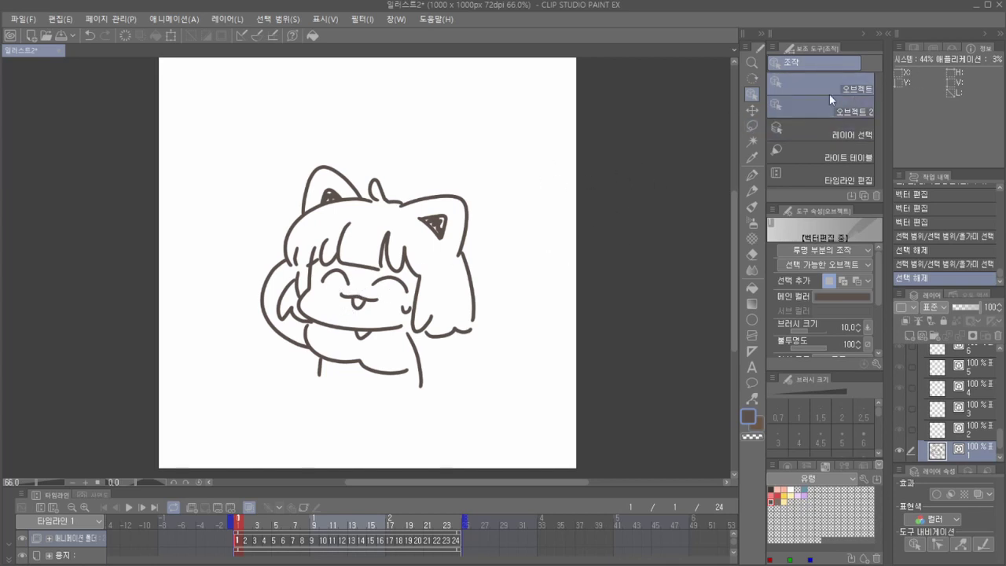
# Try to select and shift the smiling girl's facial lines directly with the Object tool, and undo the vector edits.
pyautogui.moveTo(325, 309)
pyautogui.mouseDown()
pyautogui.moveTo(395, 273)
pyautogui.moveTo(462, 301)
pyautogui.moveTo(381, 305)
pyautogui.moveTo(417, 308)
pyautogui.mouseUp()
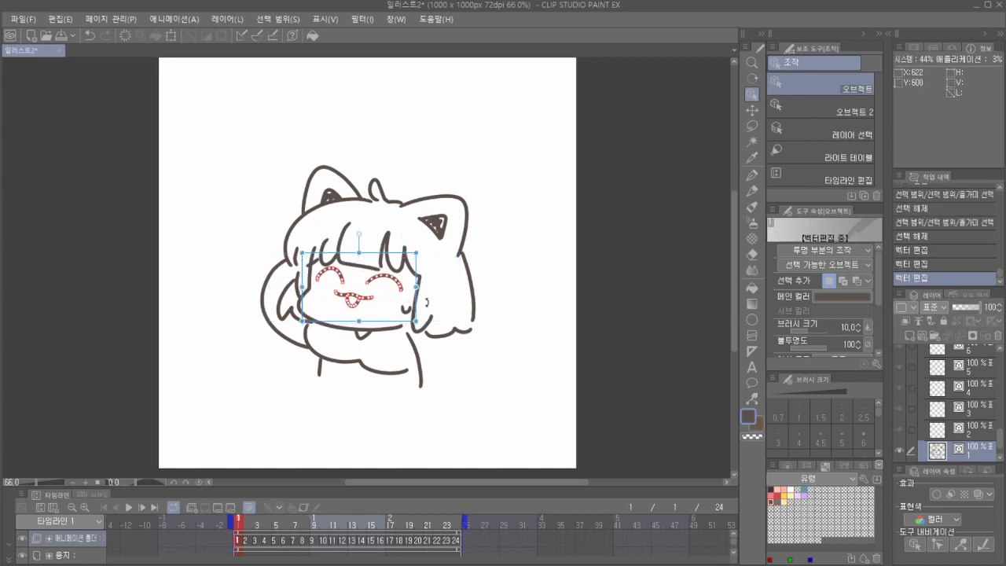
pyautogui.hotkey('ctrl', 'z')
pyautogui.hotkey('ctrl', 'z')
pyautogui.hotkey('ctrl', 'z')
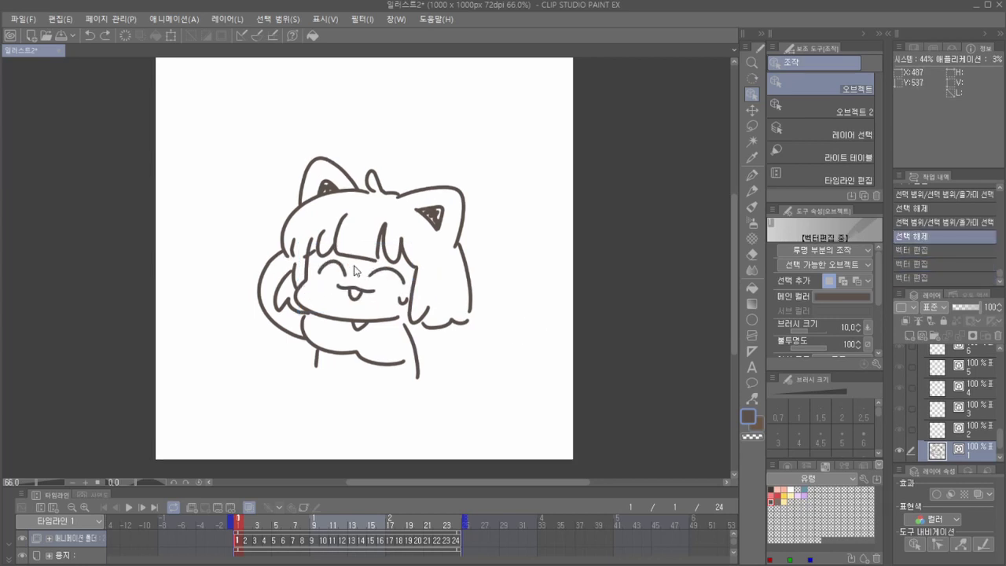
# Outline the girl's eyes and mouth with the lasso selection and switch to the Object tool to select only those vector lines.
pyautogui.press('m')
pyautogui.moveTo(363, 253)
pyautogui.mouseDown()
pyautogui.moveTo(340, 249)
pyautogui.moveTo(325, 300)
pyautogui.moveTo(399, 269)
pyautogui.mouseUp()
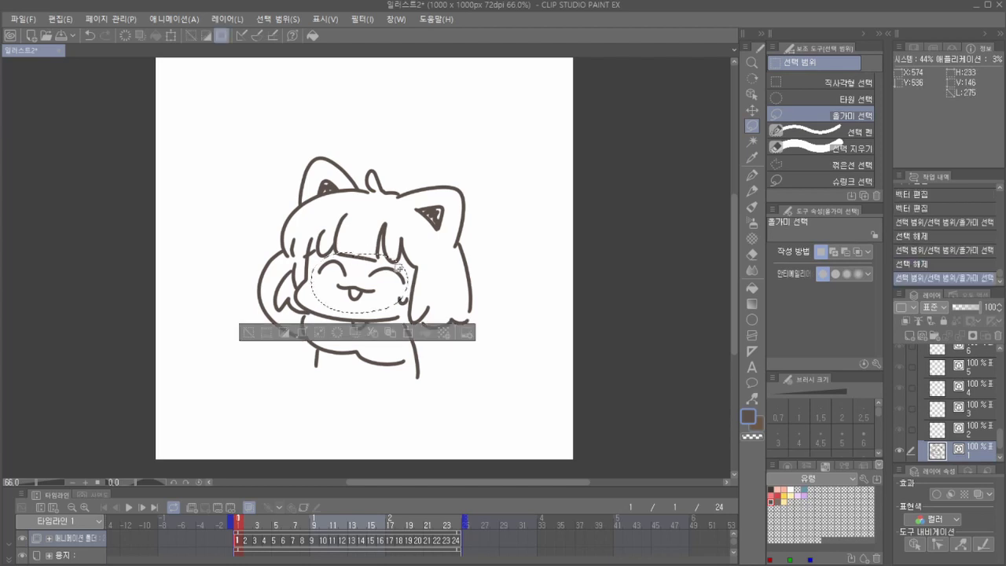
pyautogui.press('o')
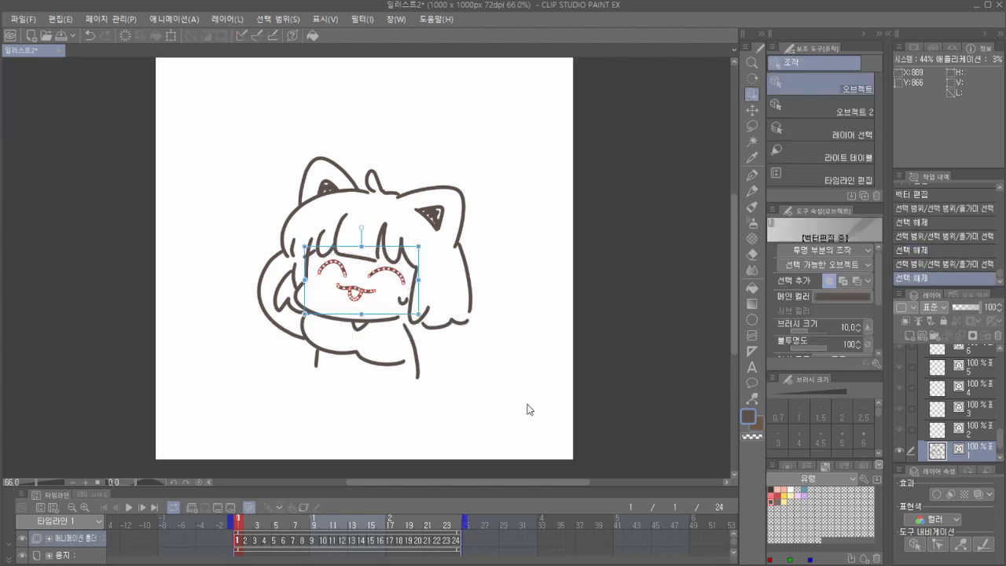
# Clear the line selection and outline the girl's eyes and mouth with a rectangular selection of about 233 by 114 px.
pyautogui.press('m')
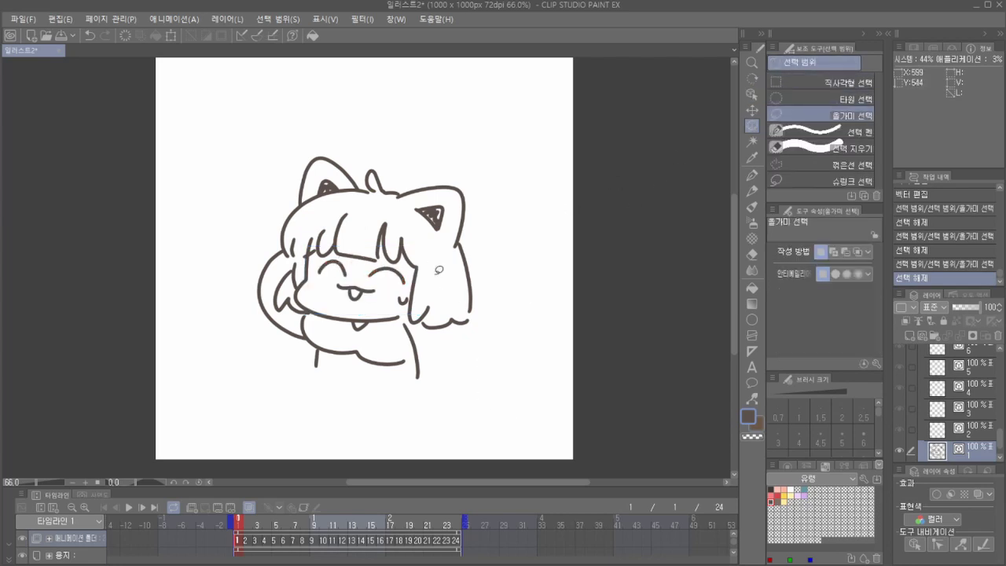
pyautogui.moveTo(445, 283); pyautogui.dragTo(445, 282)
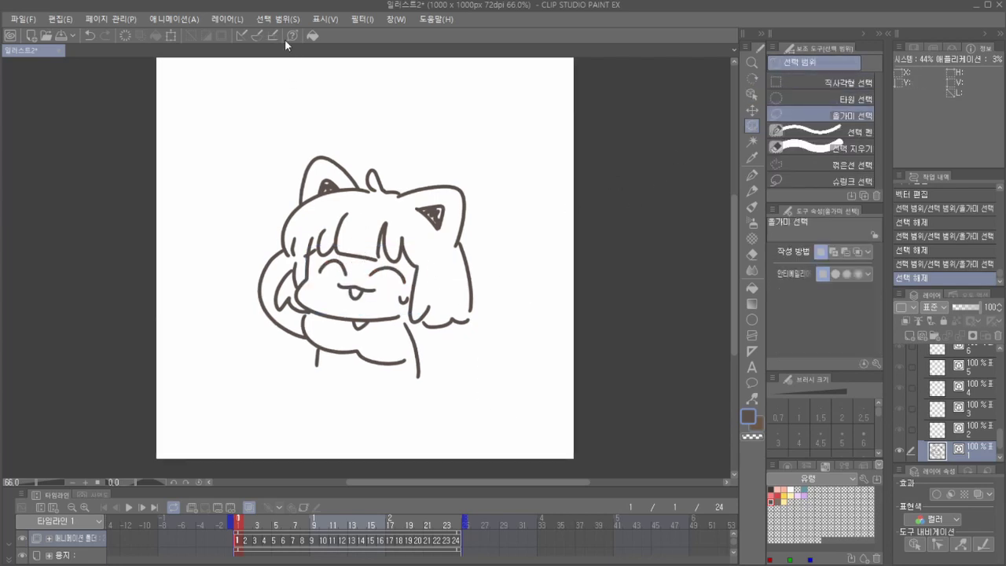
pyautogui.press('m')
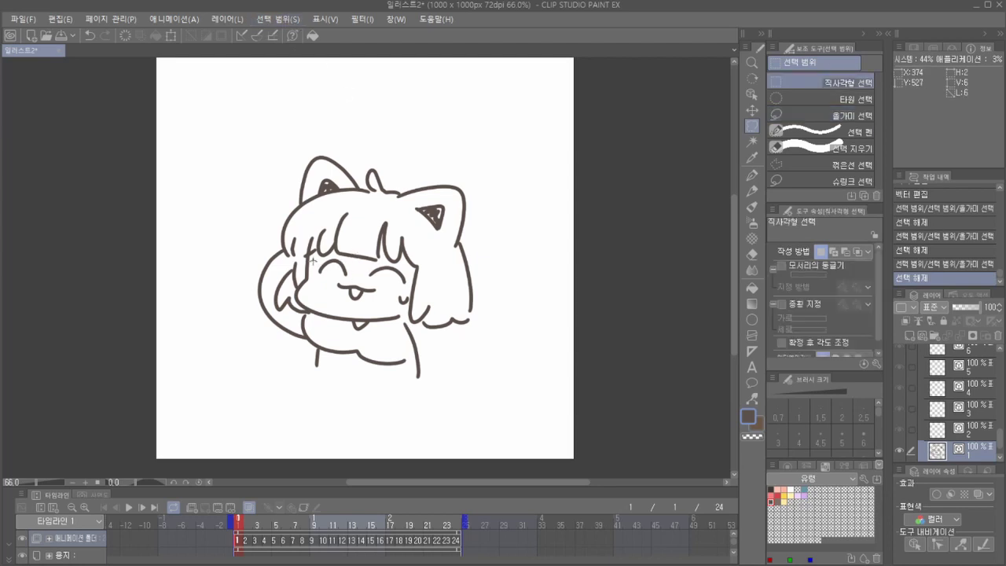
pyautogui.moveTo(314, 260)
pyautogui.mouseDown()
pyautogui.moveTo(402, 315)
pyautogui.moveTo(412, 307)
pyautogui.mouseUp()
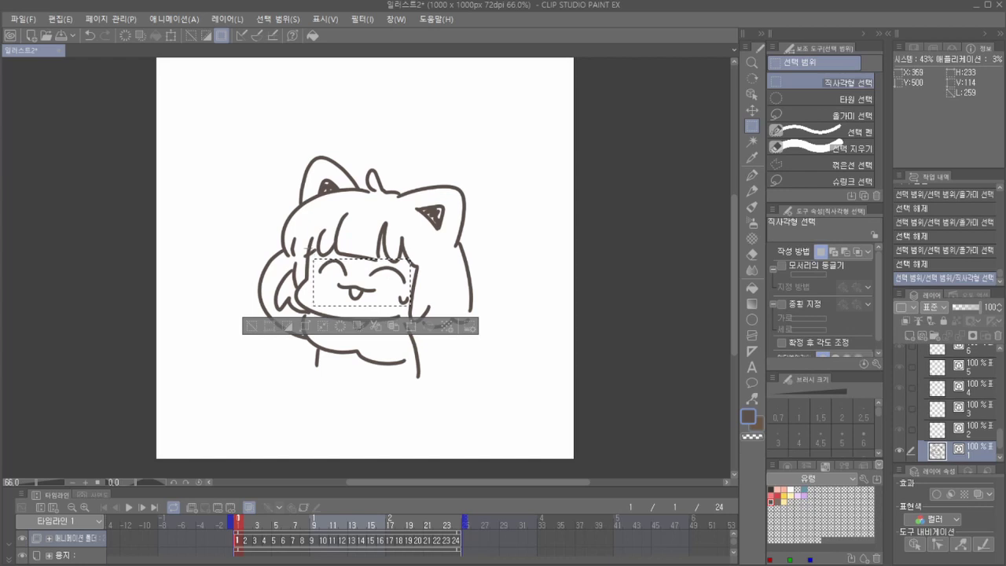
# Outline the face with a rectangular selection of about 240 by 156 px, select only the vectors fully included in it, and deselect them.
pyautogui.moveTo(309, 246); pyautogui.dragTo(409, 309)
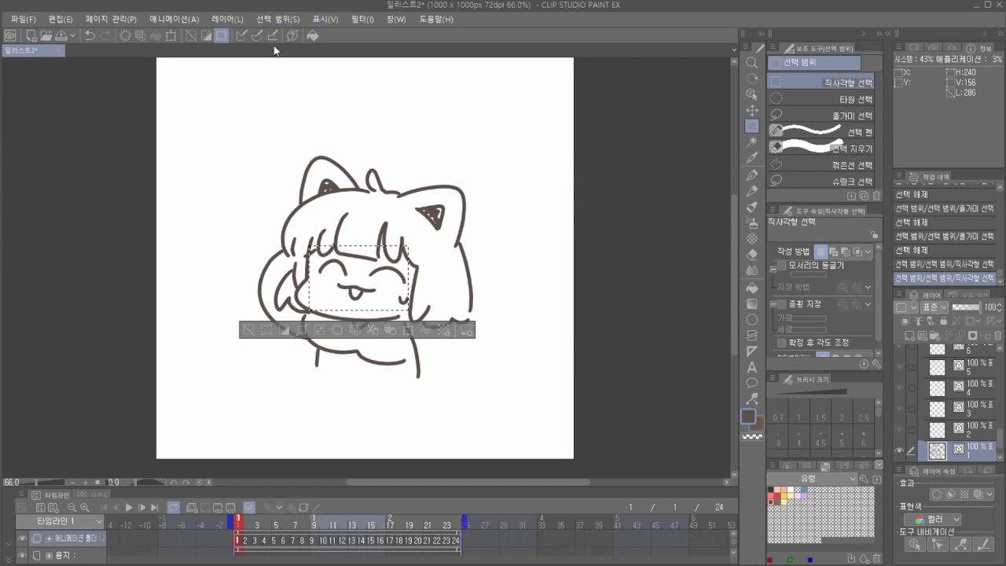
pyautogui.click(300, 19)
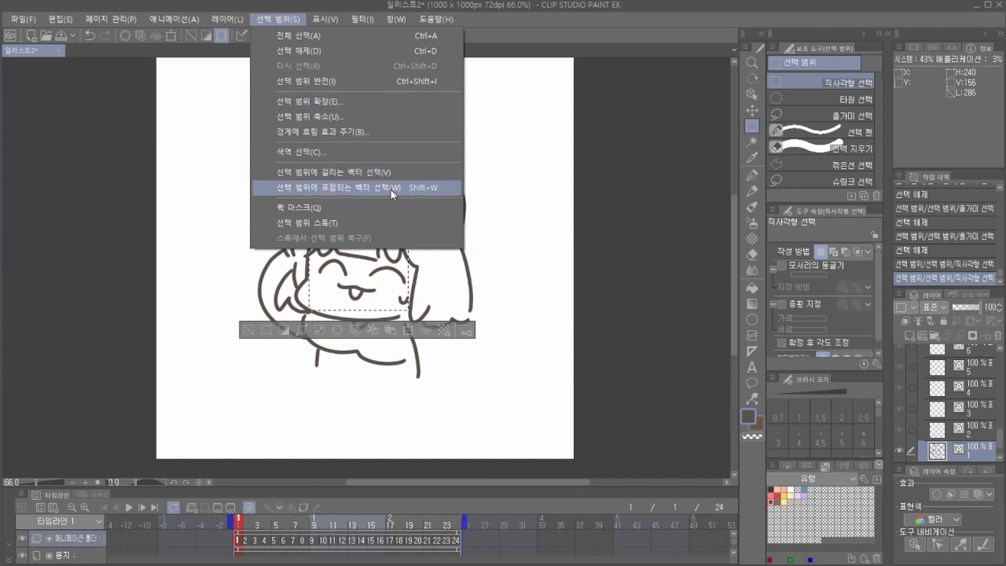
pyautogui.click(417, 187)
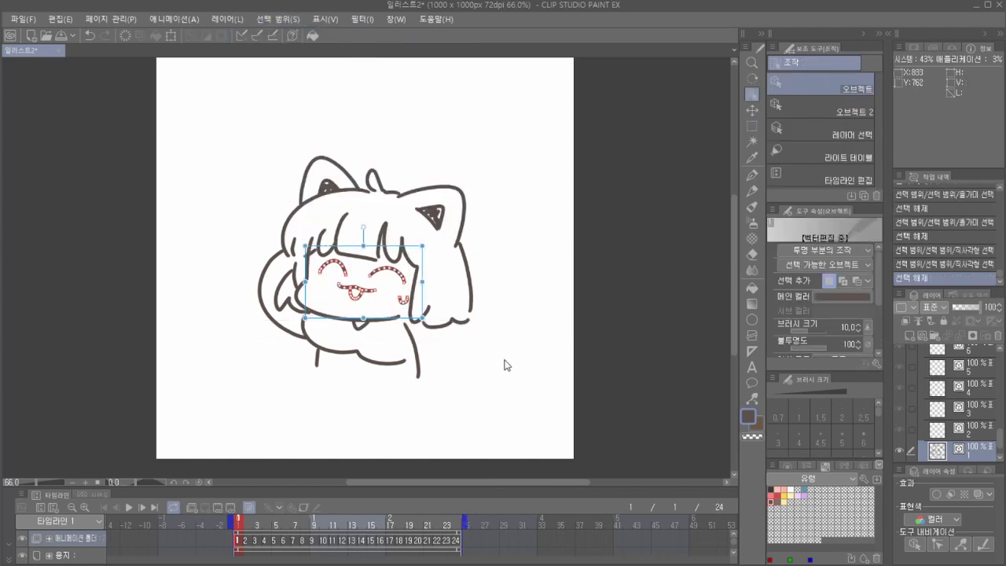
pyautogui.click(529, 321)
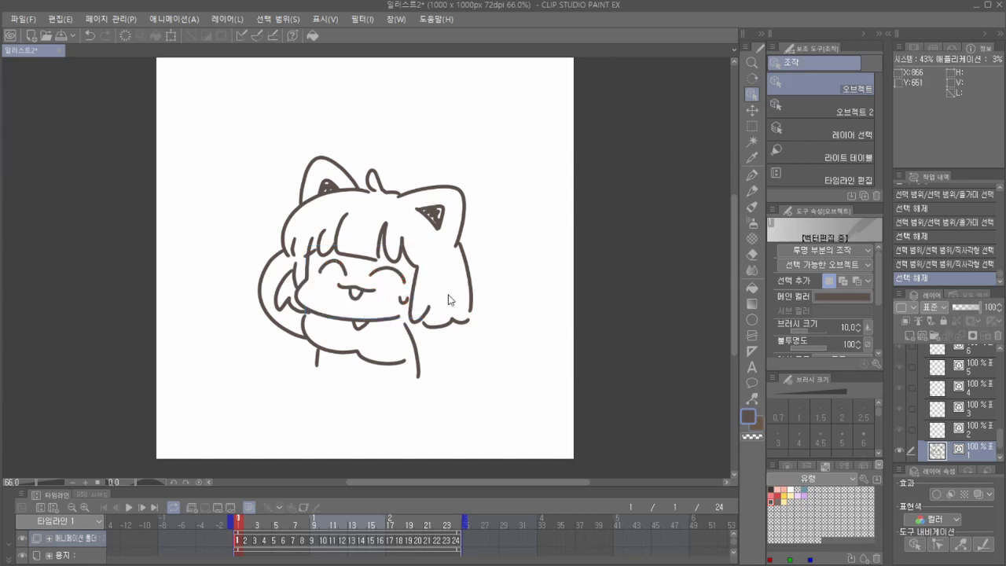
# Outline the mouth and inner eye ends with a rectangular selection of about 124 by 75 px and select every vector overlapping that area.
pyautogui.press('m')
pyautogui.moveTo(314, 245); pyautogui.dragTo(372, 238)
pyautogui.moveTo(330, 267); pyautogui.dragTo(382, 298)
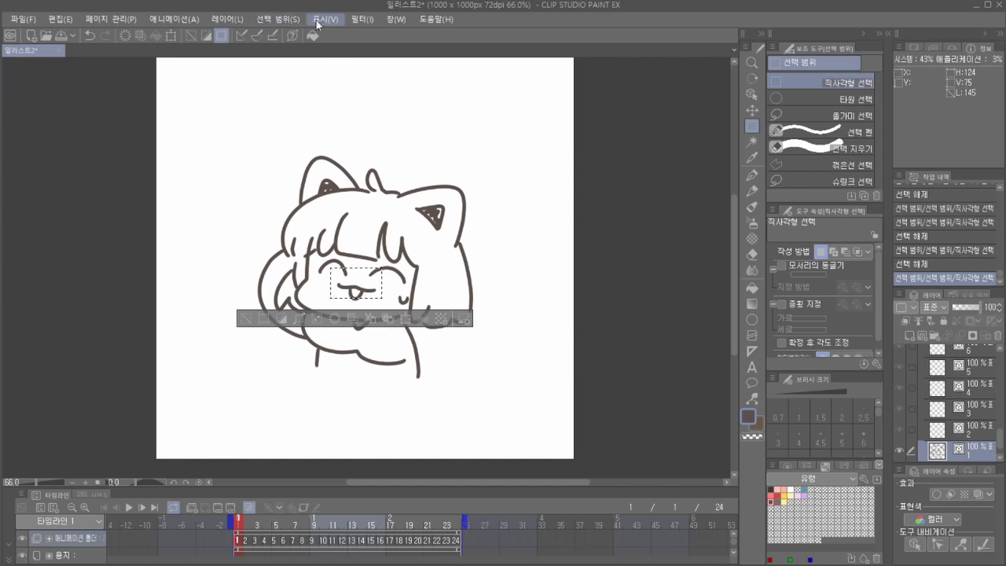
pyautogui.click(277, 18)
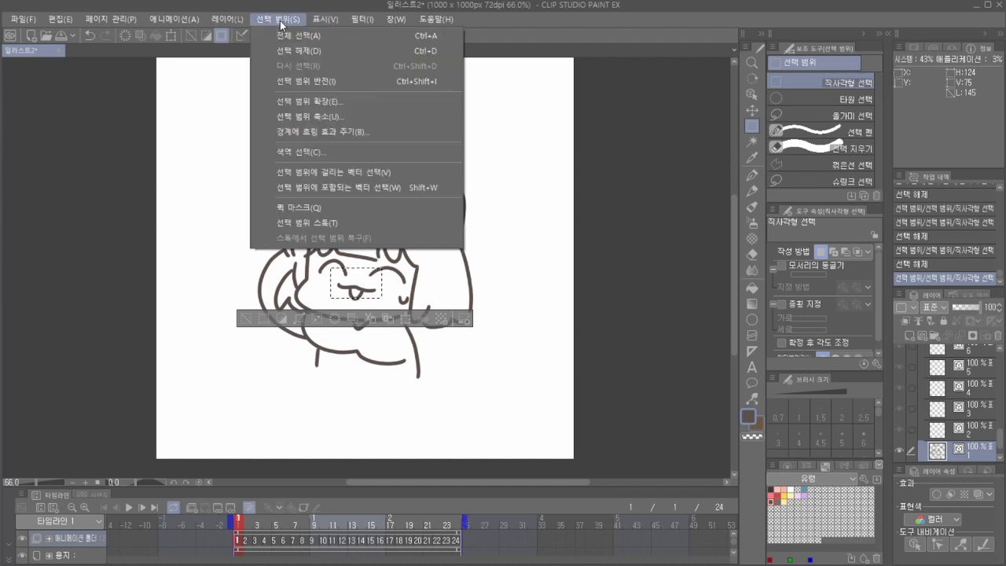
pyautogui.click(400, 172)
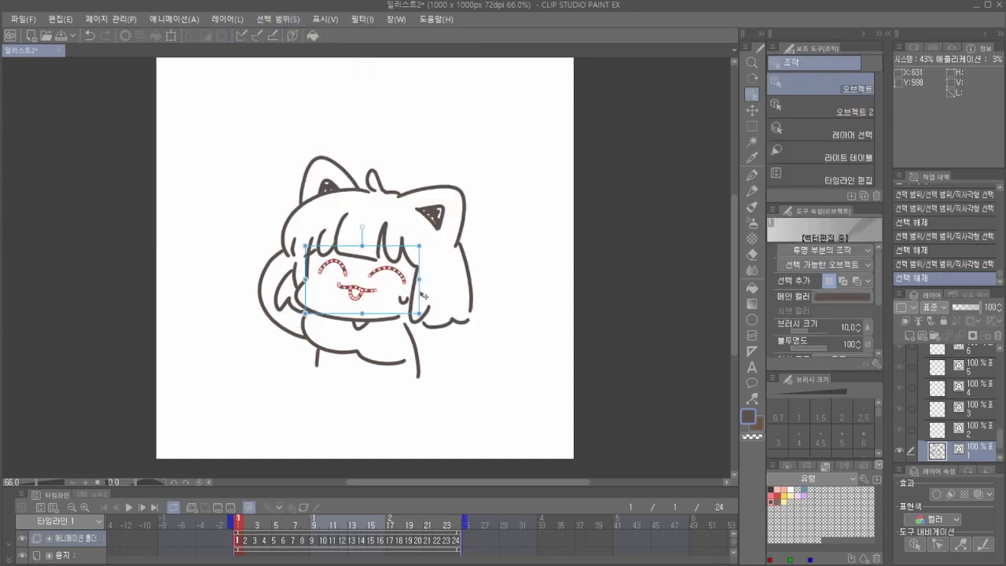
# Shift the selected eye and mouth lines slightly to the left within the face and deselect them.
pyautogui.moveTo(423, 295); pyautogui.dragTo(412, 311)
pyautogui.moveTo(412, 309)
pyautogui.mouseDown()
pyautogui.moveTo(440, 301)
pyautogui.moveTo(405, 297)
pyautogui.moveTo(417, 302)
pyautogui.mouseUp()
pyautogui.click(511, 296)
# Outline the facial features with a lasso selection of about 274 by 137 px, switch to the Object tool to select those lines, and deselect them.
pyautogui.moveTo(326, 299); pyautogui.dragTo(404, 268)
pyautogui.press('m')
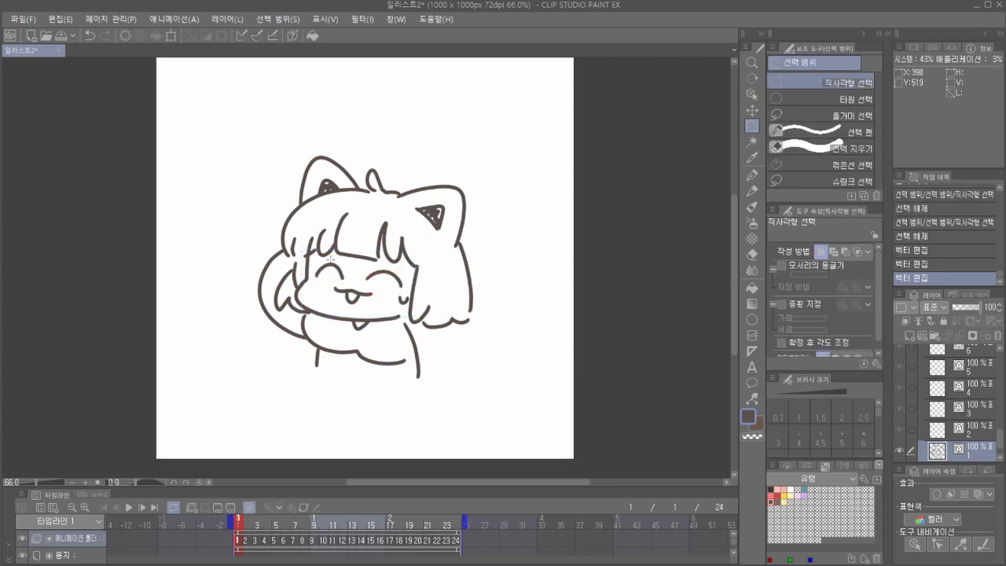
pyautogui.click(279, 19)
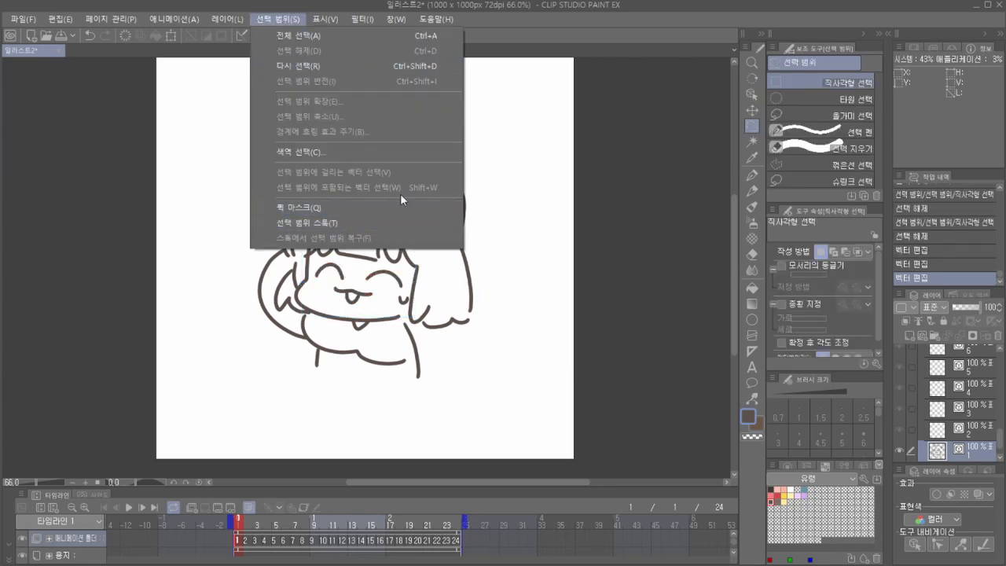
pyautogui.click(548, 227)
pyautogui.press('m')
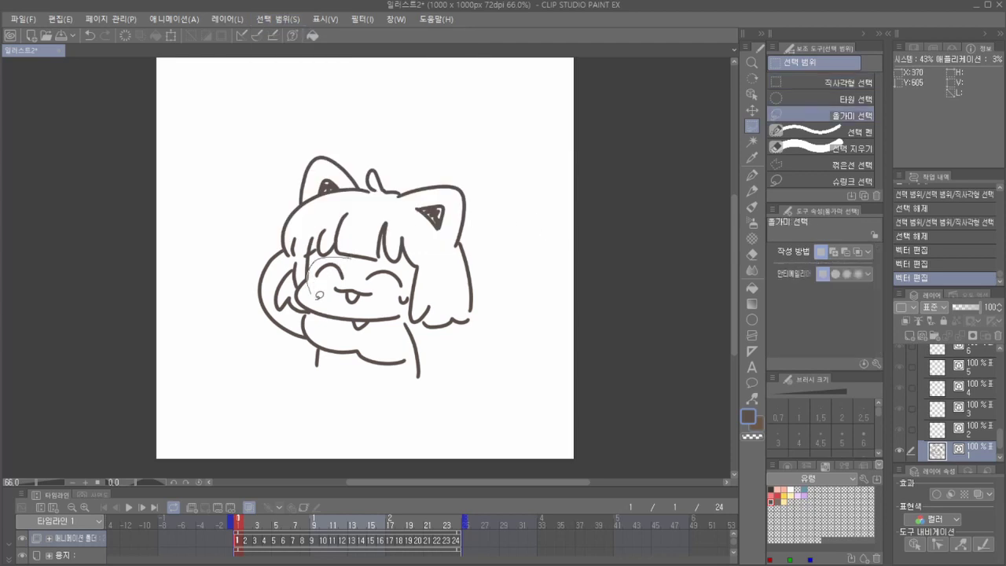
pyautogui.moveTo(319, 294)
pyautogui.mouseDown()
pyautogui.moveTo(420, 300)
pyautogui.moveTo(418, 258)
pyautogui.mouseUp()
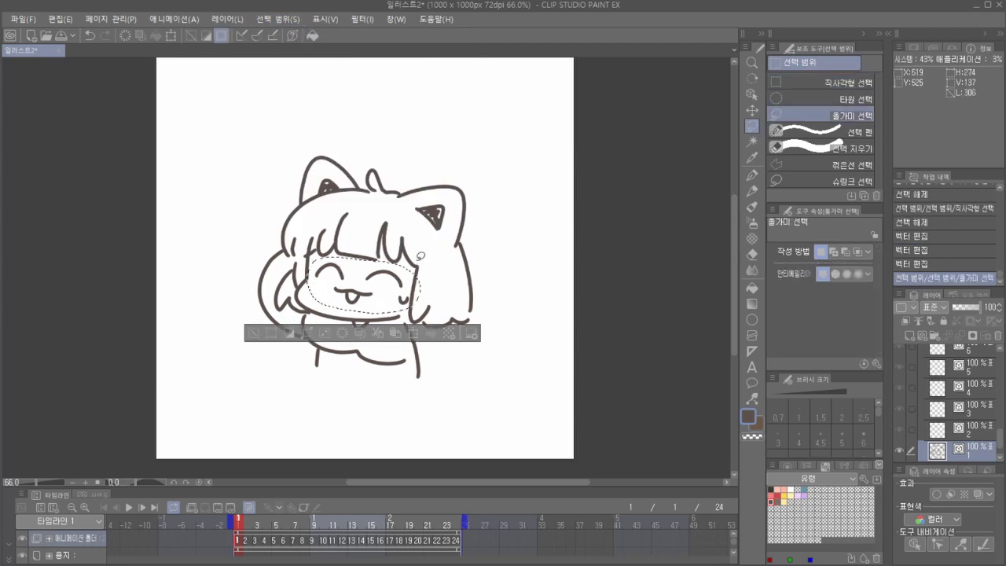
pyautogui.press('o')
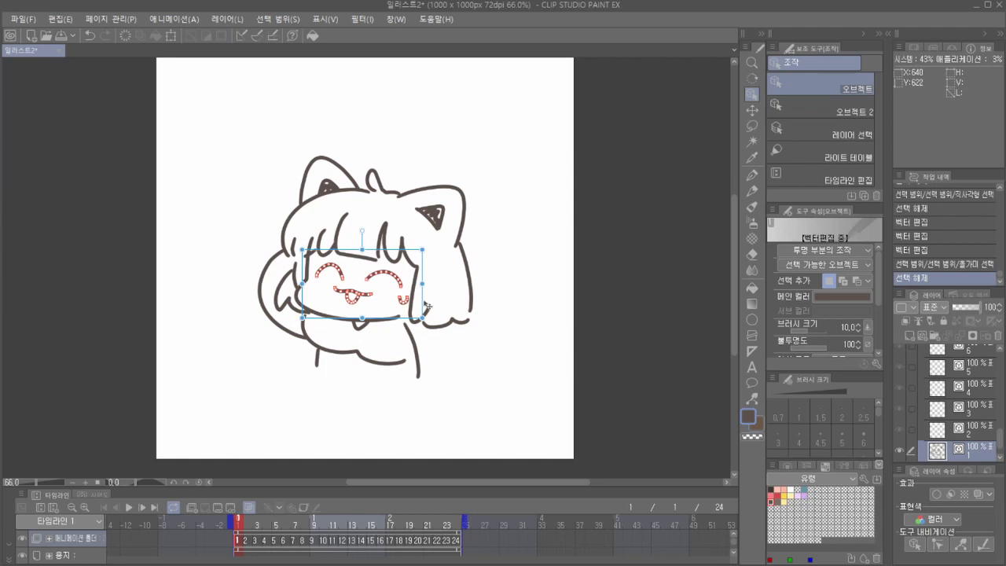
pyautogui.click(487, 299)
pyautogui.click(278, 18)
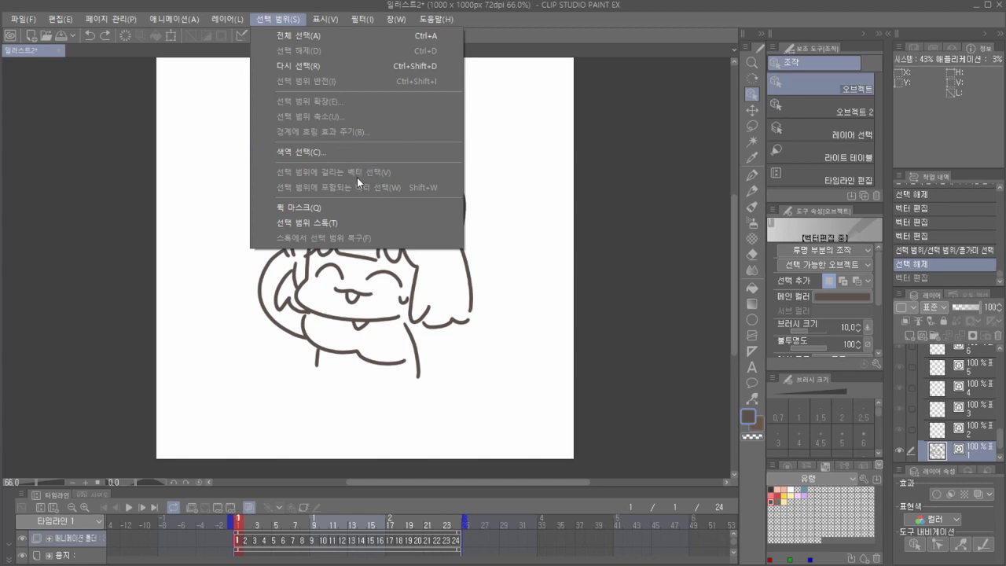
pyautogui.click(553, 189)
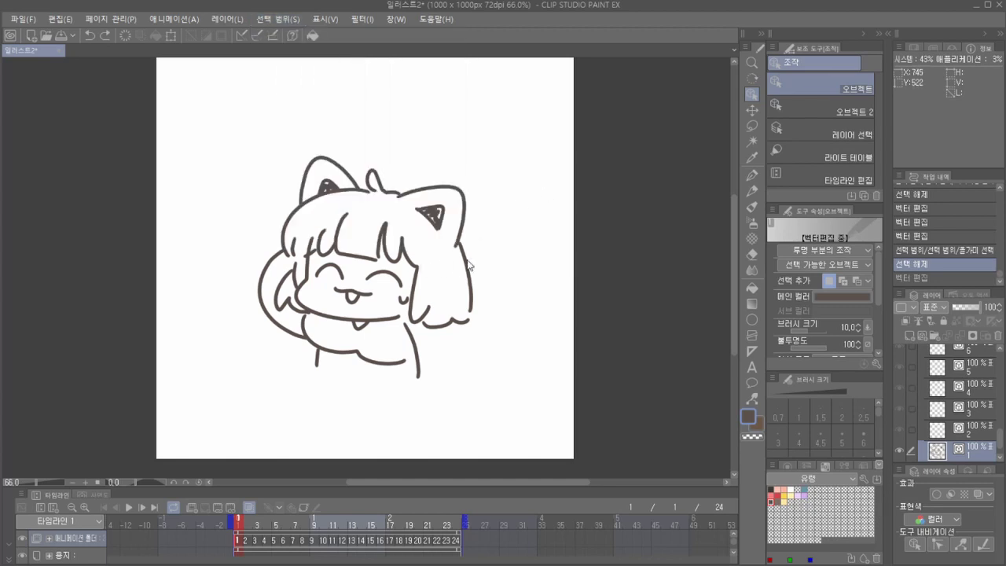
# Lasso both cat ears, switch to the Object tool to select their vector lines, and move them up well above the head.
pyautogui.press('m')
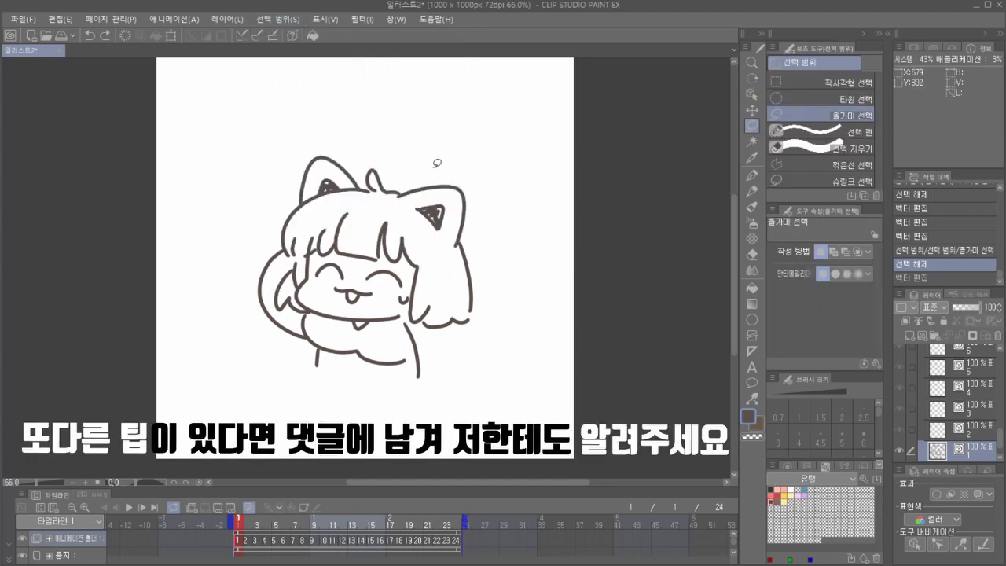
pyautogui.moveTo(437, 163); pyautogui.dragTo(475, 179)
pyautogui.moveTo(319, 142); pyautogui.dragTo(314, 145)
pyautogui.press('o')
pyautogui.hotkey('ctrl', 'd')
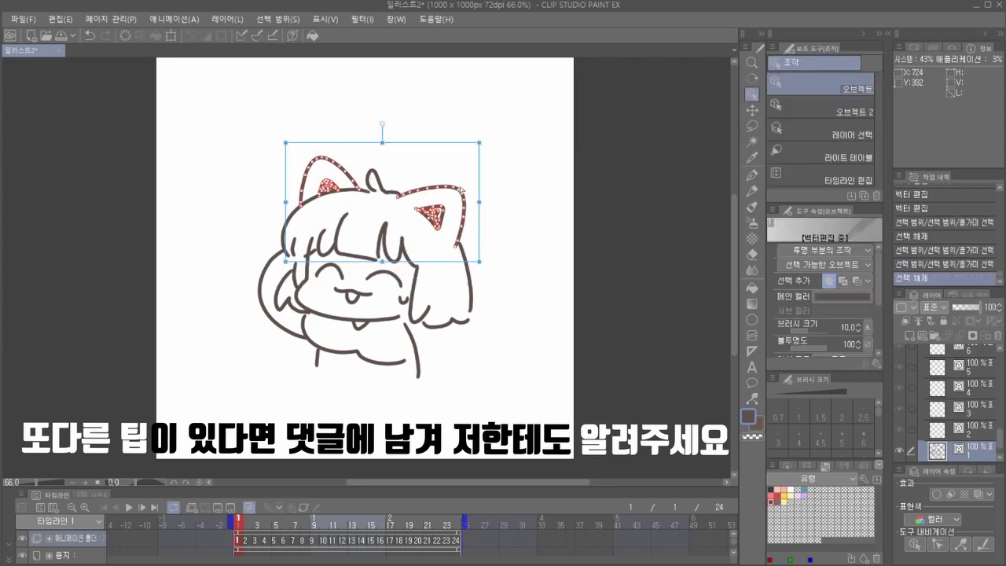
pyautogui.moveTo(422, 145); pyautogui.dragTo(422, 43)
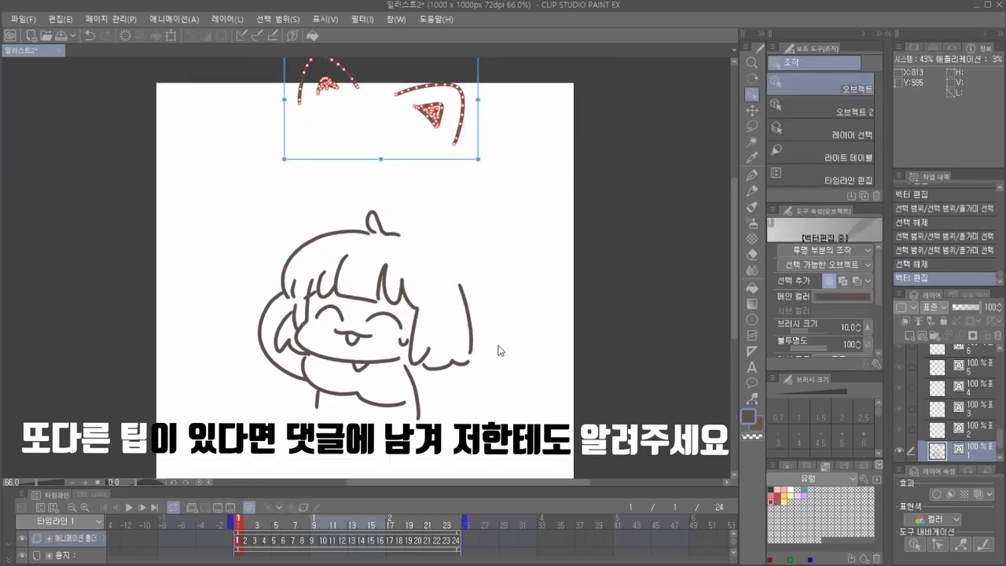
pyautogui.press('space')
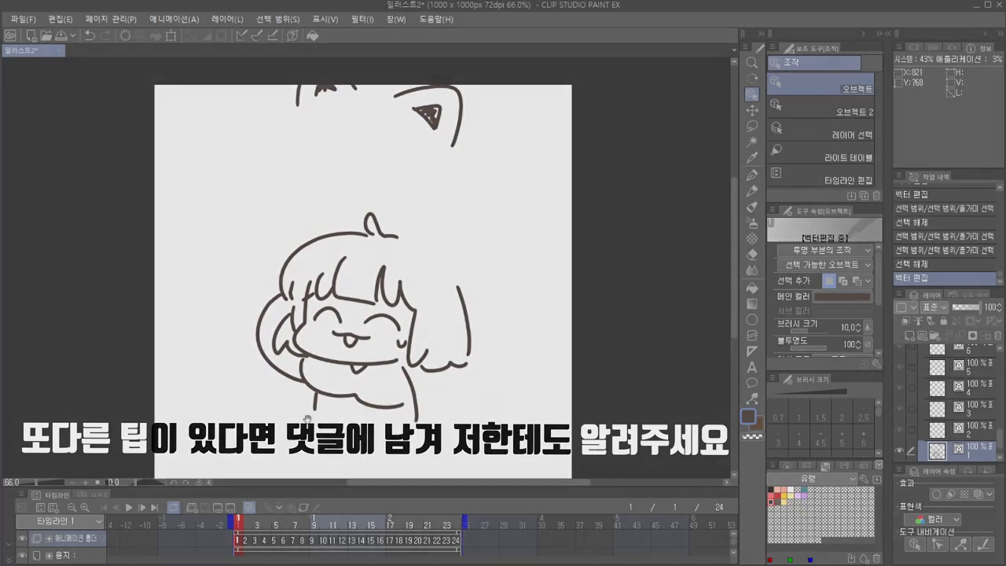